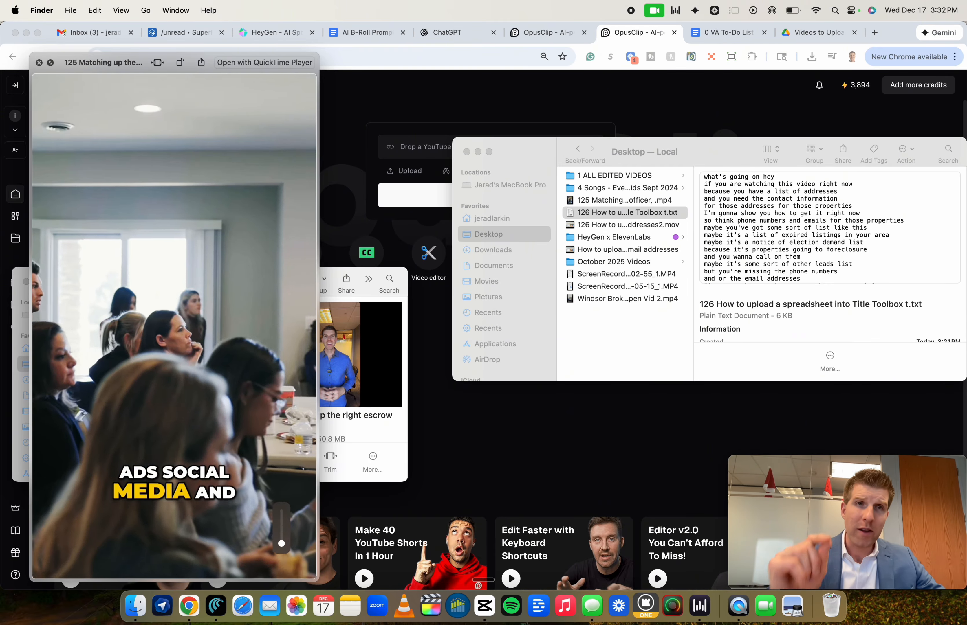
- Close the video preview and switch to the OpusClip dashboard in Chrome
key(space)
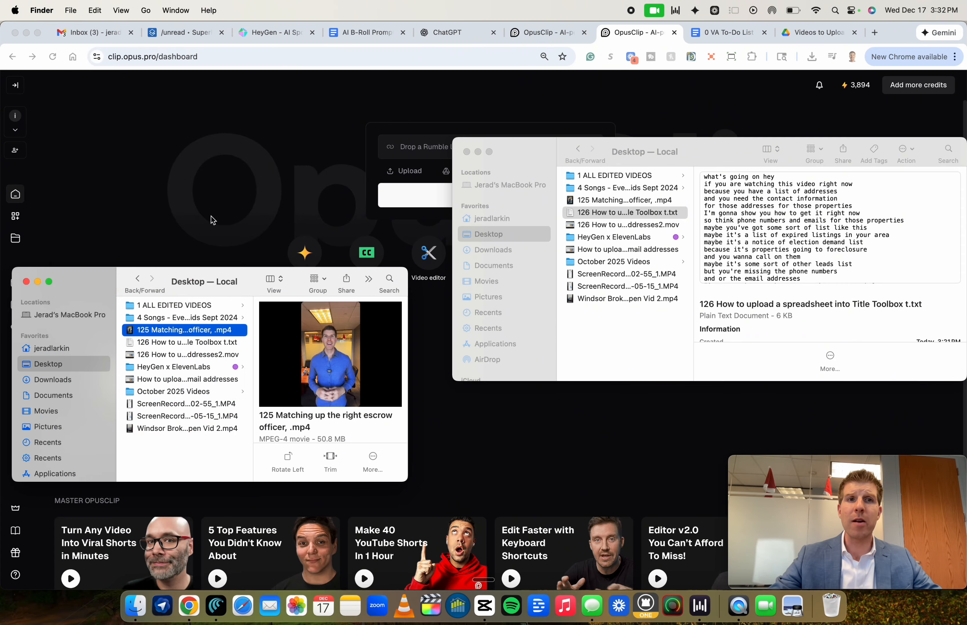
click(213, 183)
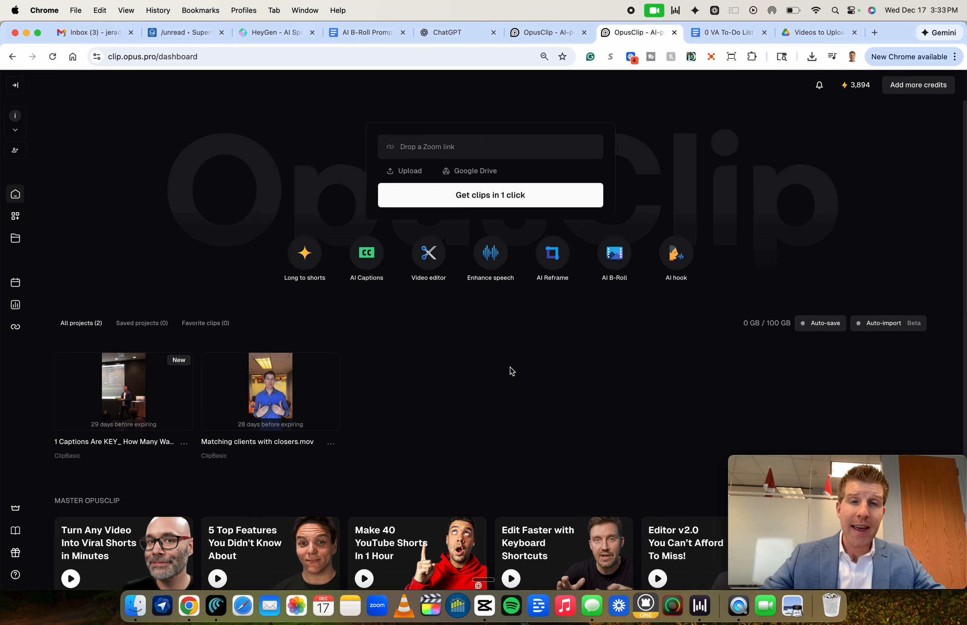
- Look over the Video editor's upload options, close them, and check the account's credits
click(431, 252)
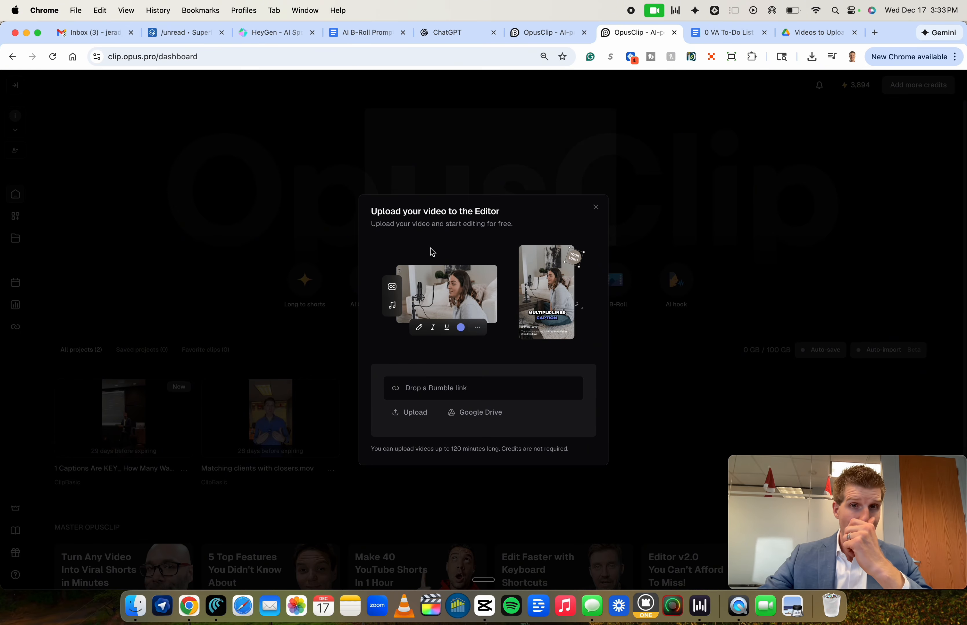
click(596, 207)
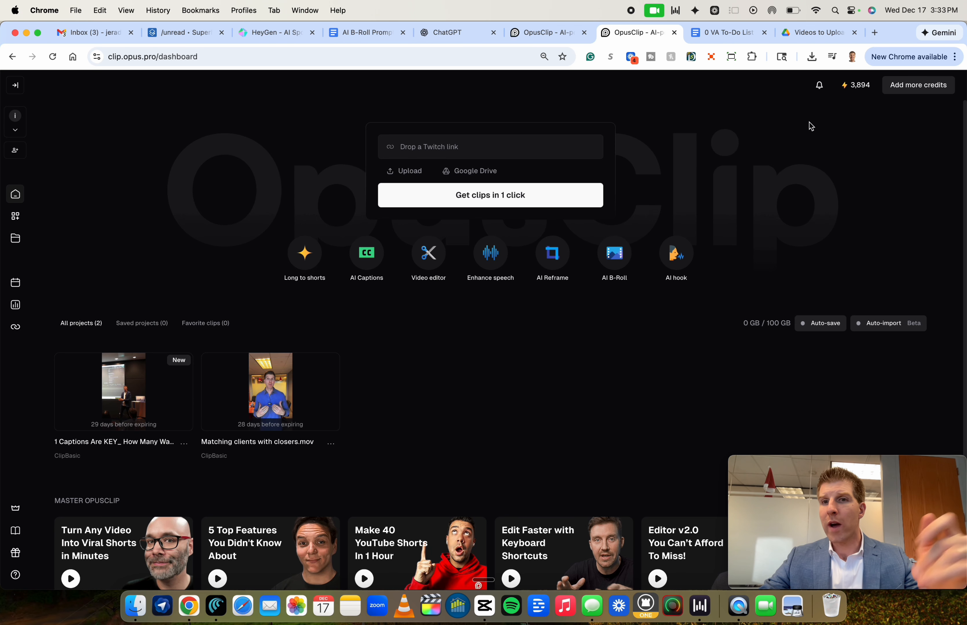
mouse_move(854, 86)
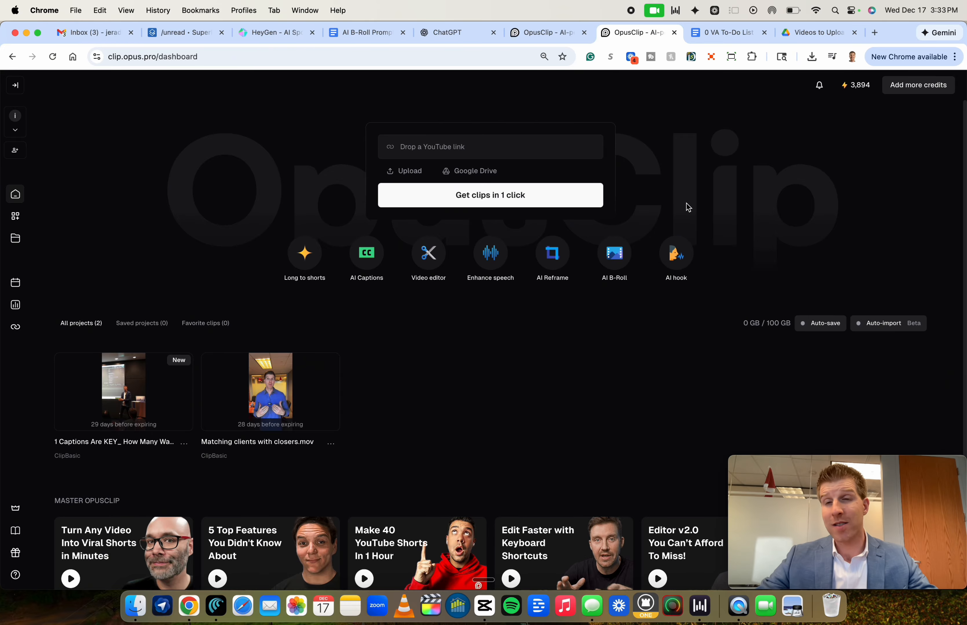
- Preview "1 Captions Are KEY_ How Many Watch Videos Without Sound_.mov" in the Video editor's upload file chooser, and cancel choosing a file
click(434, 254)
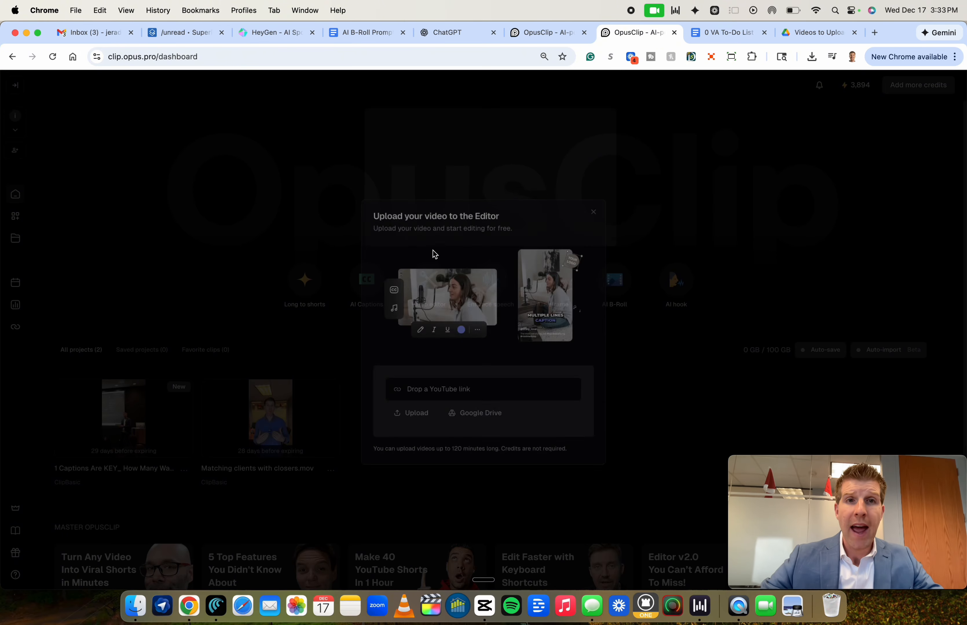
click(410, 413)
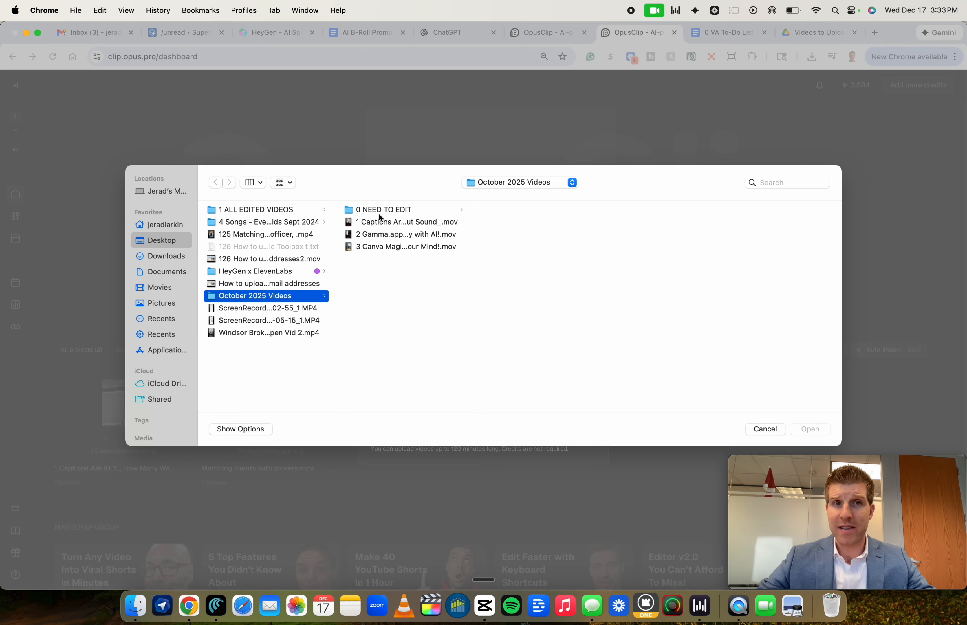
click(391, 226)
key(space)
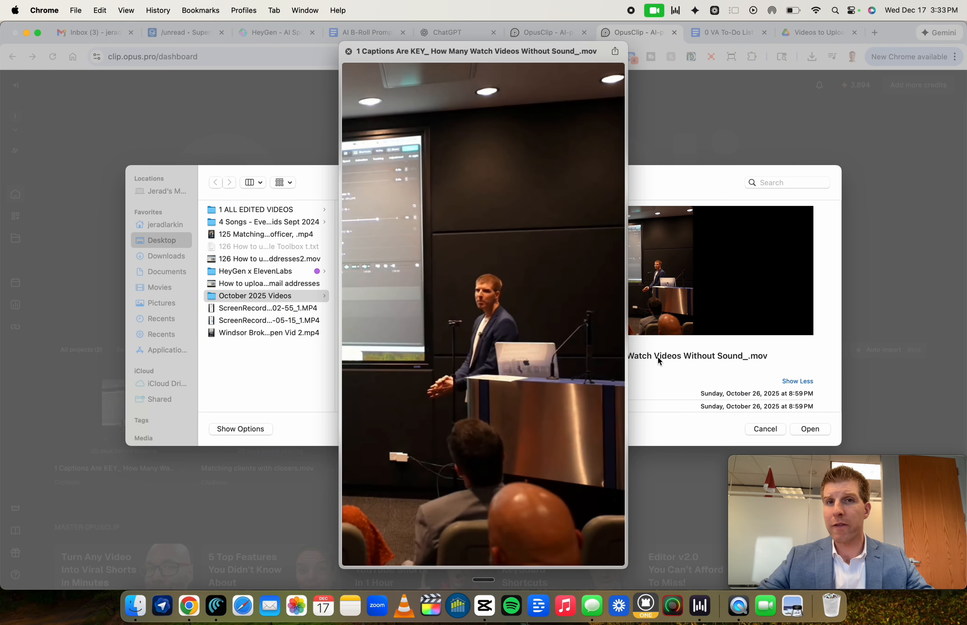
key(space)
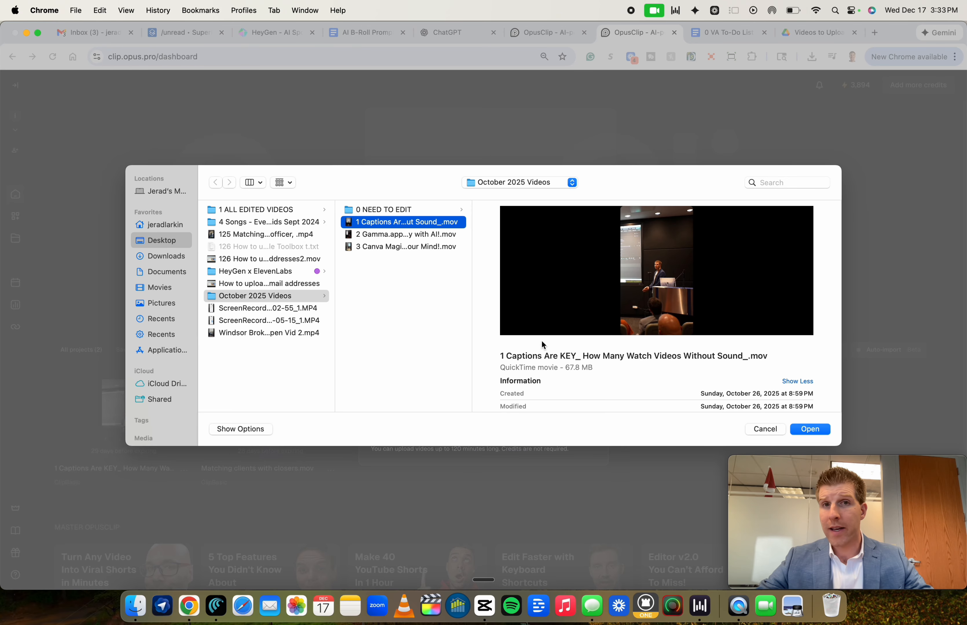
key(space)
drag(404, 555, 555, 550)
key(space)
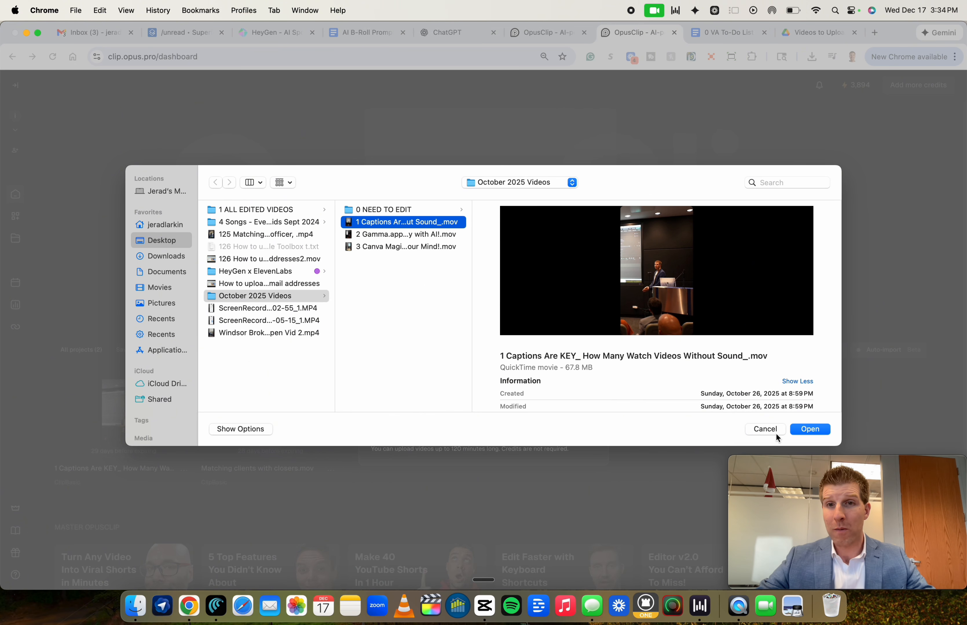
click(773, 433)
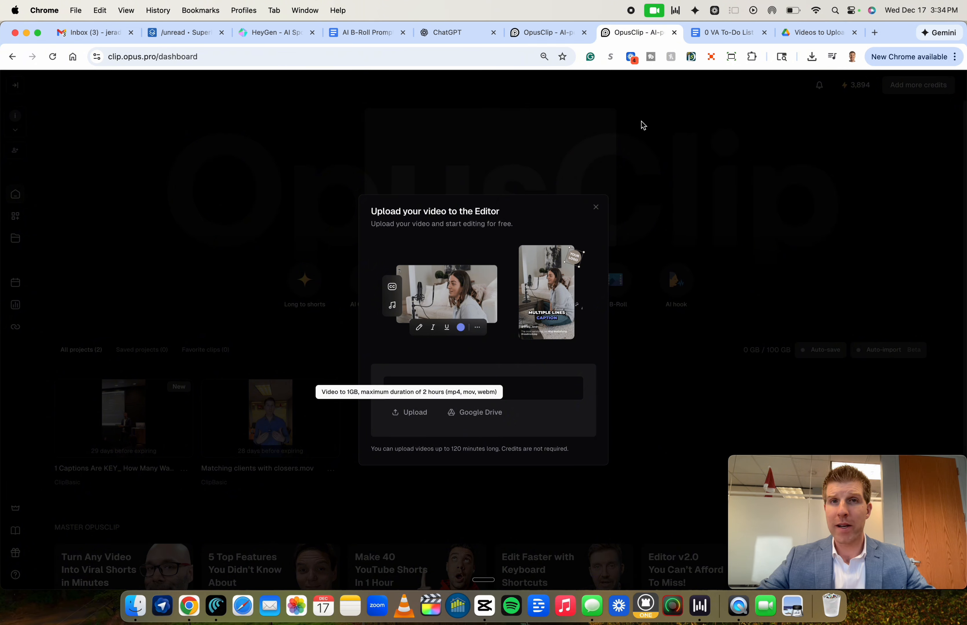
- Switch to the already open "1 Captions Are KEY_" project in the OpusClip editor and scrub its timeline to about 11 seconds
click(548, 36)
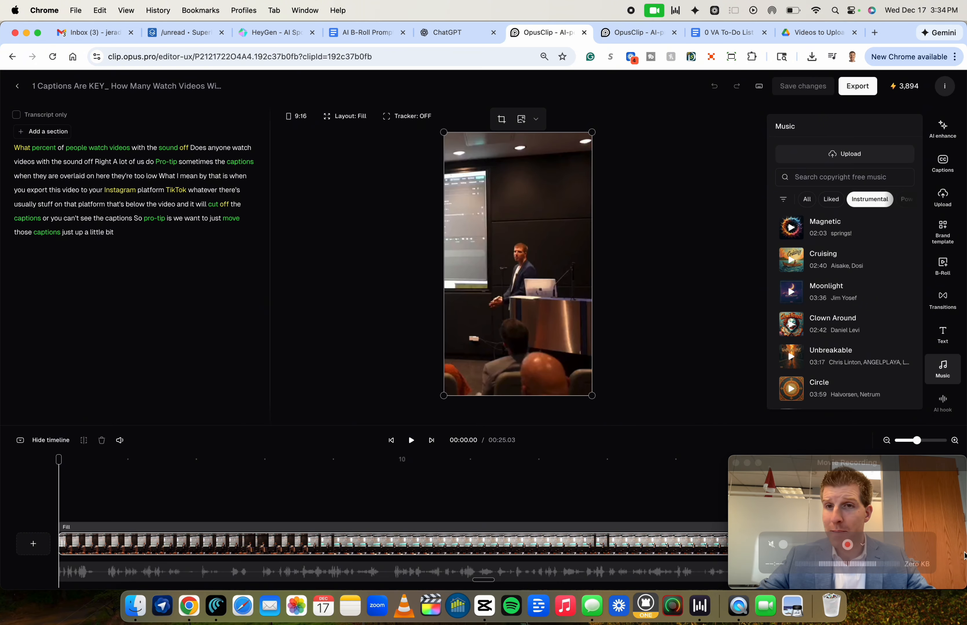
click(331, 500)
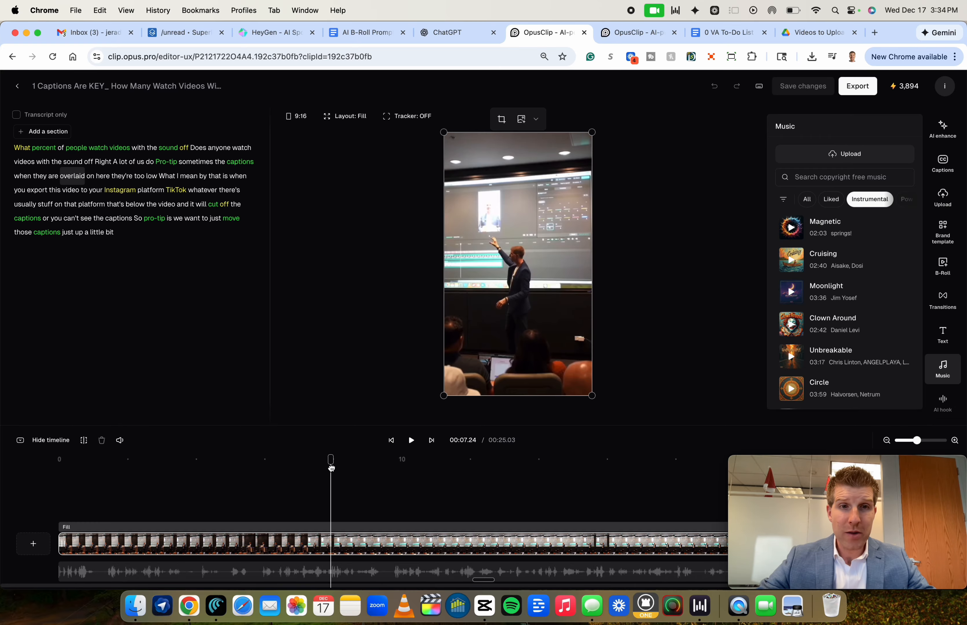
drag(331, 462, 398, 504)
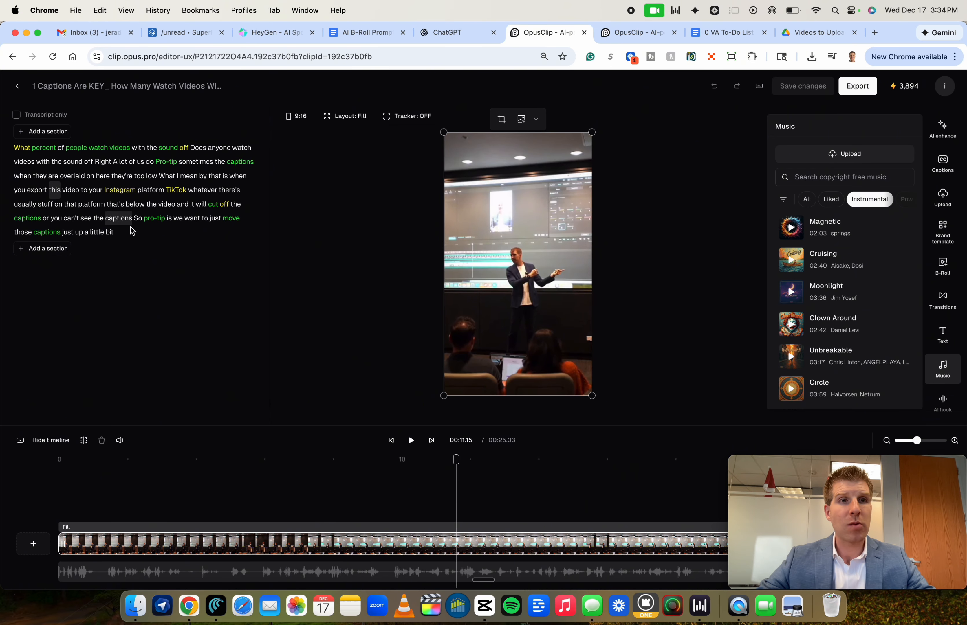
- Select the transcript passage from "when they are overlaid" to "can't see the captions", close the Music options, and return the playhead to the start
drag(129, 235, 26, 176)
click(127, 241)
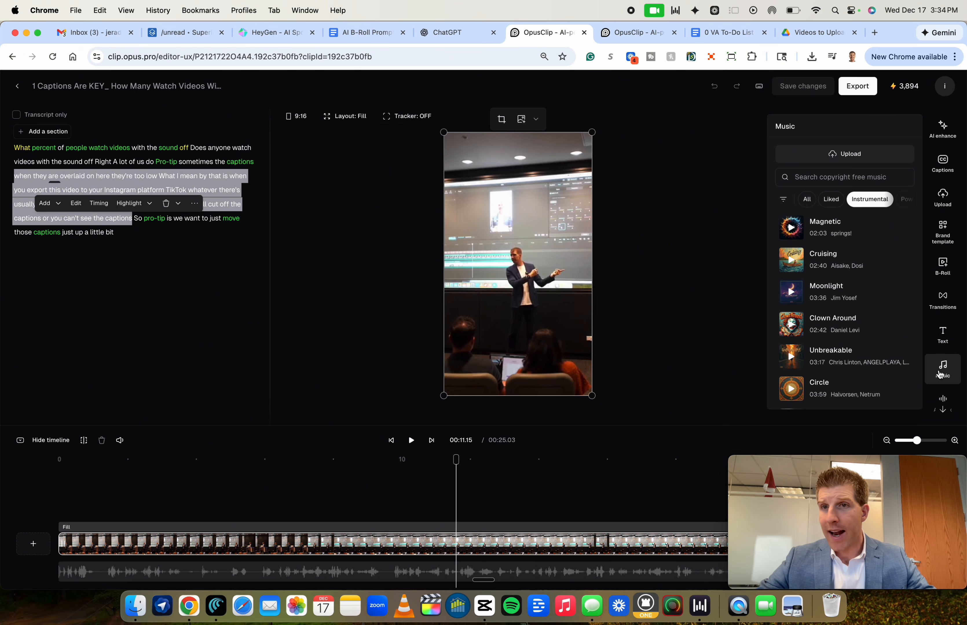
click(943, 370)
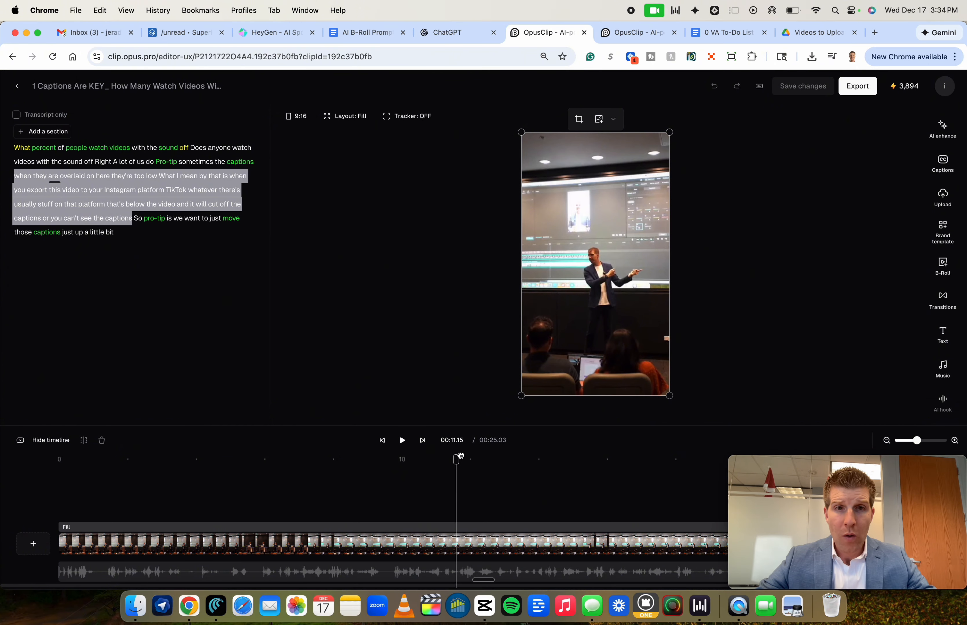
drag(461, 456, 21, 498)
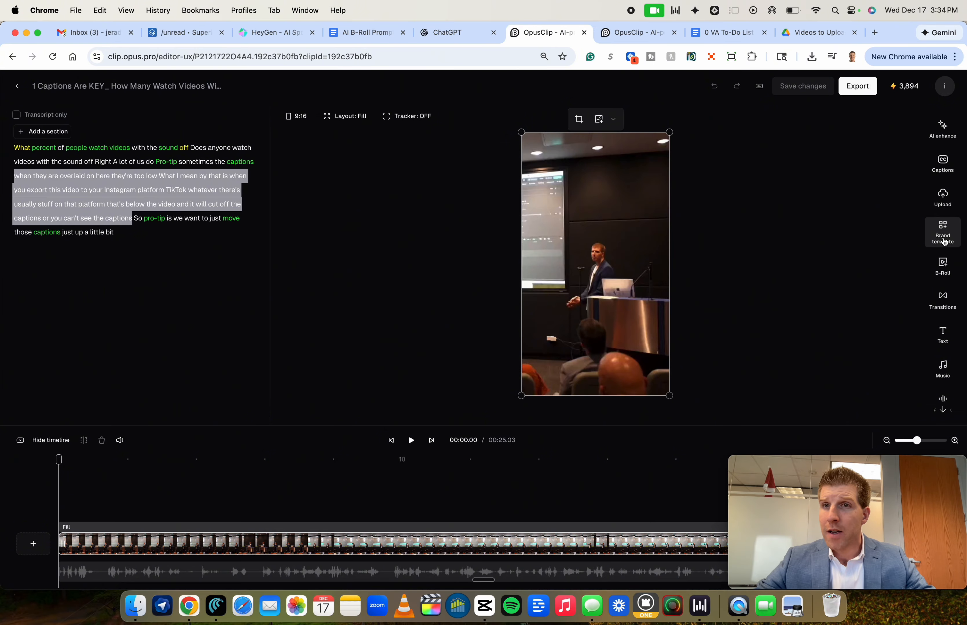
- Auto-generate AI B-Roll for the video
click(943, 266)
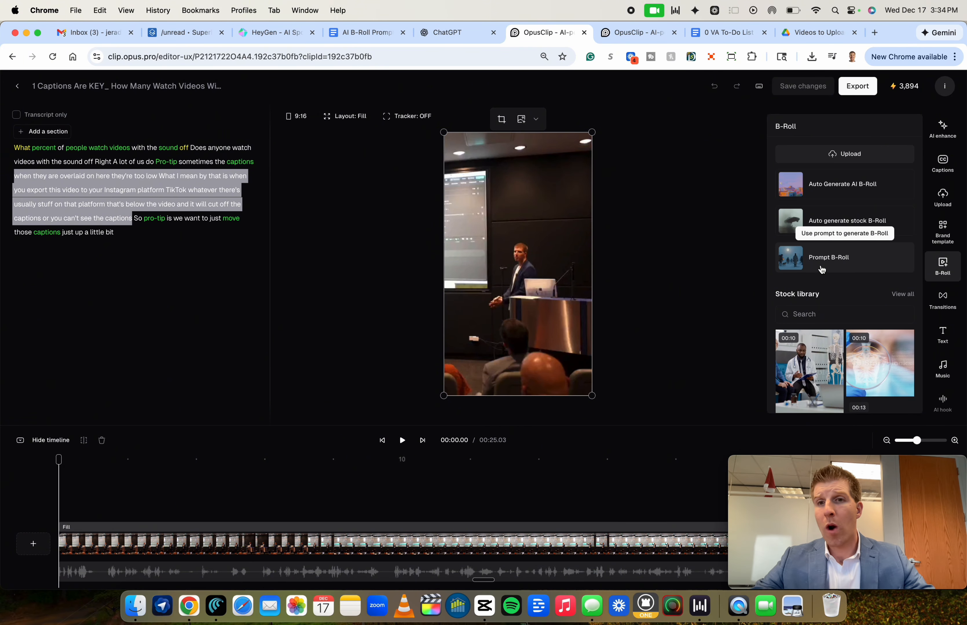
click(834, 186)
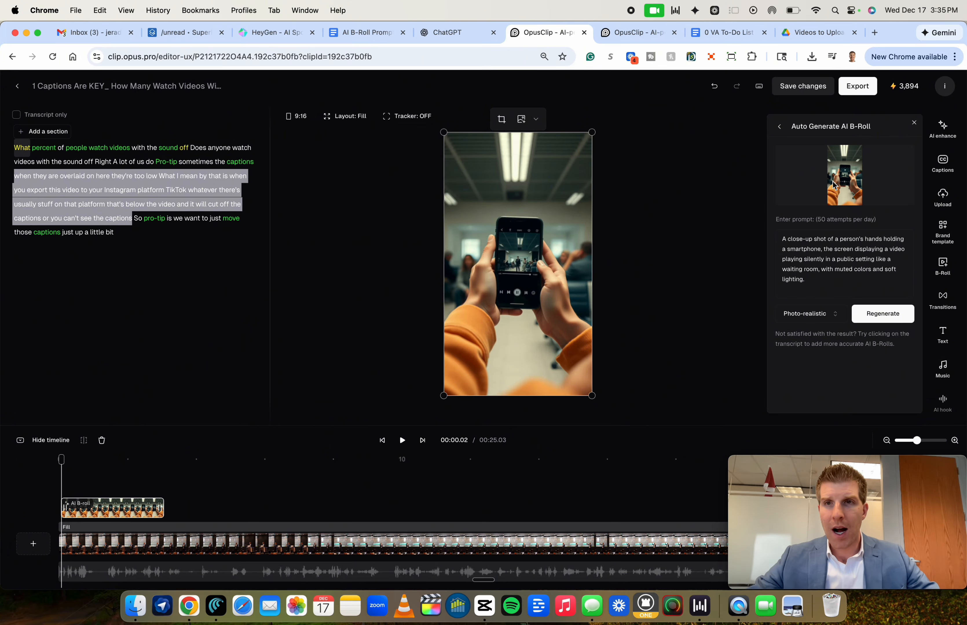
- Zoom the editor page out to 75% and show the B-Roll options again
click(420, 467)
key(super+minus)
key(super+minus)
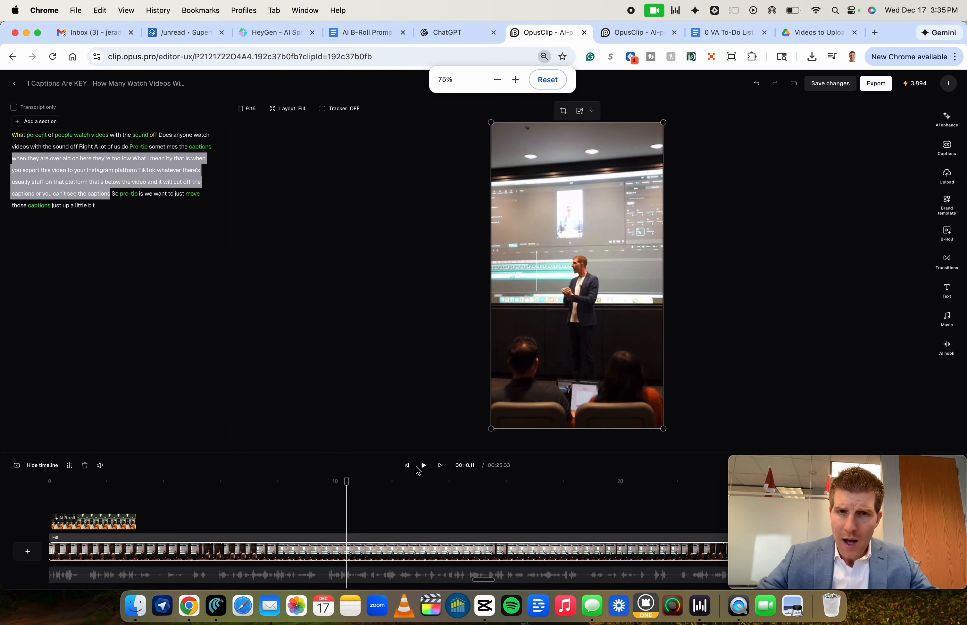
scroll(399, 502, right, 2)
scroll(400, 503, left, 2)
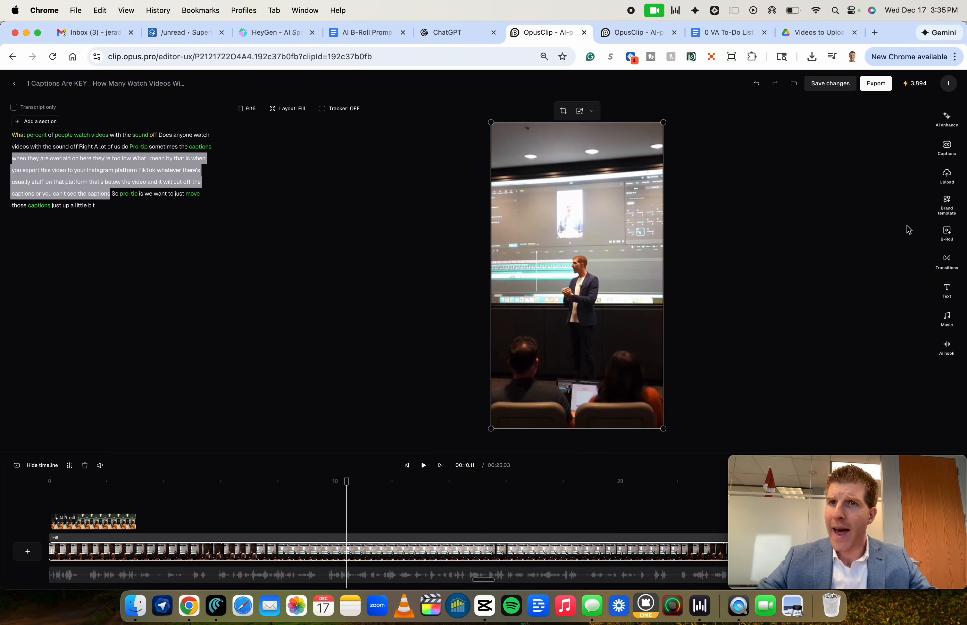
click(957, 239)
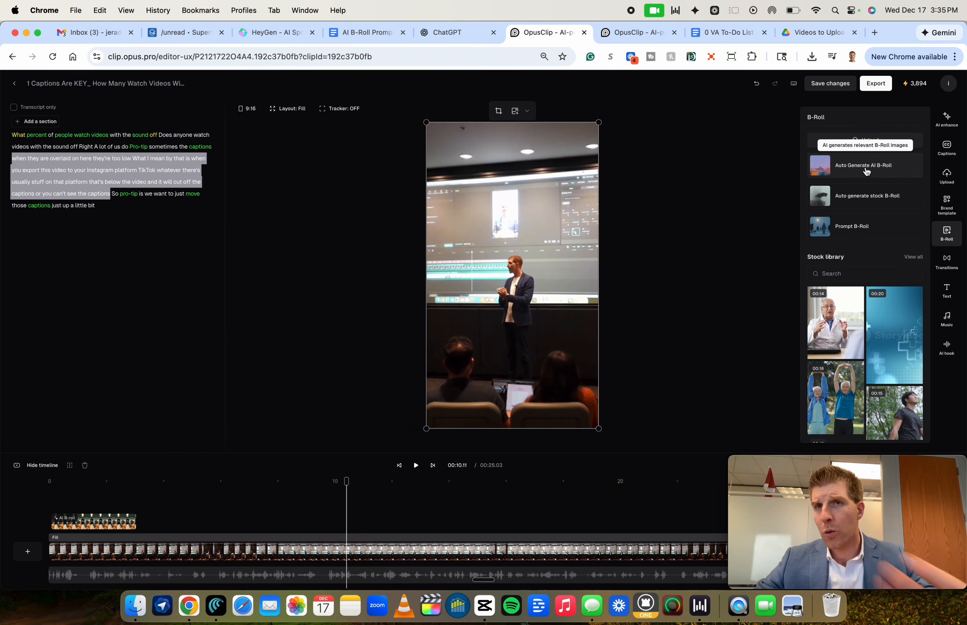
- Play the video from the start through the AI B-roll clip, and delete that clip from the timeline
click(170, 494)
drag(170, 482, 6, 481)
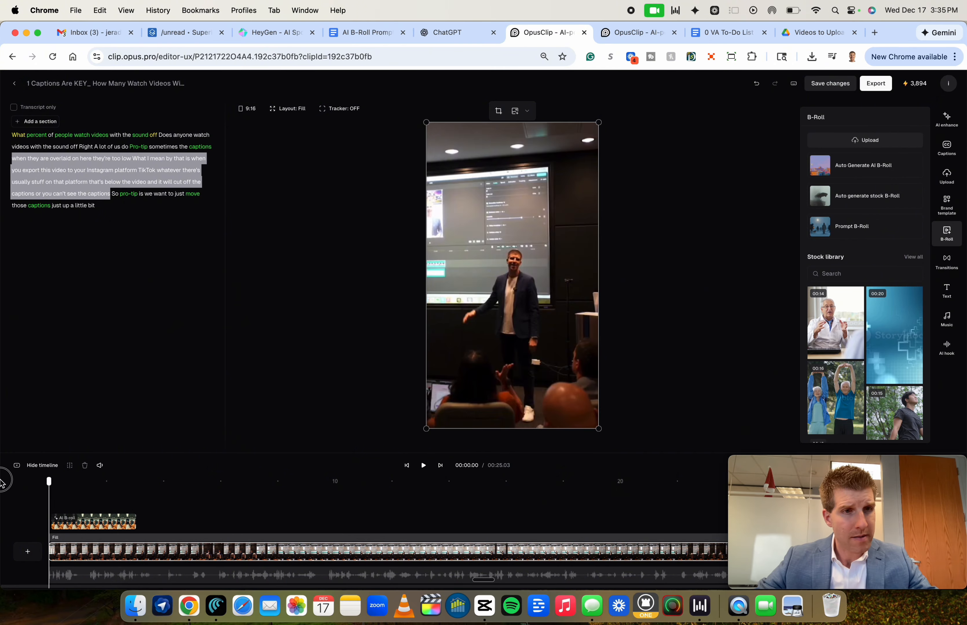
key(space)
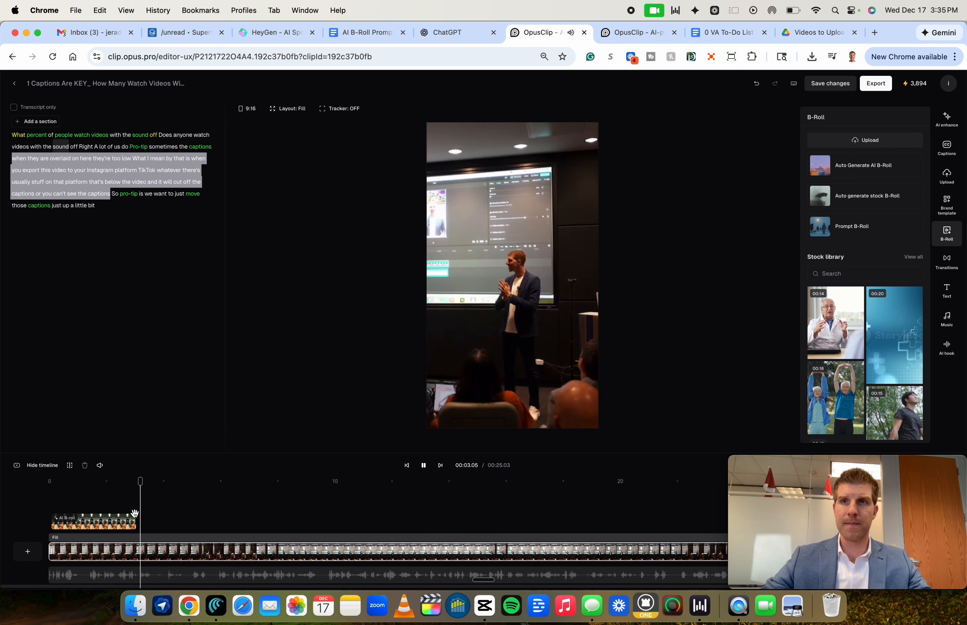
click(97, 524)
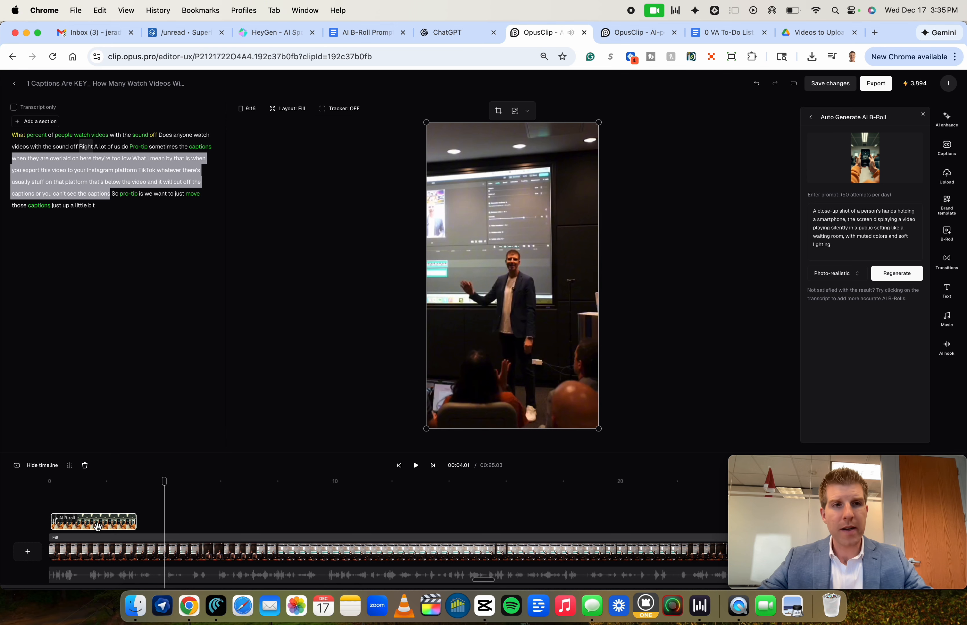
key(BackSpace)
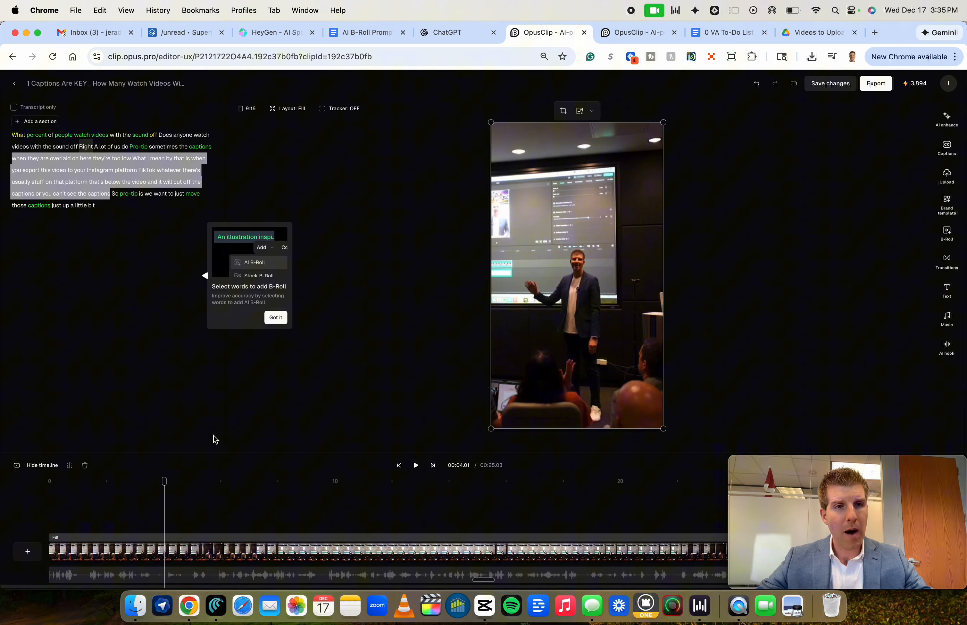
- Return the playhead to the start and auto-generate stock B-Roll for the video
click(165, 479)
drag(165, 480, 6, 510)
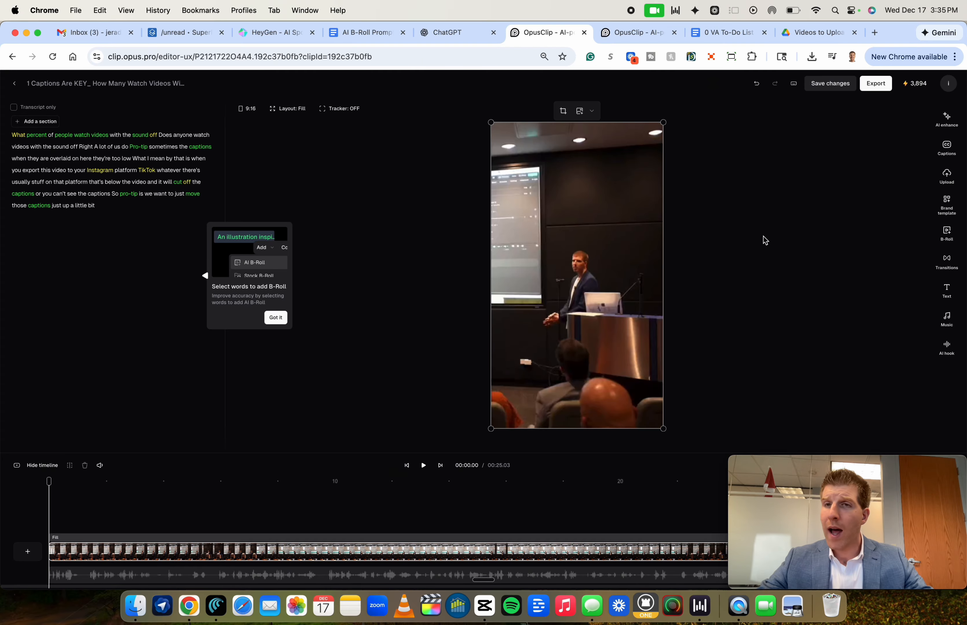
click(950, 235)
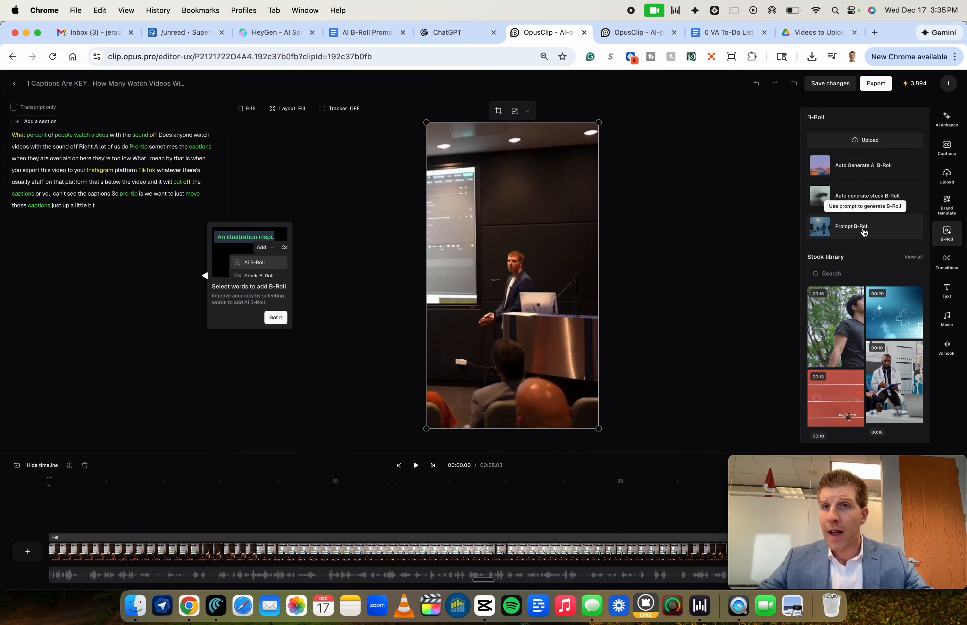
click(885, 198)
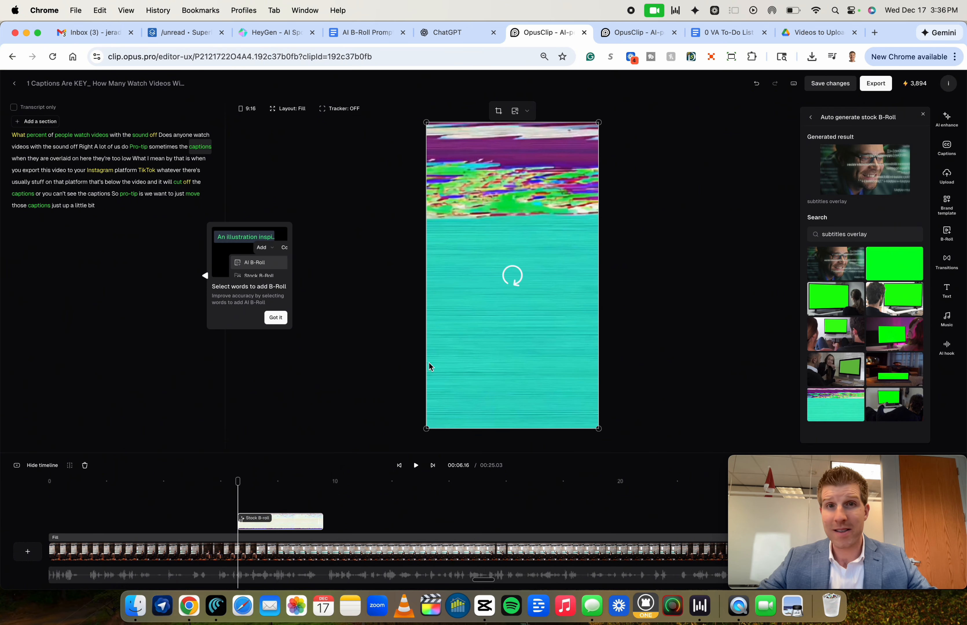
- Play the stock B-roll clip and delete it from the timeline
key(space)
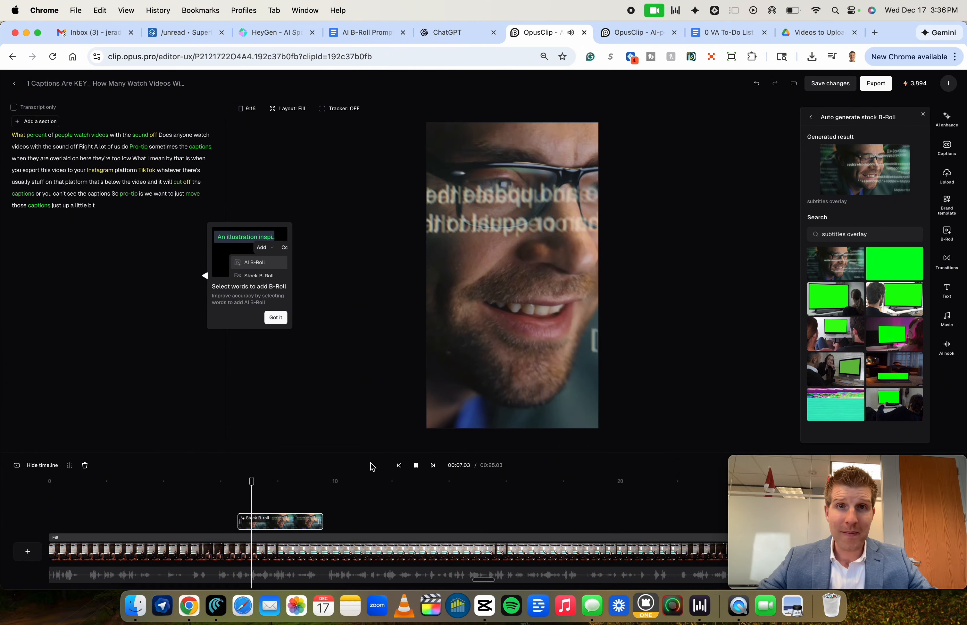
click(269, 522)
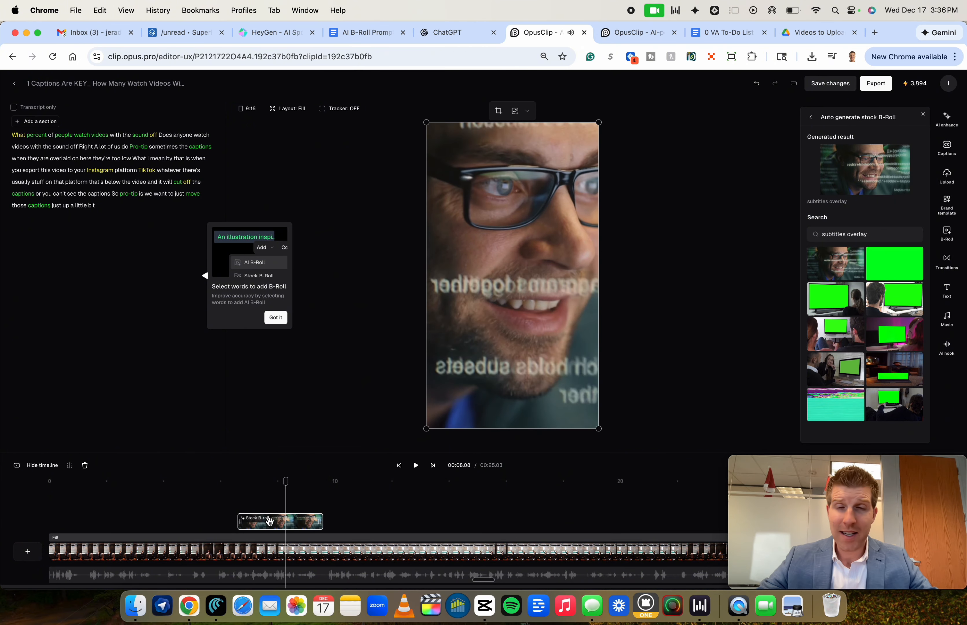
key(BackSpace)
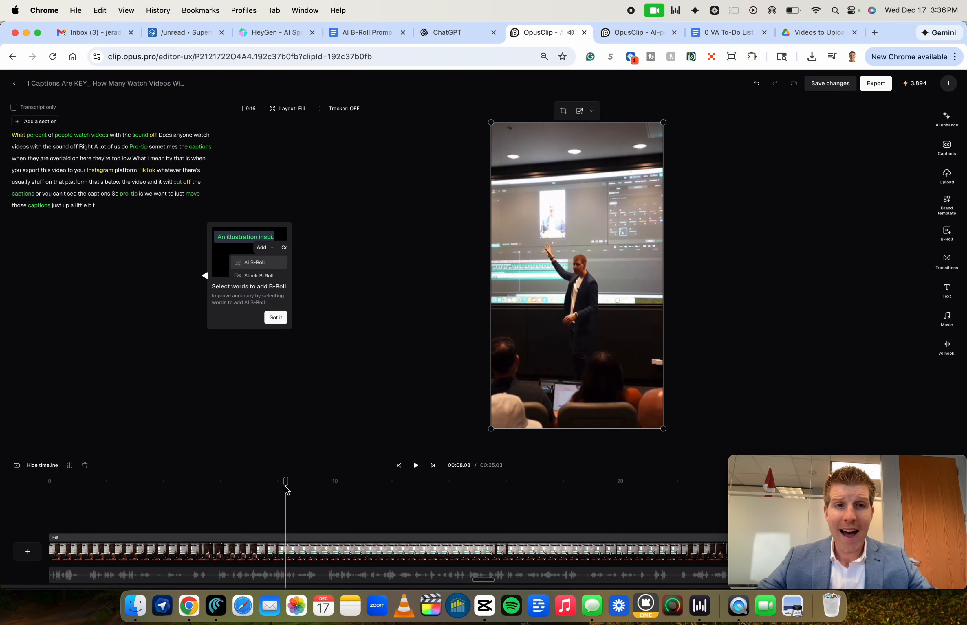
- Return the playhead to the start and look over the B-Roll and AI enhance options
drag(285, 481, 15, 493)
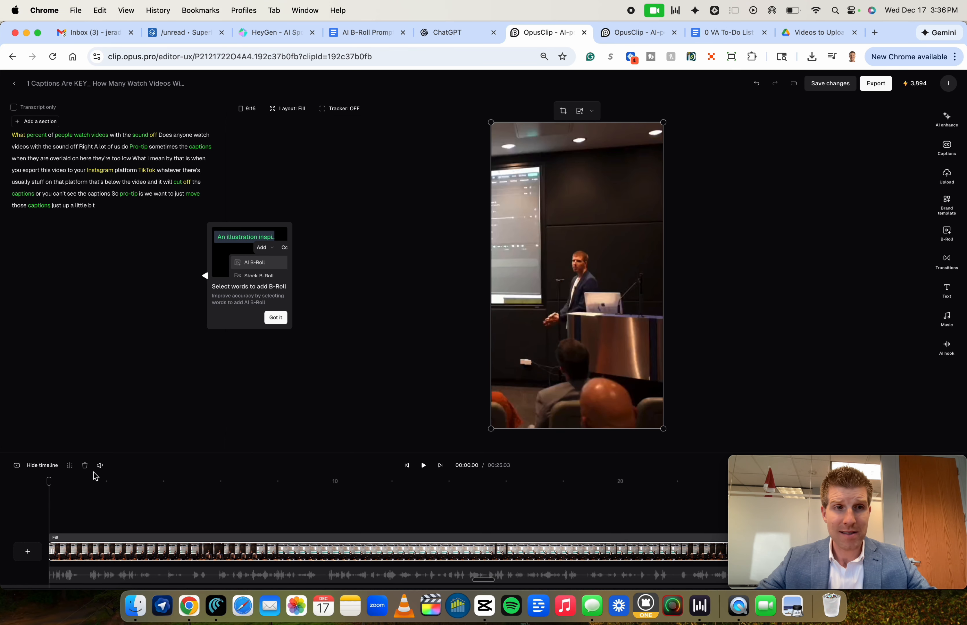
click(950, 234)
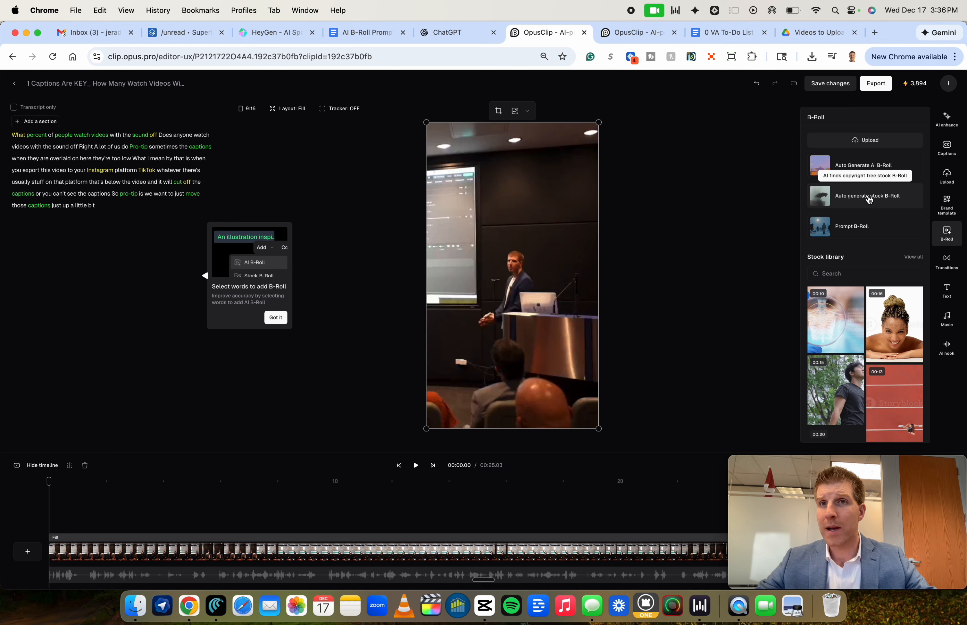
click(949, 127)
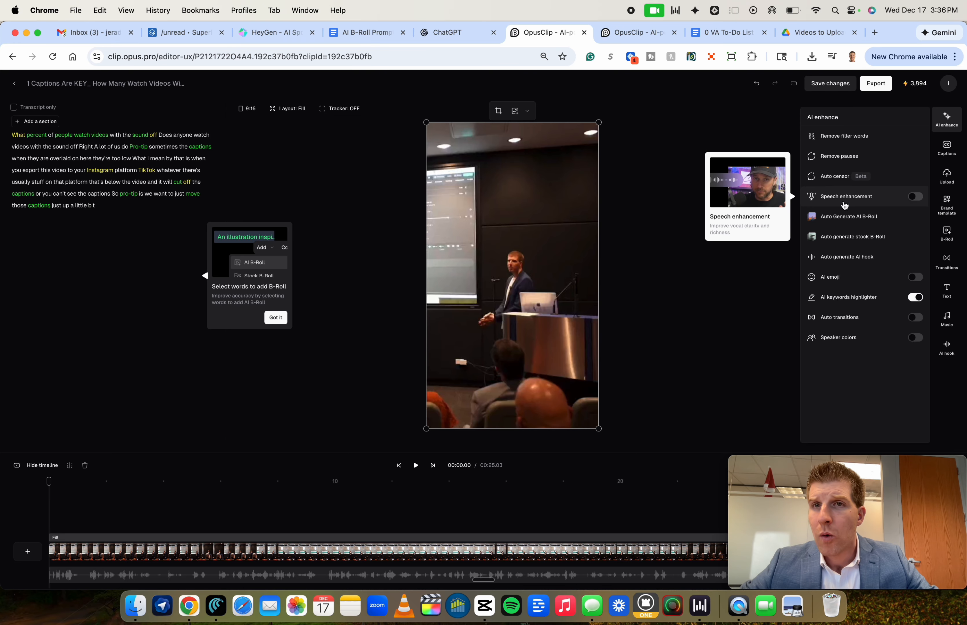
- Turn on speech enhancement for the video, accept the background-sound notice, and play the first 12 seconds with the volume raised
click(915, 197)
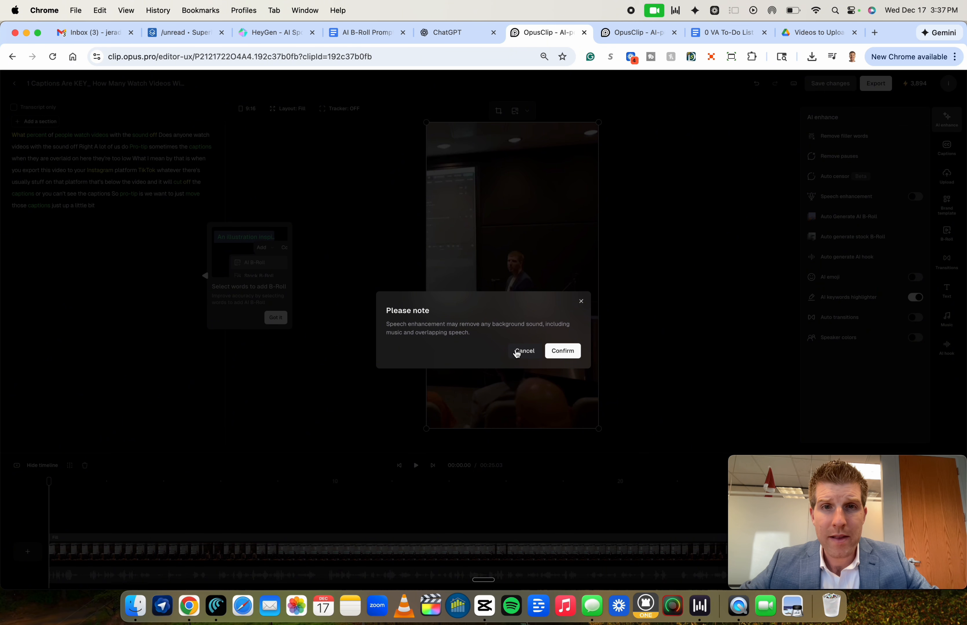
click(563, 352)
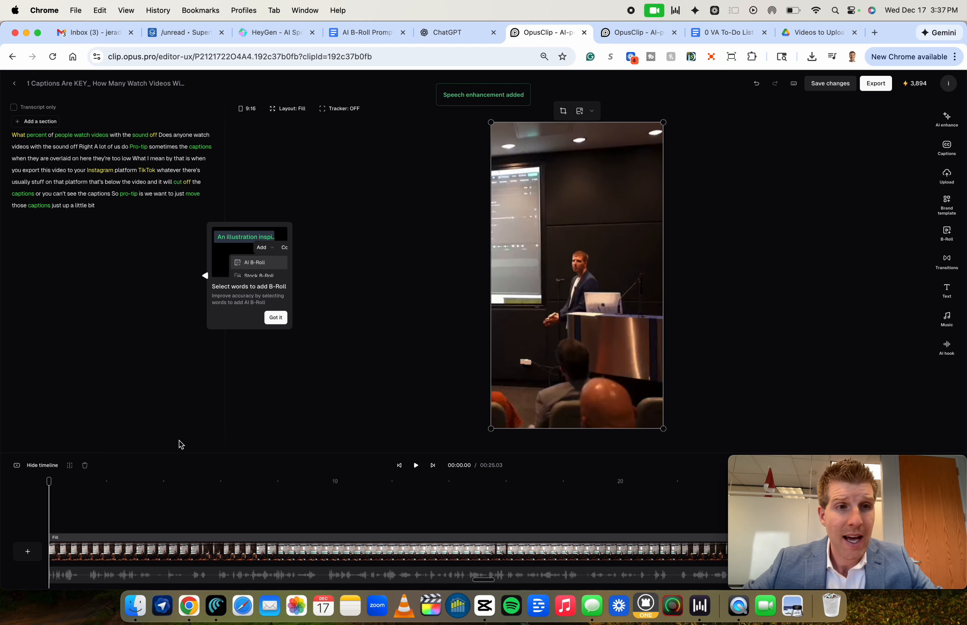
key(XF86AudioRaiseVolume)
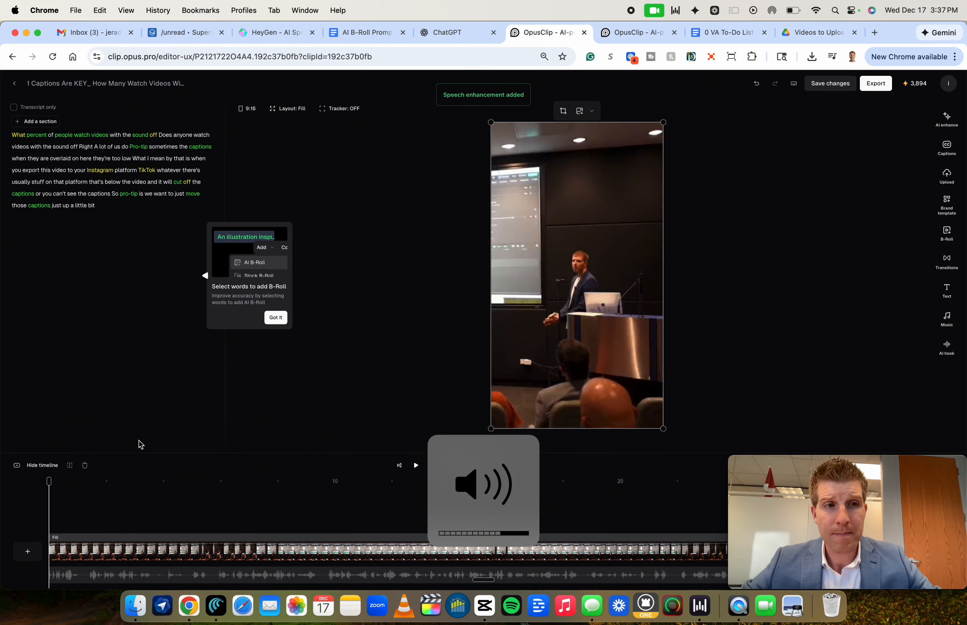
key(space)
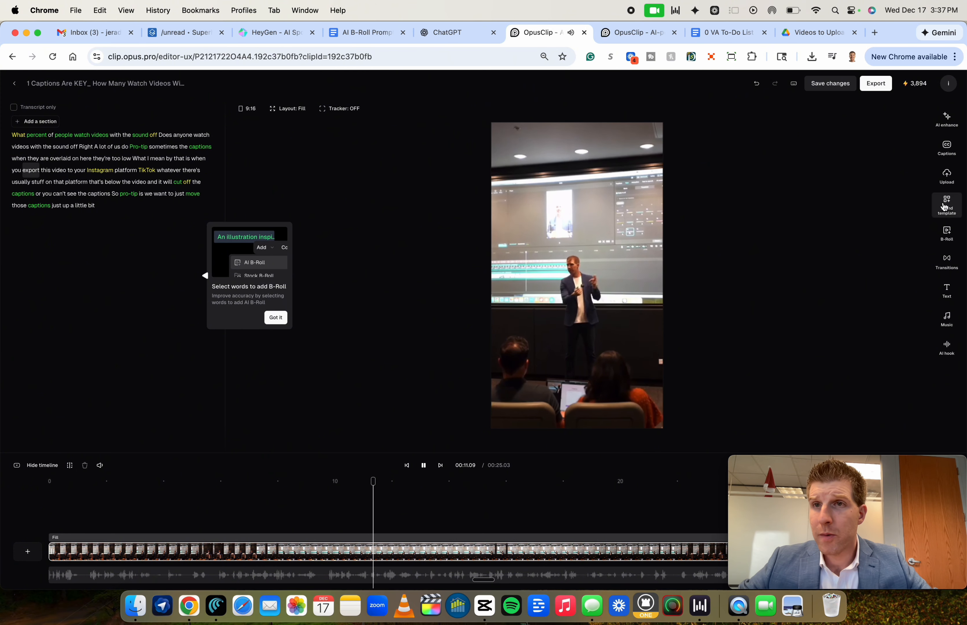
key(space)
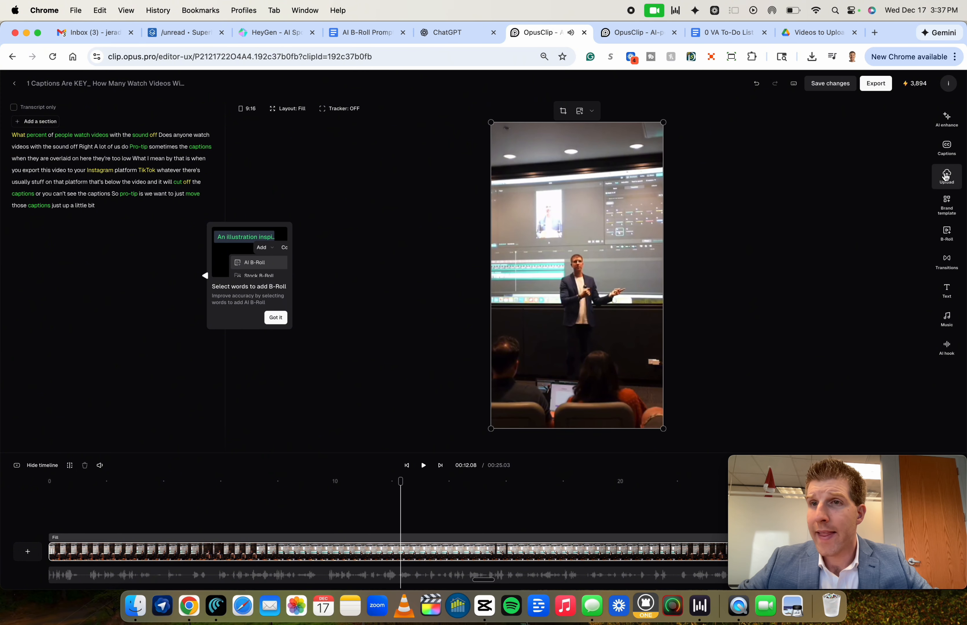
- Start auto-generating AI B-Roll for the video from the AI enhance options
click(949, 118)
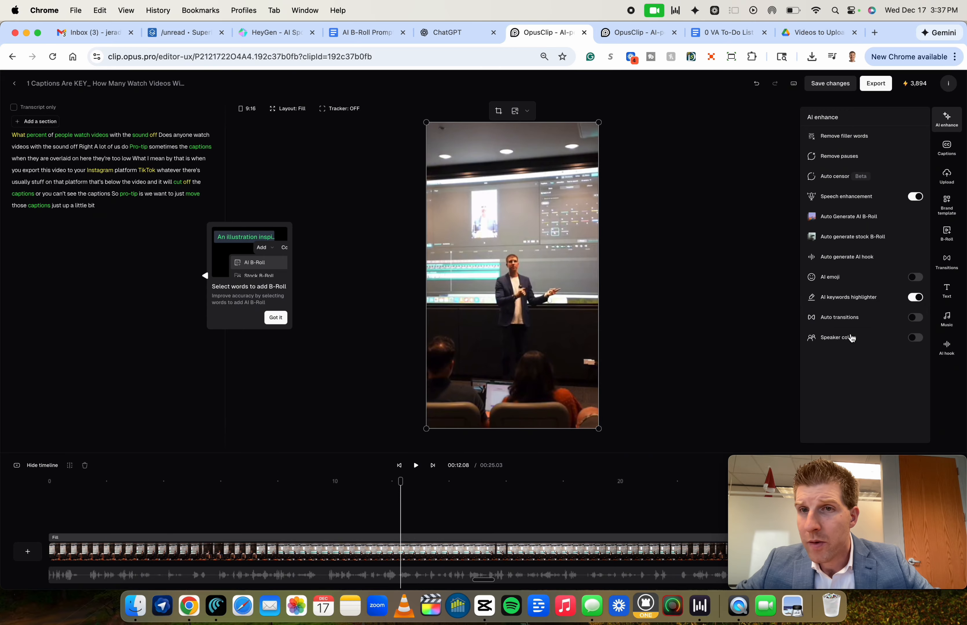
click(842, 220)
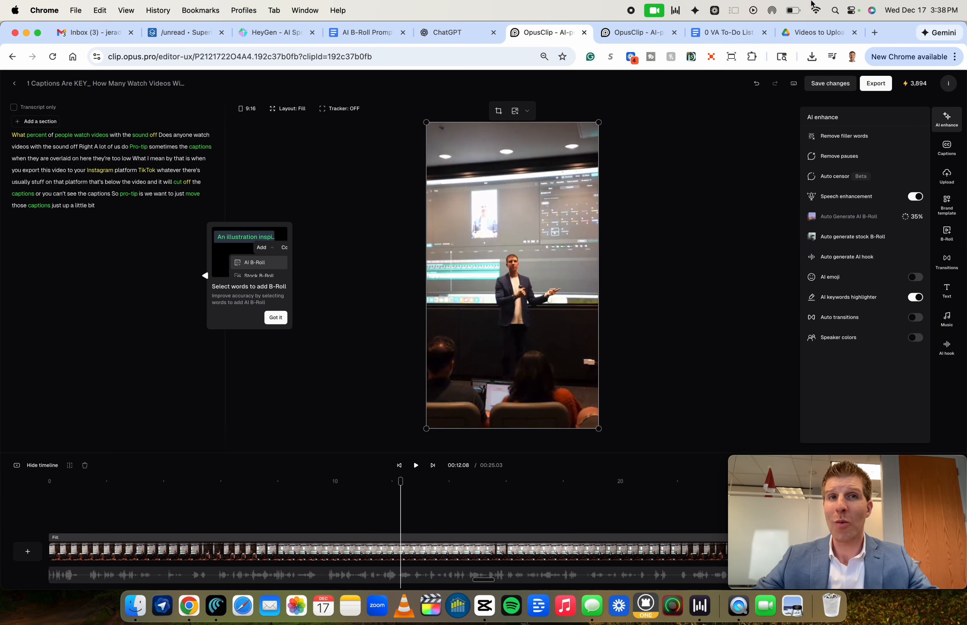
- Switch to the AI B-Roll Prompt (Transcript-Driven) document in Google Docs and look through its instructions
click(371, 35)
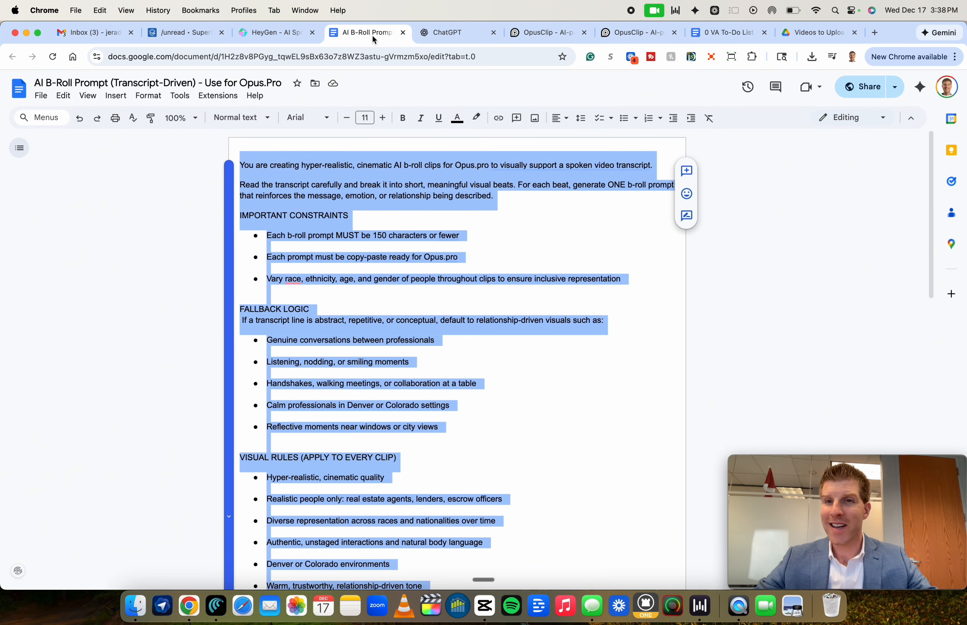
click(711, 33)
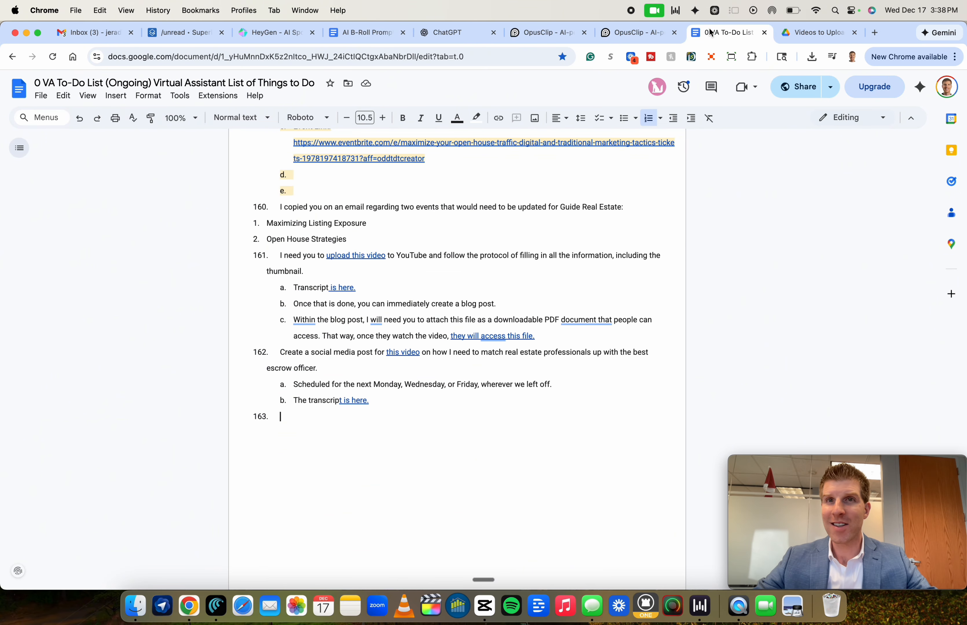
click(462, 33)
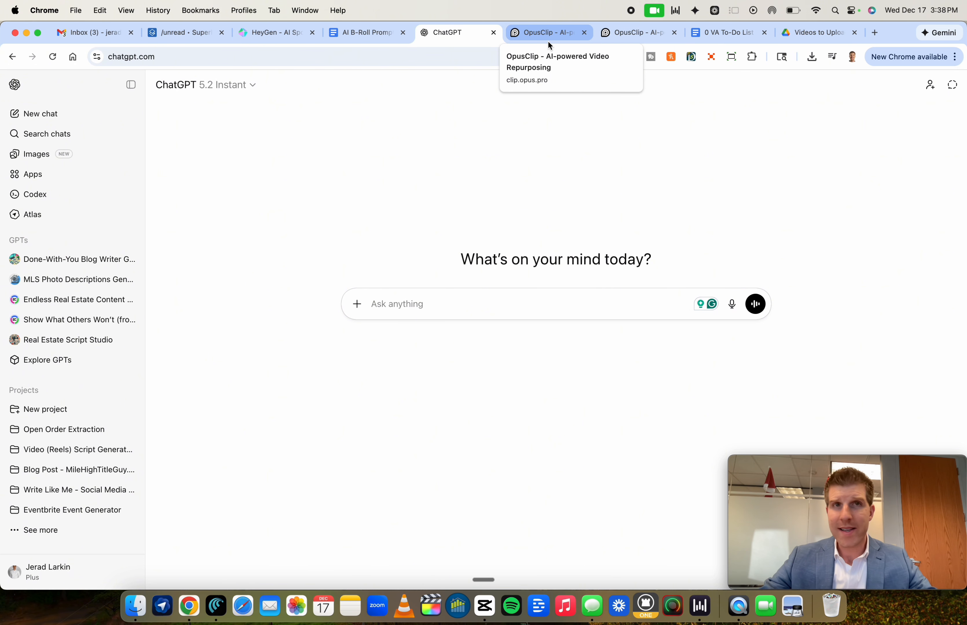
click(353, 35)
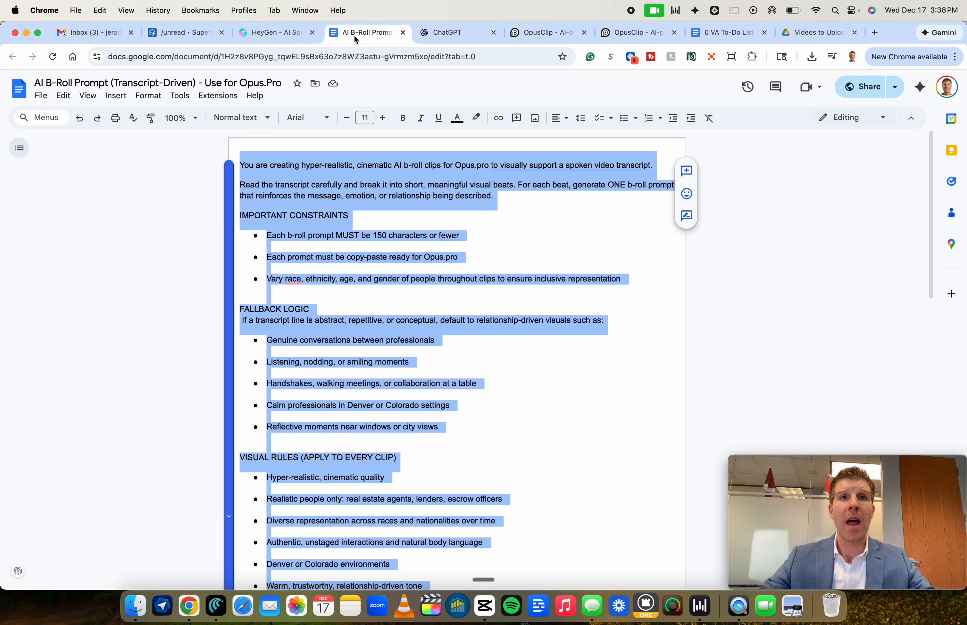
click(375, 248)
scroll(374, 247, down, 15)
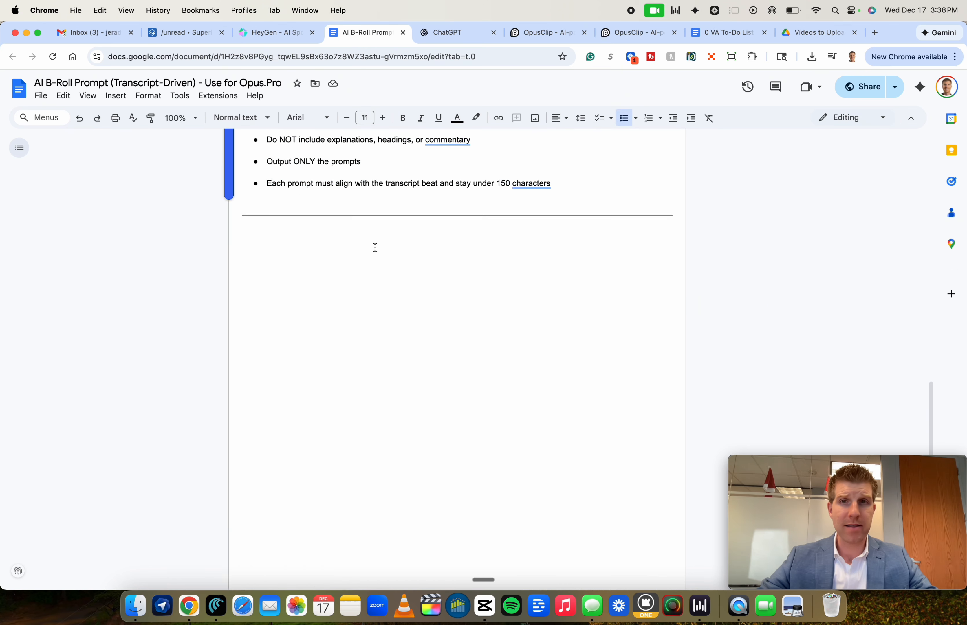
scroll(375, 247, up, 15)
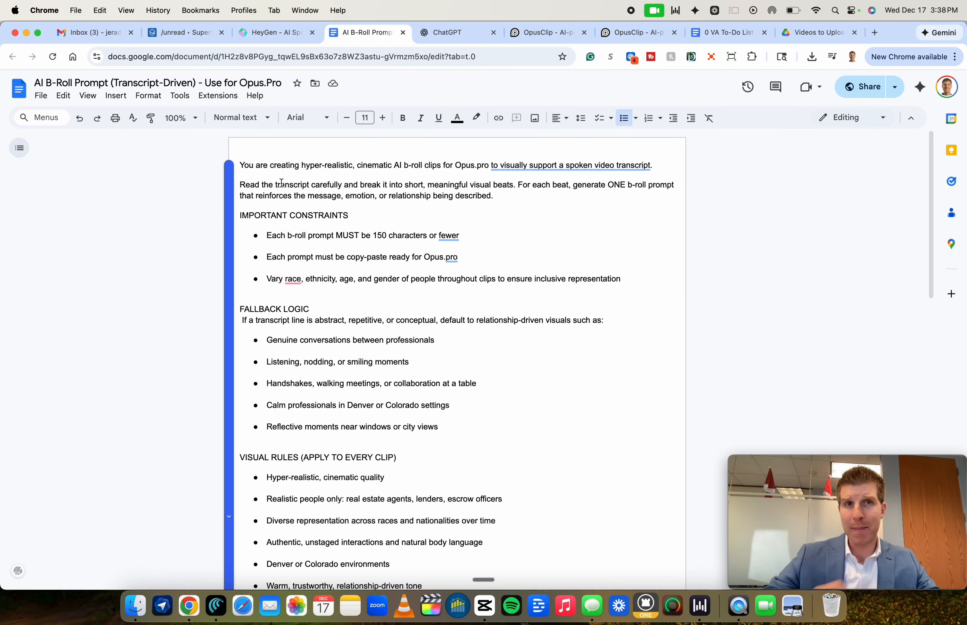
- Copy the entire B-roll prompt document, send it as a message in ChatGPT, and review the reply
click(281, 183)
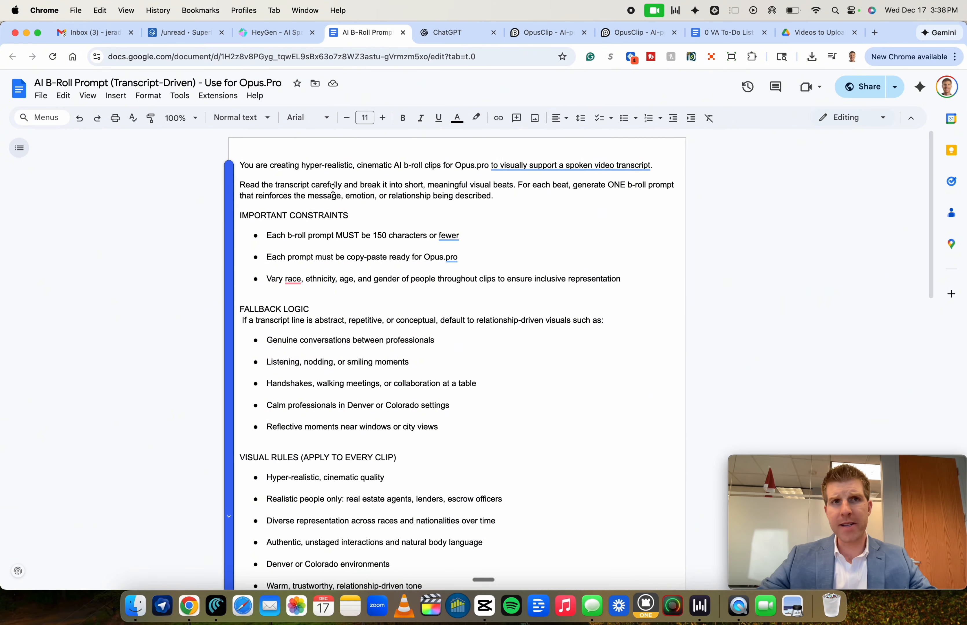
key(super+a)
key(super+c)
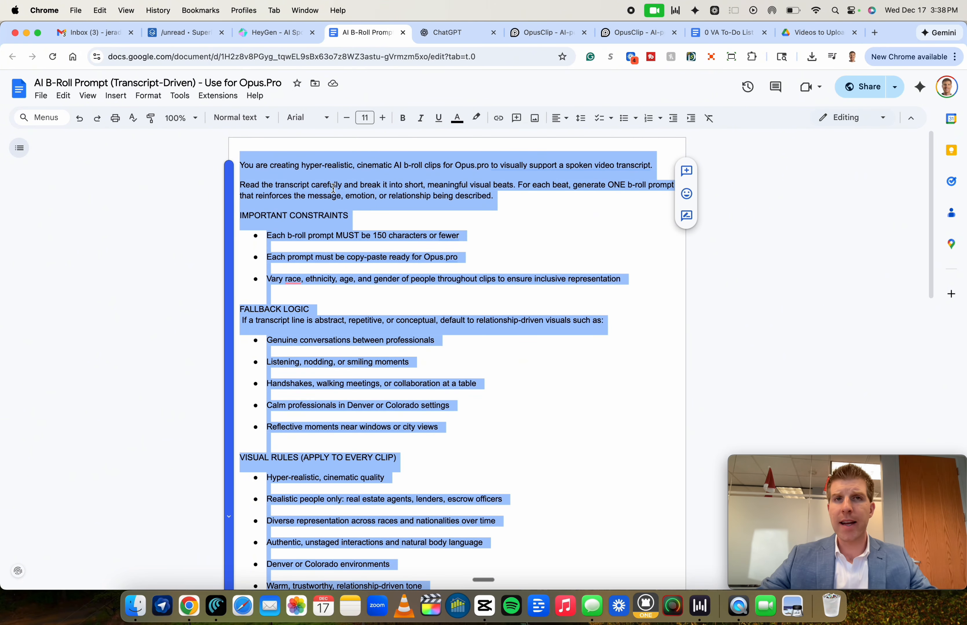
click(458, 37)
key(super+v)
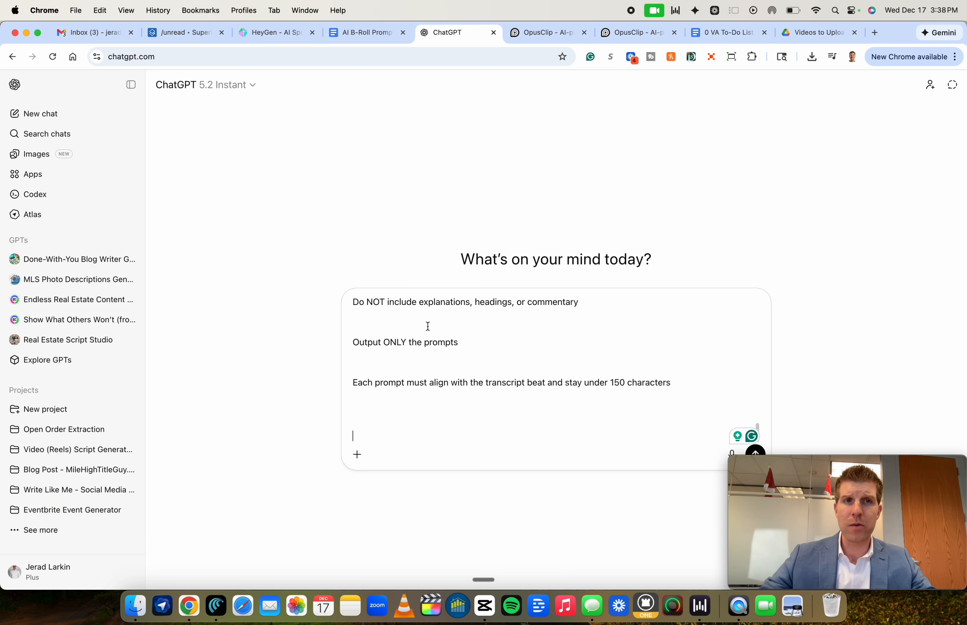
key(Return)
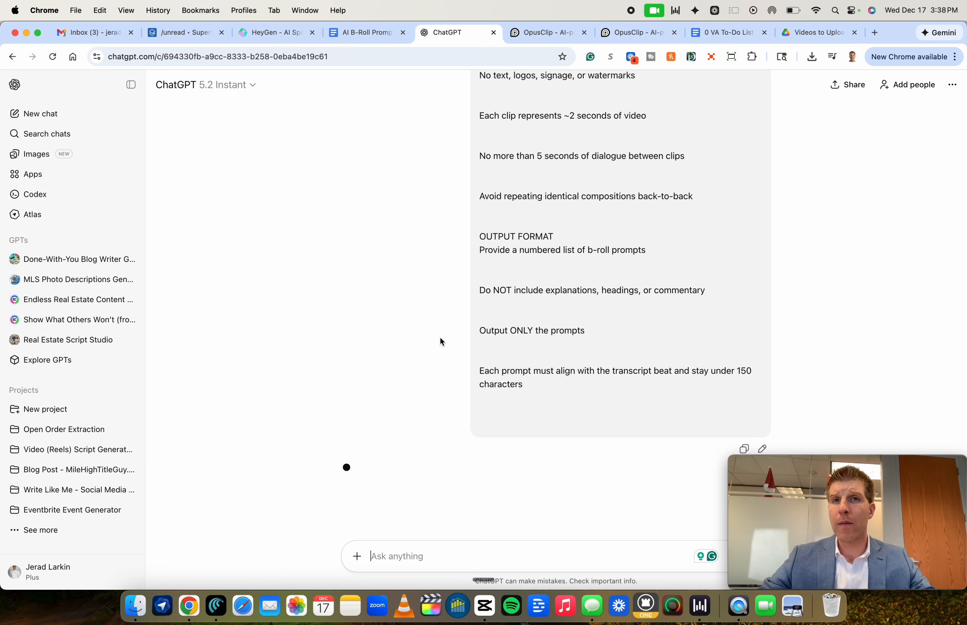
scroll(492, 237, down, 3)
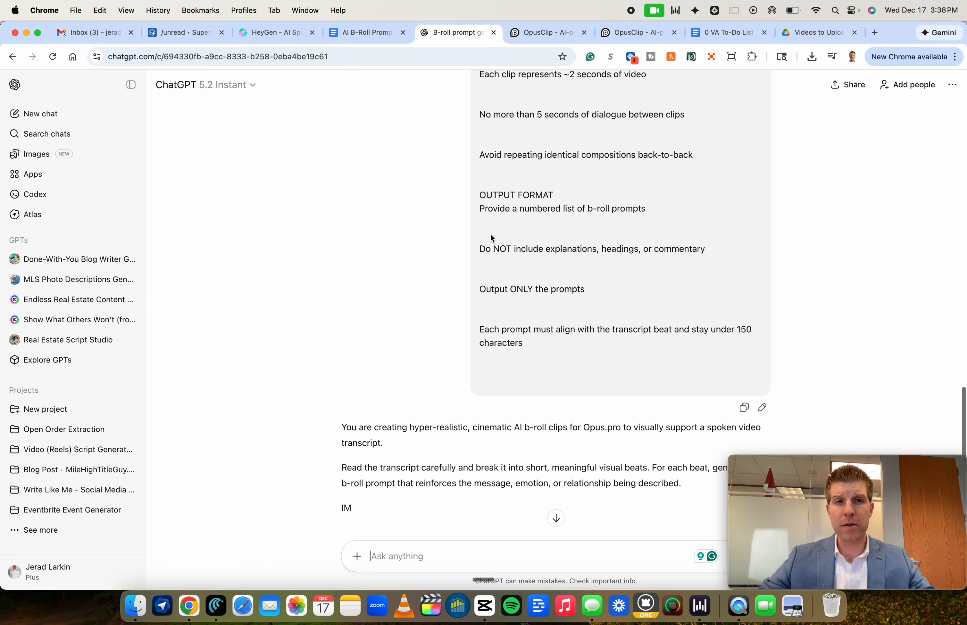
scroll(491, 238, down, 10)
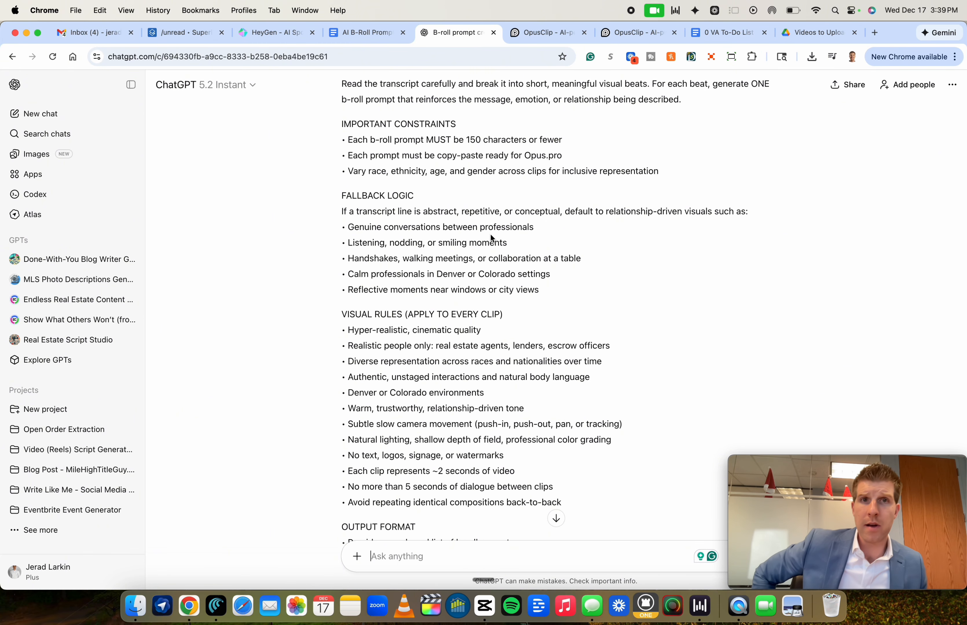
scroll(491, 238, down, 6)
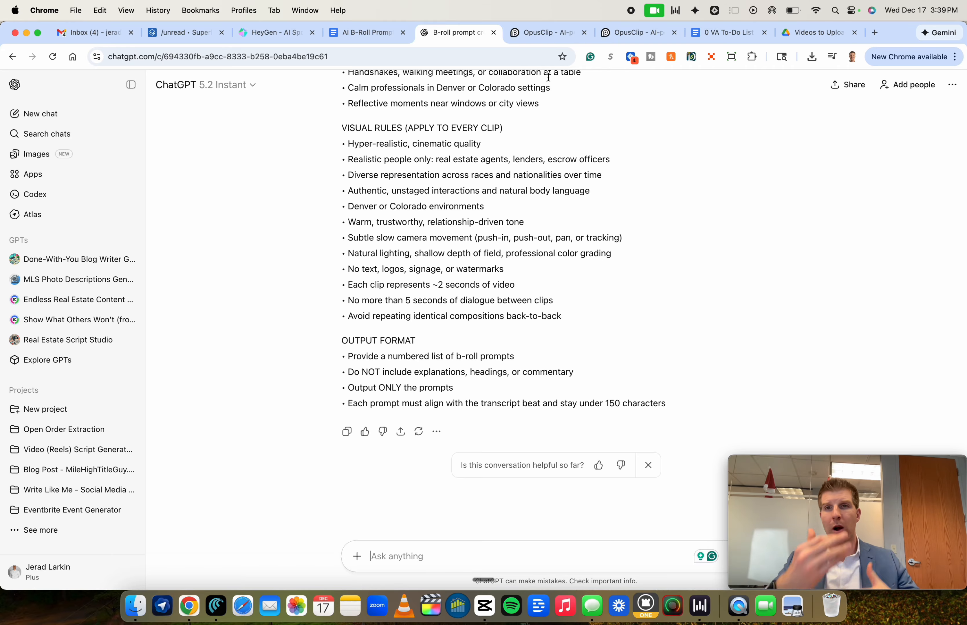
- Switch back to the captions video in the OpusClip editor and dismiss the tip about selecting words to add B-Roll
click(539, 32)
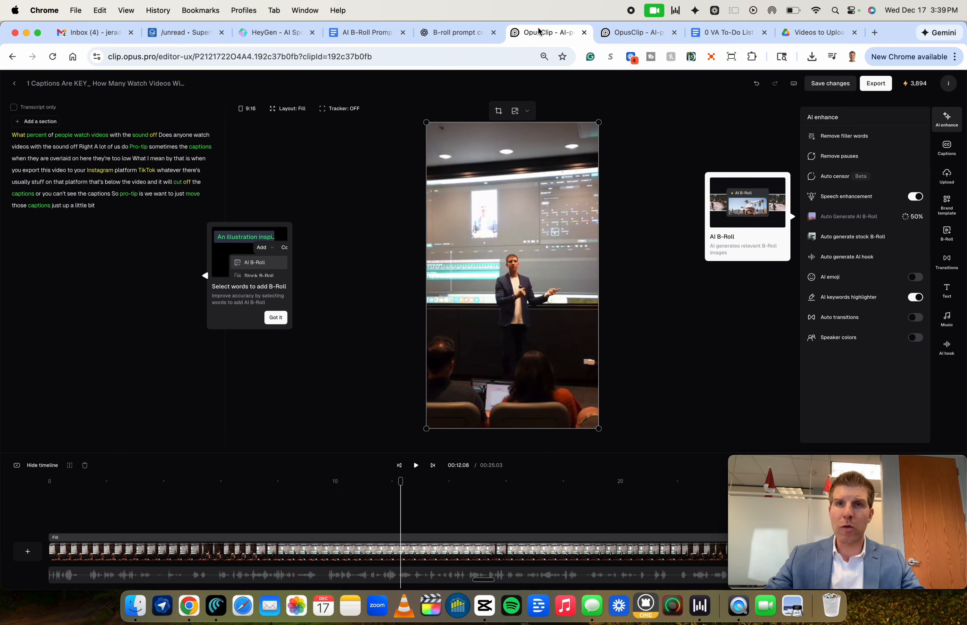
click(644, 35)
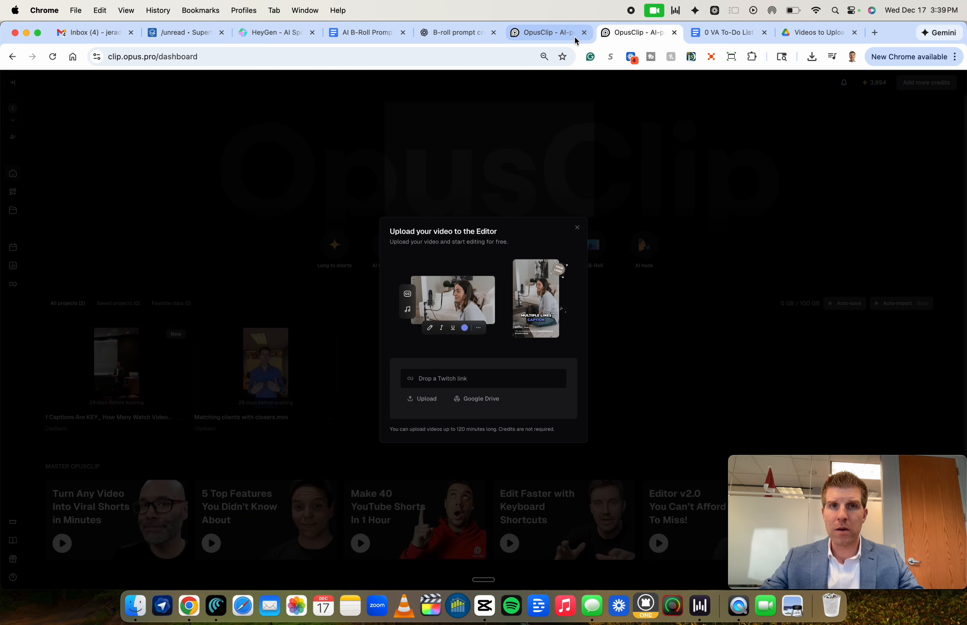
click(569, 32)
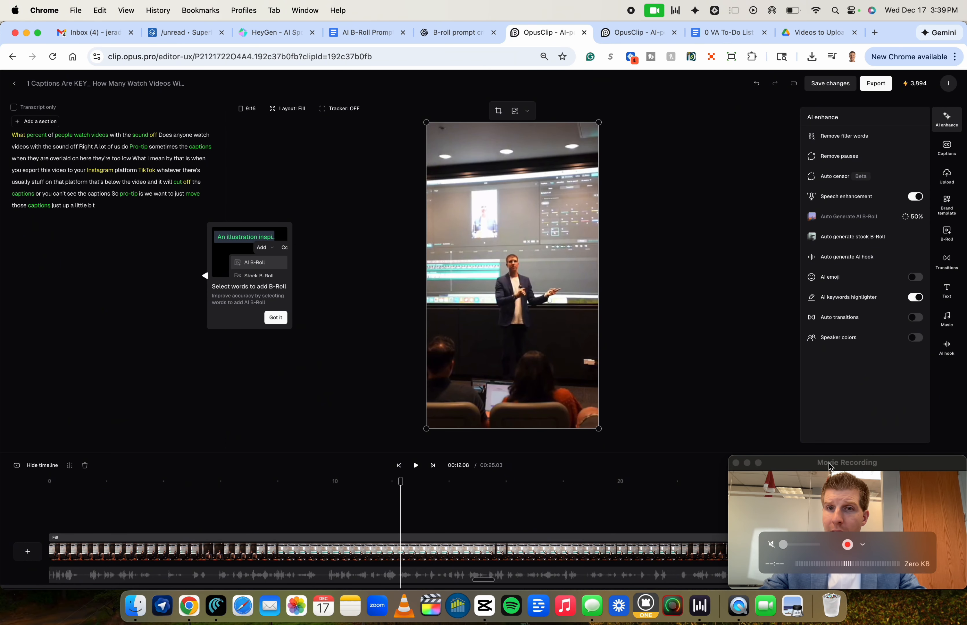
scroll(466, 543, right, 3)
scroll(466, 542, left, 3)
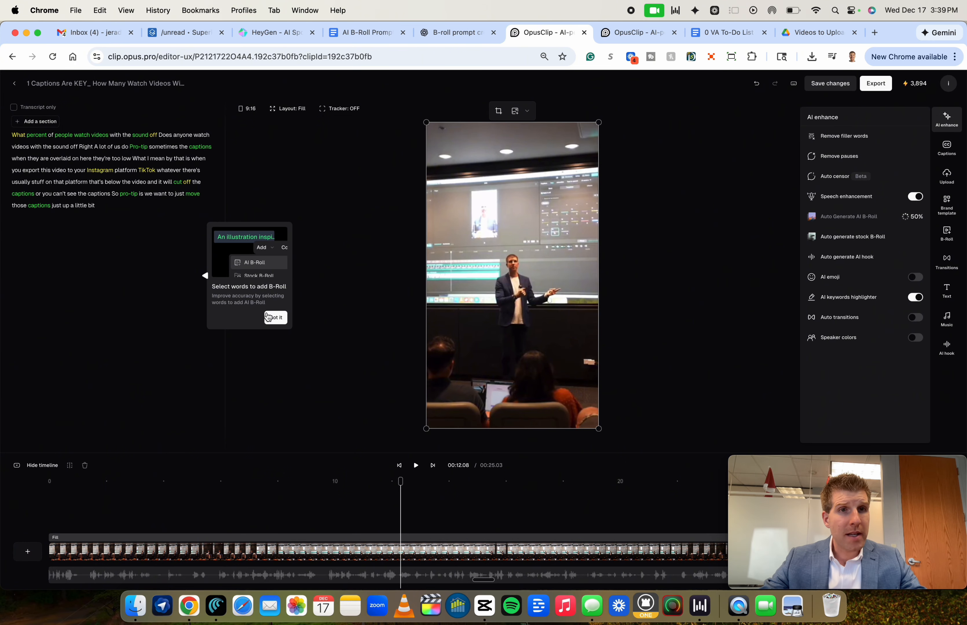
click(276, 318)
drag(138, 194, 4, 135)
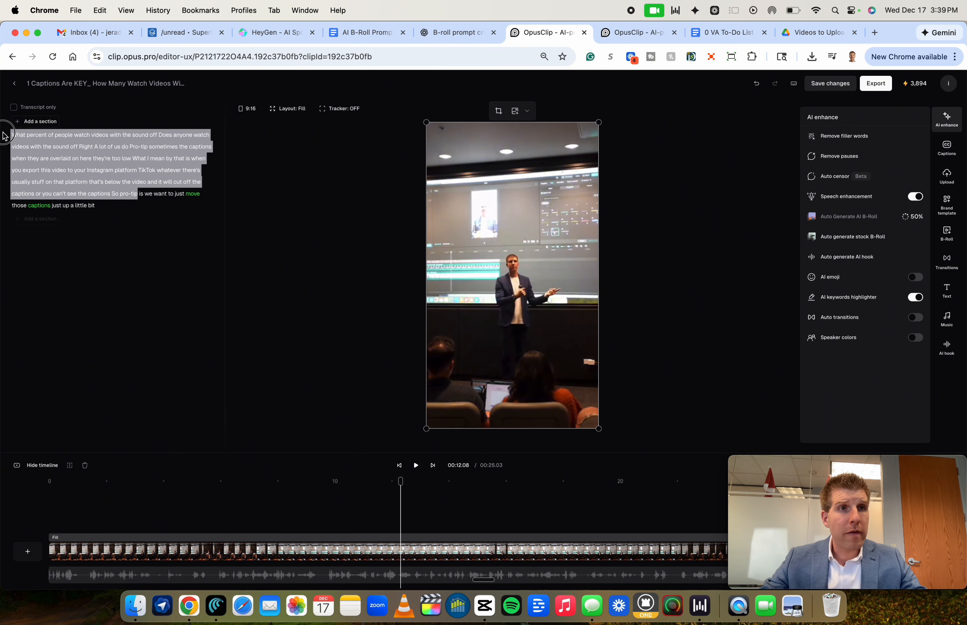
click(142, 201)
drag(119, 194, 40, 186)
drag(118, 215, 13, 138)
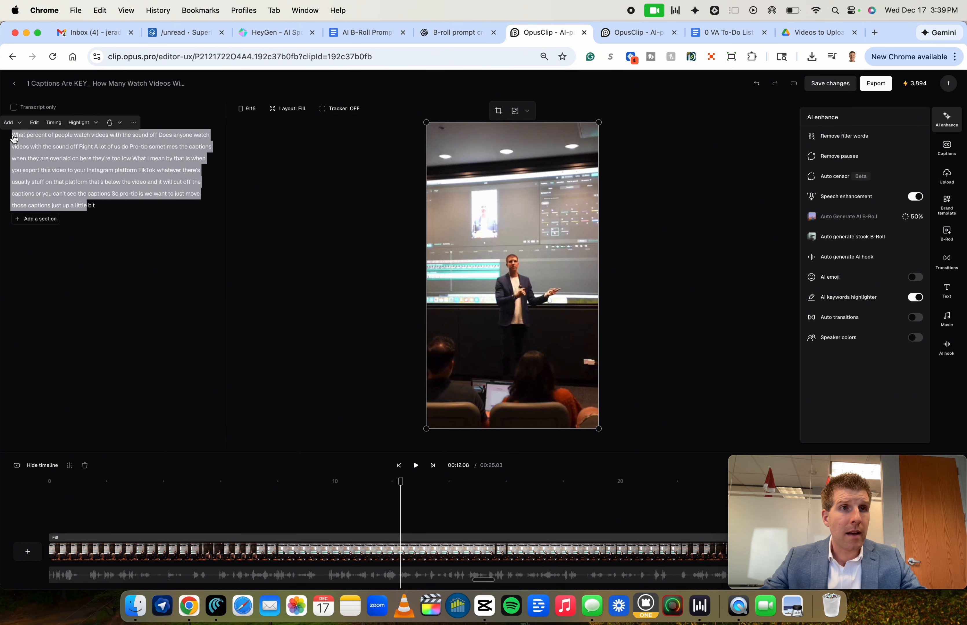
click(95, 205)
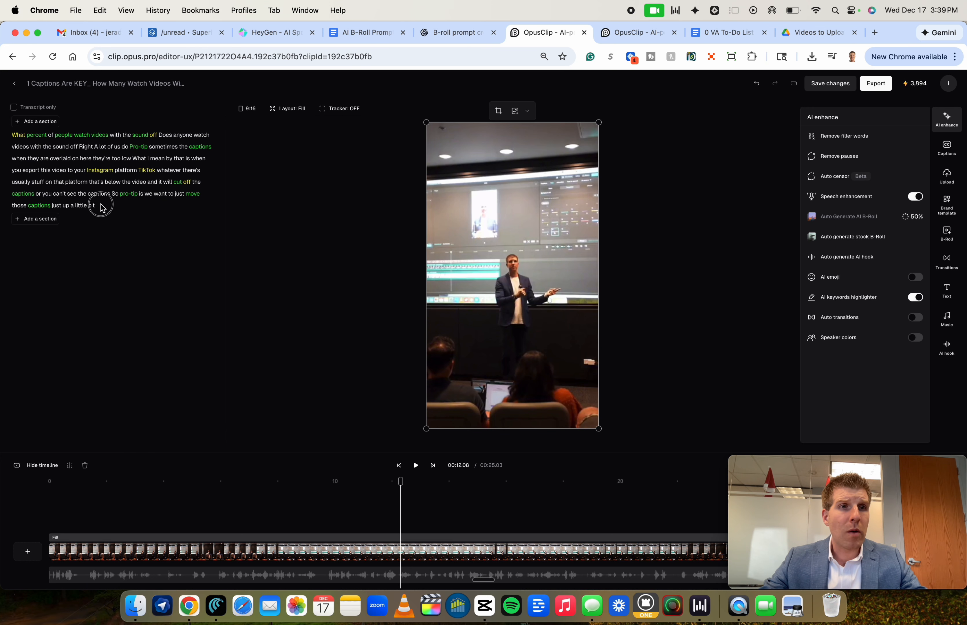
drag(101, 204, 12, 138)
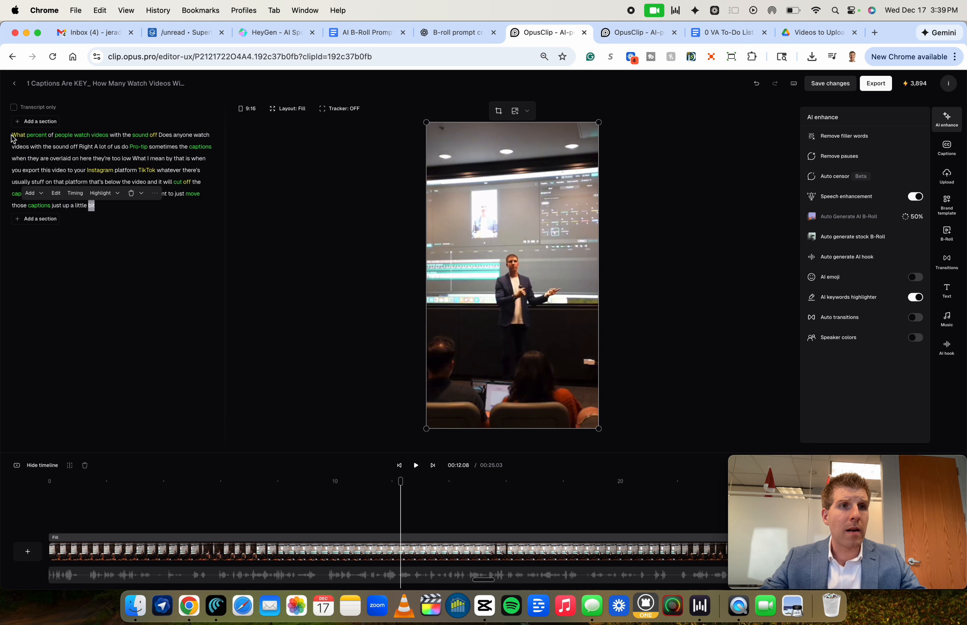
click(20, 138)
drag(137, 194, 23, 136)
drag(97, 206, 3, 142)
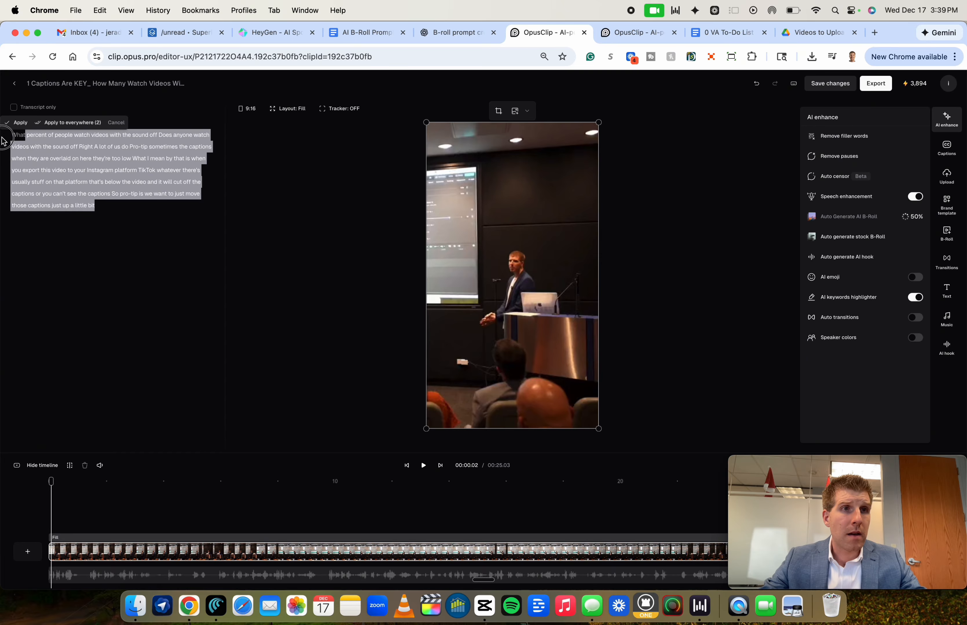
click(101, 198)
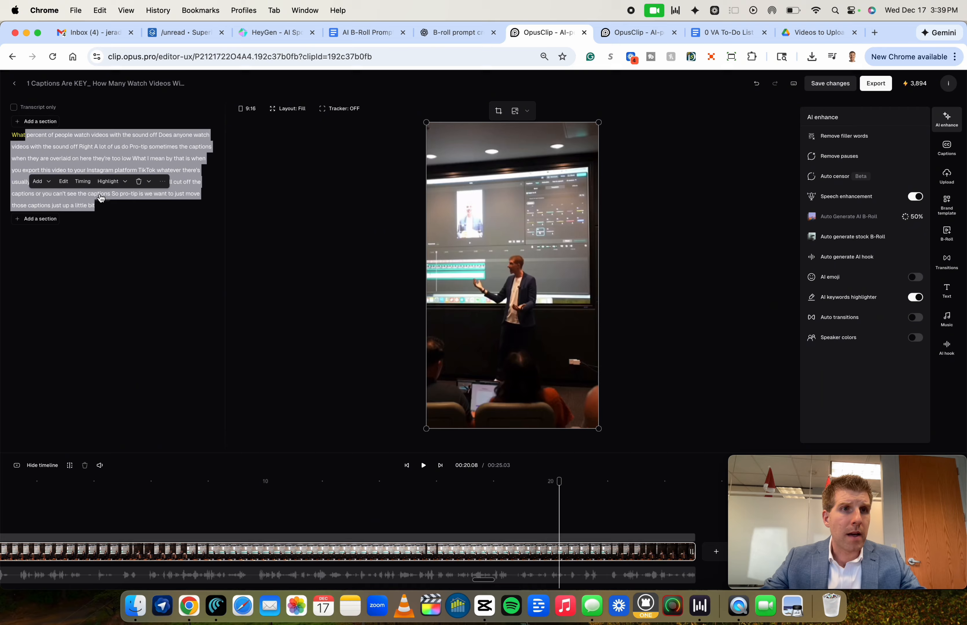
- Select the video's transcript from "What percent of people" through "just up a little" and copy it
click(159, 244)
drag(113, 213, 63, 176)
drag(103, 212, 14, 141)
key(super+c)
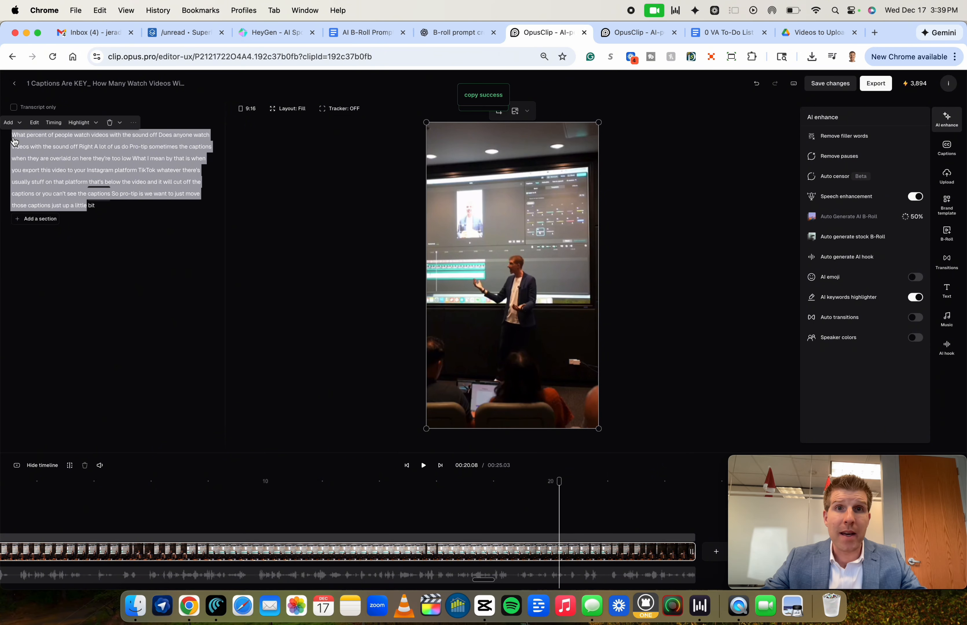
- Paste the copied transcript into the B-roll prompt conversation in ChatGPT and send it
click(459, 32)
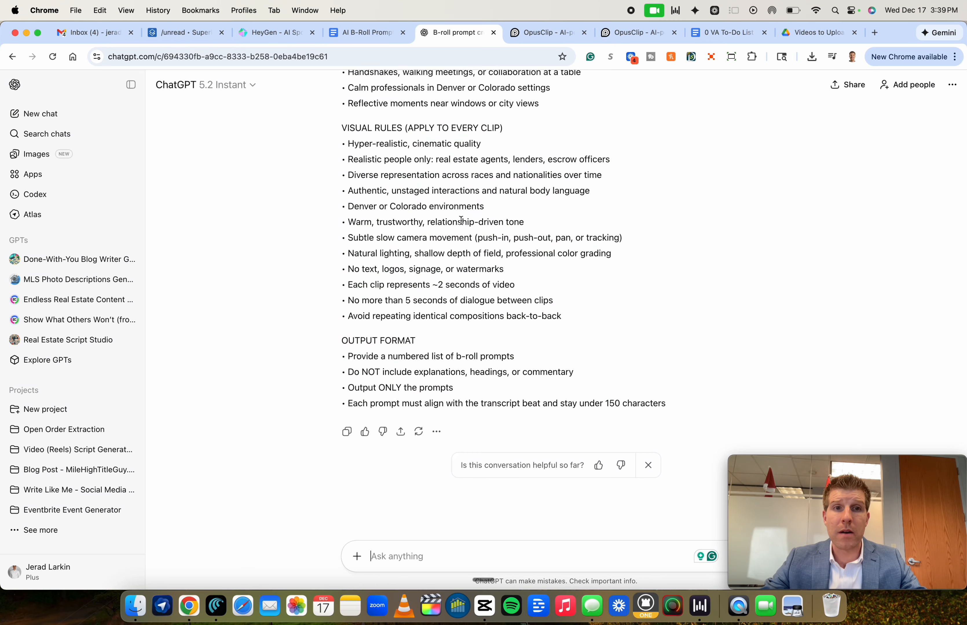
key(super+v)
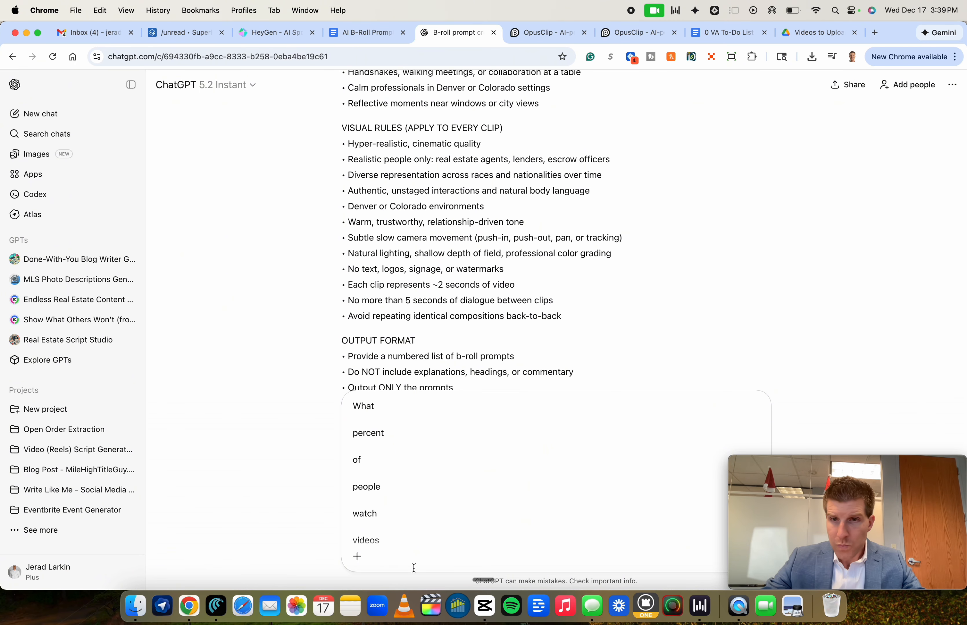
scroll(441, 472, up, 5)
scroll(441, 472, down, 10)
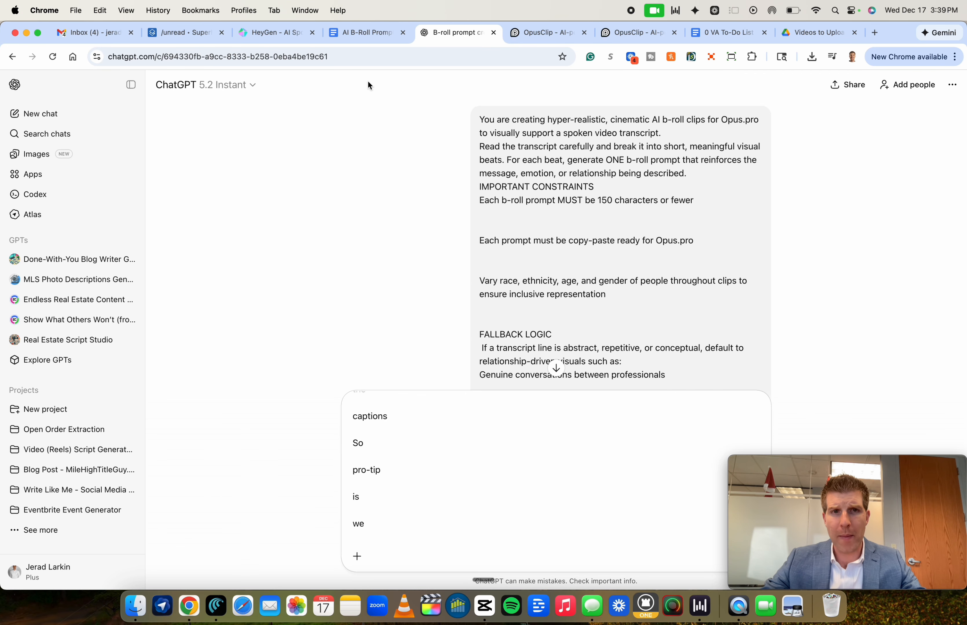
scroll(367, 80, down, 10)
key(Return)
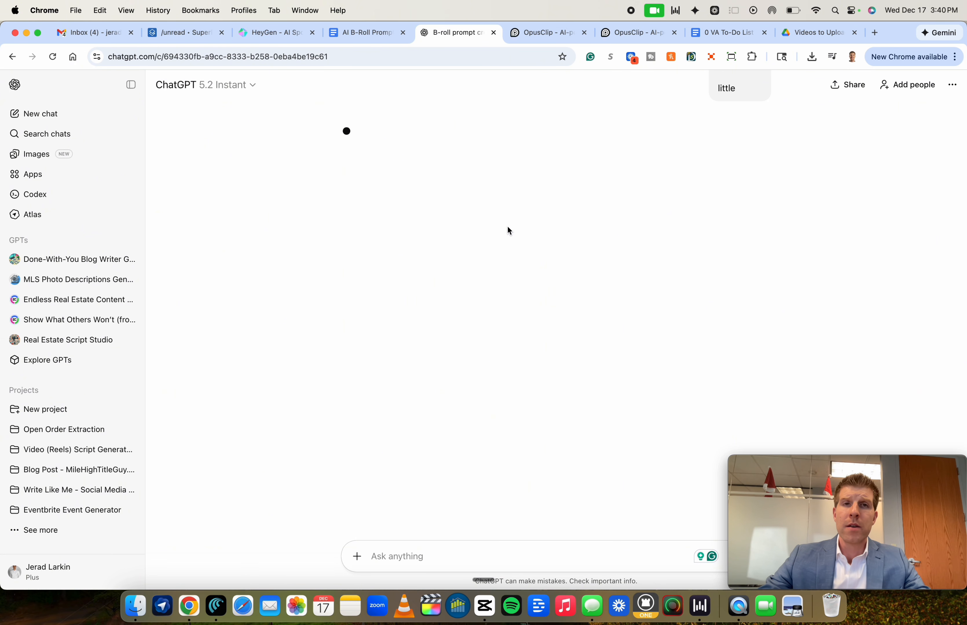
- Review the generated prompt list and copy the first prompt, about diverse professionals scrolling phones in a Denver coffee shop
scroll(507, 225, up, 10)
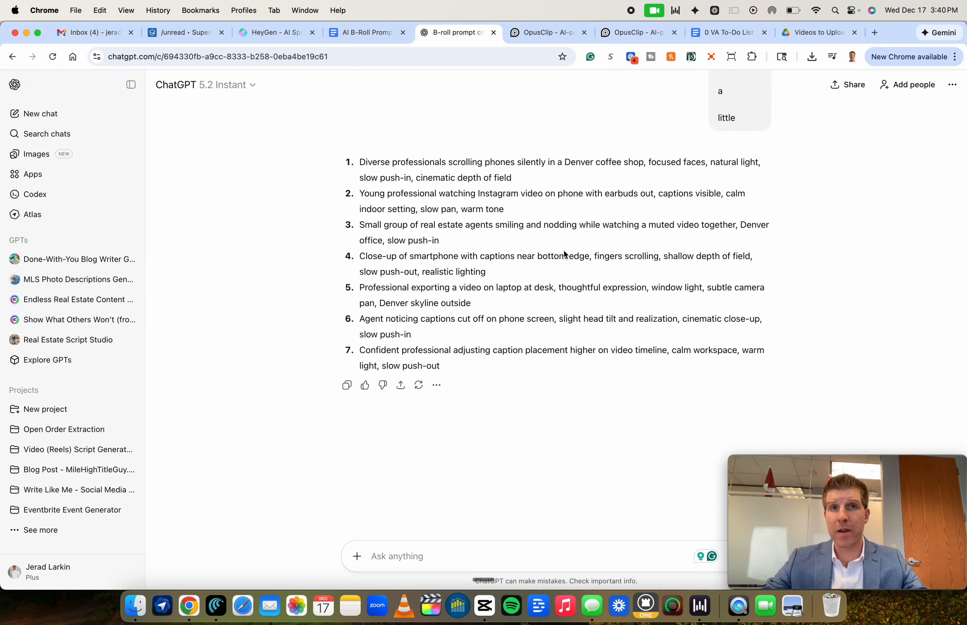
triple_click(488, 174)
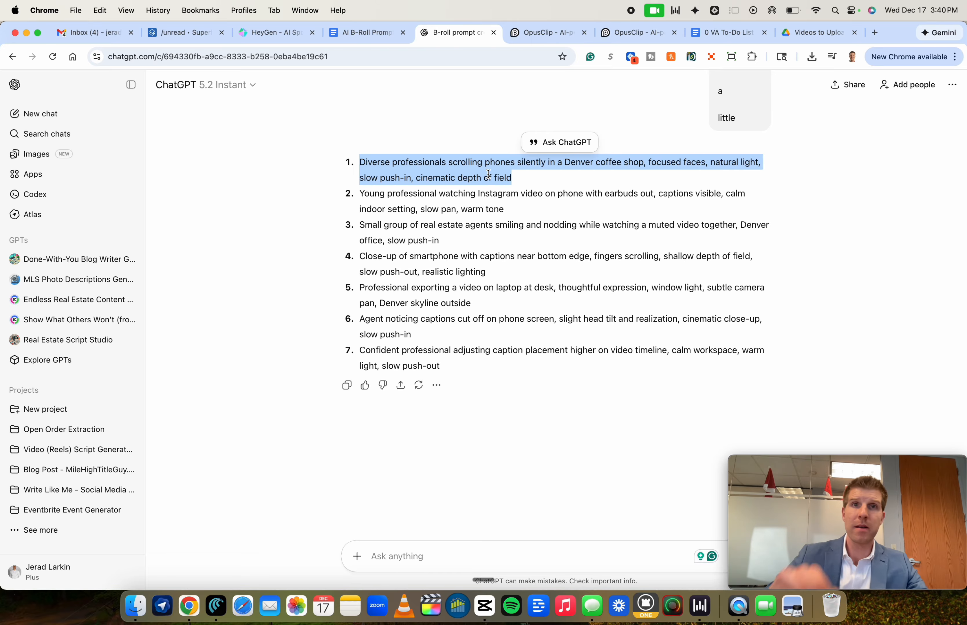
triple_click(447, 174)
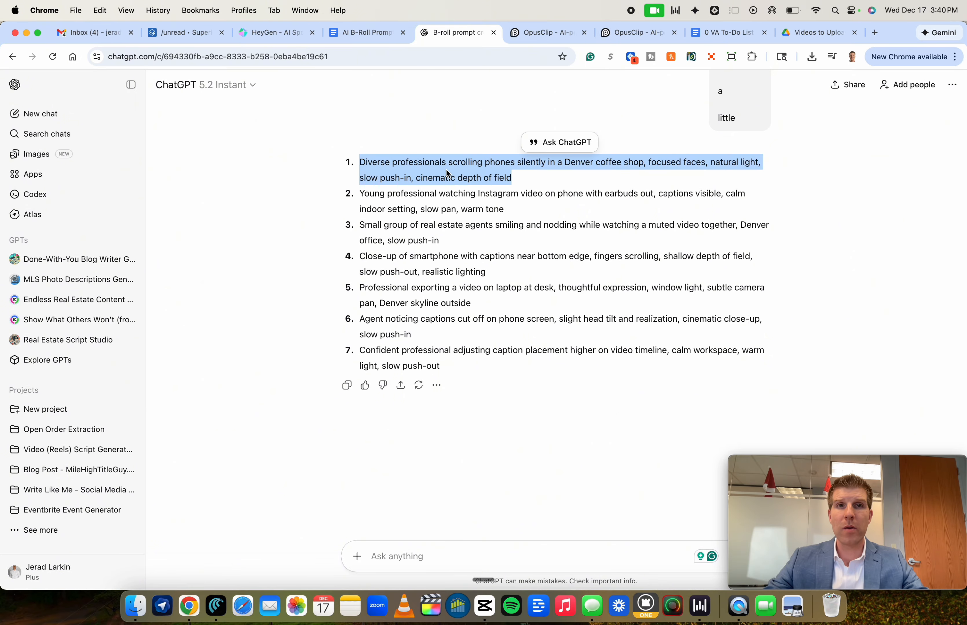
triple_click(463, 176)
triple_click(492, 174)
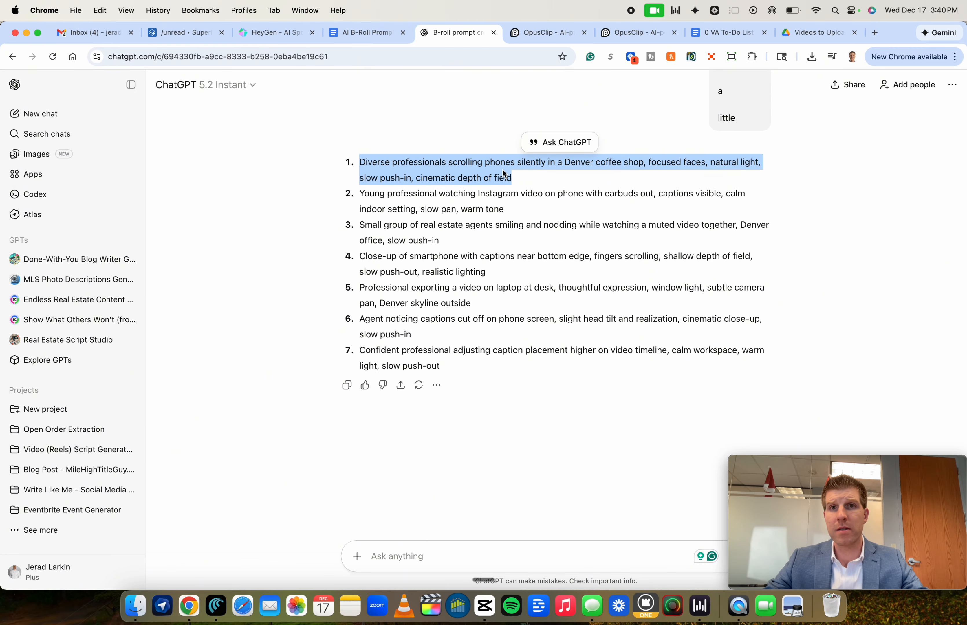
- Switch to the captions video in OpusClip and scrub the timeline to check where the existing AI B-roll clips appear
click(537, 31)
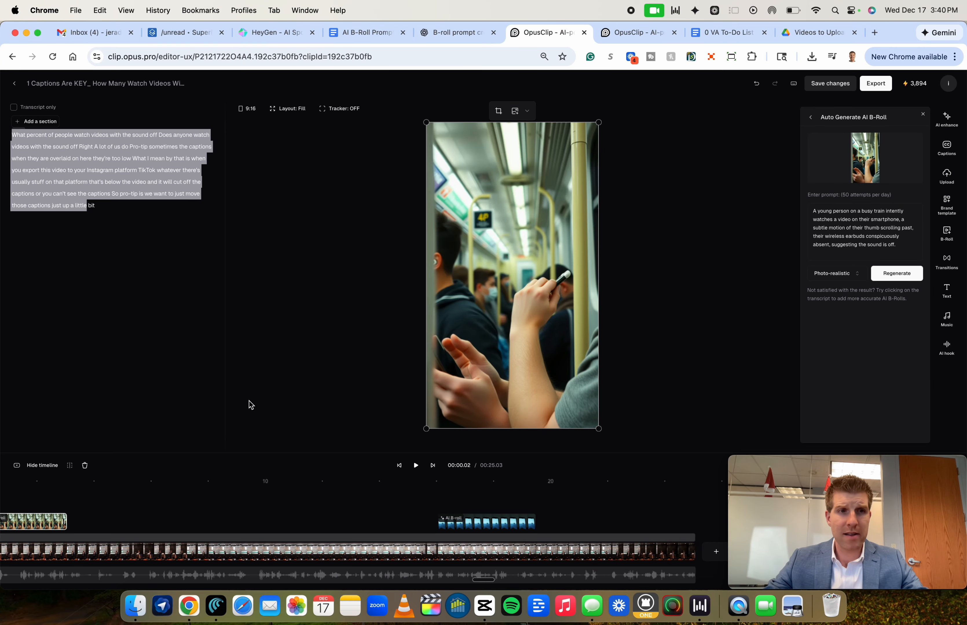
click(226, 507)
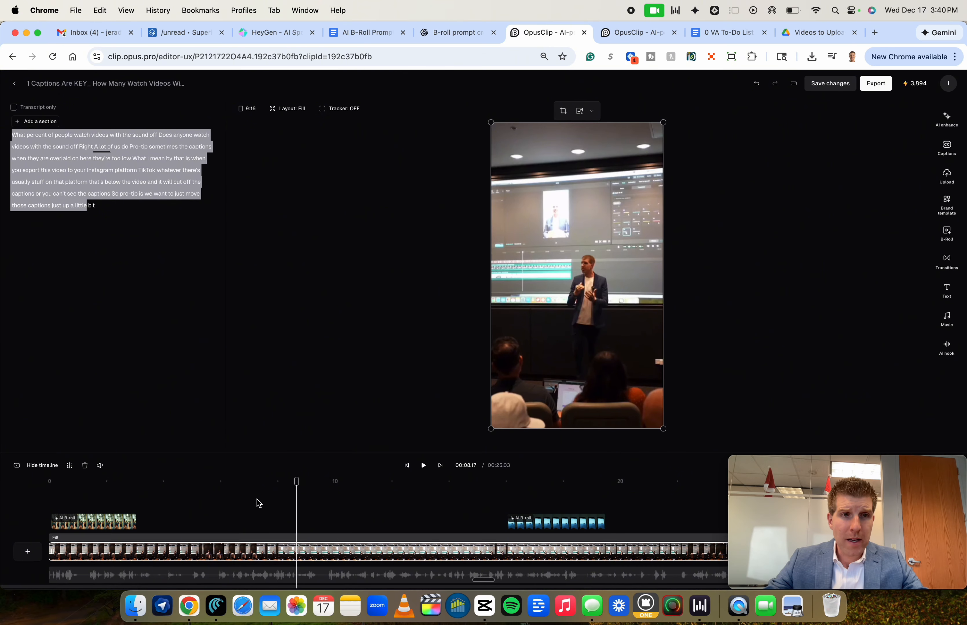
click(513, 501)
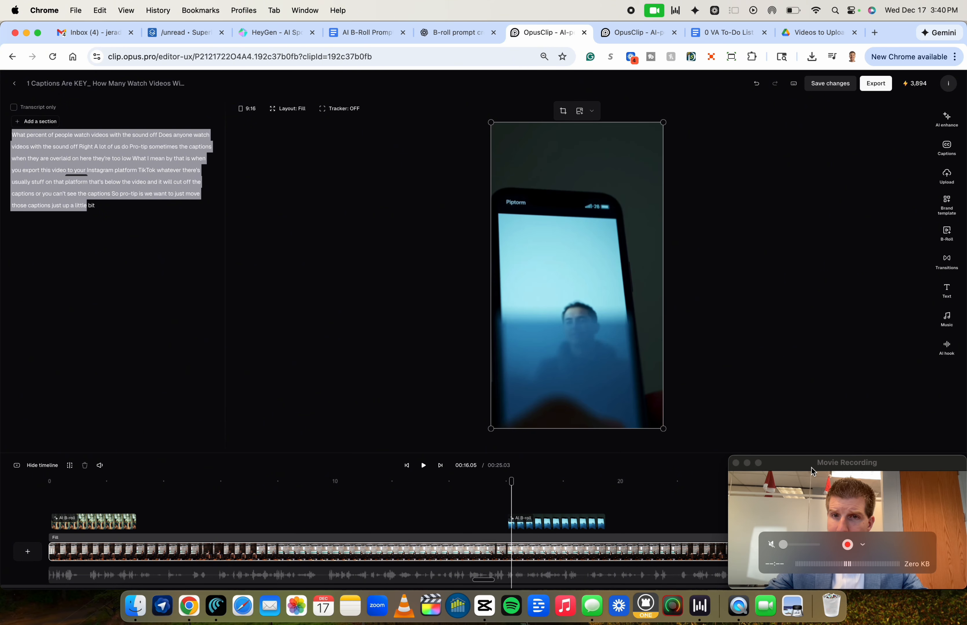
drag(813, 472, 813, 377)
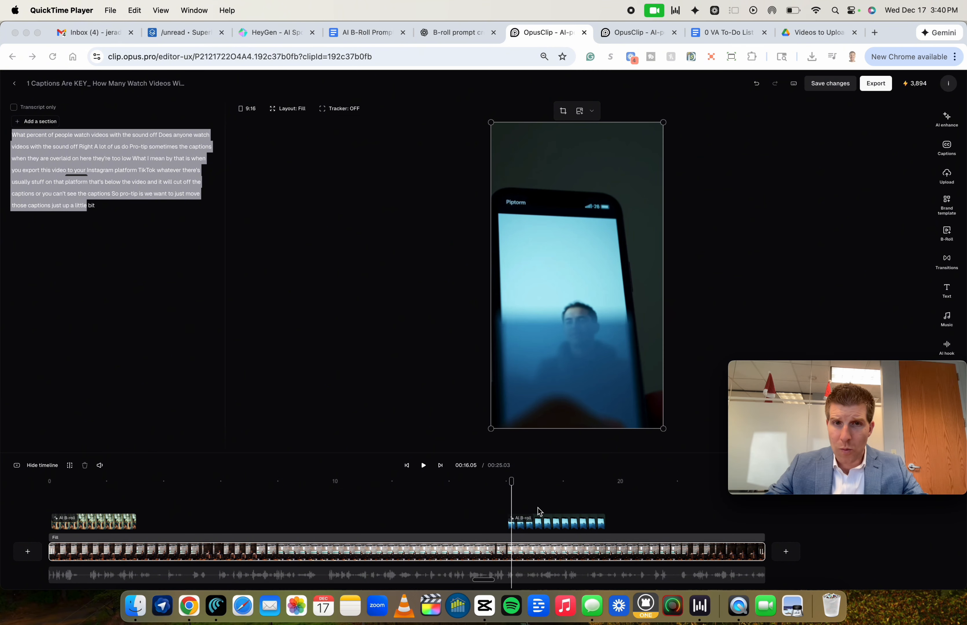
click(536, 500)
mouse_move(513, 482)
mouse_down()
mouse_move(594, 488)
mouse_move(503, 493)
mouse_up()
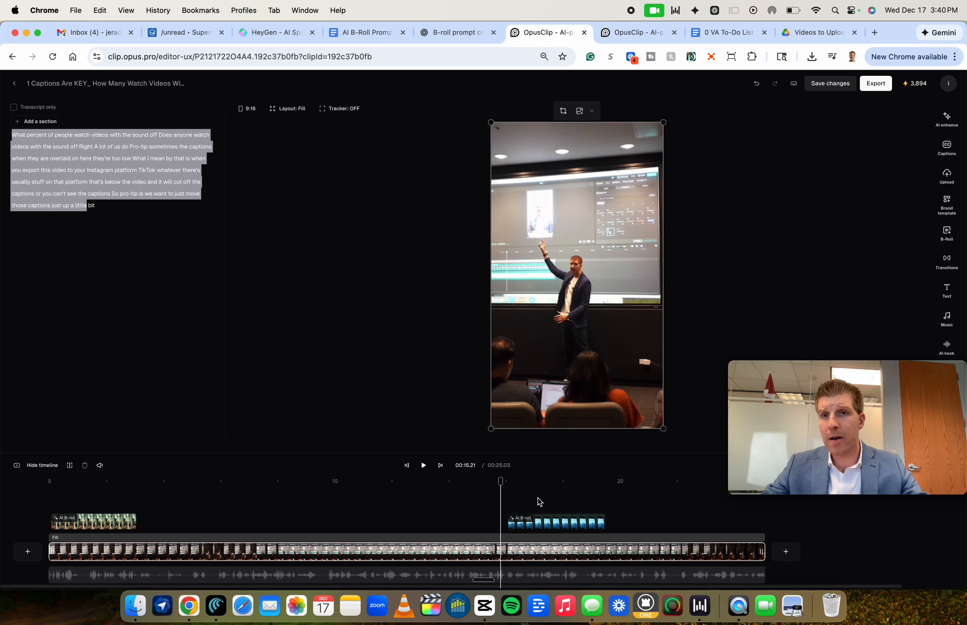
drag(500, 482, 2, 455)
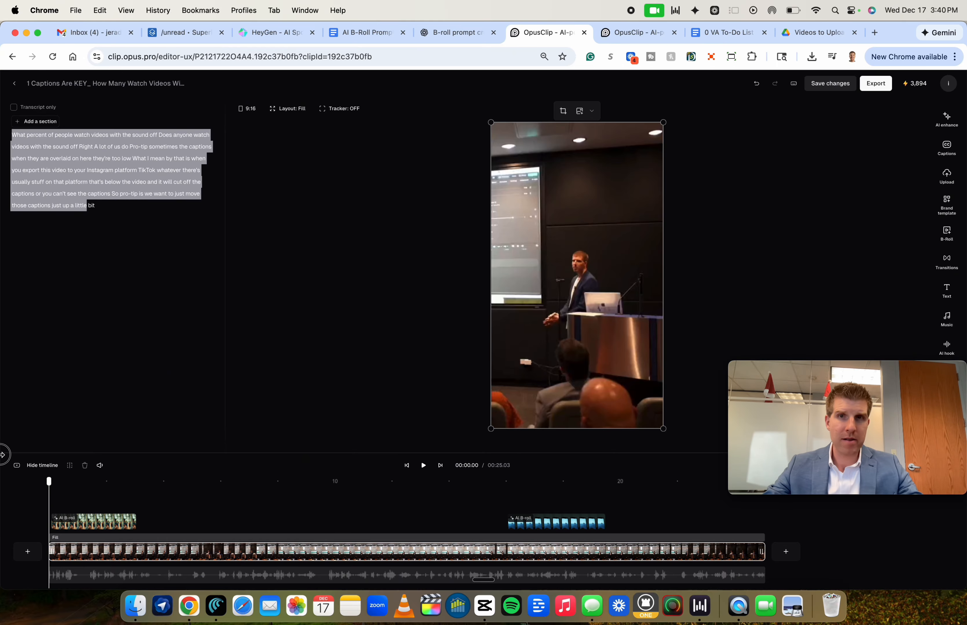
- Play the opening of the video and delete the first AI B-roll clip, the one on the busy train
key(space)
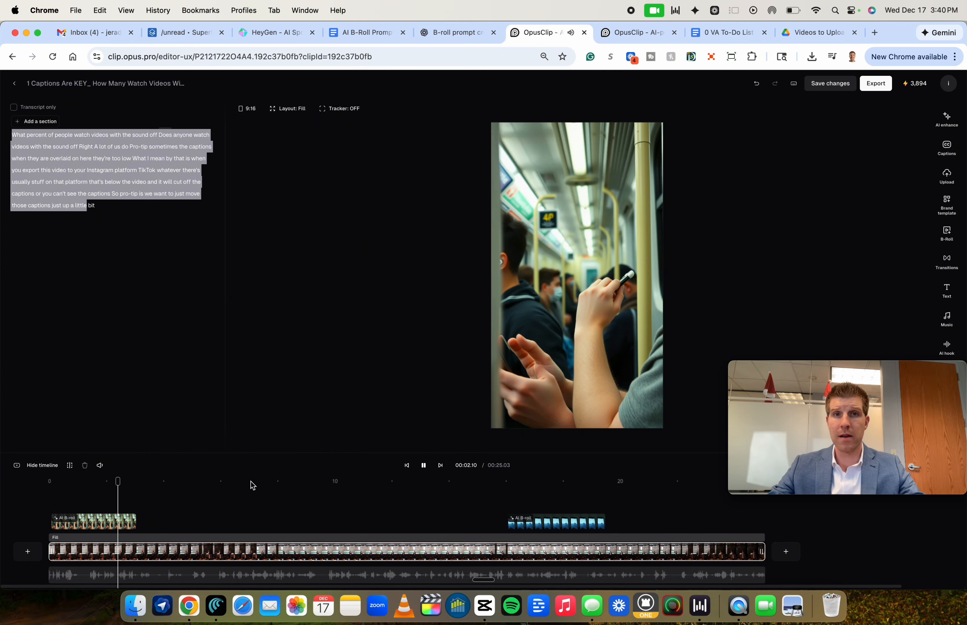
key(space)
click(95, 525)
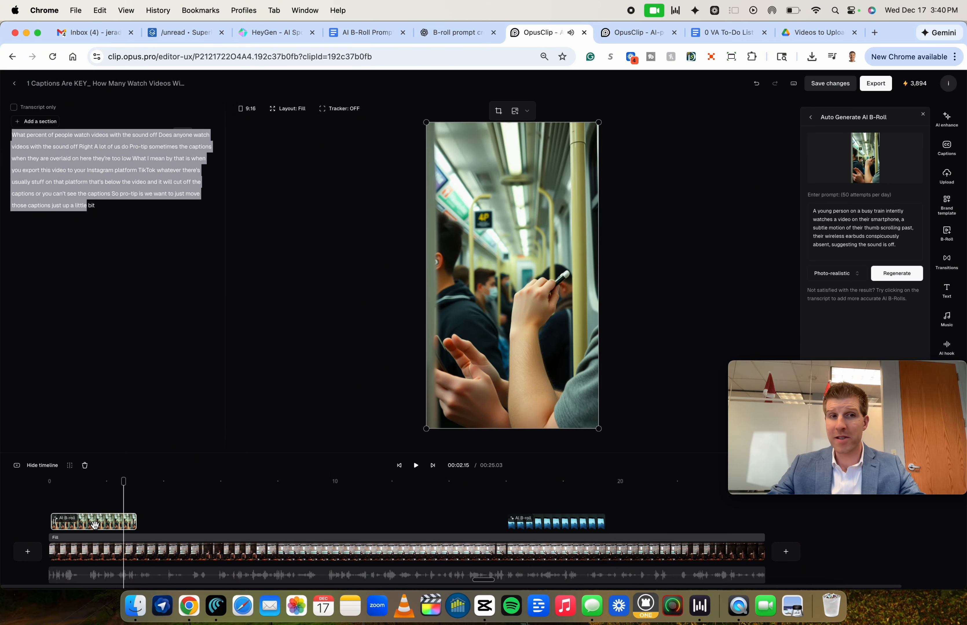
key(Delete)
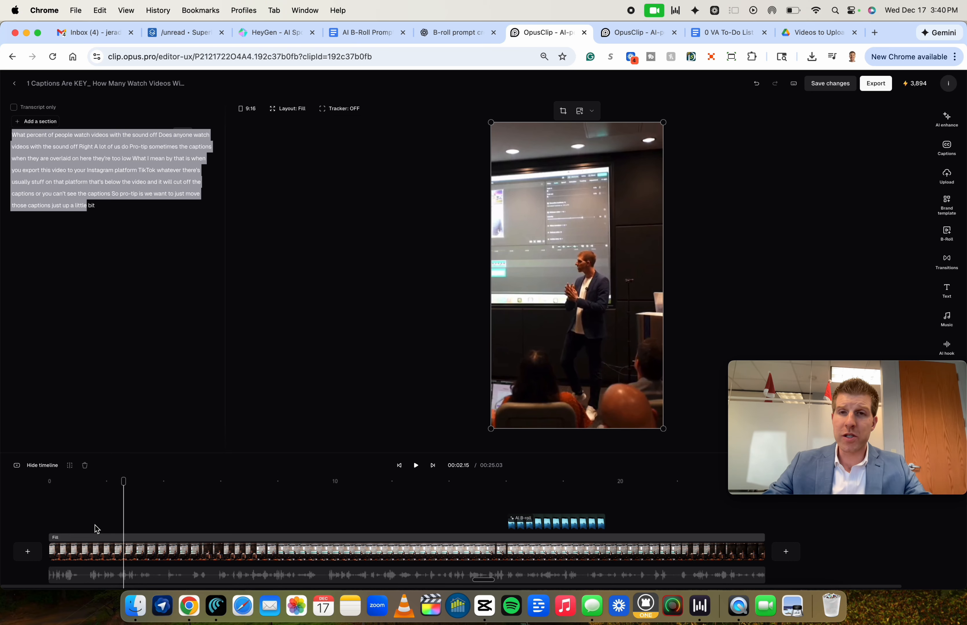
- Replay the video's opening without B-roll and pause with the playhead at 00:02.11, just before the second sentence
drag(123, 481, 48, 479)
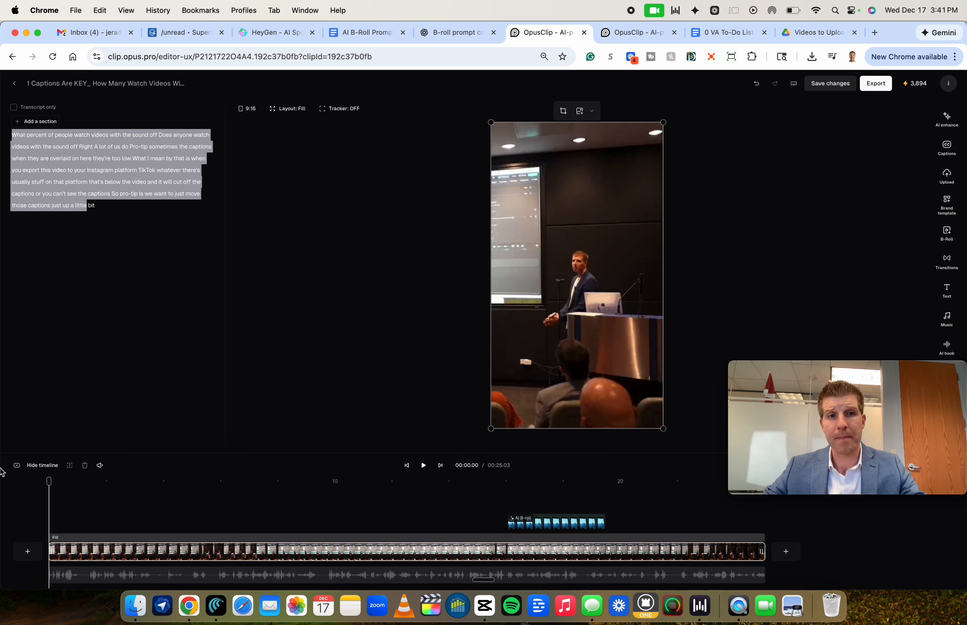
key(space)
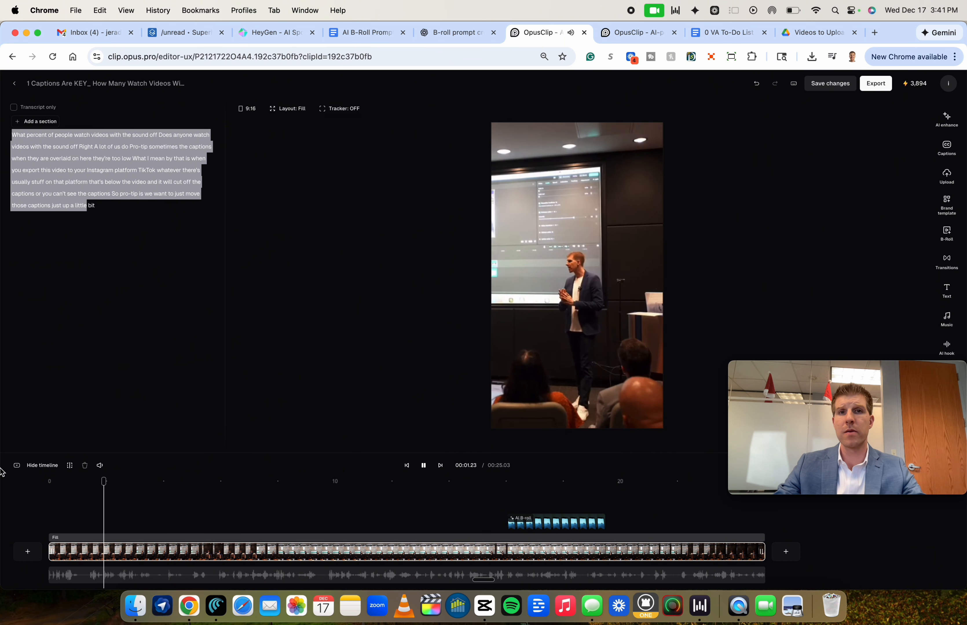
click(74, 482)
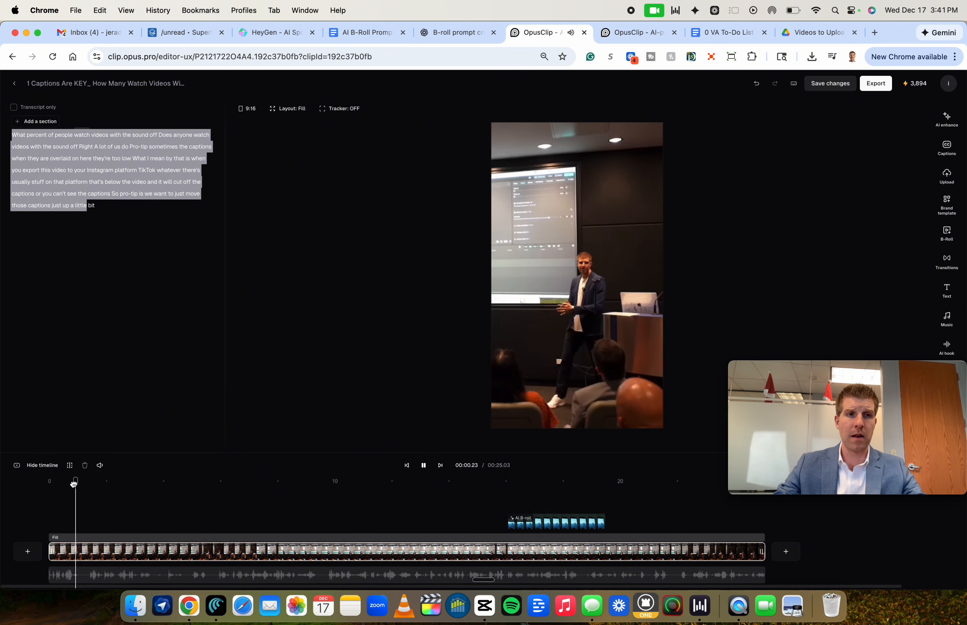
key(space)
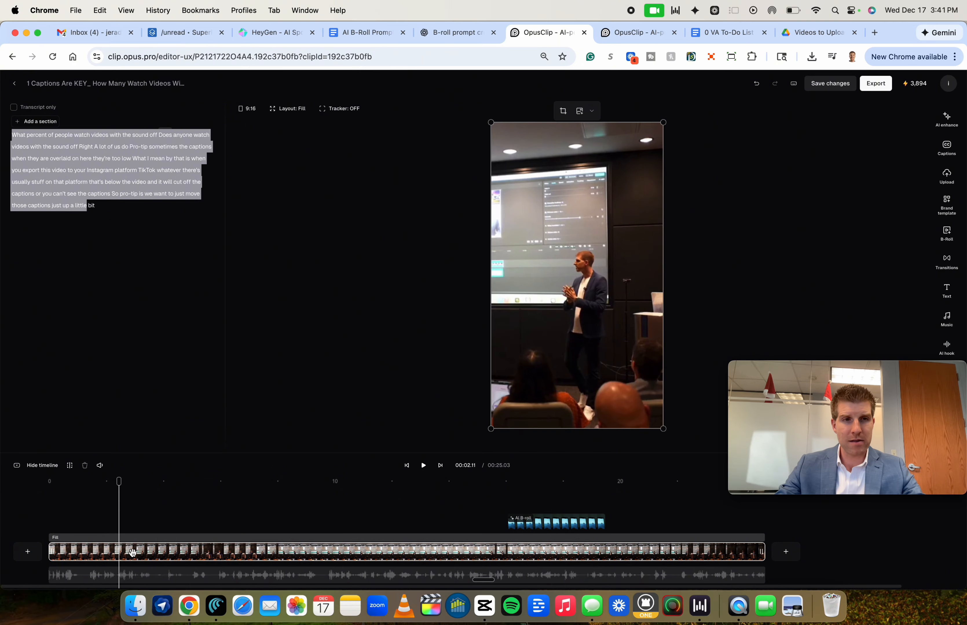
mouse_move(768, 392)
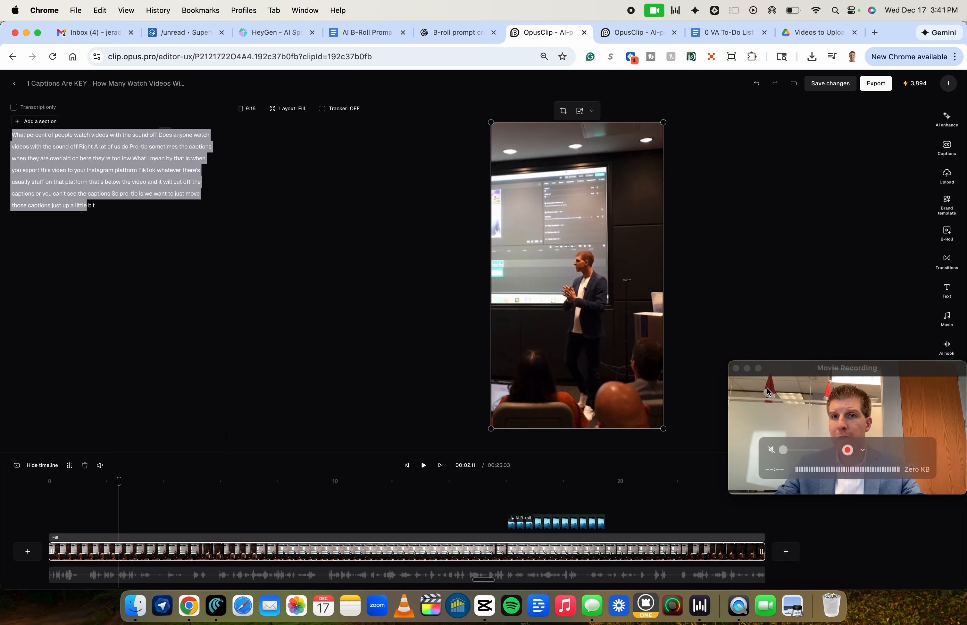
drag(853, 373, 853, 479)
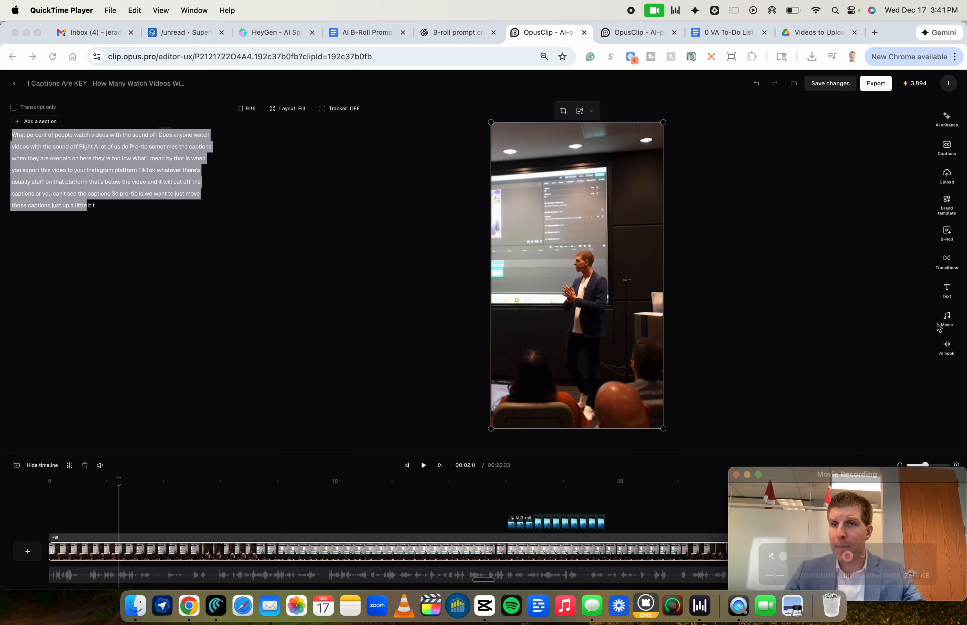
- Generate photo-realistic B-roll from the prompt "Diverse professionals scrolling phones silently in a Denver coffee shop, focused faces, natural light, slow push-in, cinematic depth of field"
click(949, 236)
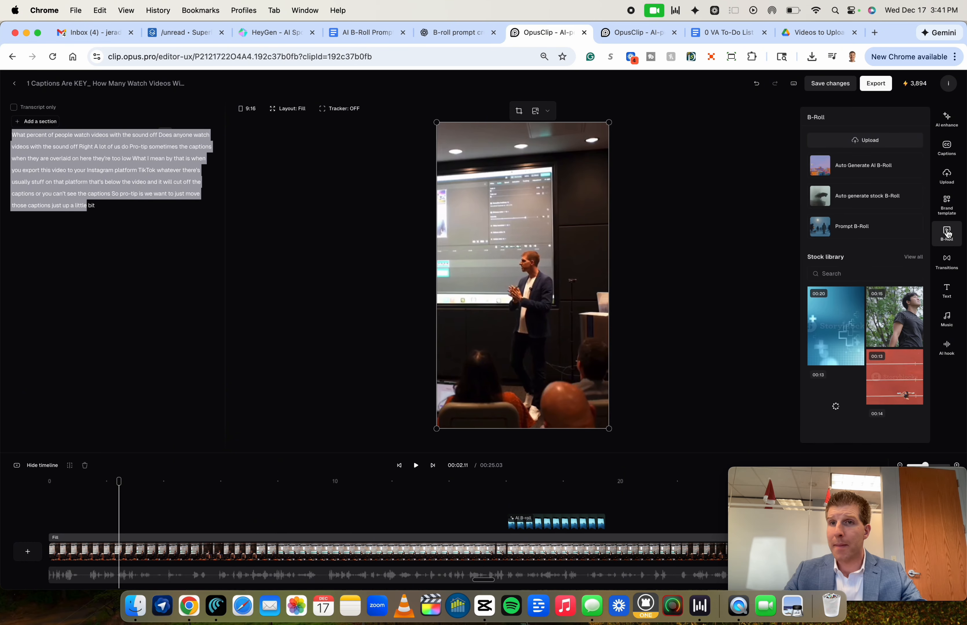
click(848, 229)
click(835, 181)
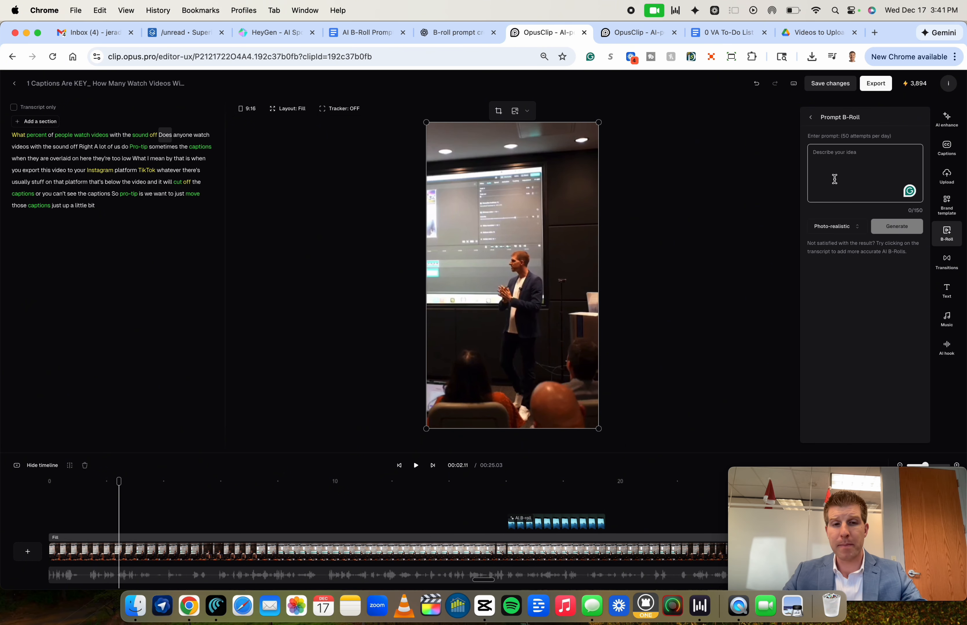
text(Diverse professionals scrolling phones silently in a Denver coffee shop, focused faces, natural light, slow push-in, cinematic depth of field)
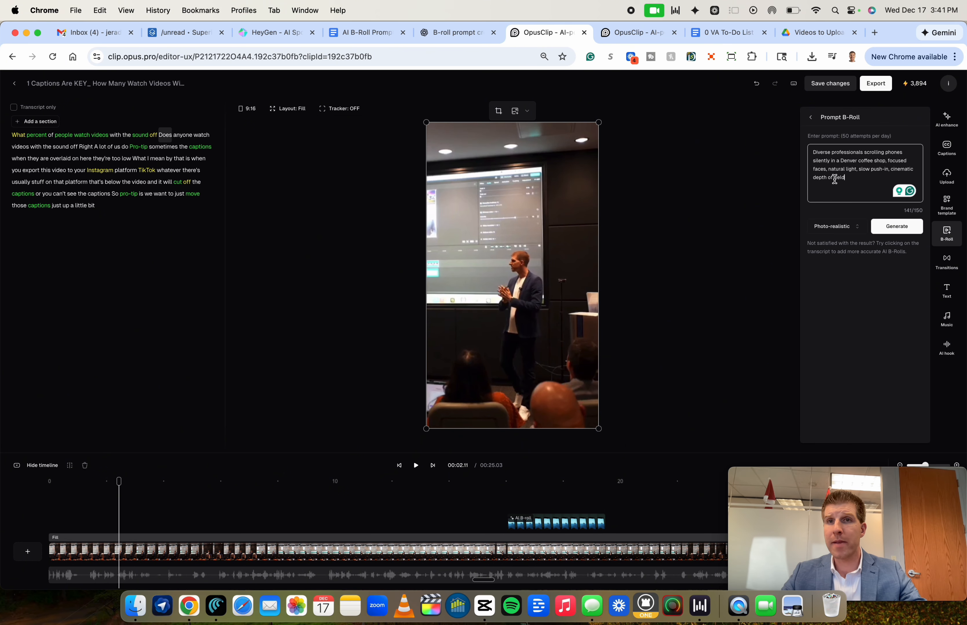
click(895, 229)
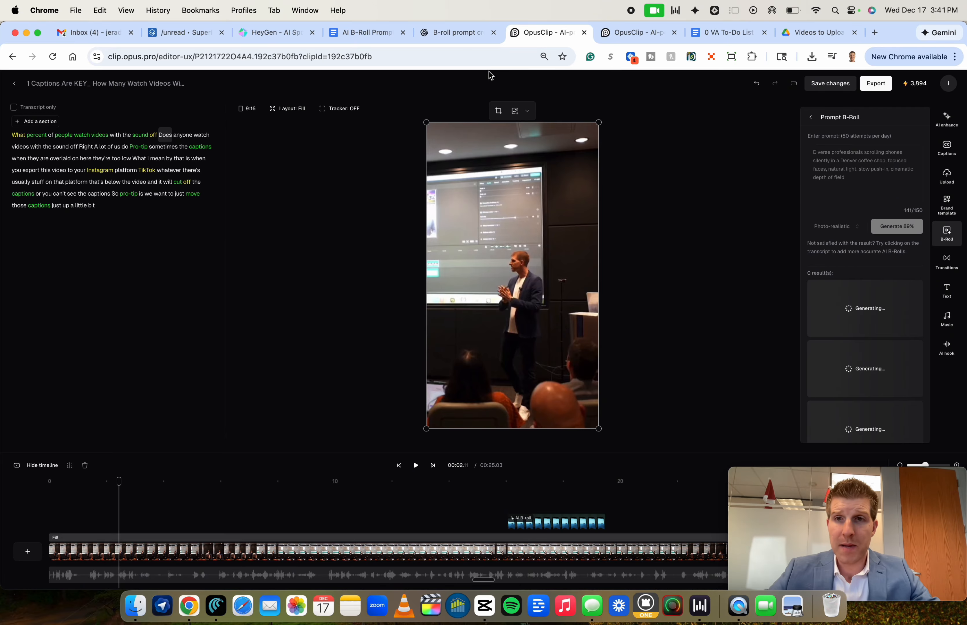
- Look over the seven B-roll prompts in ChatGPT while the clips generate, and return to the OpusClip editor
click(452, 37)
scroll(430, 171, up, 12)
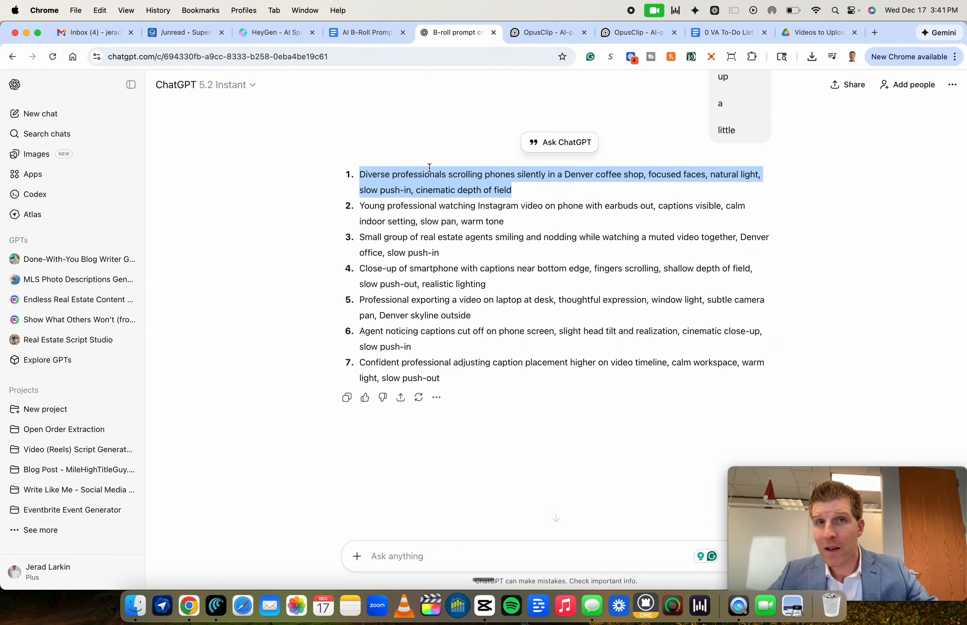
scroll(430, 171, down, 12)
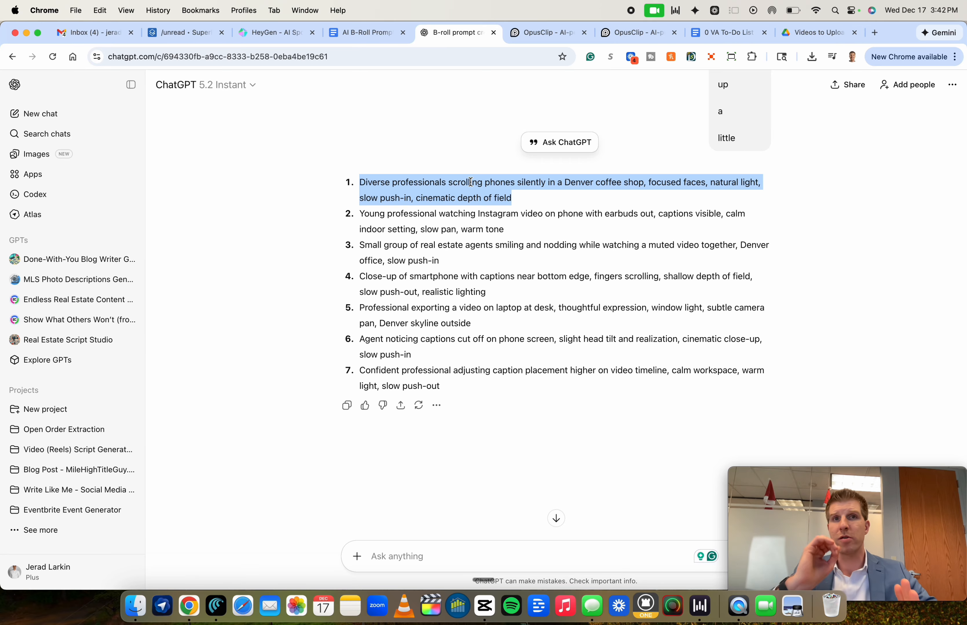
click(555, 36)
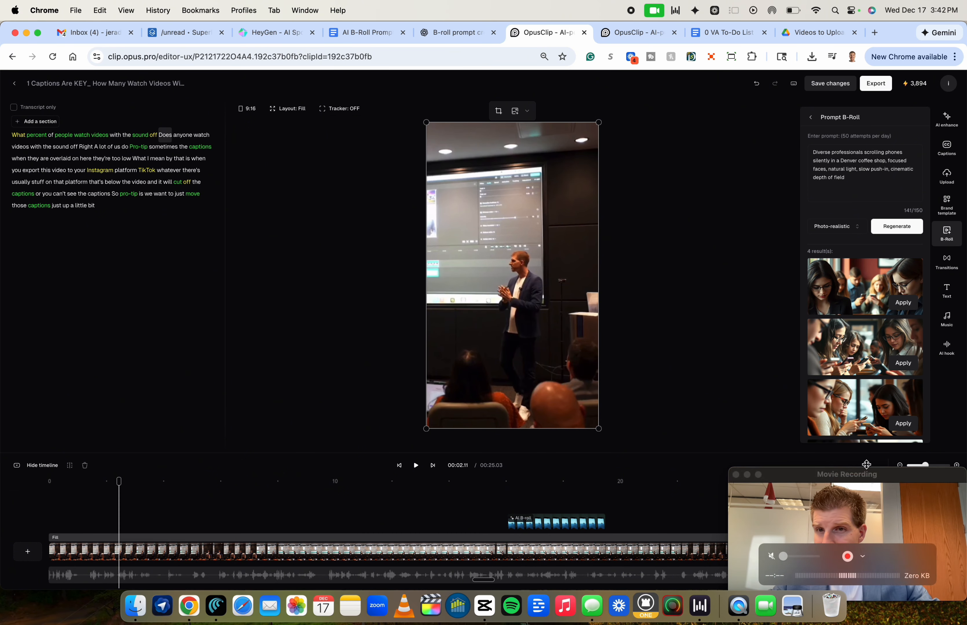
- Apply the first three generated coffee shop results to the timeline as B-roll clips starting at the playhead
drag(863, 472, 136, 270)
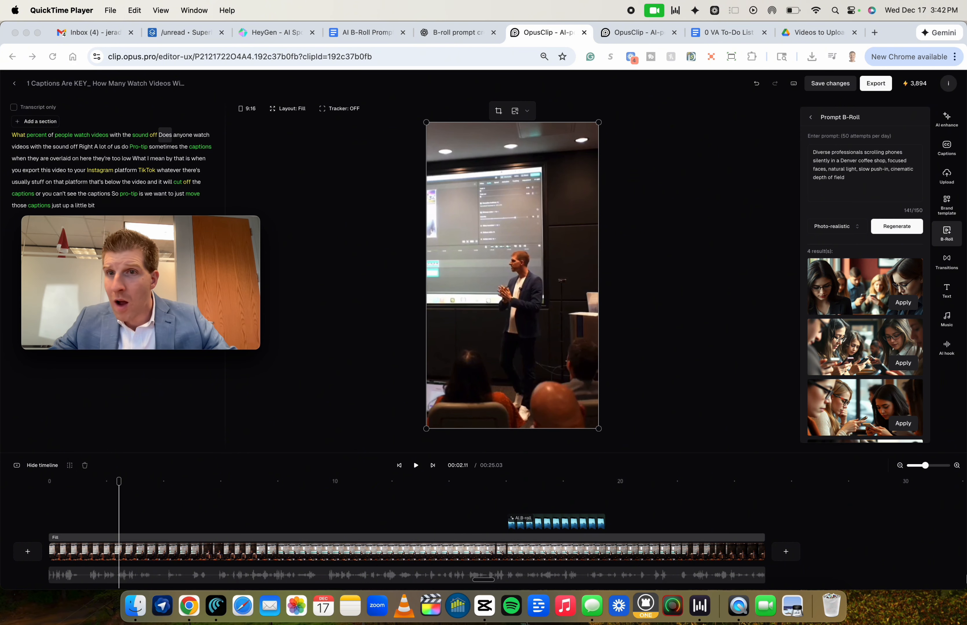
scroll(880, 363, down, 2)
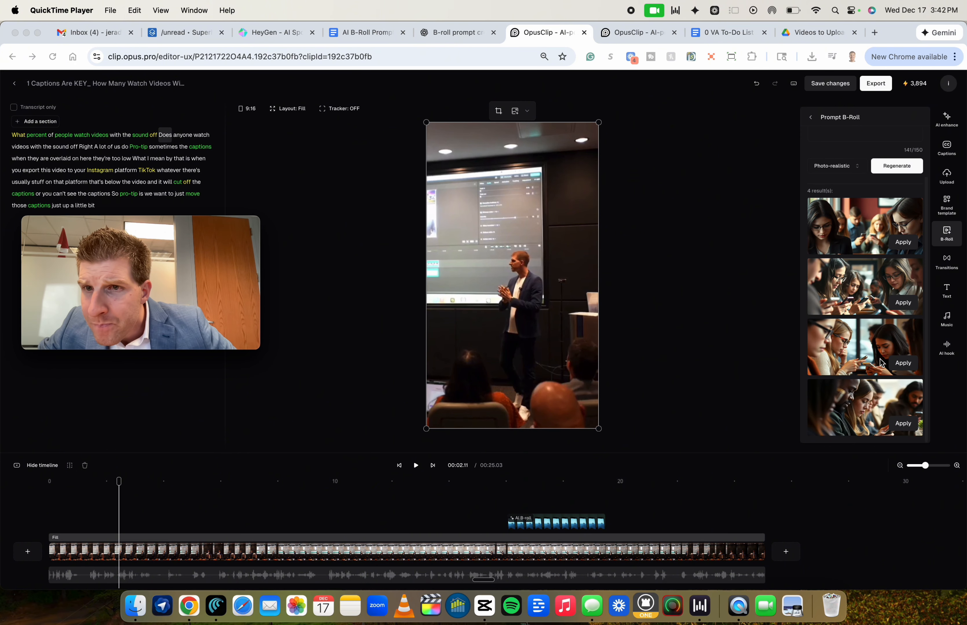
click(862, 235)
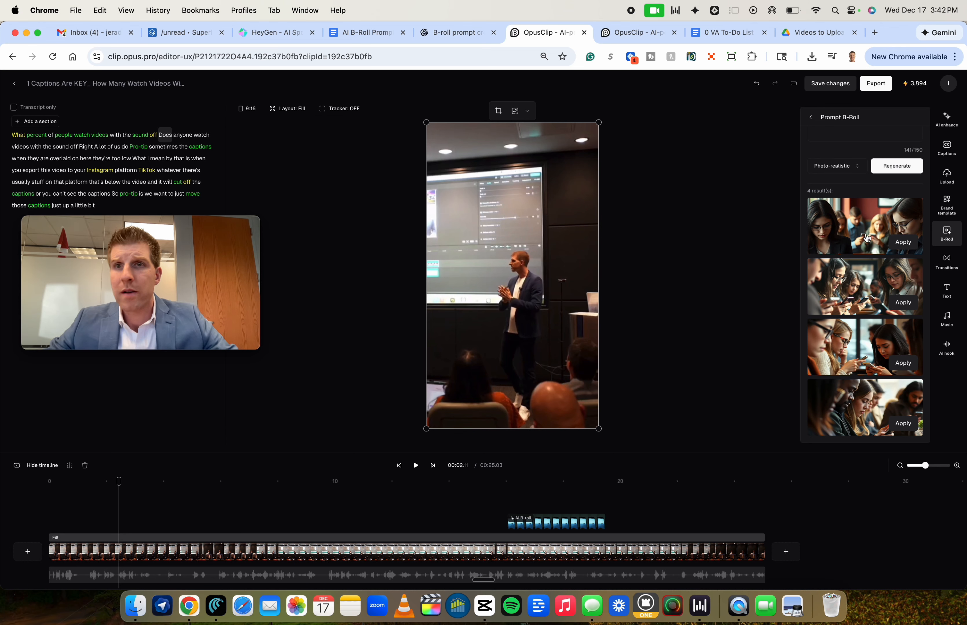
click(904, 248)
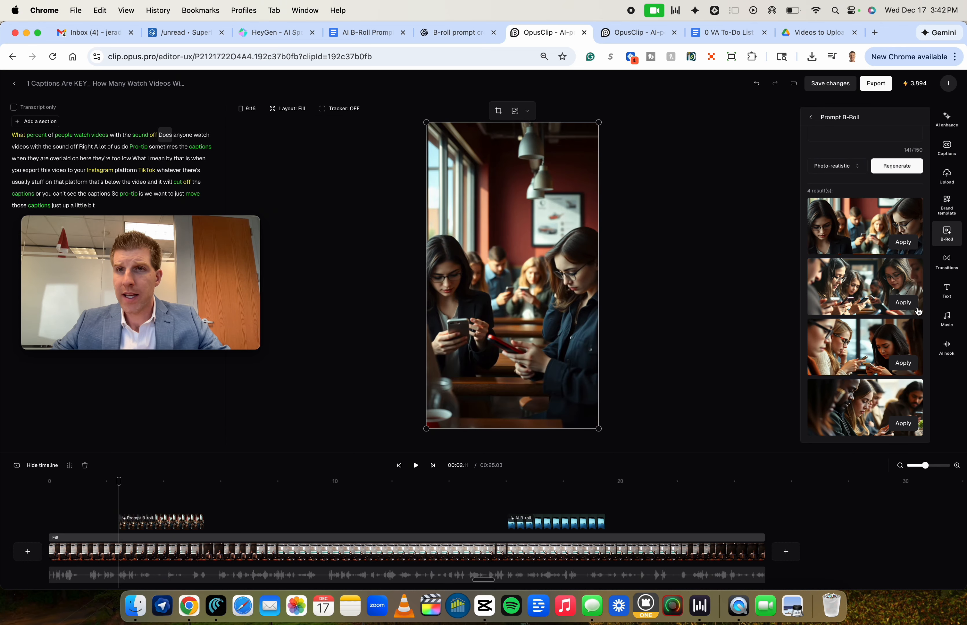
click(903, 303)
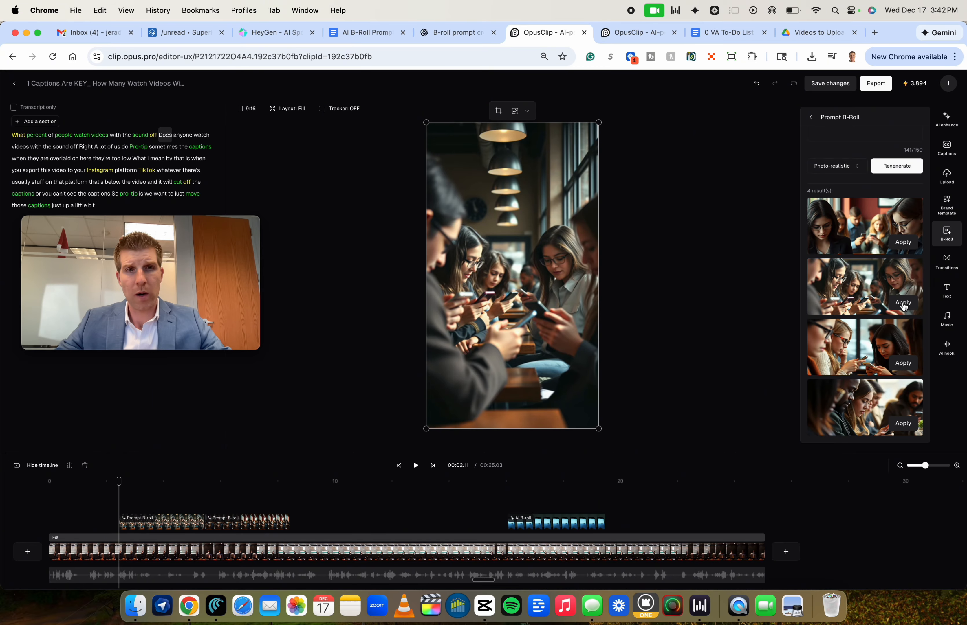
click(904, 364)
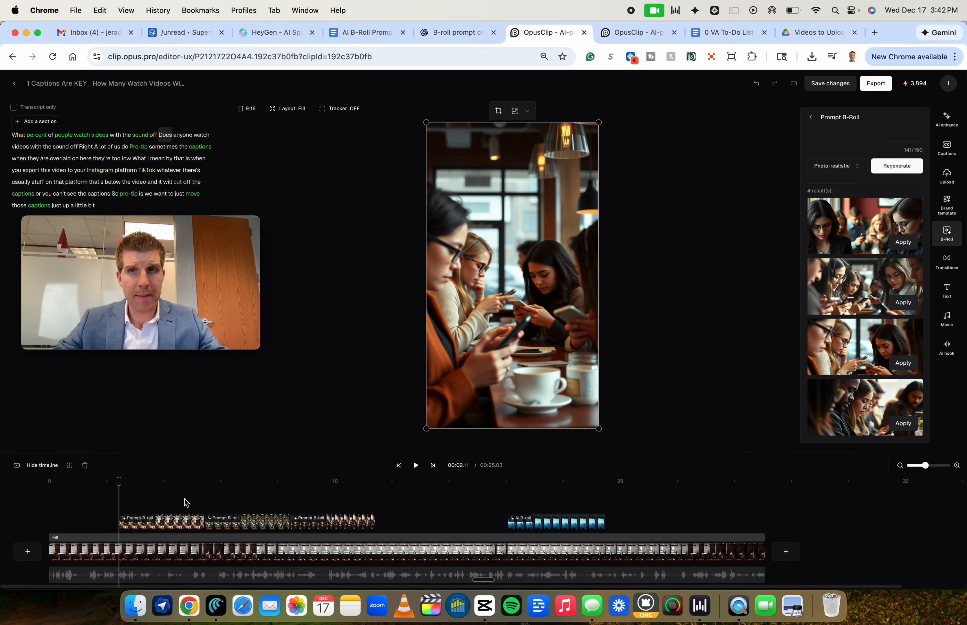
- Scrub through the newly added B-roll clips and delete the middle of the three coffee shop clips
click(174, 499)
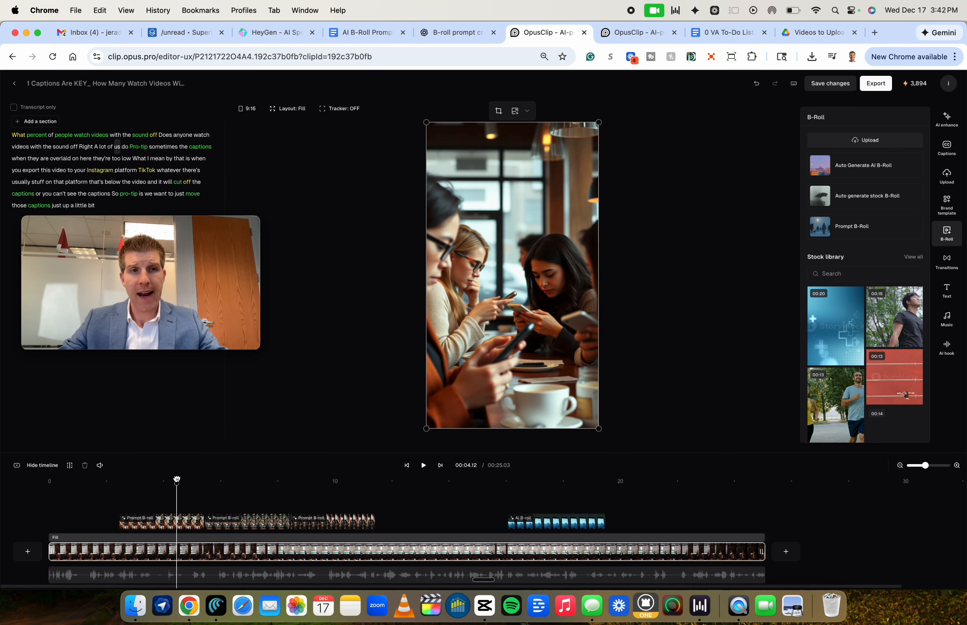
drag(177, 481, 230, 499)
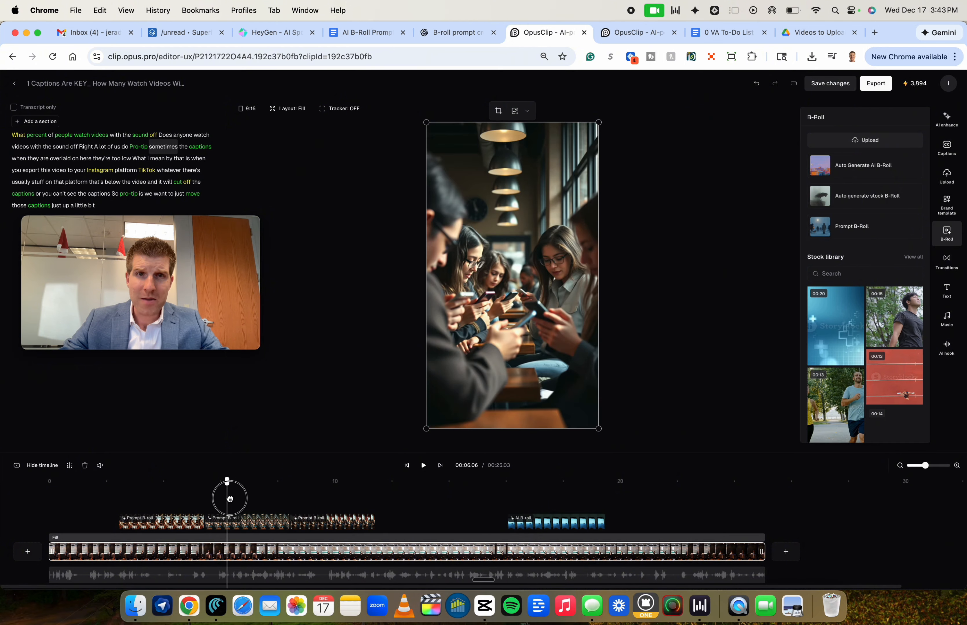
click(240, 525)
key(Delete)
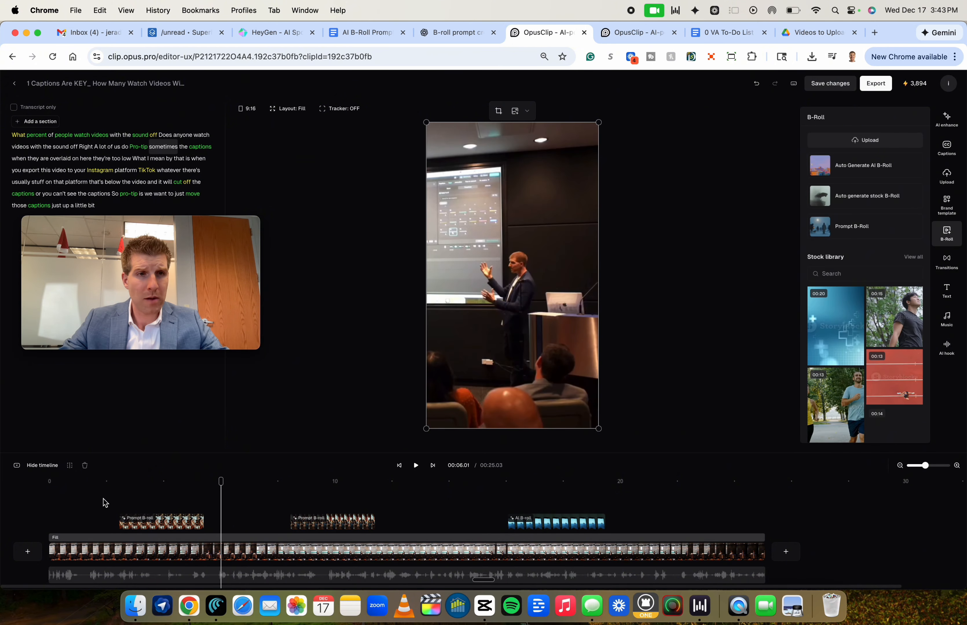
- Play back the two coffee shop B-roll clips on the timeline to compare how they look in the video
click(103, 503)
mouse_move(116, 484)
mouse_down()
mouse_move(142, 488)
mouse_move(108, 480)
mouse_move(130, 487)
mouse_move(103, 495)
mouse_up()
key(space)
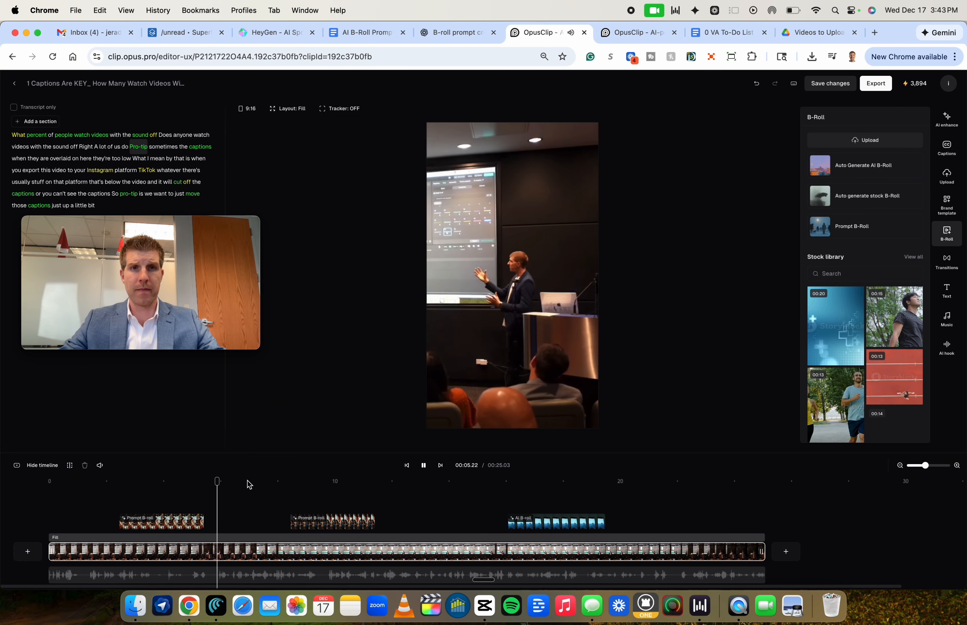
click(294, 492)
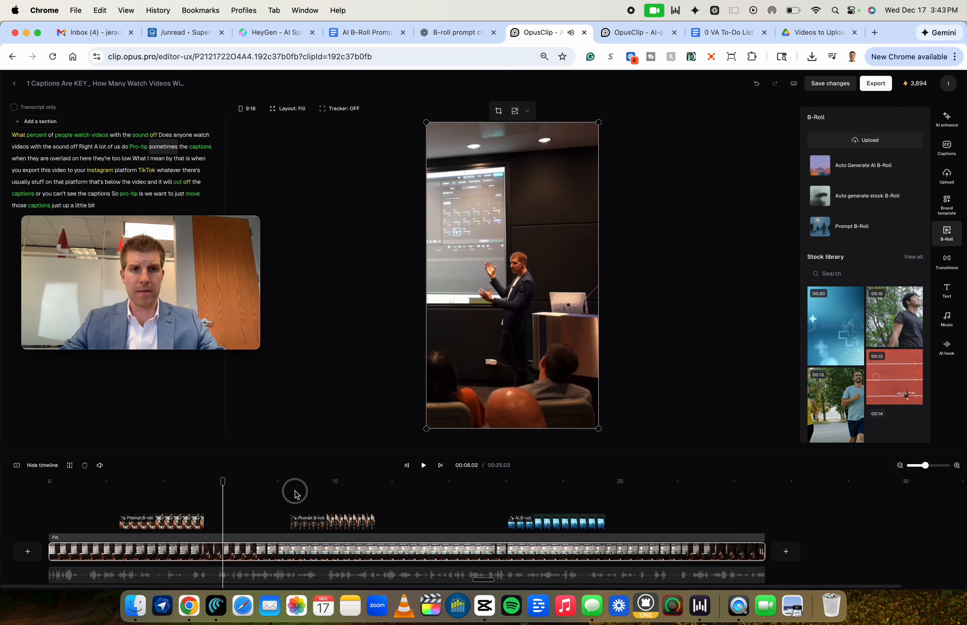
click(118, 493)
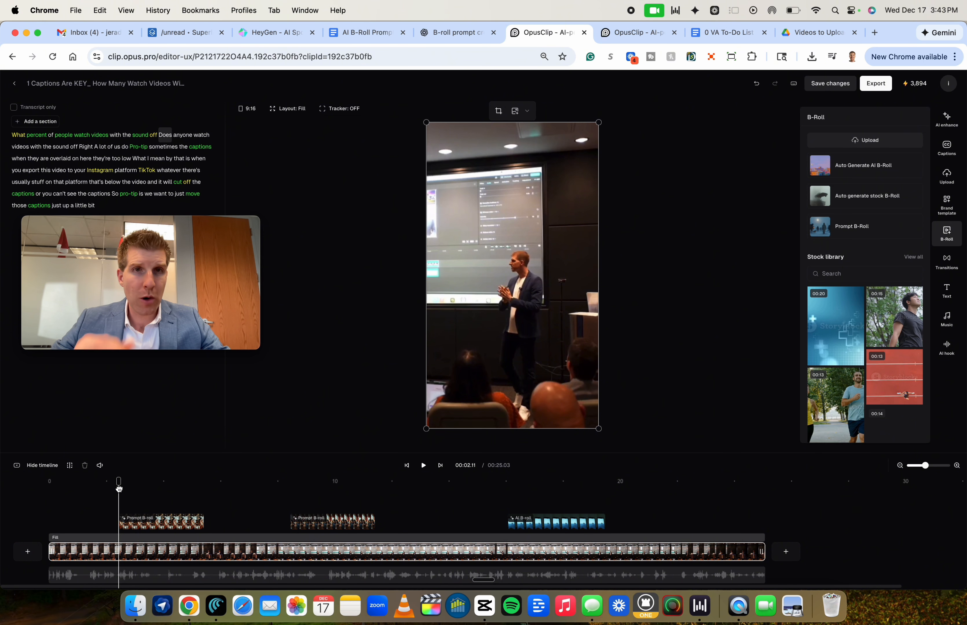
key(space)
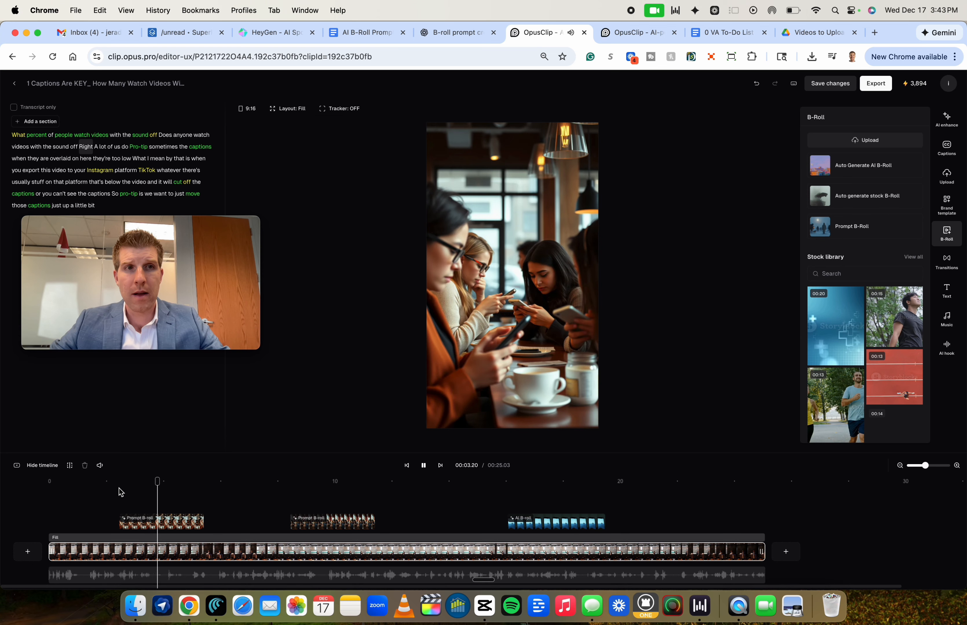
click(286, 480)
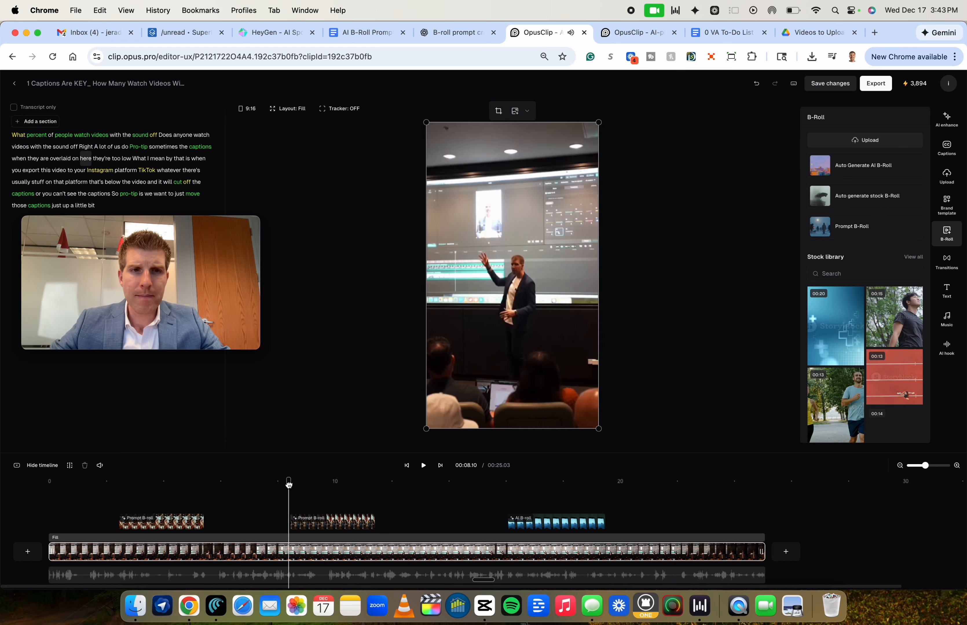
key(space)
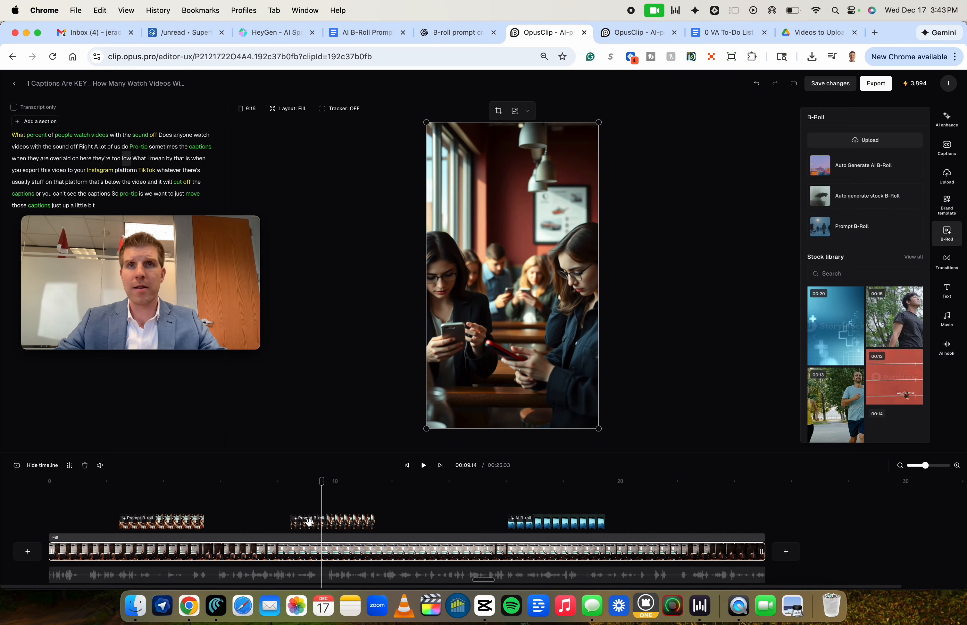
key(space)
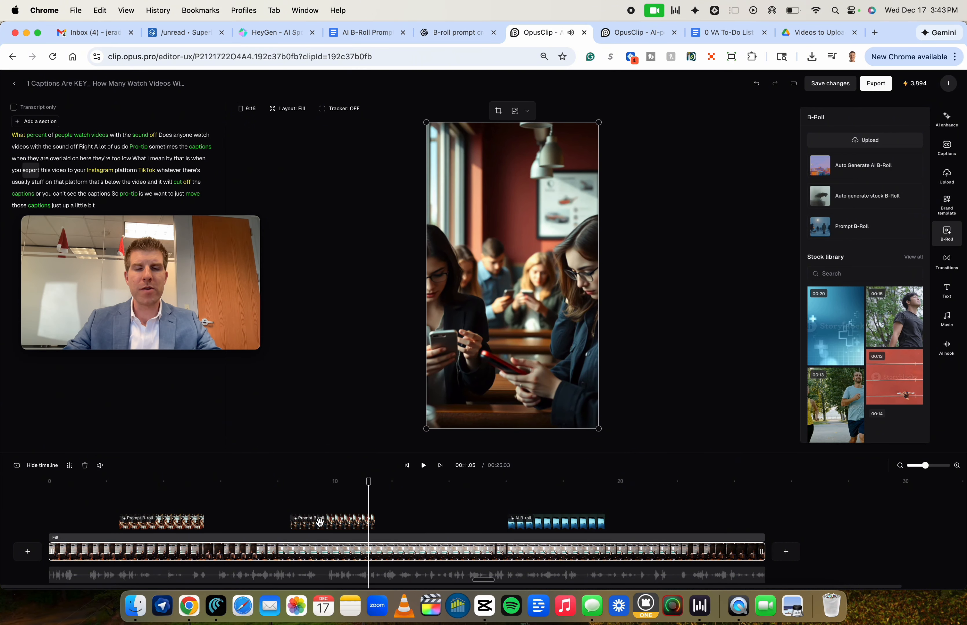
- Move the second coffee shop clip to the start of the timeline and delete the original first coffee shop clip
drag(320, 524, 151, 494)
click(158, 523)
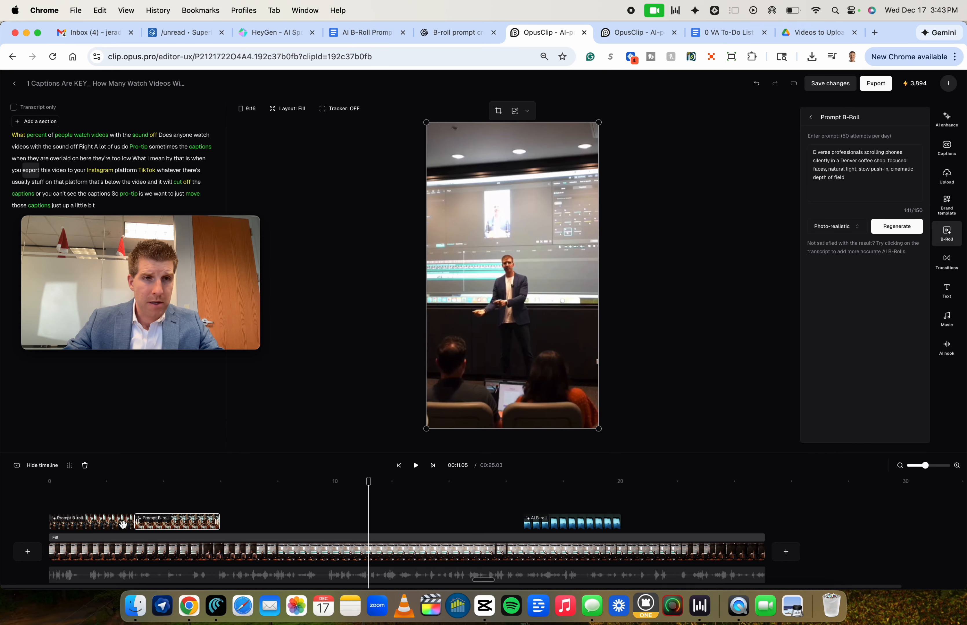
key(Delete)
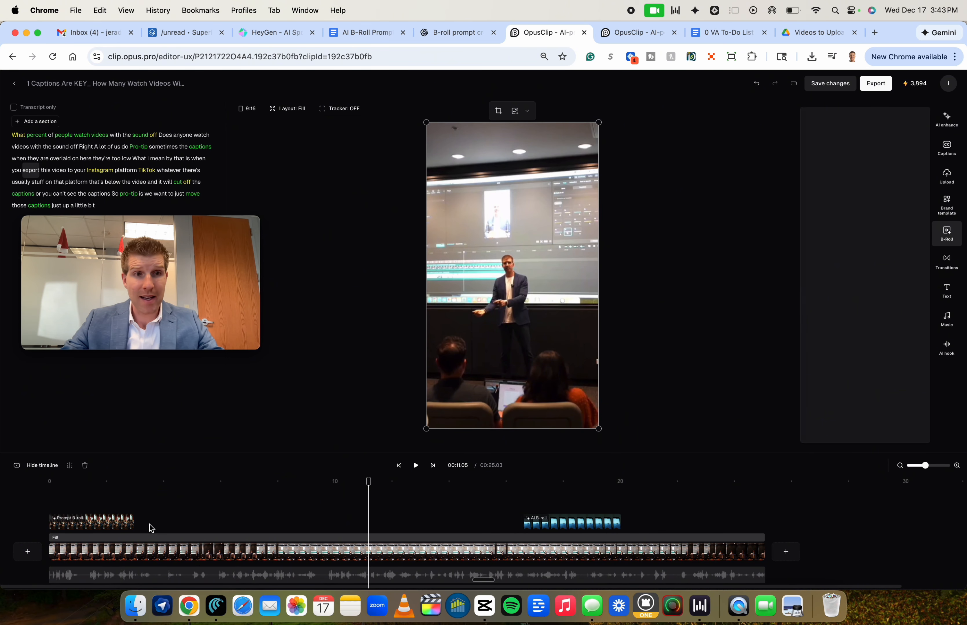
- Position the remaining coffee shop clip to start at about 2 seconds and play the section to check it
drag(123, 524, 201, 526)
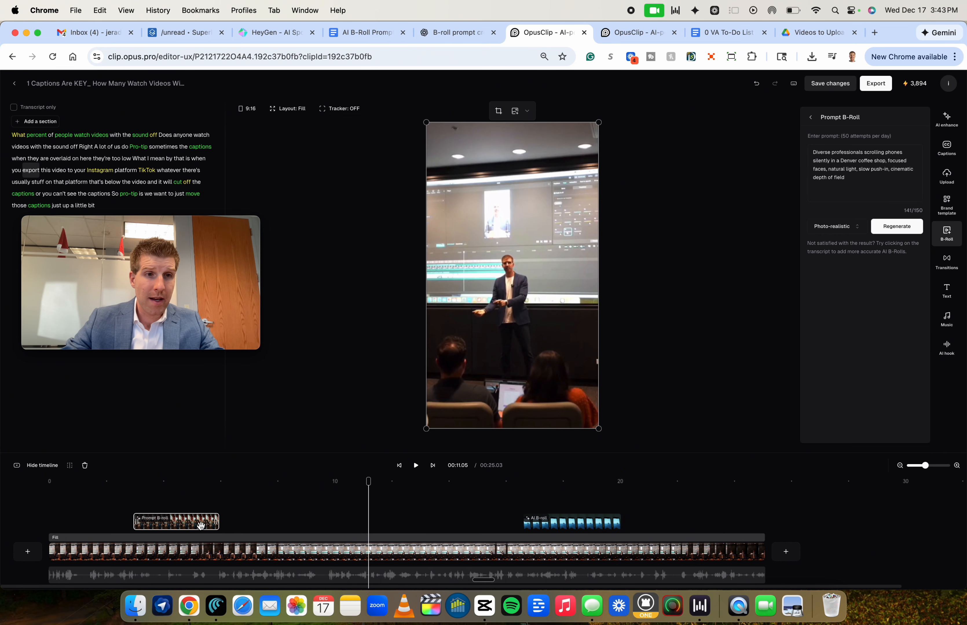
click(101, 513)
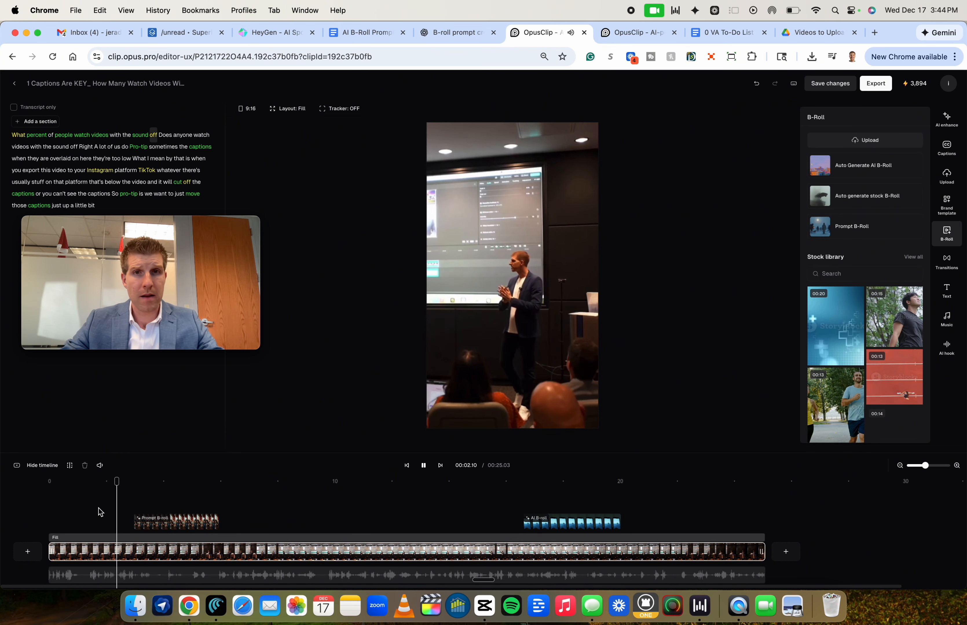
click(64, 509)
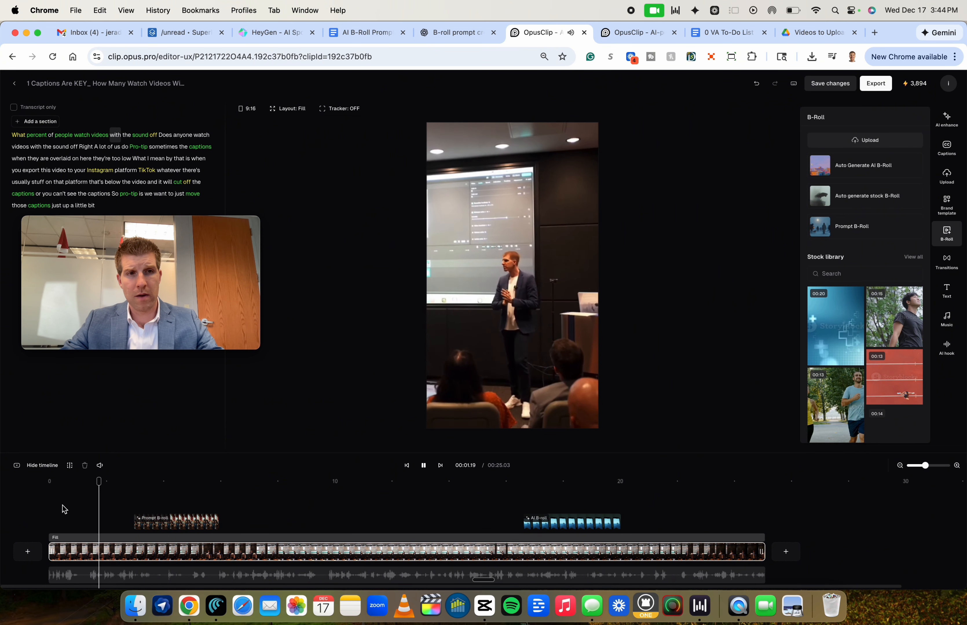
drag(151, 522, 125, 523)
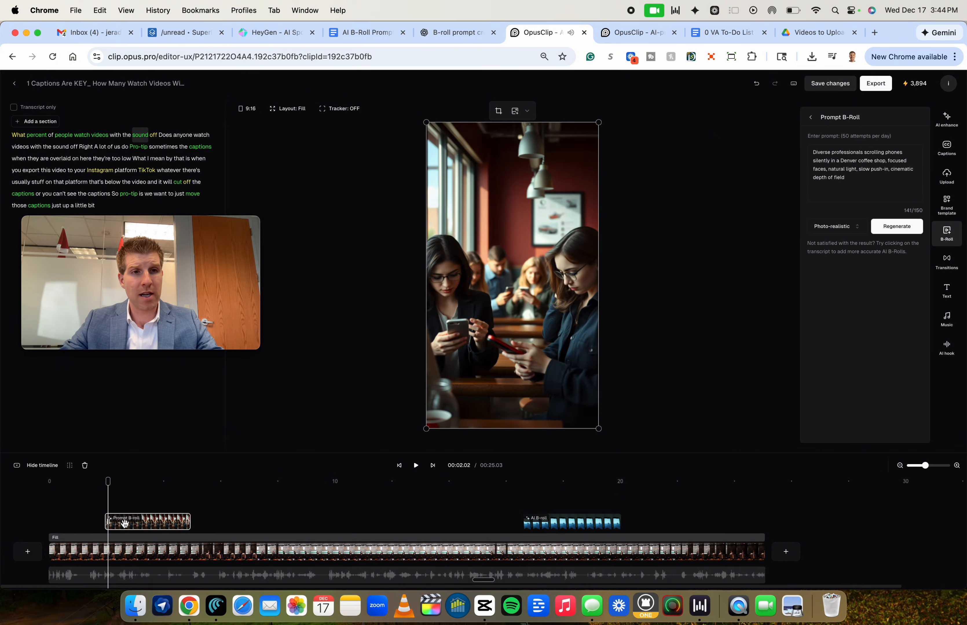
click(68, 492)
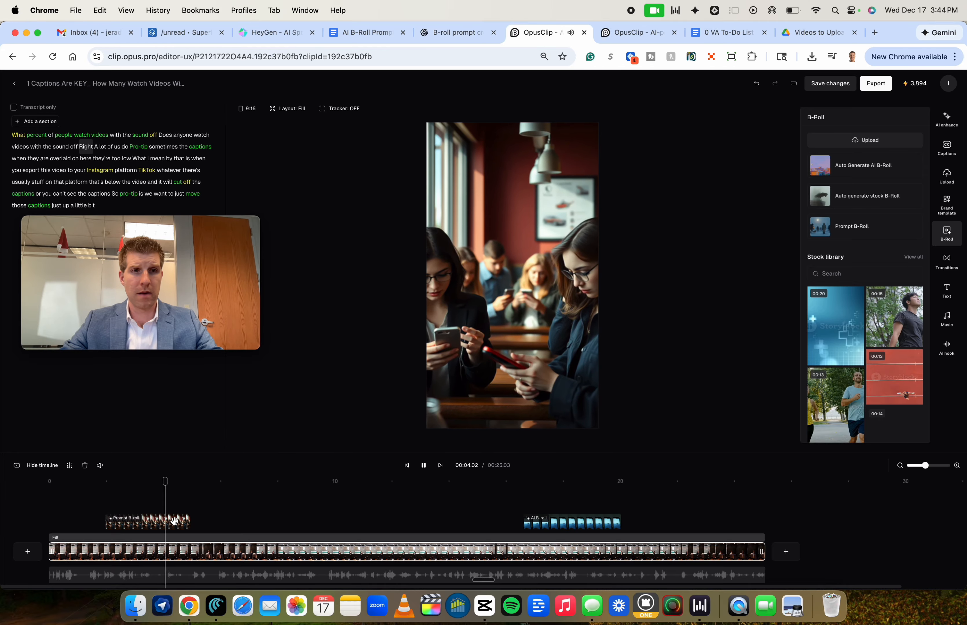
- Trim the end of the coffee shop clip to a duration of about 1.7 seconds and play it back
click(141, 506)
key(space)
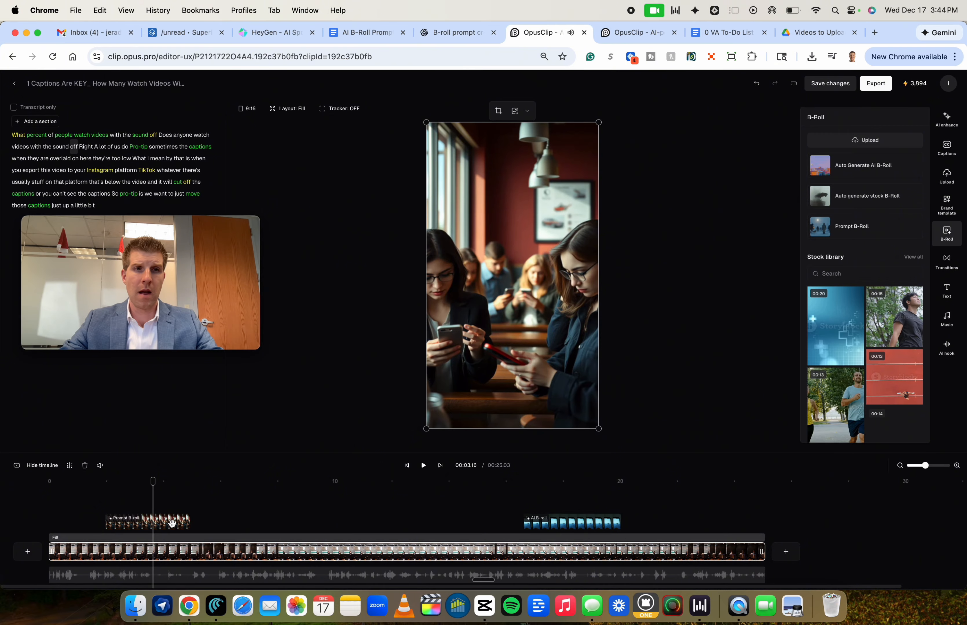
click(172, 524)
mouse_move(191, 524)
mouse_down()
mouse_move(162, 526)
mouse_move(185, 524)
mouse_up()
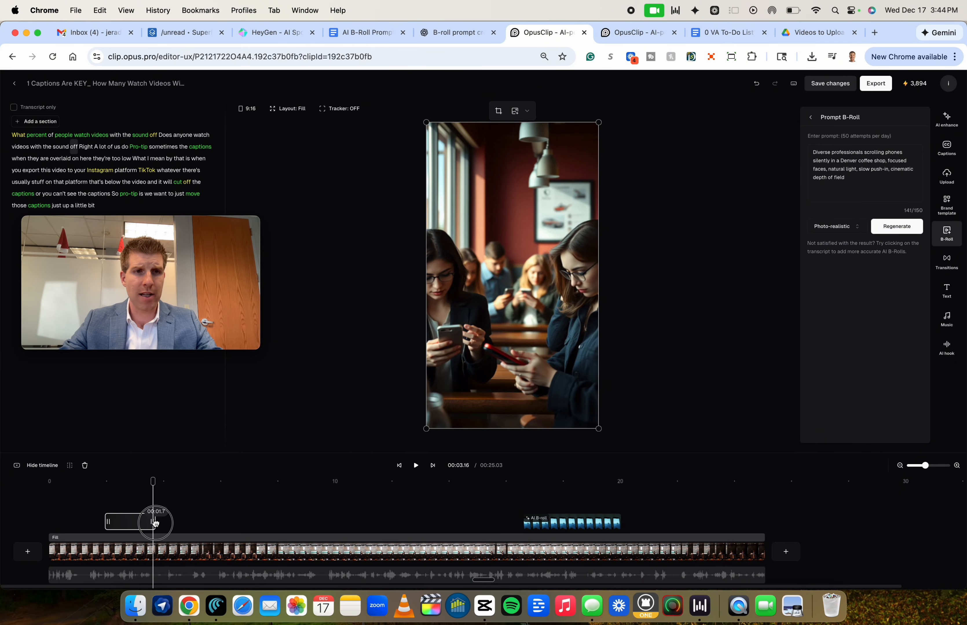
click(117, 501)
key(space)
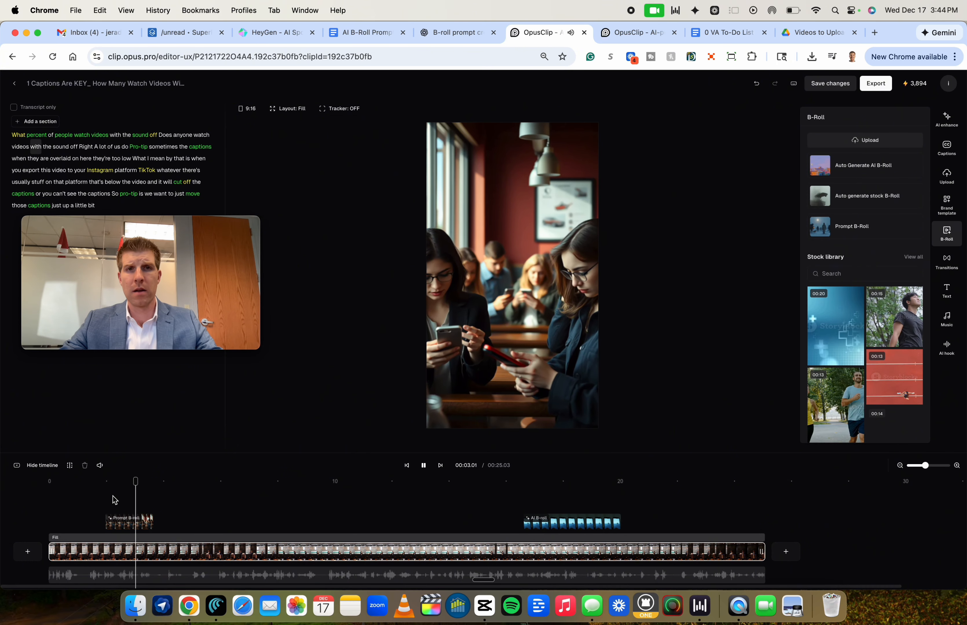
key(space)
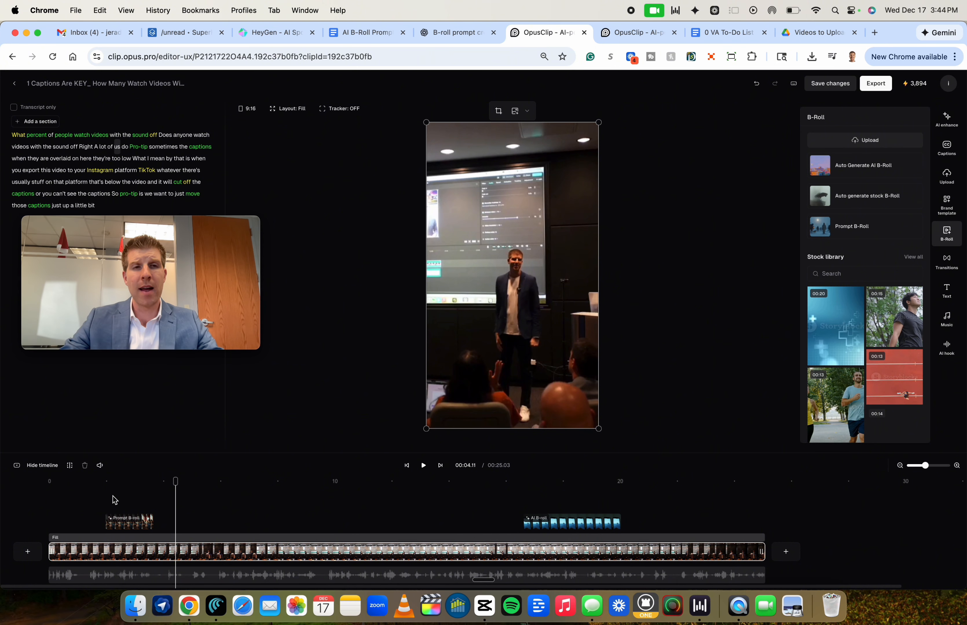
- Shift the coffee shop clip earlier to start at about 1 second and play the video from the beginning
click(73, 505)
key(space)
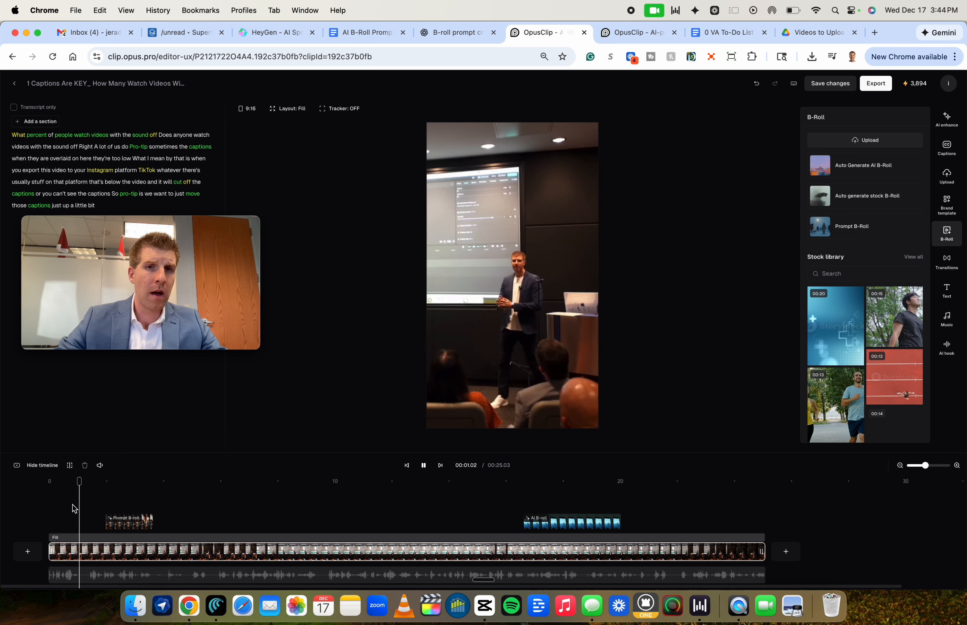
click(118, 522)
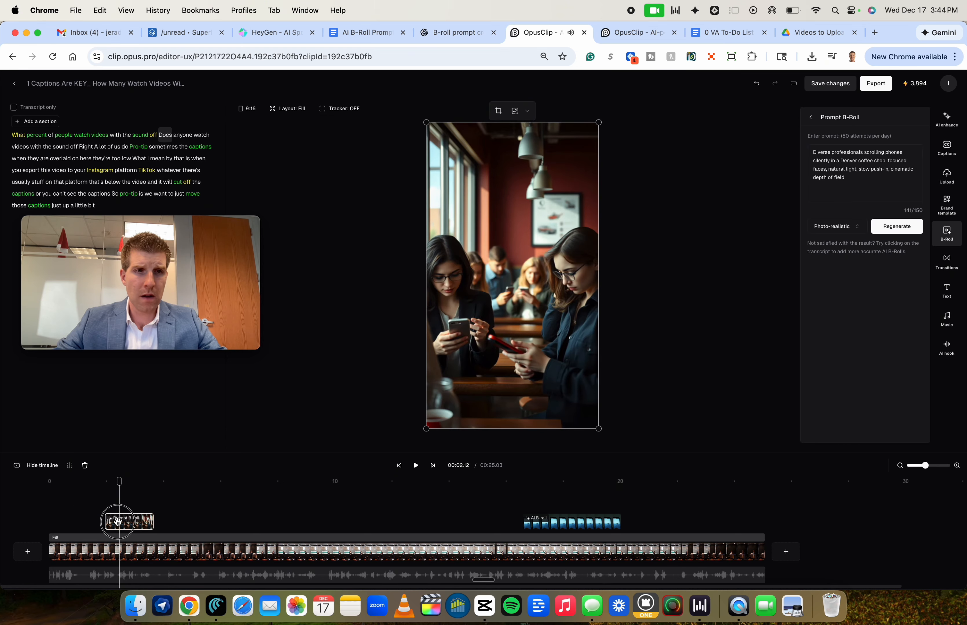
drag(117, 523, 89, 523)
click(18, 487)
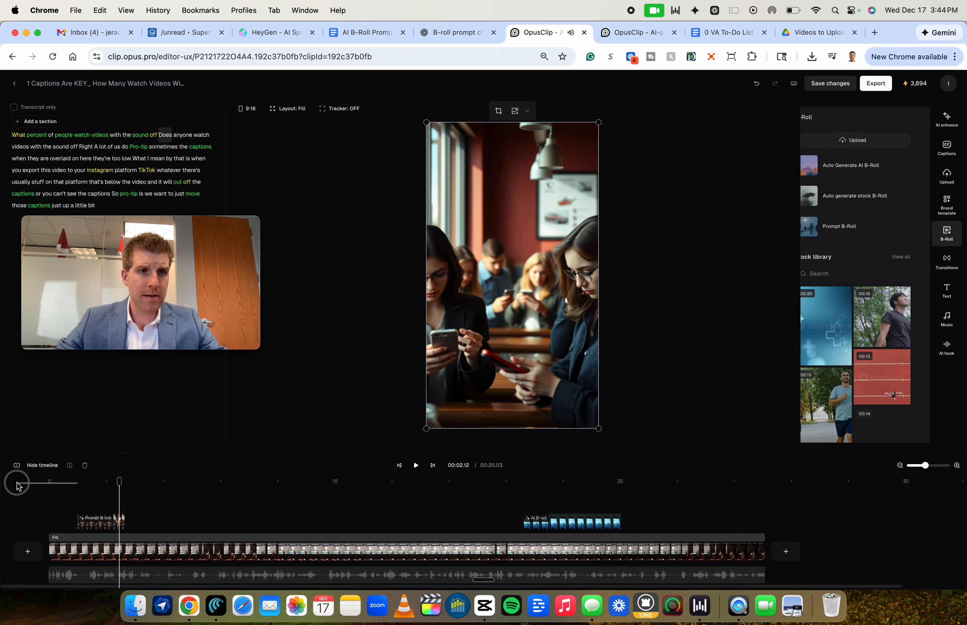
click(109, 502)
drag(108, 481, 8, 481)
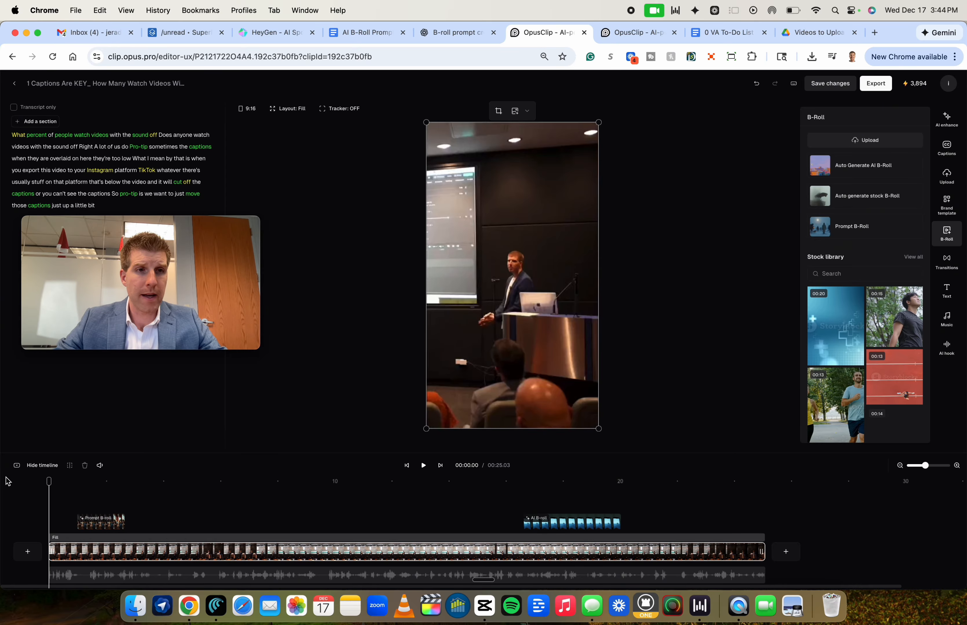
key(space)
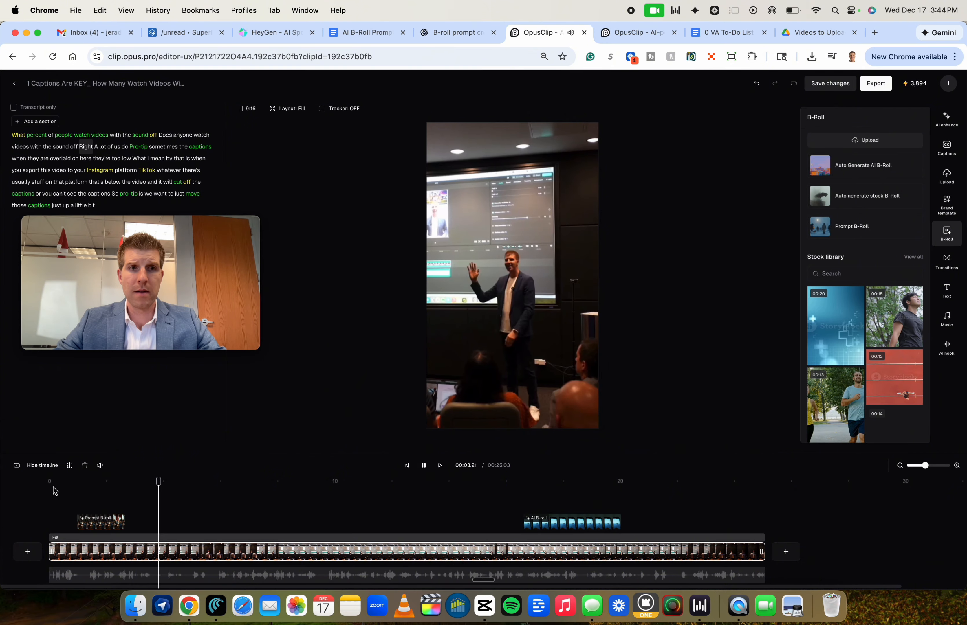
- Nudge the coffee shop clip slightly to start at about 1.3 seconds and replay the section
key(space)
drag(92, 520, 98, 520)
click(75, 506)
key(space)
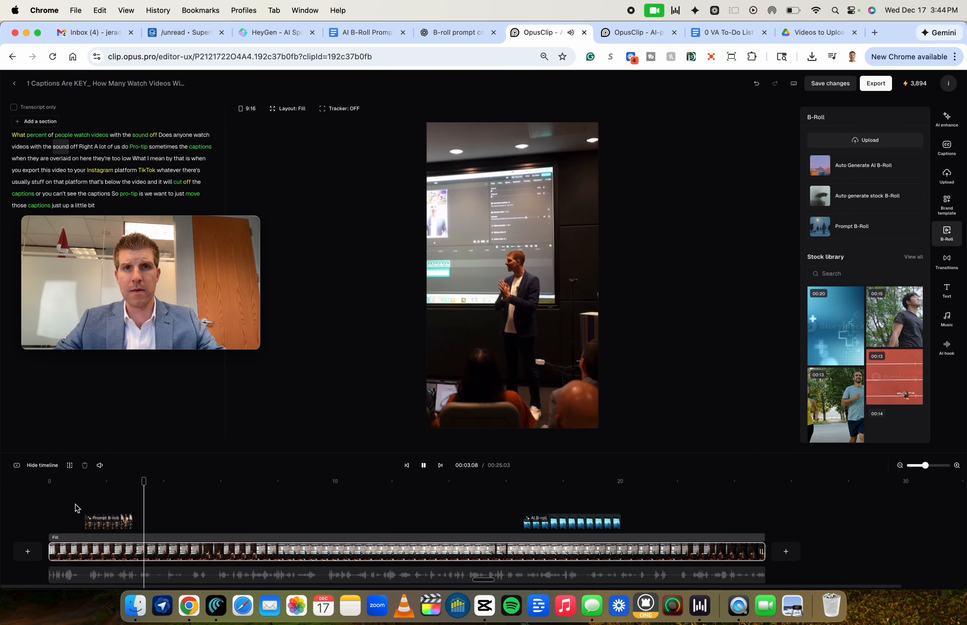
- Extend the end of the coffee shop clip to about 3.4 seconds on the timeline and play it back
click(125, 521)
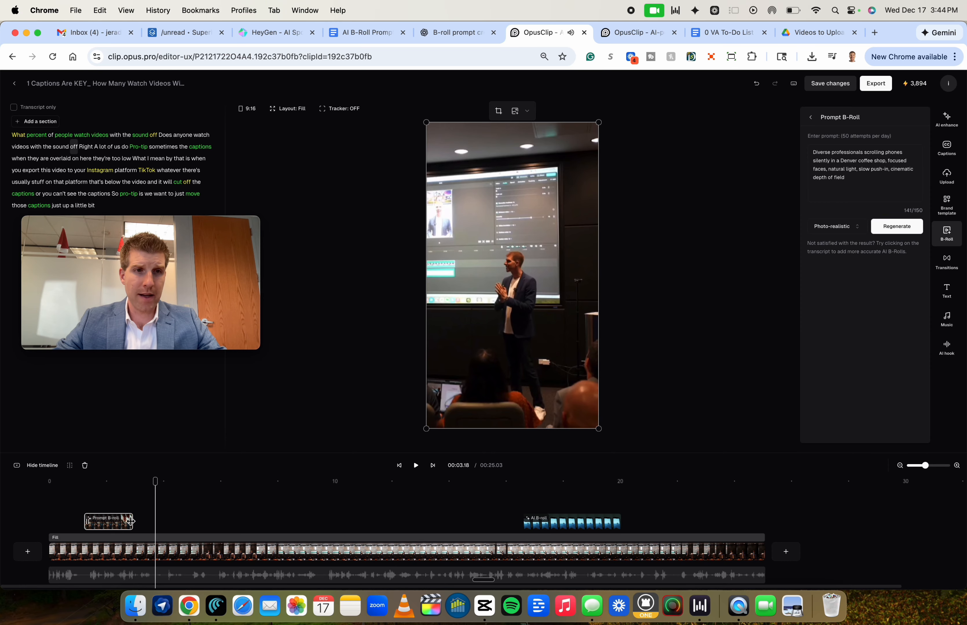
drag(137, 521, 145, 522)
click(79, 507)
key(space)
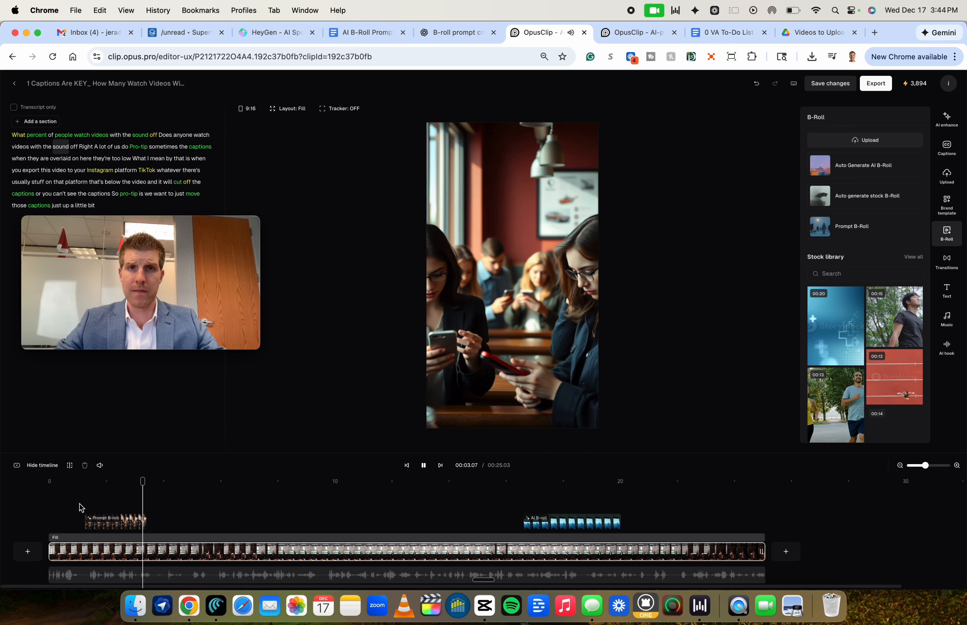
- Replay the end of the coffee shop clip to check how it cuts back to the speaker
click(121, 504)
key(space)
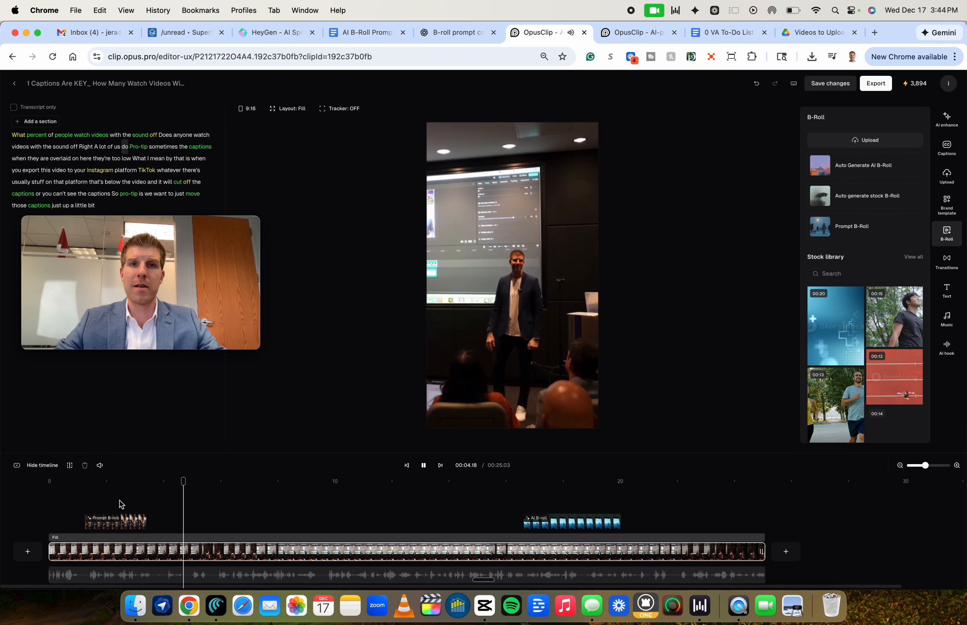
click(131, 502)
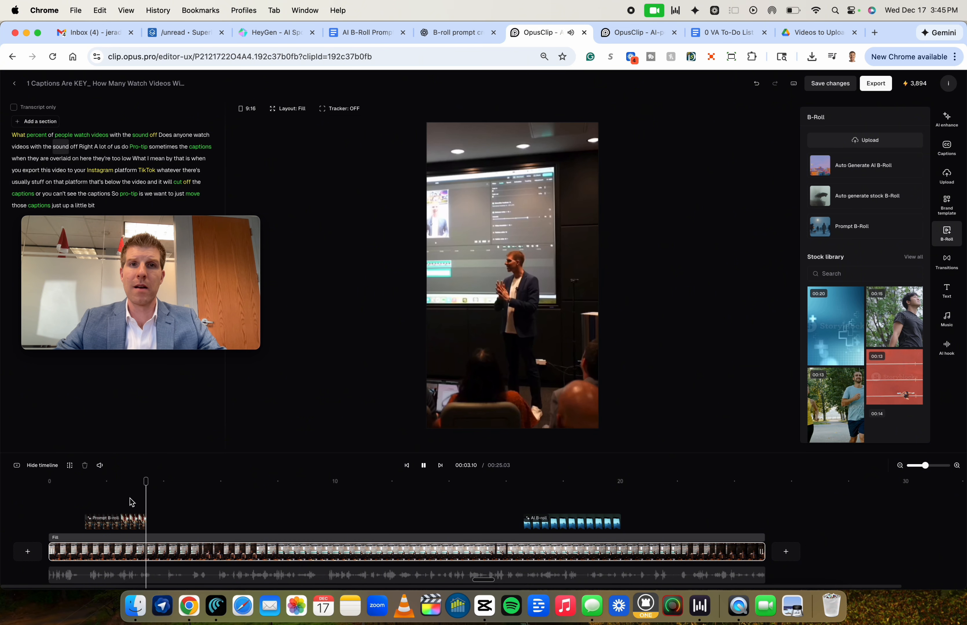
key(space)
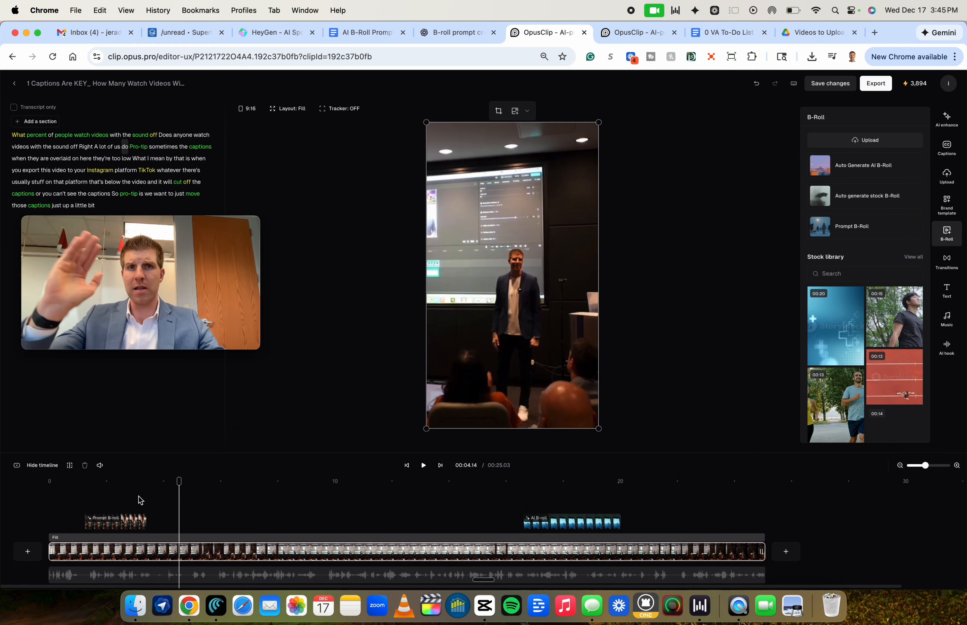
click(138, 499)
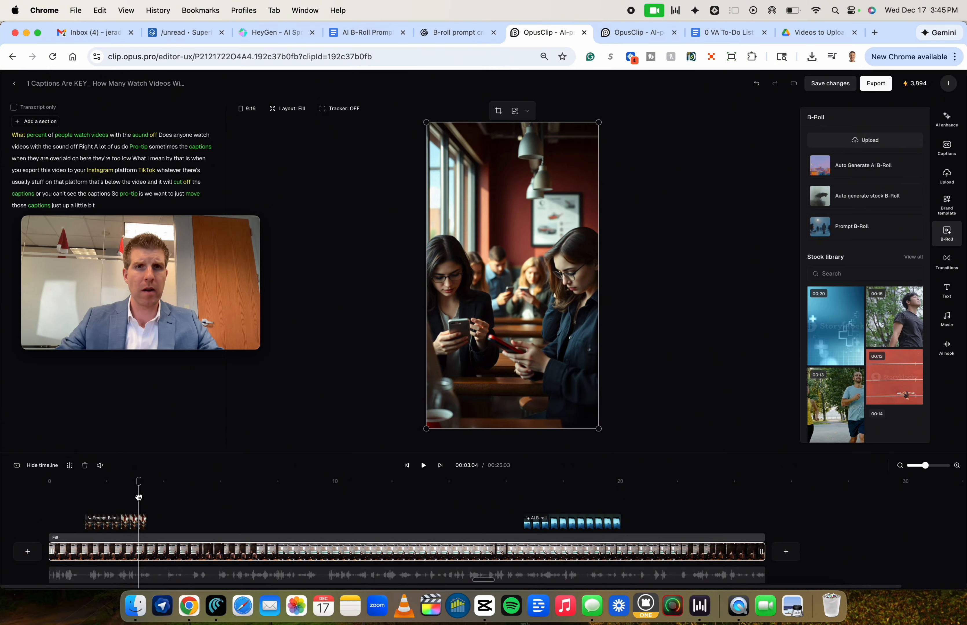
key(space)
key(space)
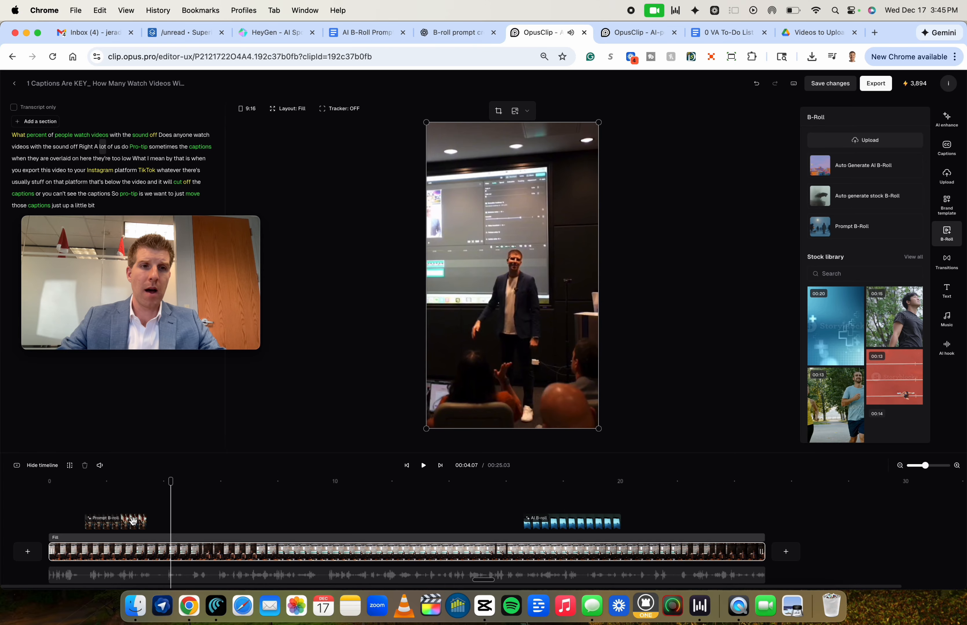
- Shift the coffee shop clip to start at about 1.9 seconds and replay its timing against the speech
drag(133, 522, 150, 521)
click(139, 507)
key(space)
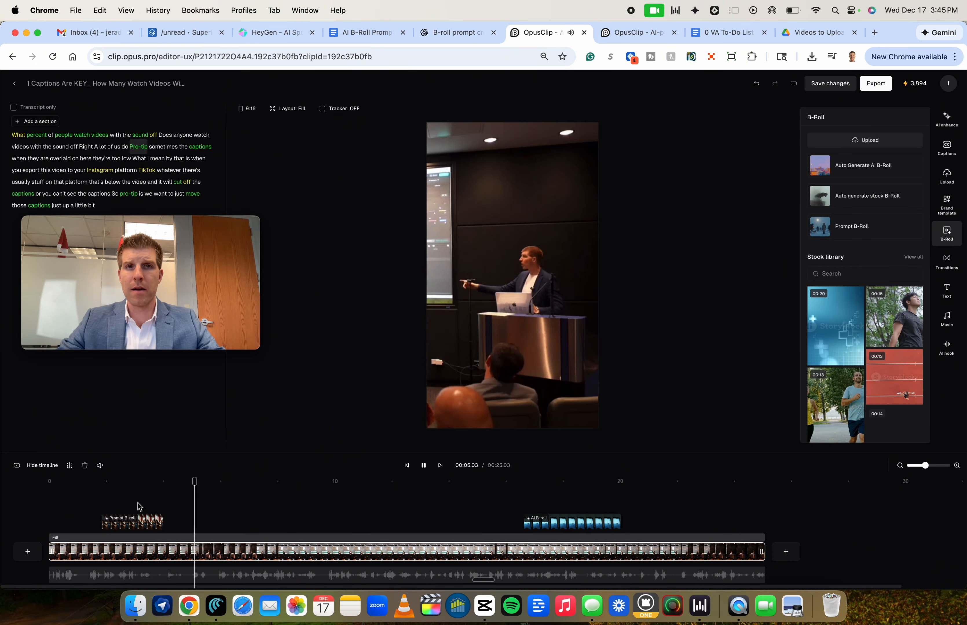
click(54, 511)
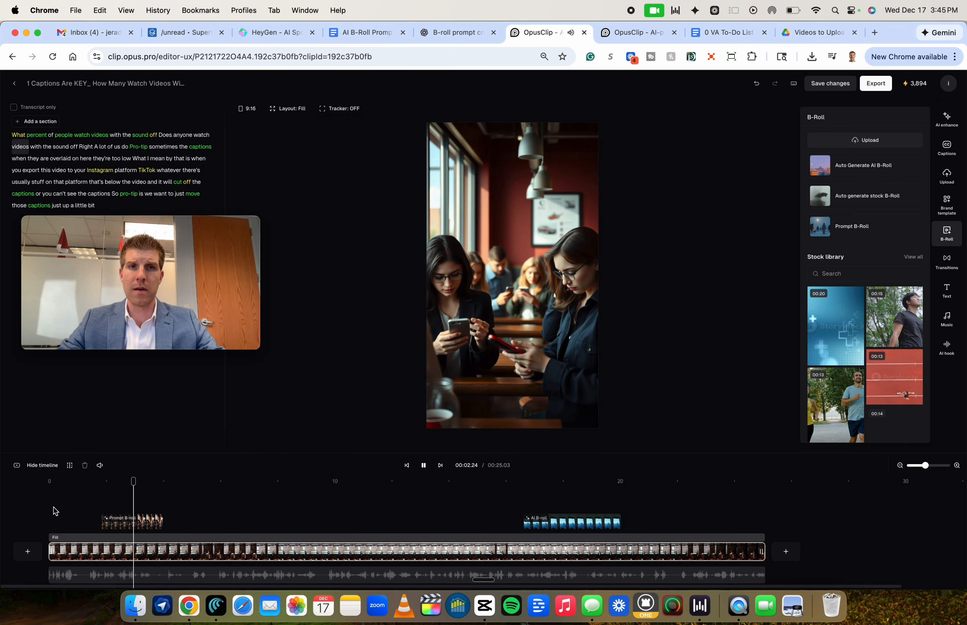
key(space)
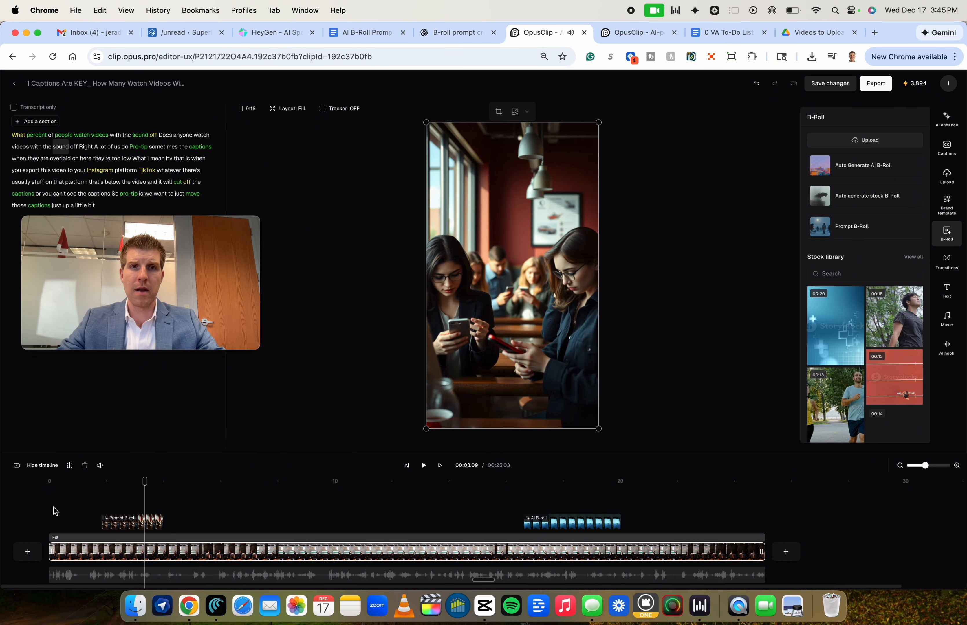
click(102, 496)
key(space)
key(space)
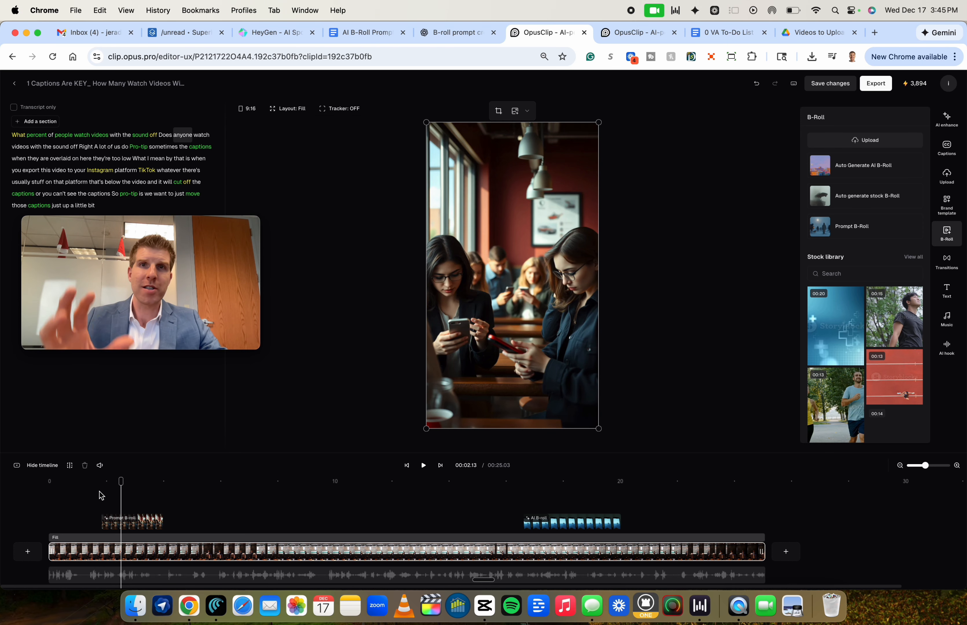
- Play past the coffee shop clip, then trim its end on the timeline to about 3.8 seconds
key(space)
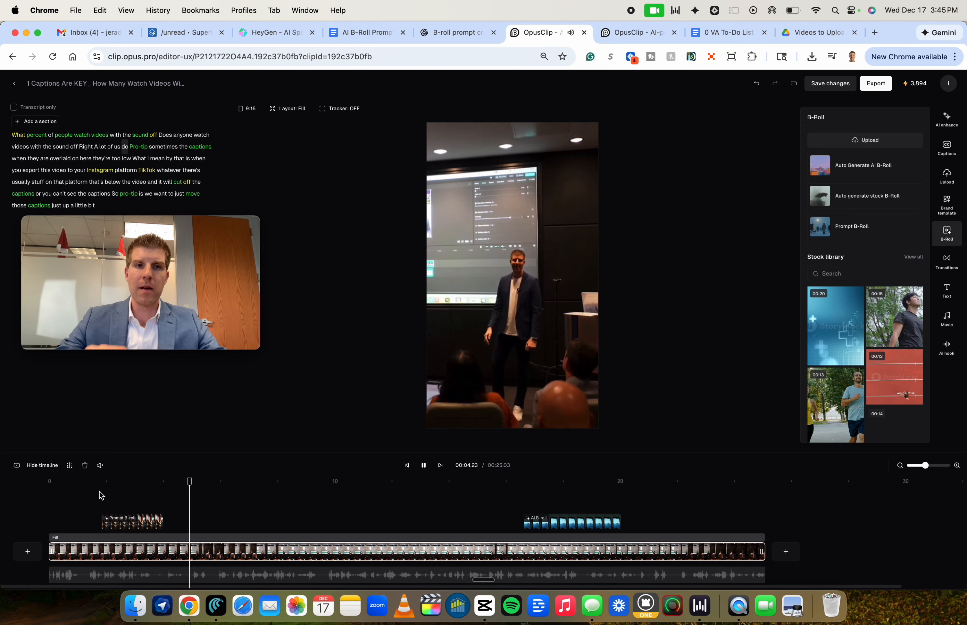
click(148, 526)
drag(162, 521, 163, 522)
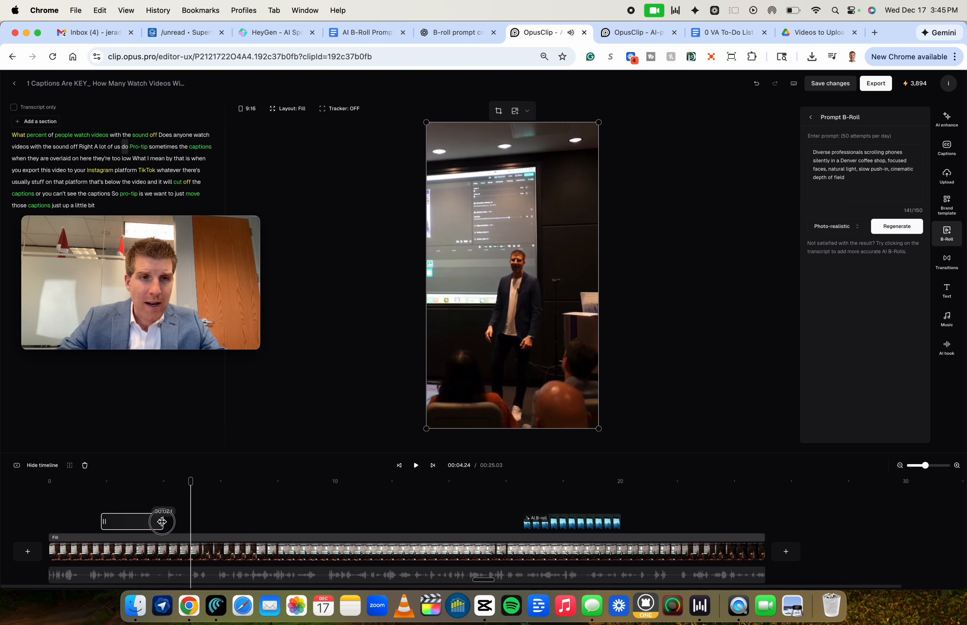
click(143, 498)
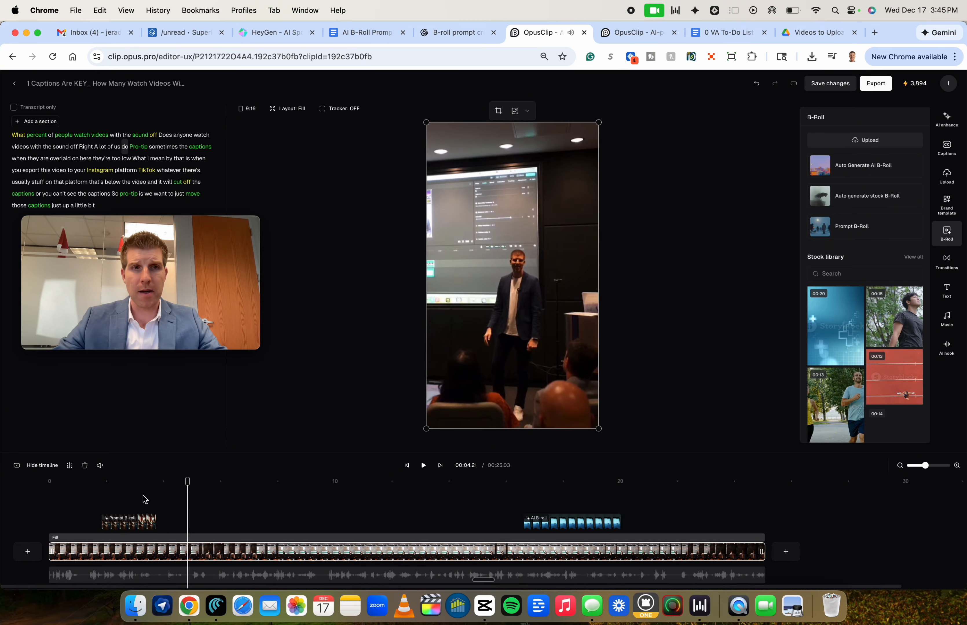
- Replay the speech right after the coffee shop clip and pause at about 4.8 seconds, before "Pro-tip"
key(space)
click(187, 493)
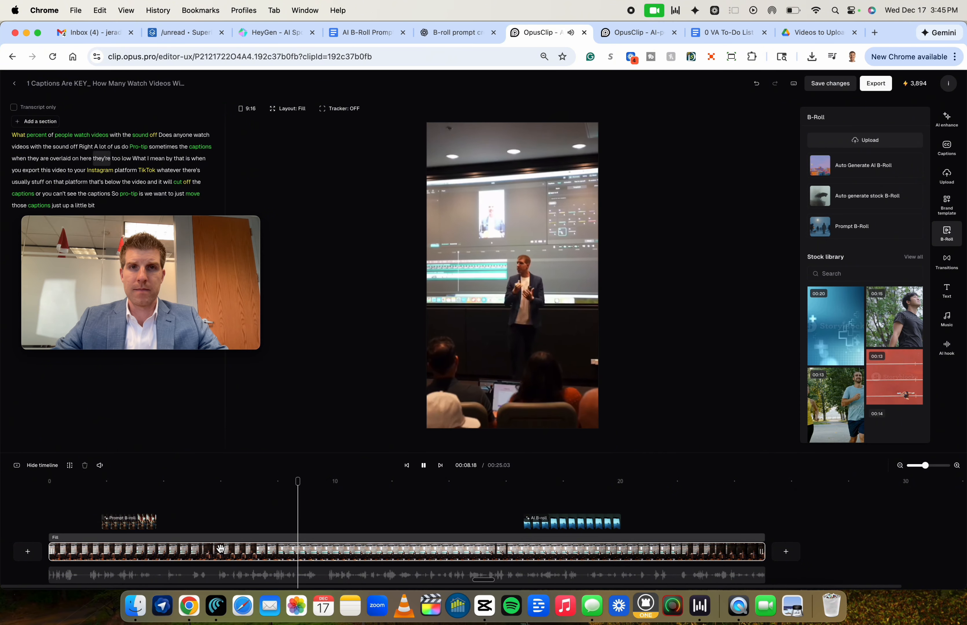
click(159, 502)
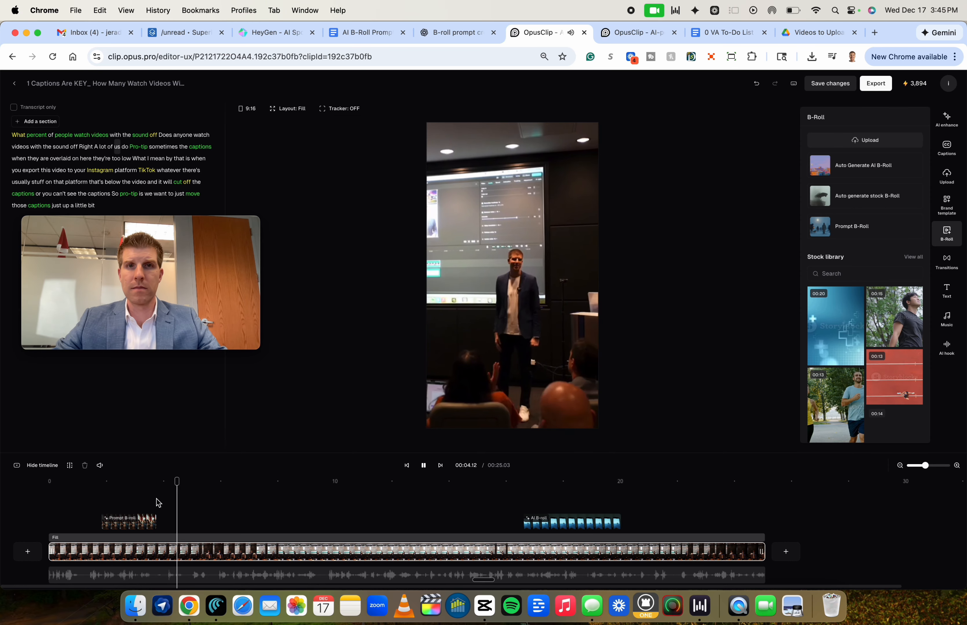
key(space)
click(158, 499)
key(space)
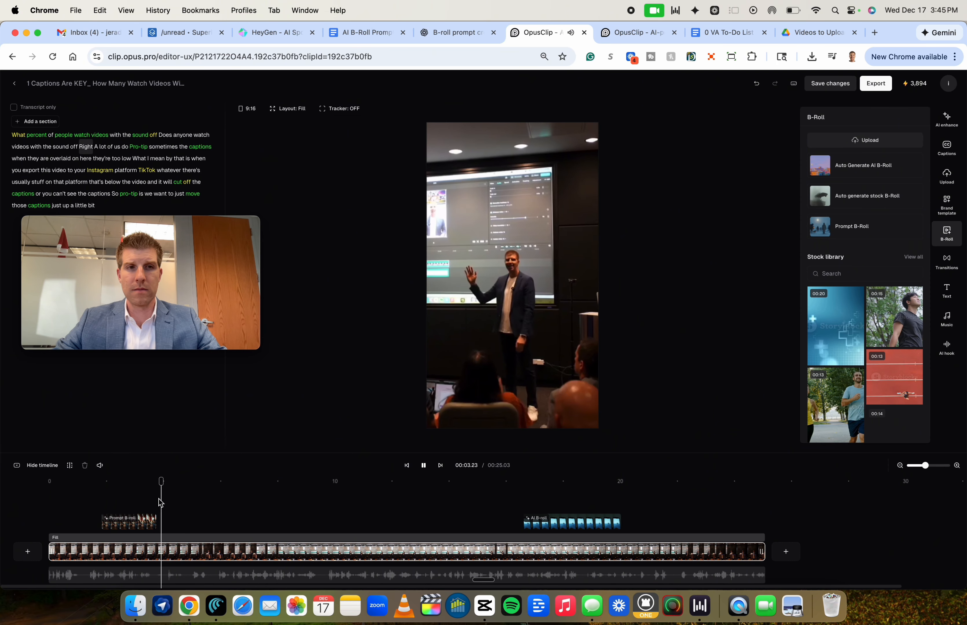
key(space)
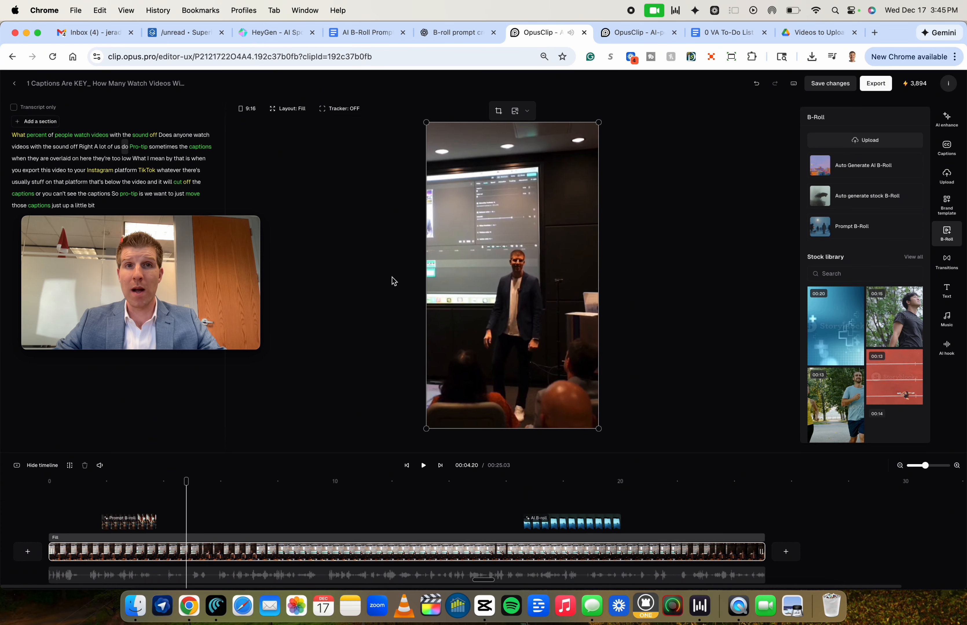
- Switch to ChatGPT and copy the second prompt, about a young professional watching an Instagram video on a phone
click(455, 35)
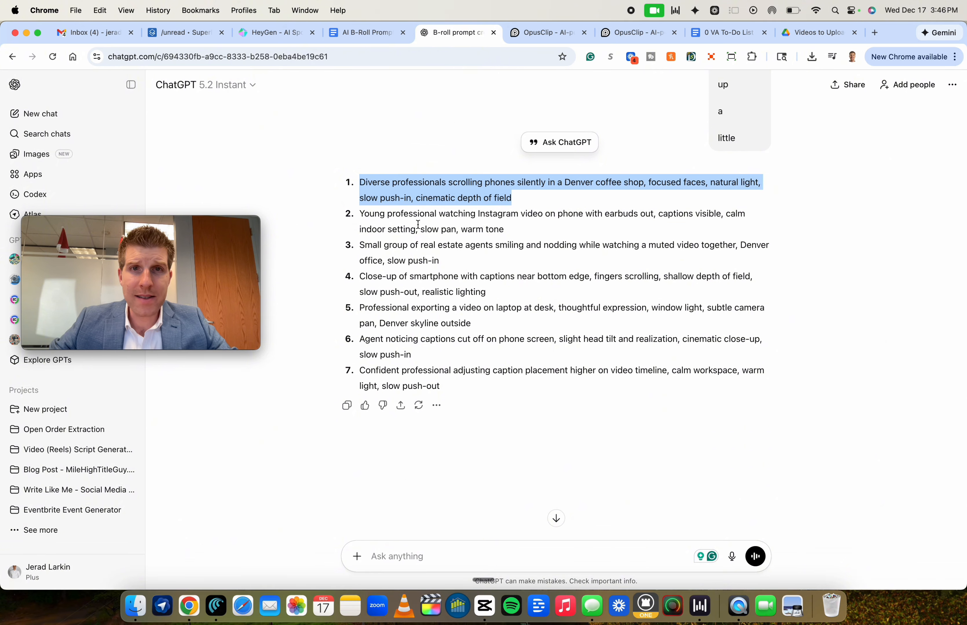
triple_click(405, 227)
key(super+c)
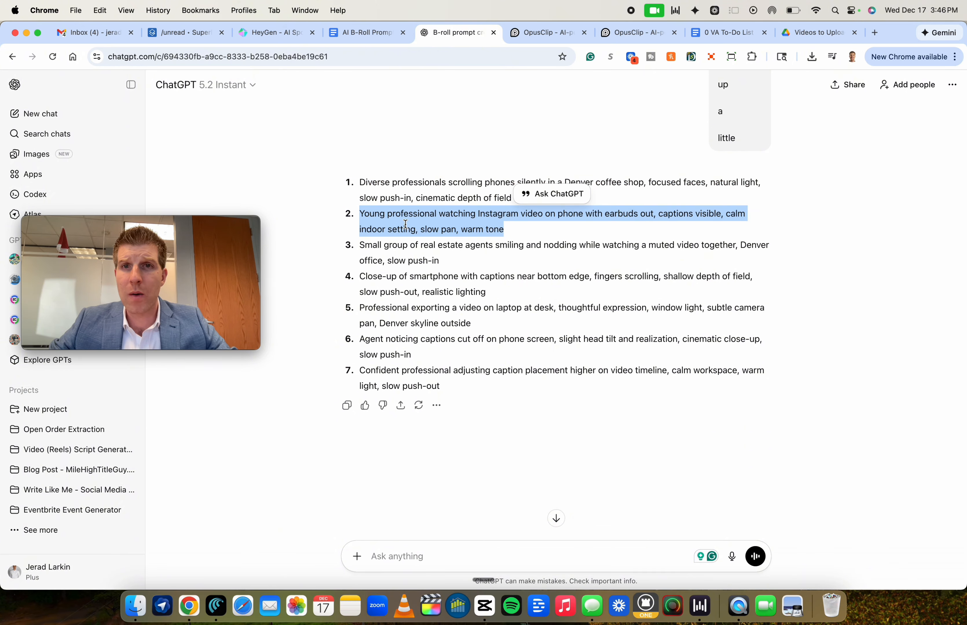
- Return to OpusClip, generate prompt B-roll from the young professional watching Instagram prompt, and review the generated options
click(540, 33)
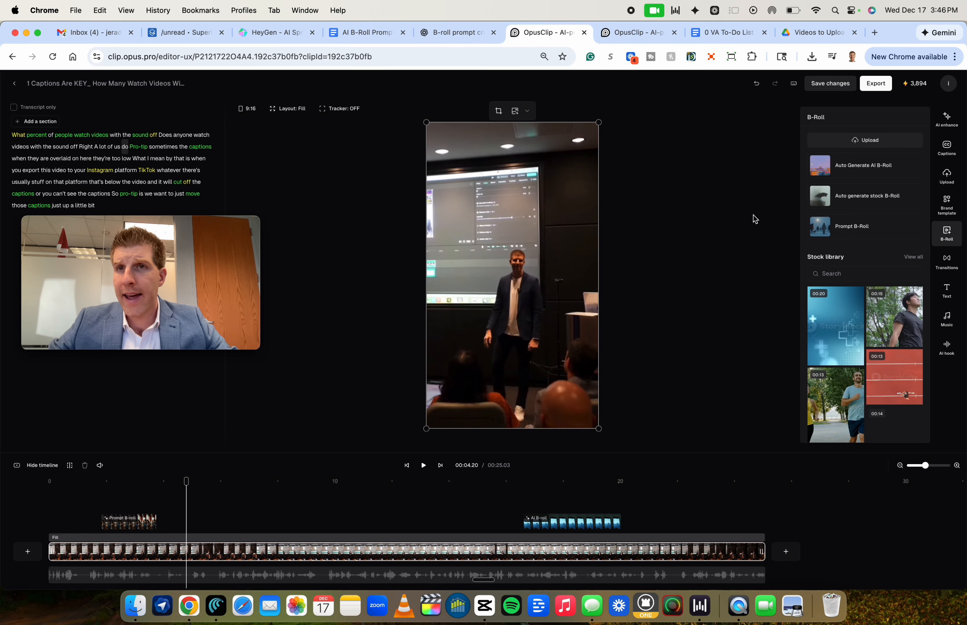
click(851, 226)
click(841, 168)
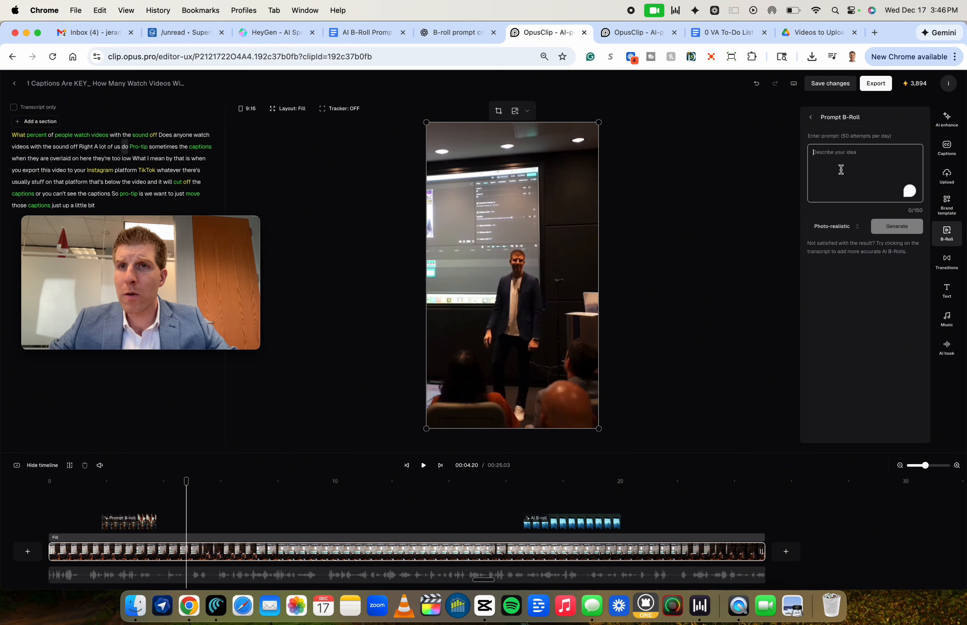
key(super+v)
click(890, 231)
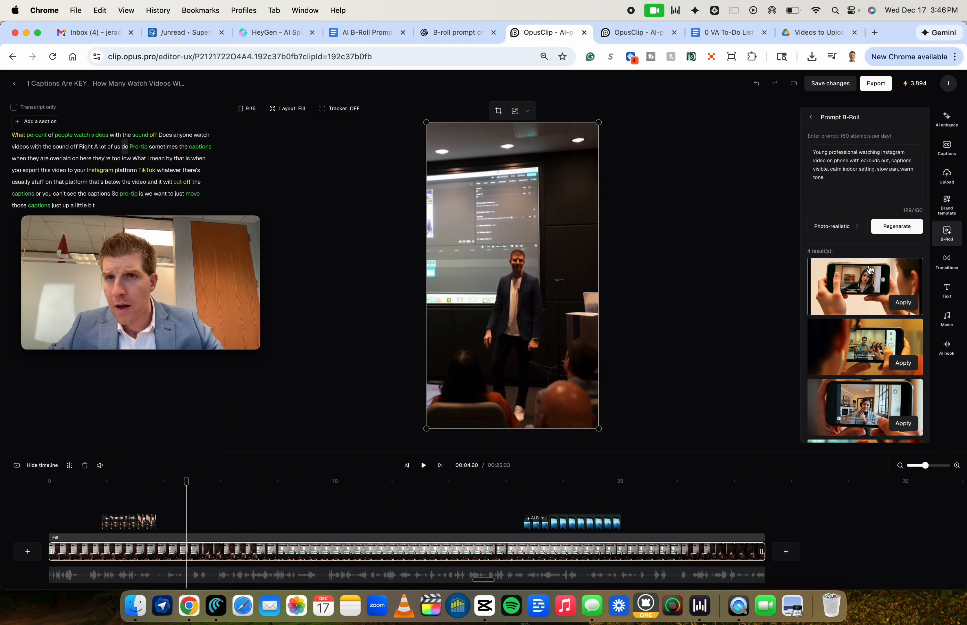
scroll(877, 336, down, 2)
scroll(877, 335, down, 1)
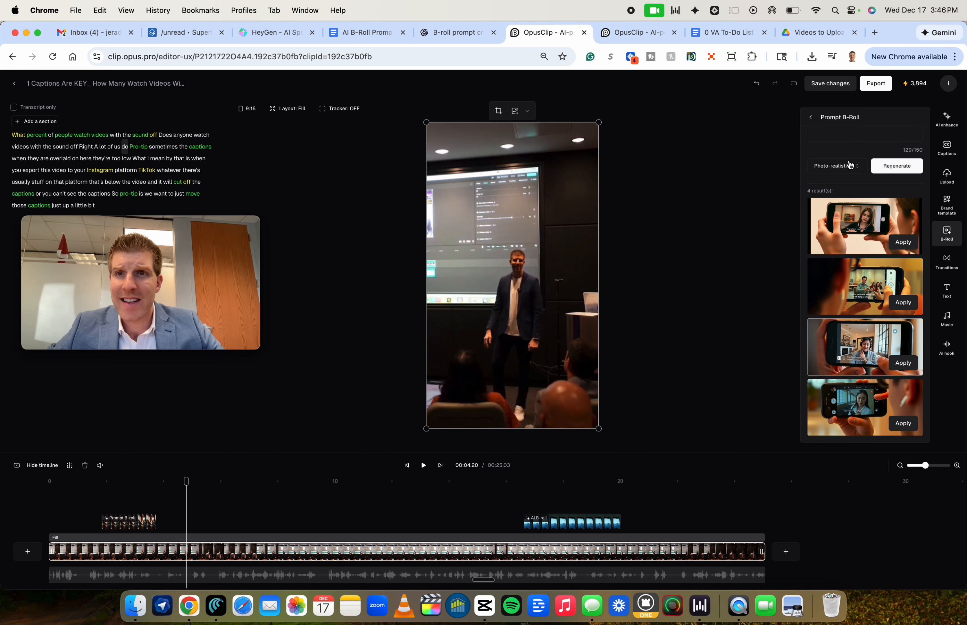
- Switch to ChatGPT and copy the third prompt, about a small group of real estate agents watching a muted video
click(469, 37)
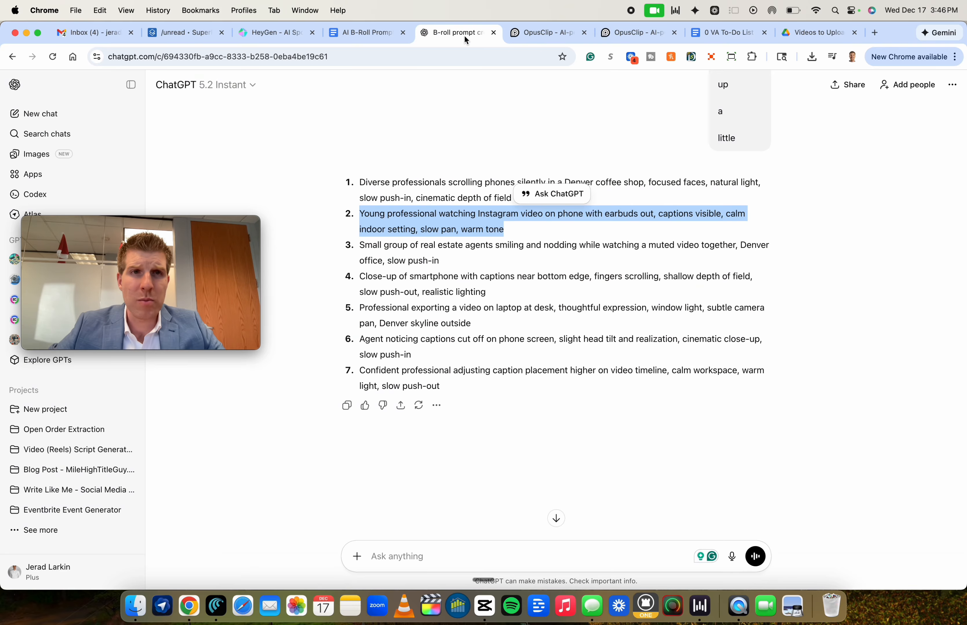
triple_click(393, 249)
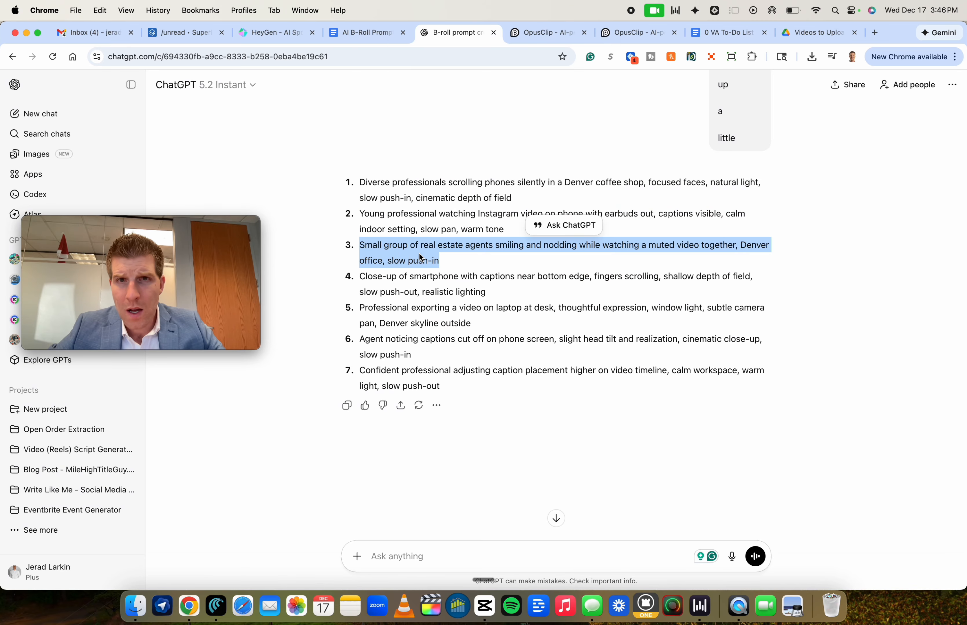
key(super+c)
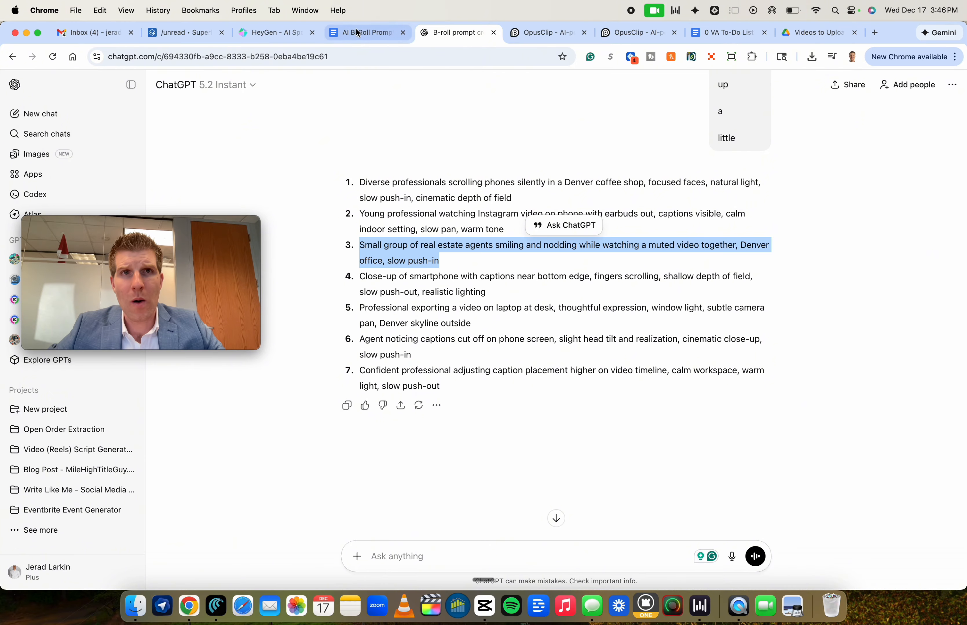
triple_click(412, 278)
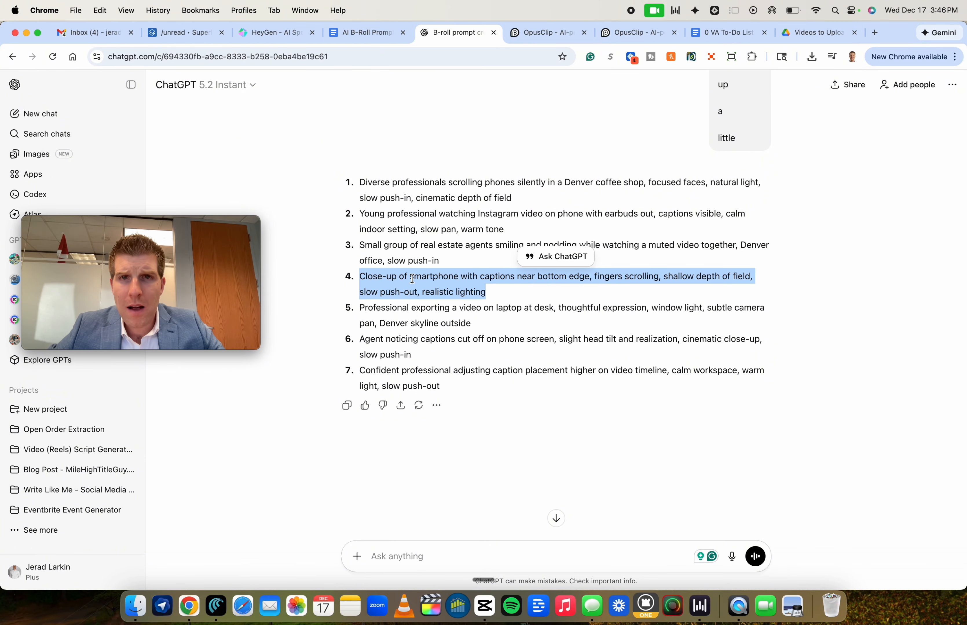
triple_click(411, 245)
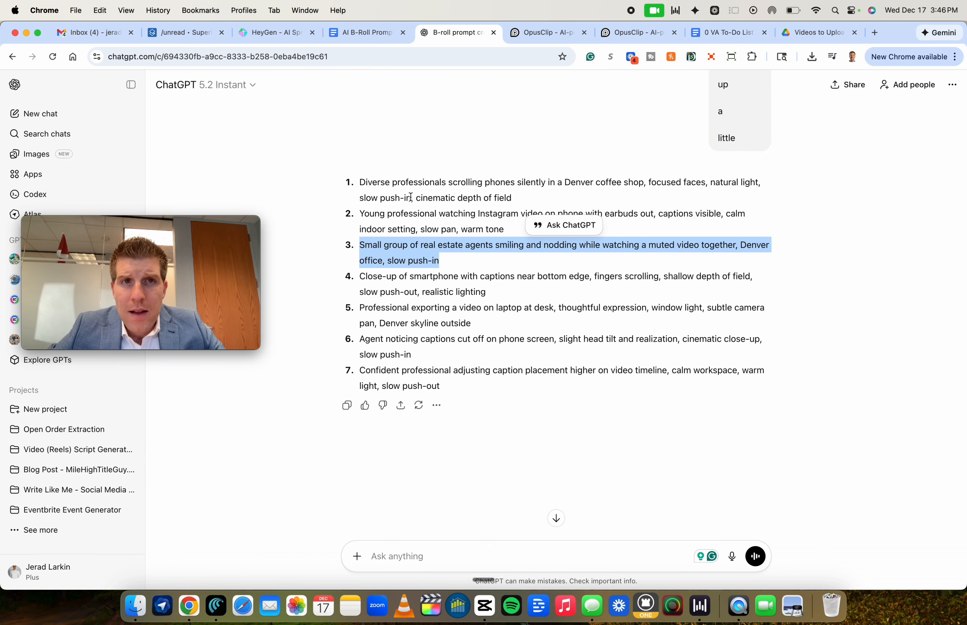
- Back in OpusClip, replace the B-roll prompt with the real estate agents text and regenerate the clips
click(540, 34)
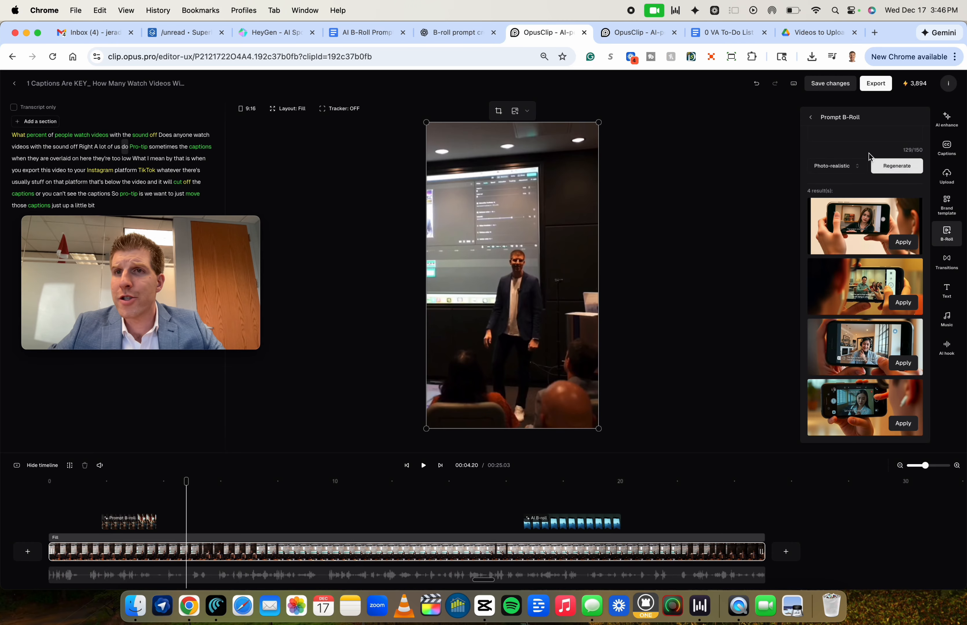
click(855, 140)
scroll(855, 142, up, 3)
click(848, 169)
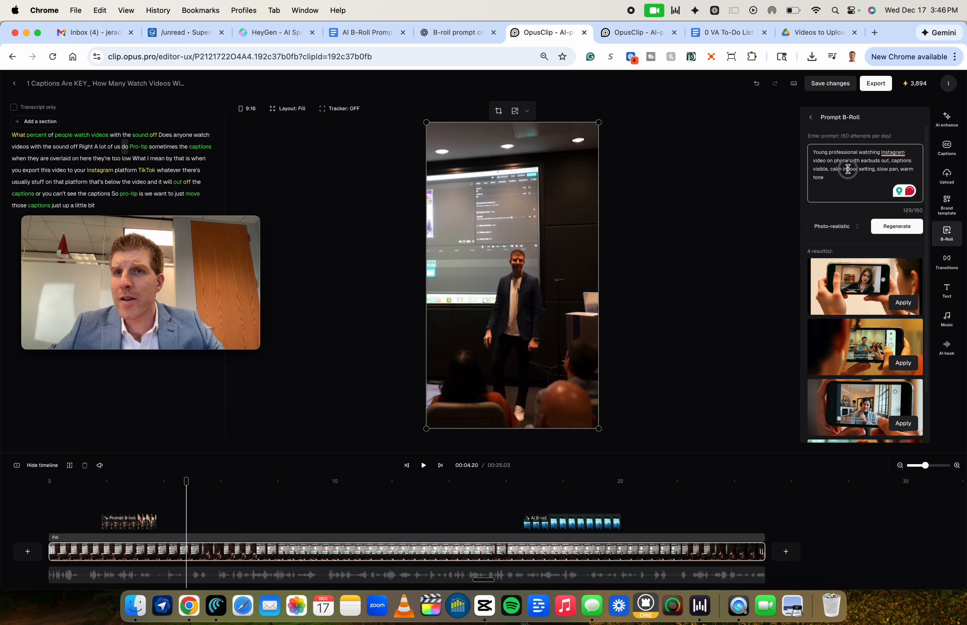
key(super+a)
key(super+v)
click(886, 226)
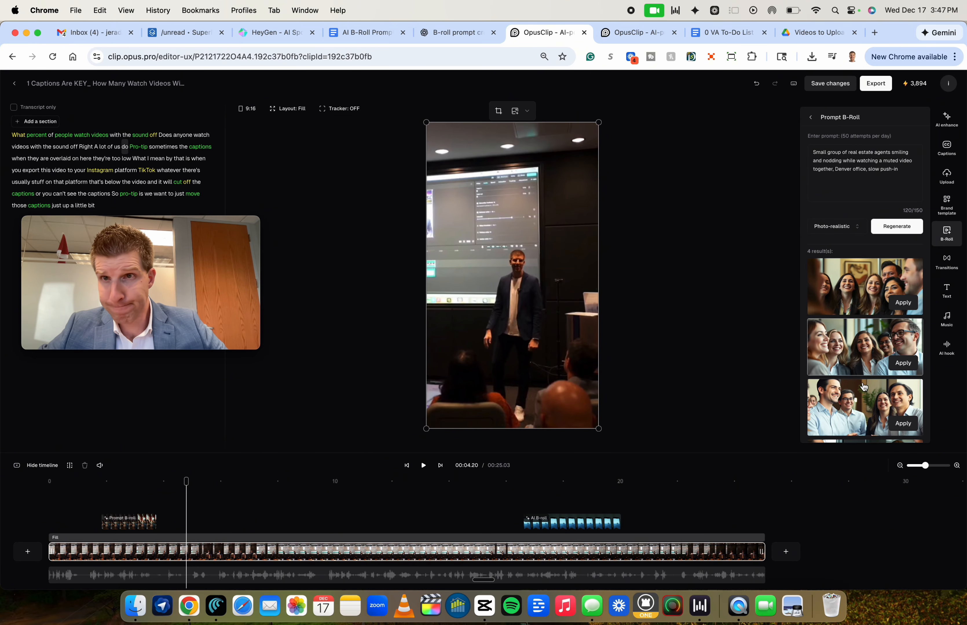
- Try the fourth real estate agents result at about 4.8 seconds against the speech, and delete it from the timeline
scroll(865, 386, down, 3)
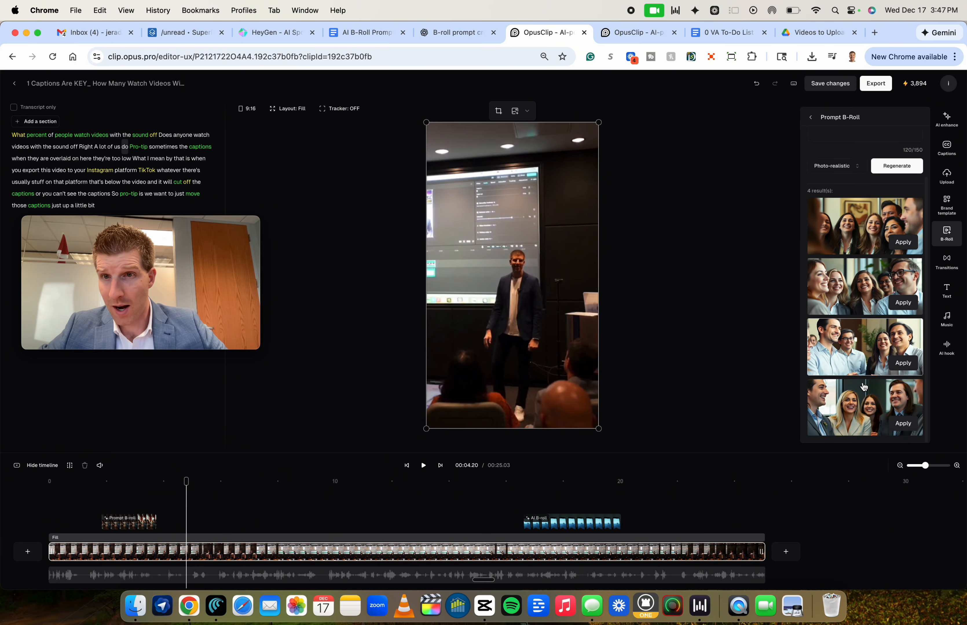
click(866, 409)
drag(188, 494, 174, 496)
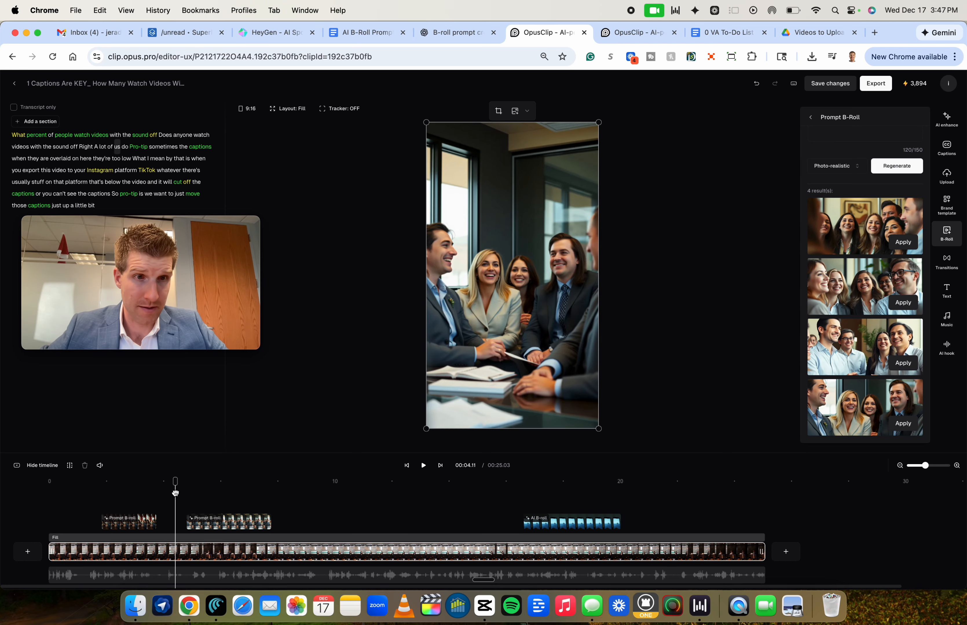
key(space)
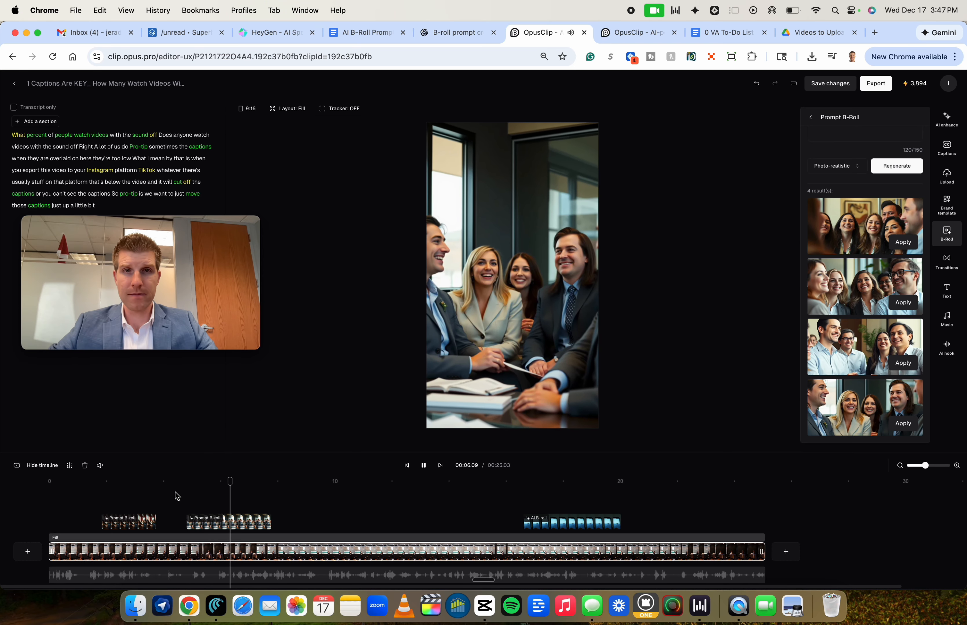
click(214, 515)
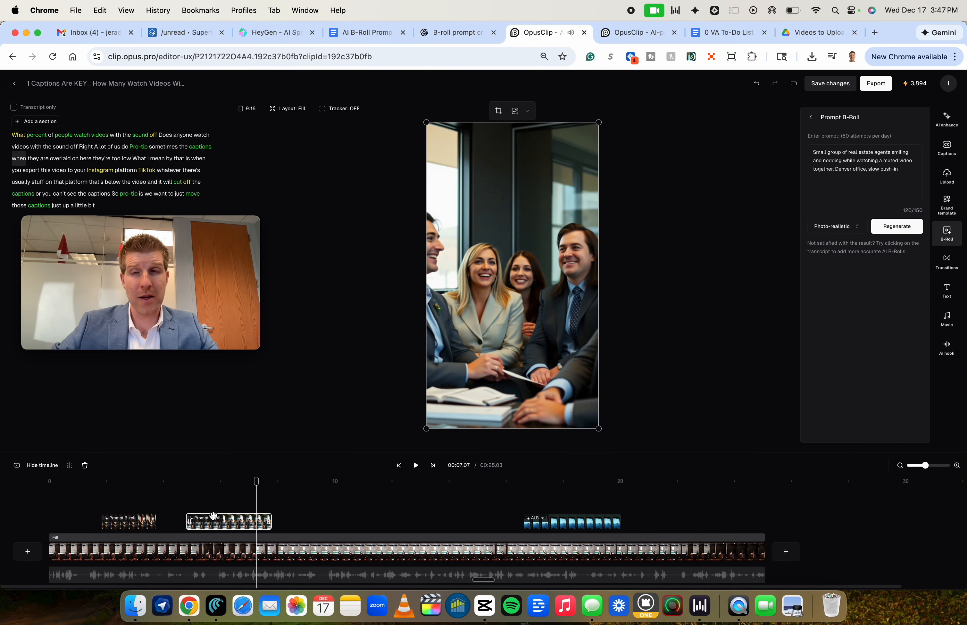
key(BackSpace)
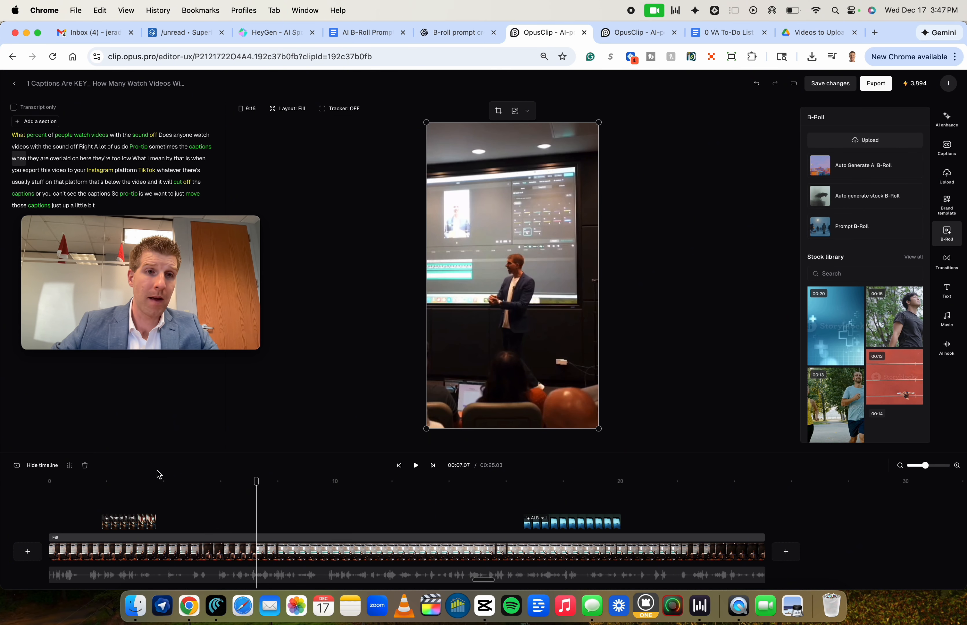
- Replay the speech after the coffee shop clip and pause at about 8.7 seconds, on the words "they're too low"
click(161, 489)
key(space)
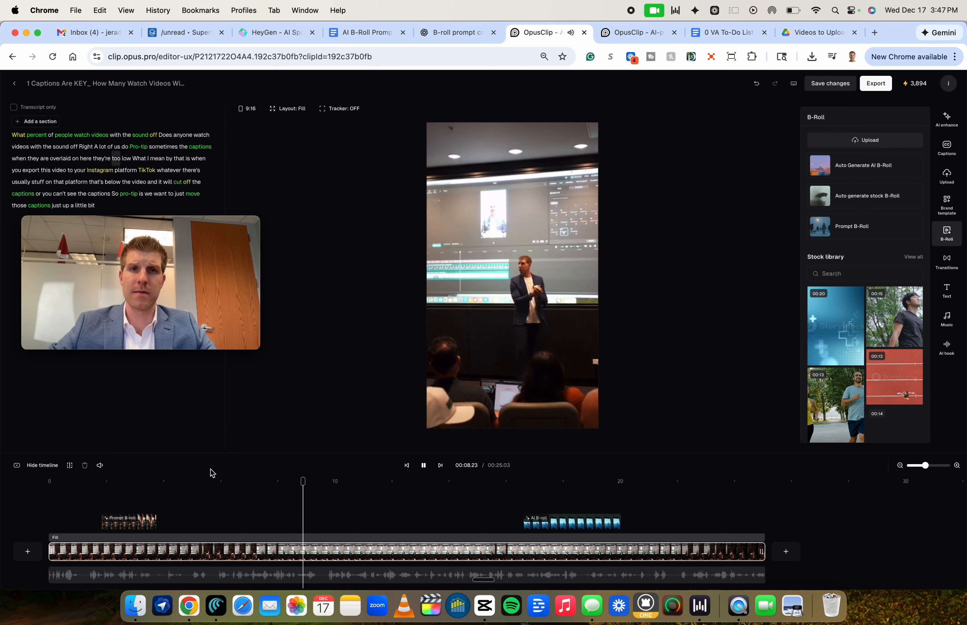
click(231, 513)
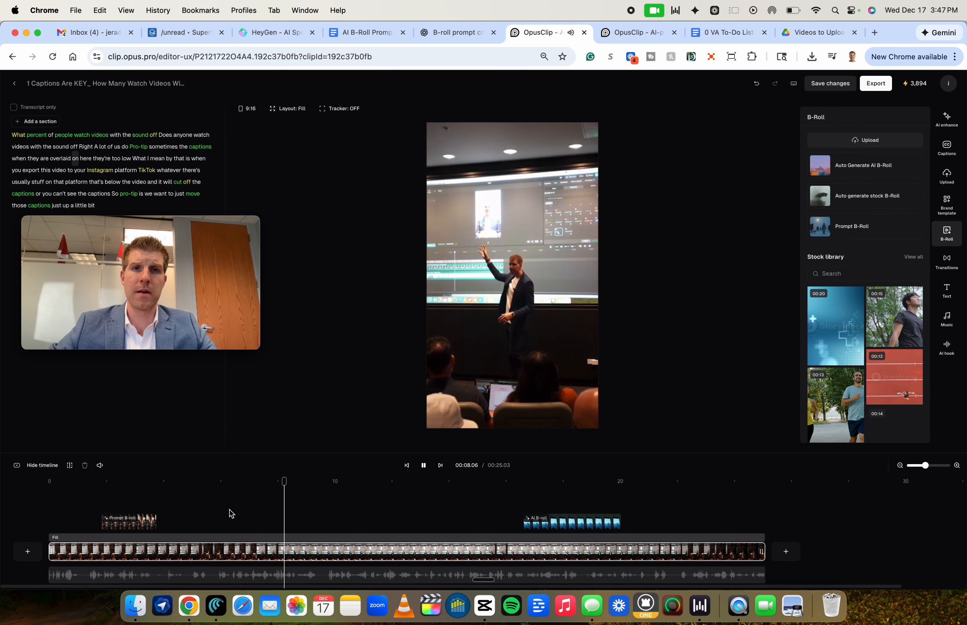
key(space)
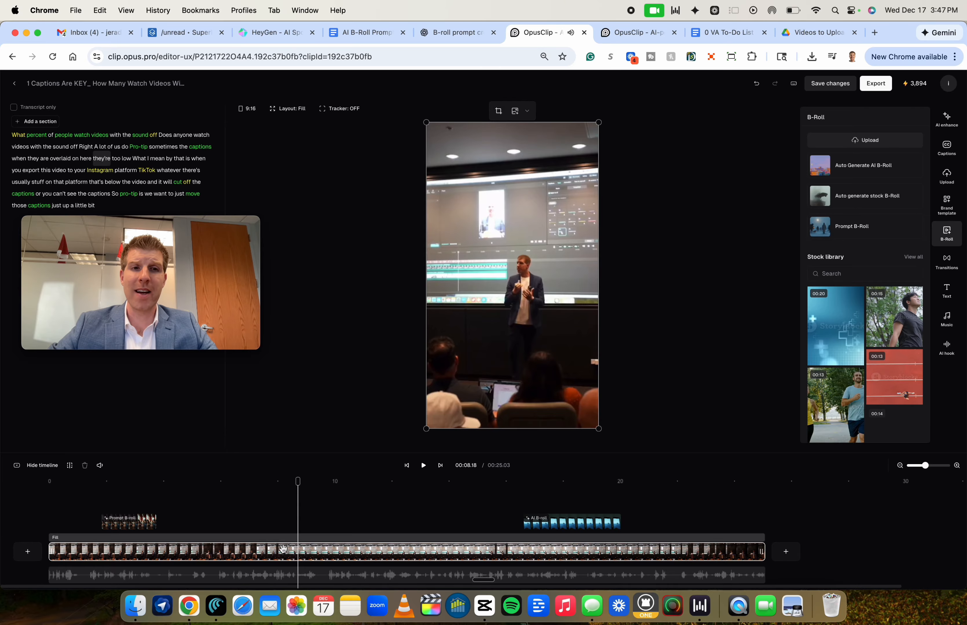
- Switch to ChatGPT and copy the fourth prompt, the close-up of a smartphone with captions near the bottom edge
click(454, 32)
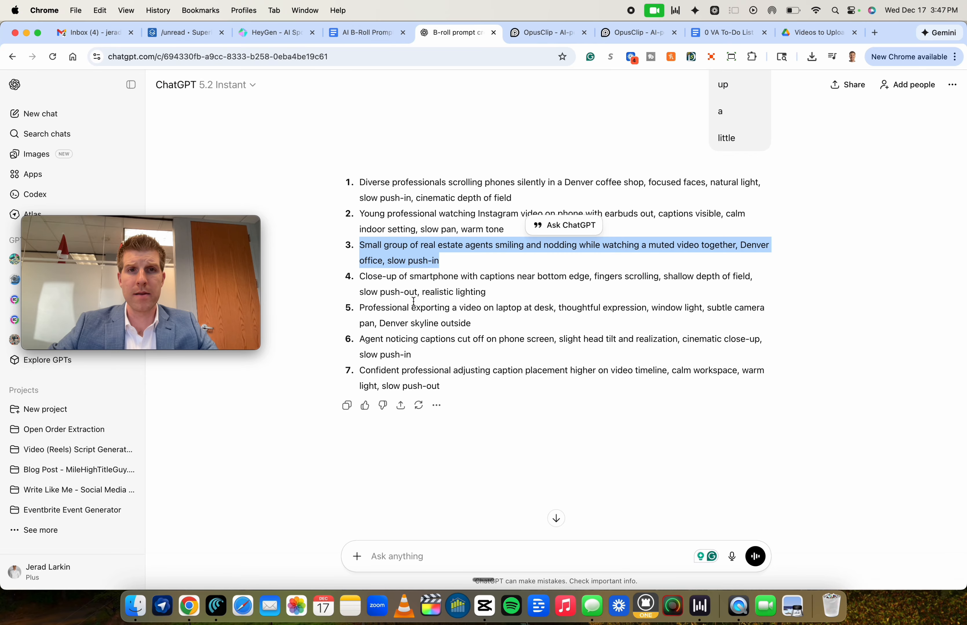
triple_click(426, 289)
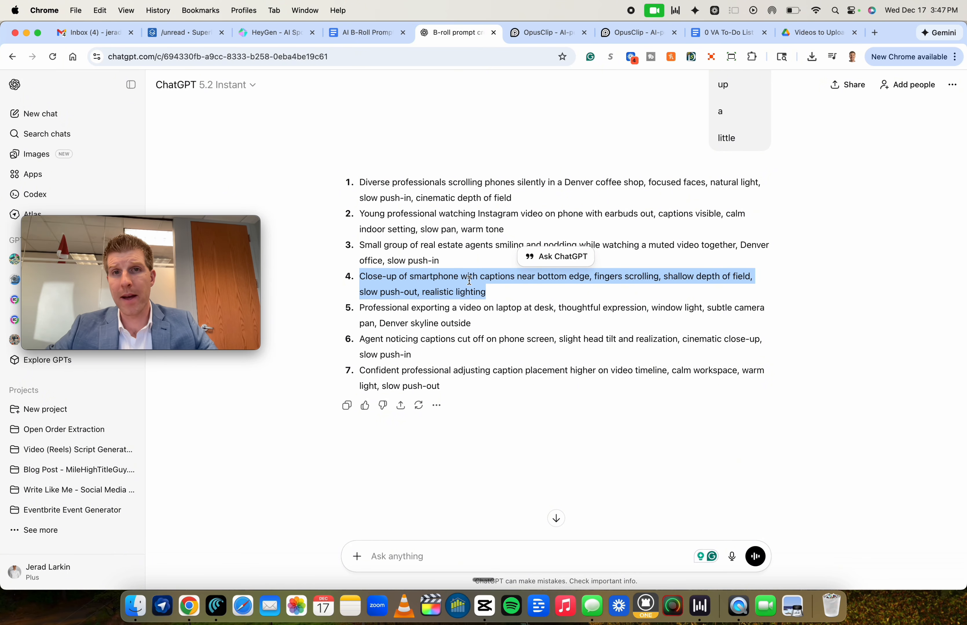
key(super+c)
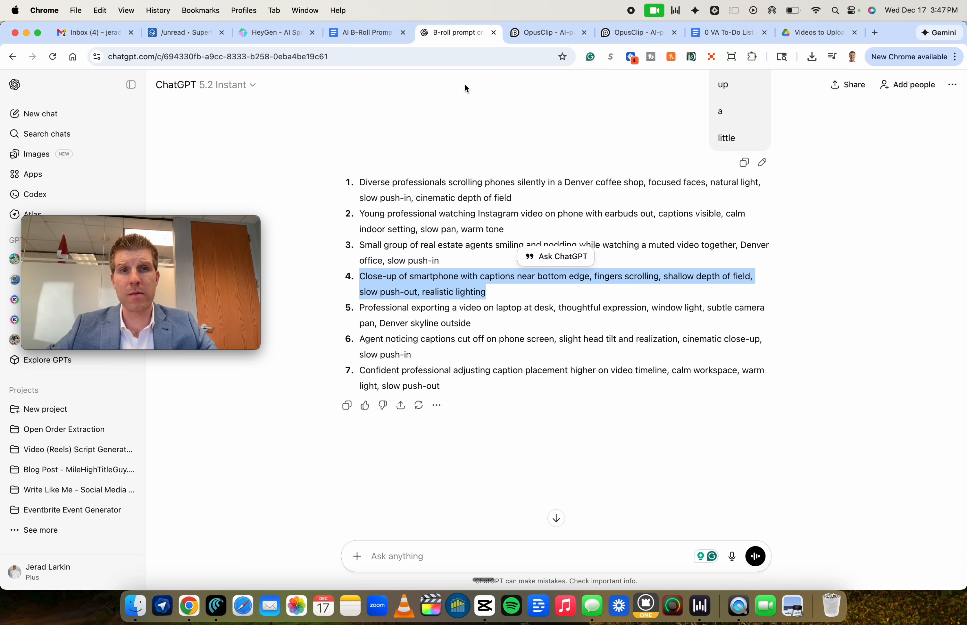
- Return to OpusClip, generate prompt B-roll from the smartphone close-up prompt, and review the resulting clips
click(547, 35)
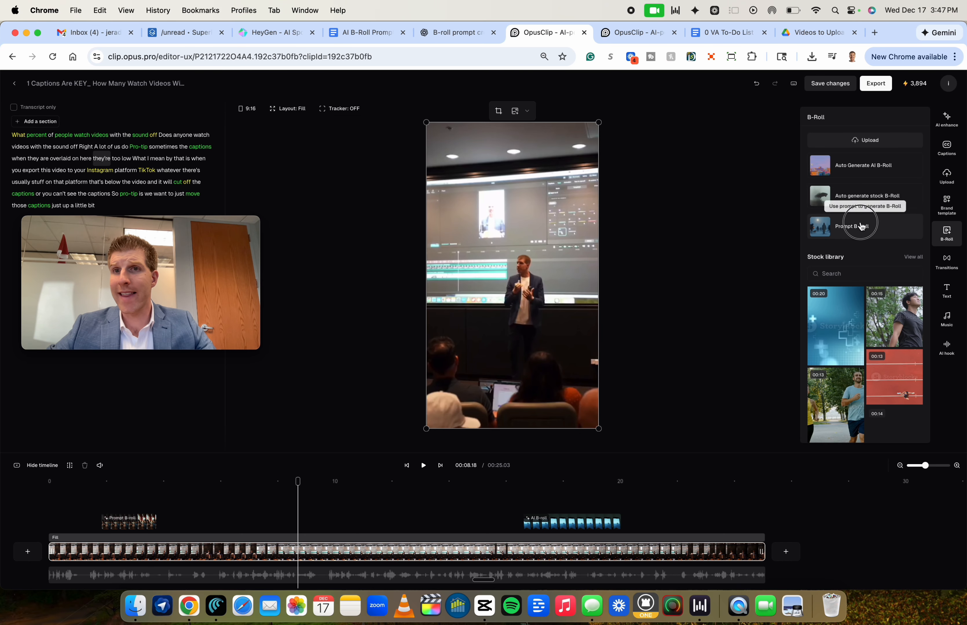
click(853, 226)
key(super+v)
click(896, 227)
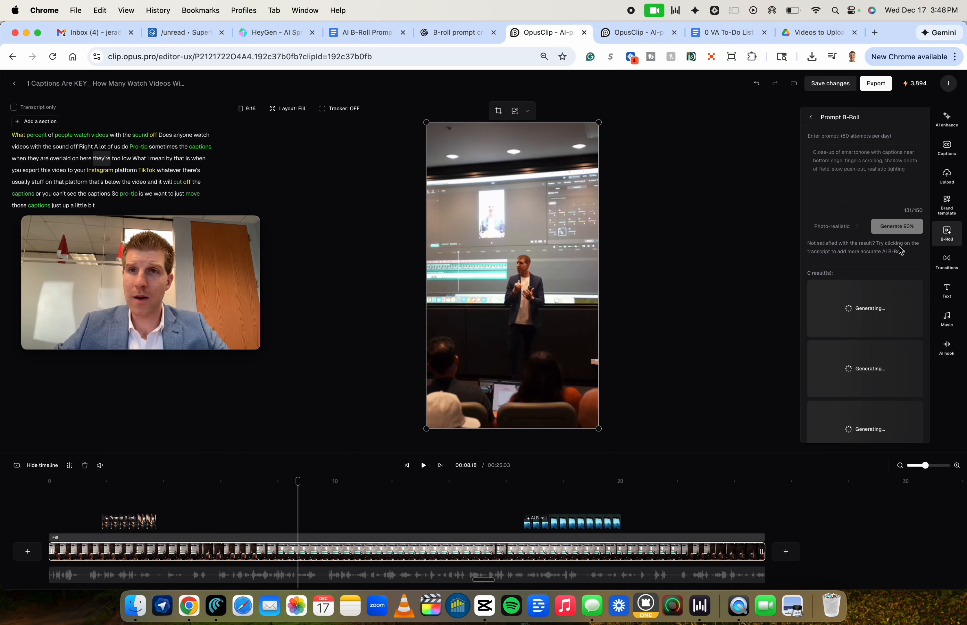
scroll(898, 298, down, 2)
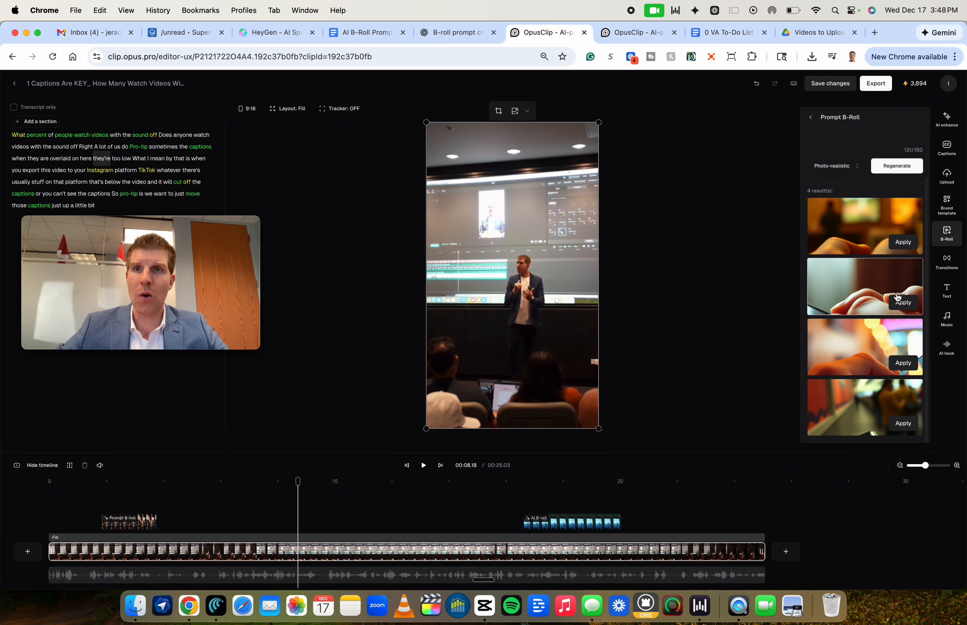
- Try all four smartphone results on the timeline at about 8.7 seconds, and place the fourth one there again in front
click(860, 415)
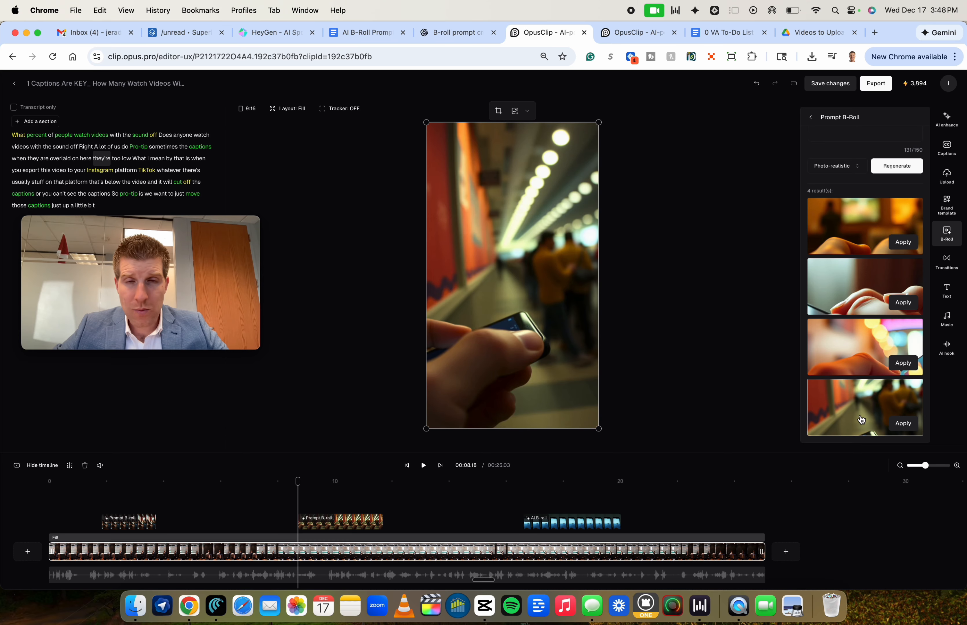
click(858, 354)
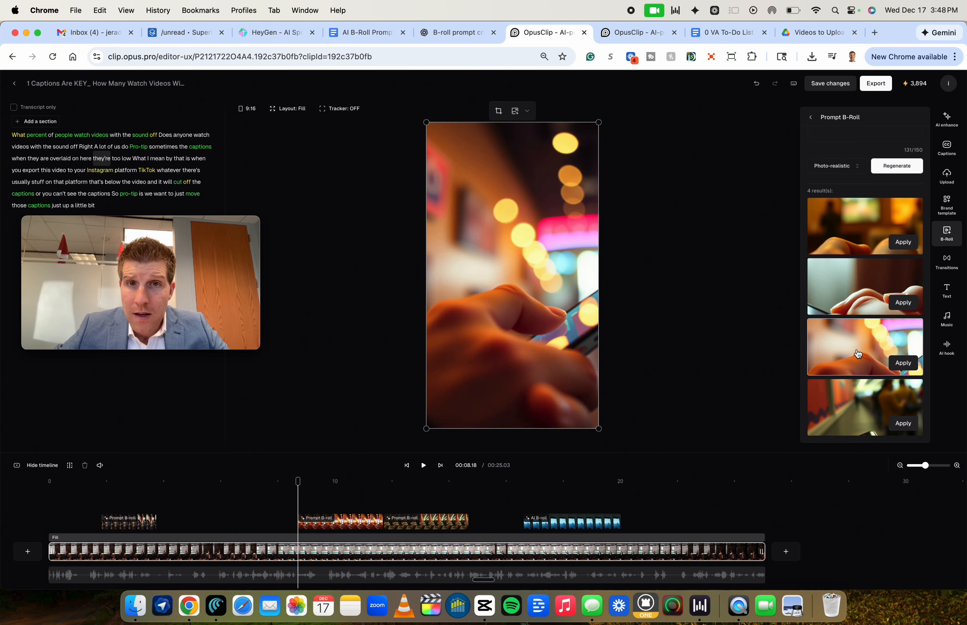
click(858, 308)
click(857, 236)
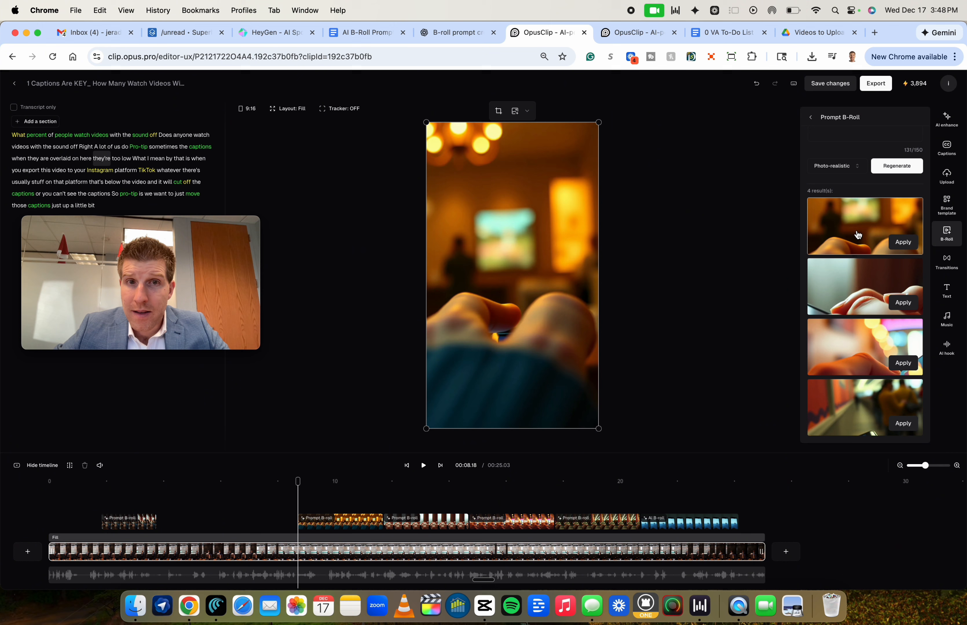
click(861, 408)
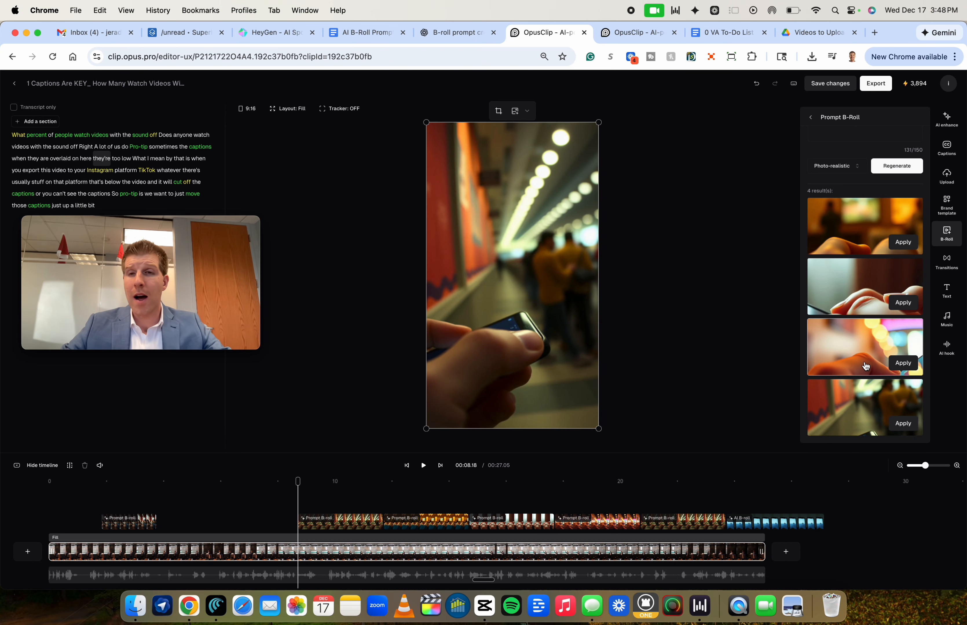
click(302, 496)
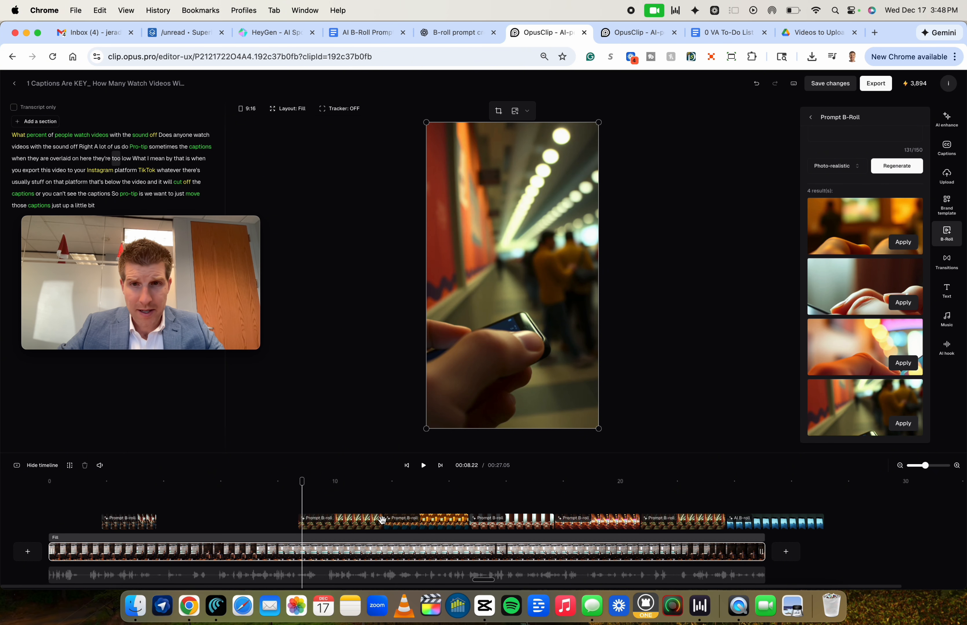
- Delete the four surplus smartphone clips from the timeline, keeping only the one that starts at about 8.7 seconds
click(416, 519)
key(BackSpace)
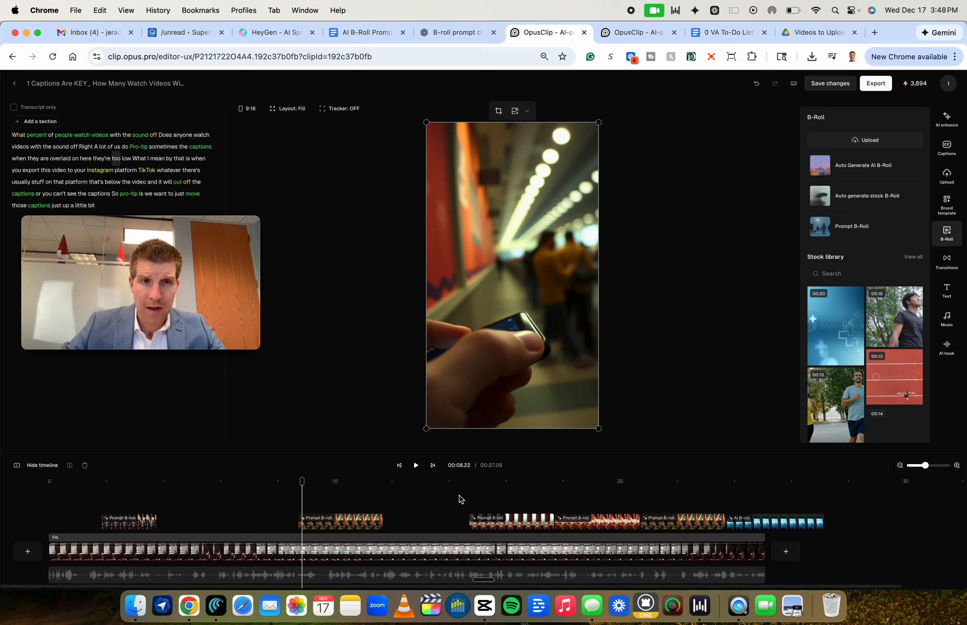
click(526, 519)
key(BackSpace)
click(606, 522)
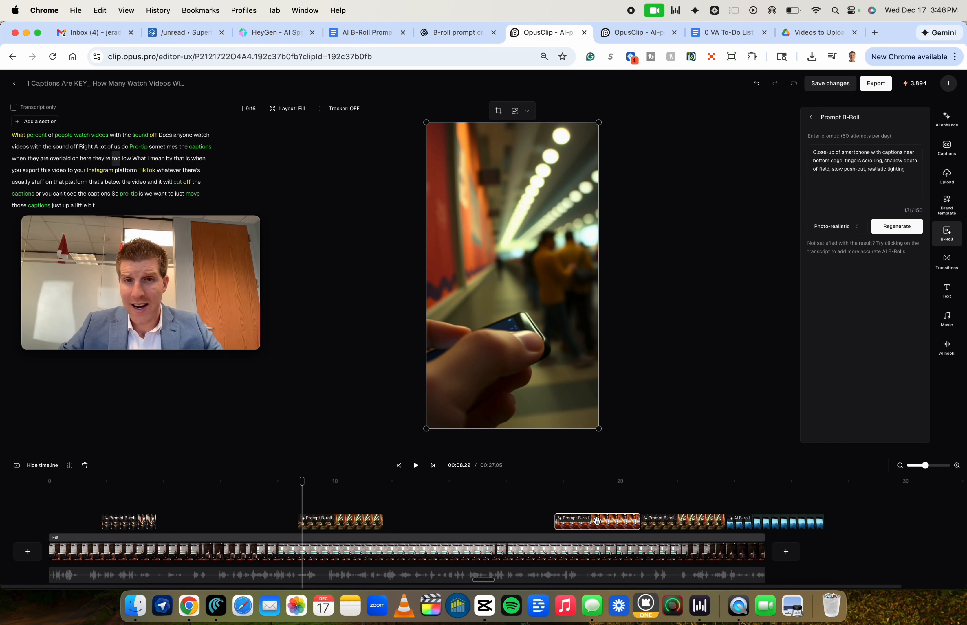
key(BackSpace)
click(658, 520)
key(BackSpace)
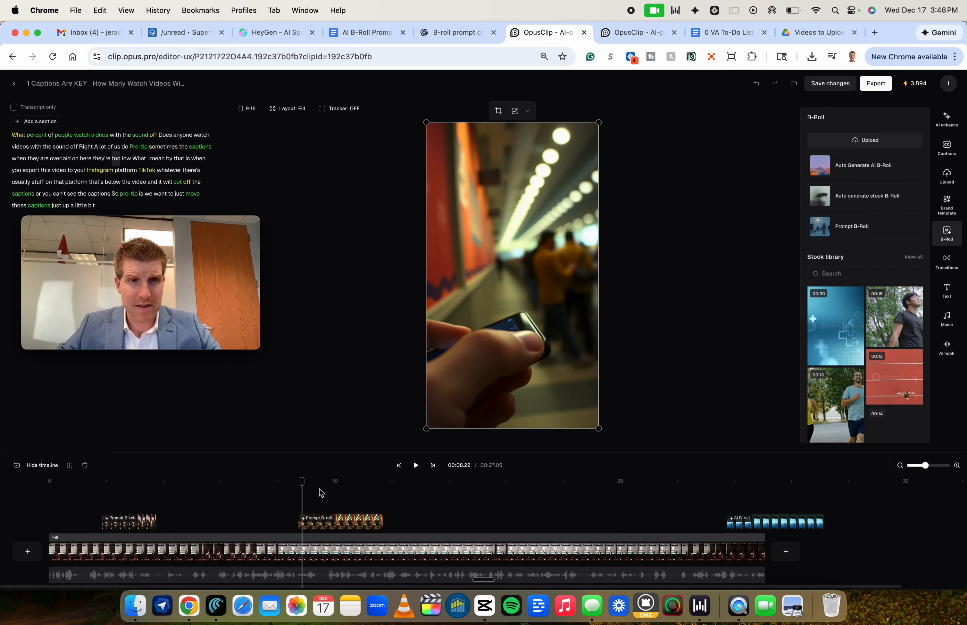
- Replay the smartphone clip against the speech and trim its end to about 9.8 seconds, after the word "low"
click(282, 496)
key(space)
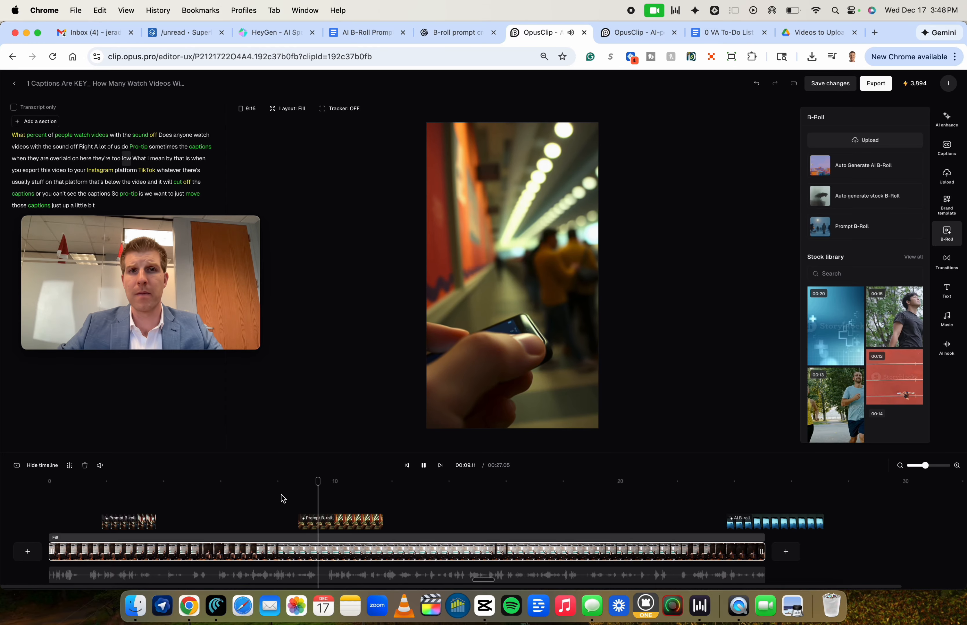
click(231, 497)
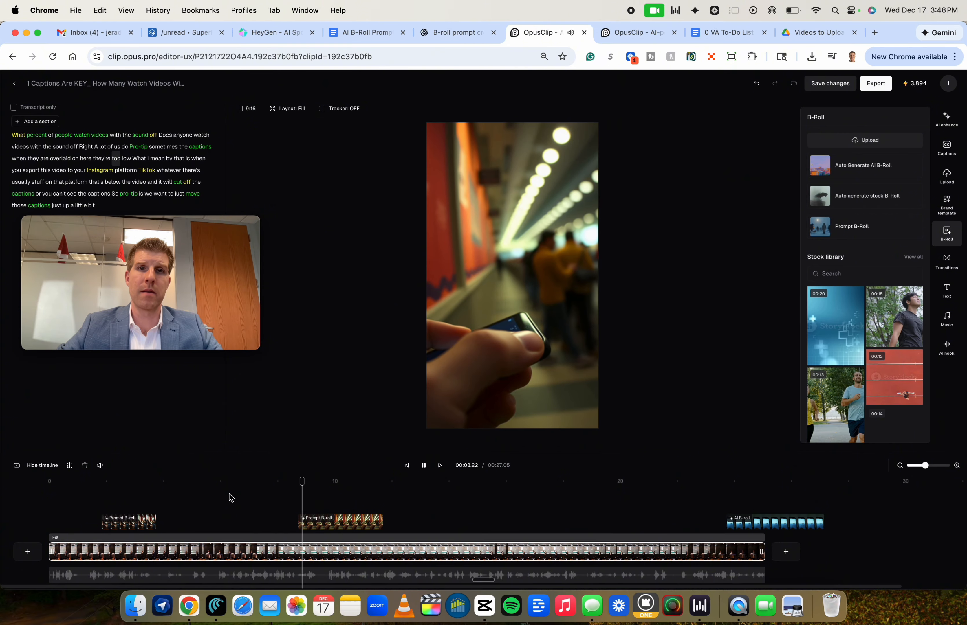
key(space)
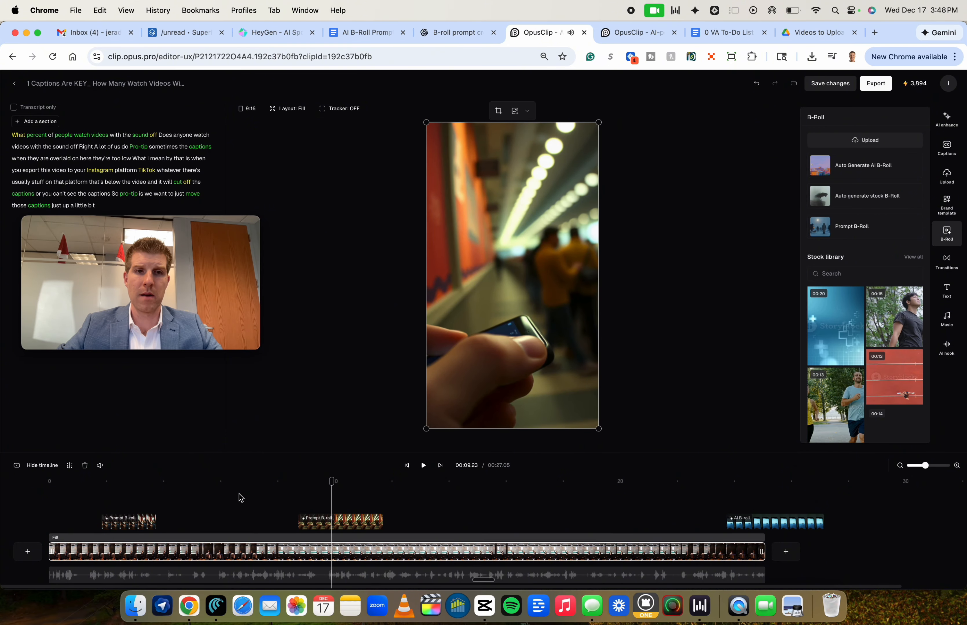
key(Left)
key(Left)
key(Left)
key(Left)
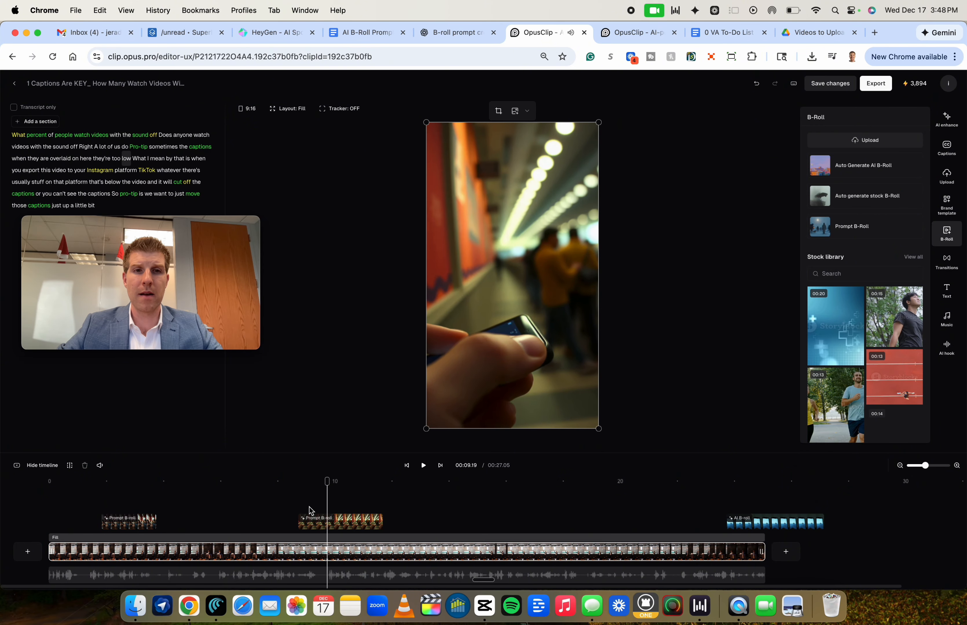
key(Right)
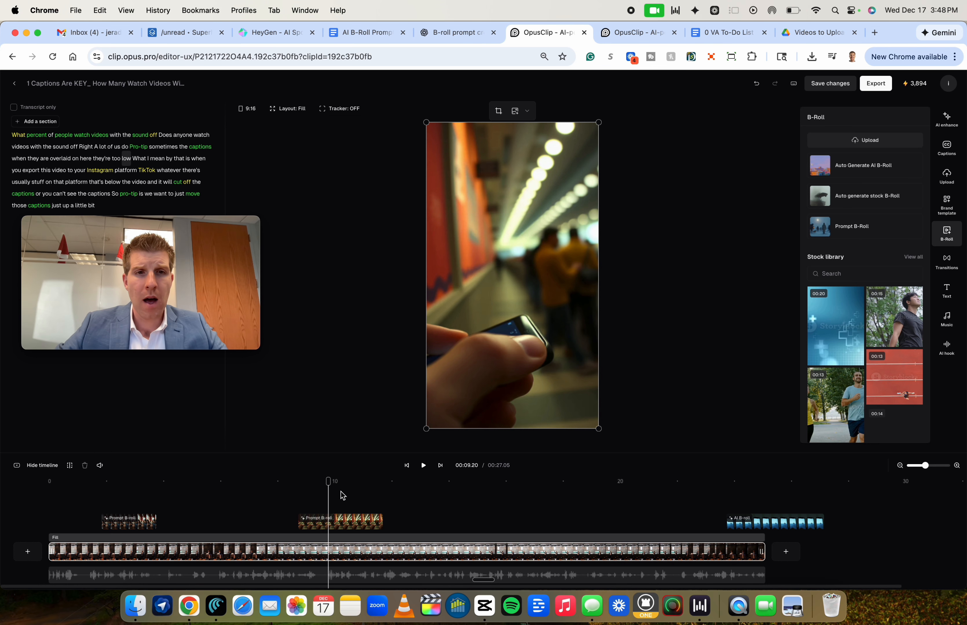
click(328, 518)
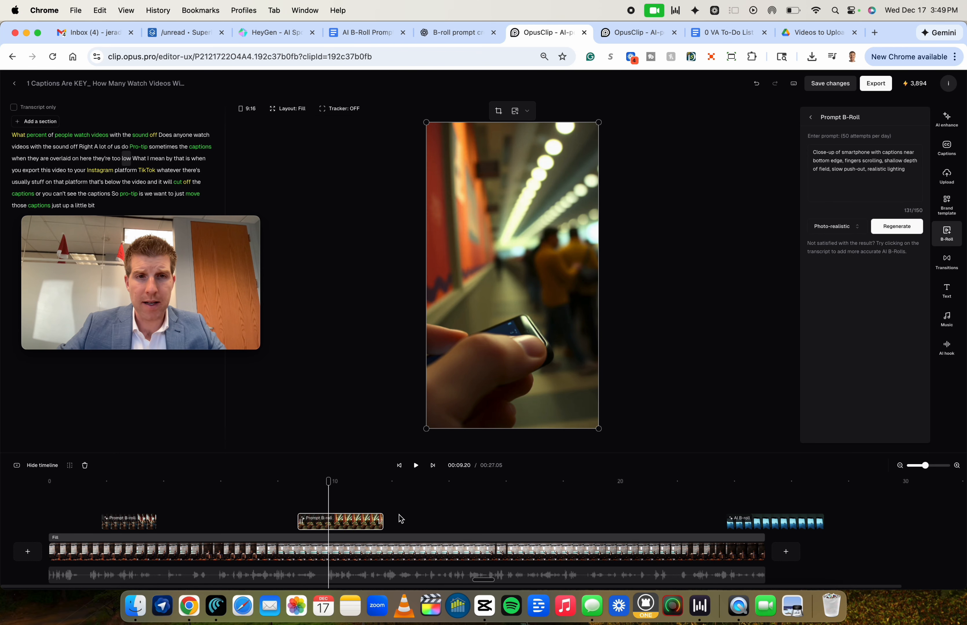
drag(379, 524, 322, 528)
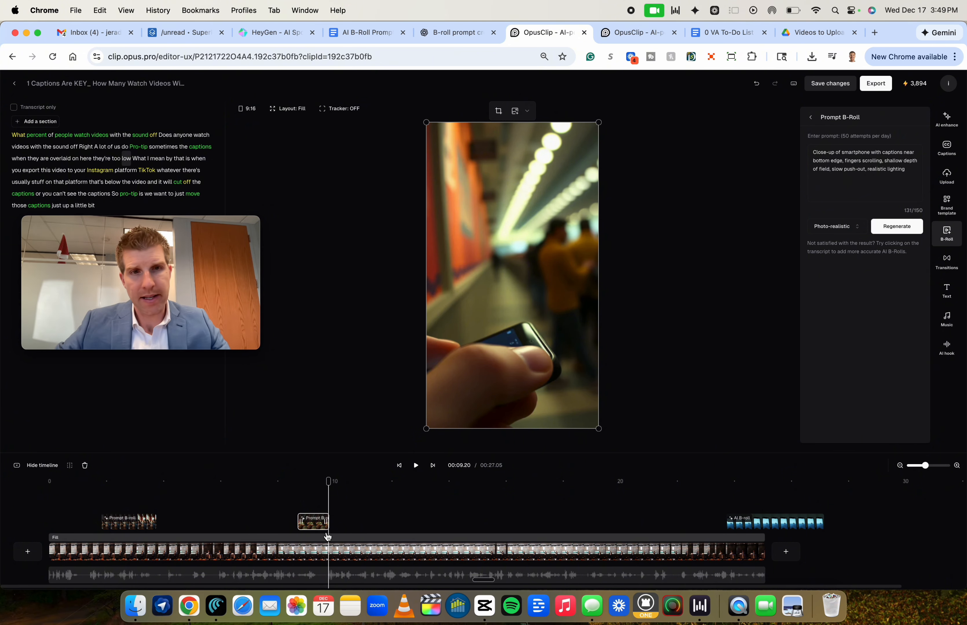
- Replay the speech from the trimmed smartphone clip onward and pause at about 14.9 seconds, on the word "there's"
click(294, 492)
key(space)
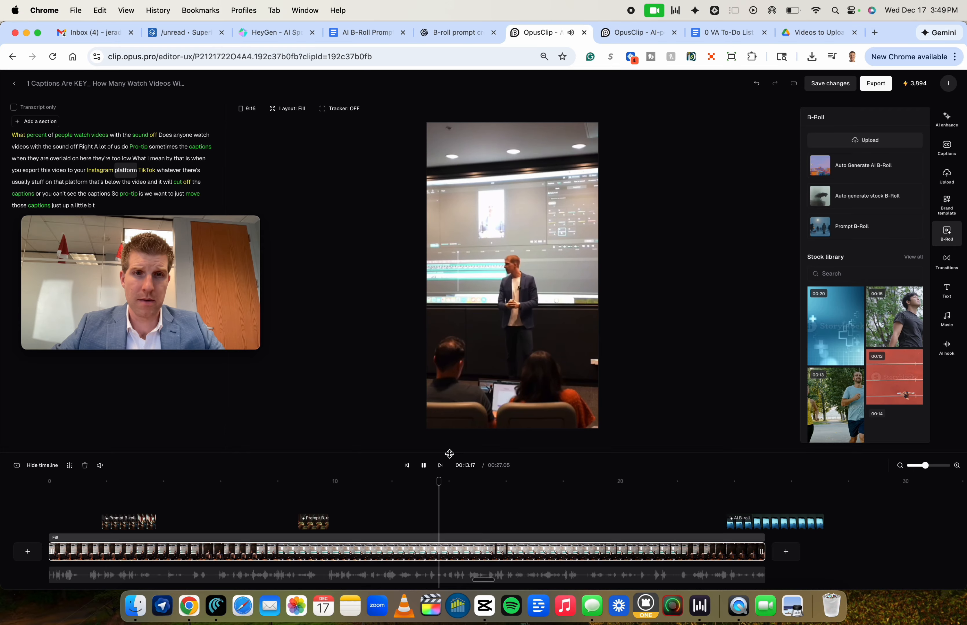
click(409, 519)
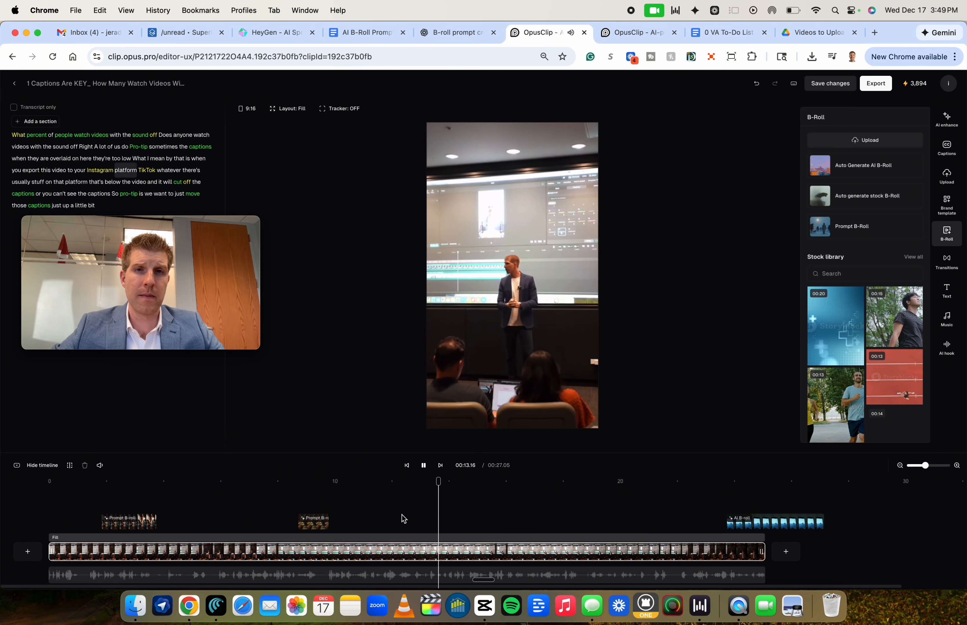
key(space)
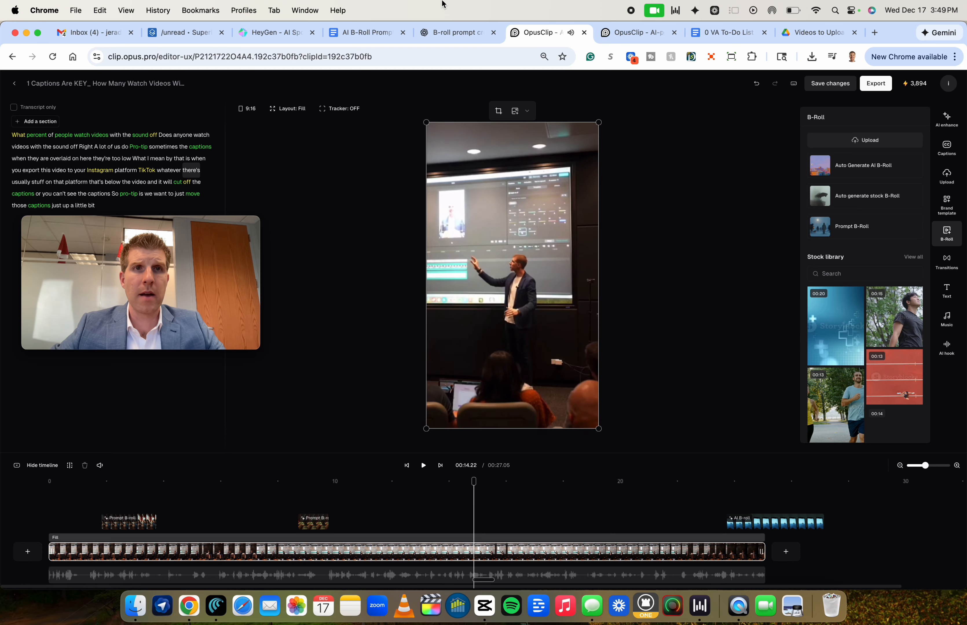
- Switch to ChatGPT and copy the fifth prompt, the professional exporting a video on a laptop at a desk
click(453, 33)
scroll(573, 349, up, 1)
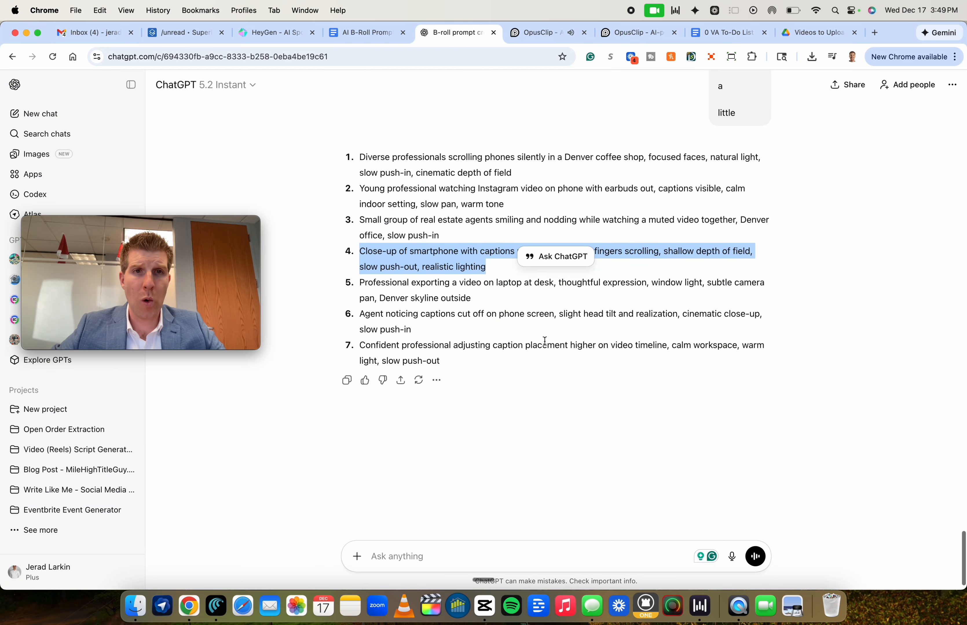
triple_click(431, 297)
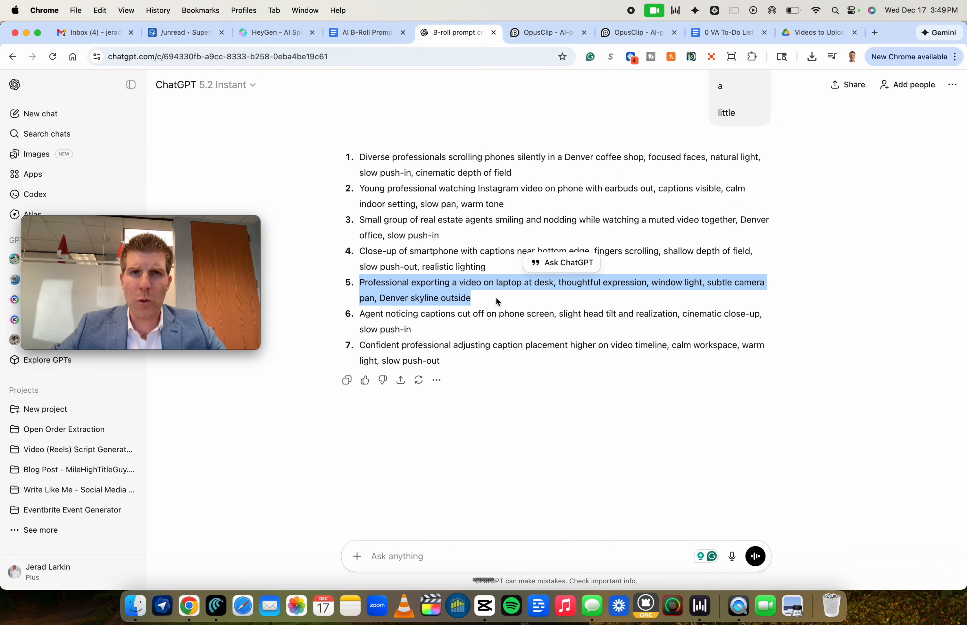
triple_click(444, 287)
key(super+c)
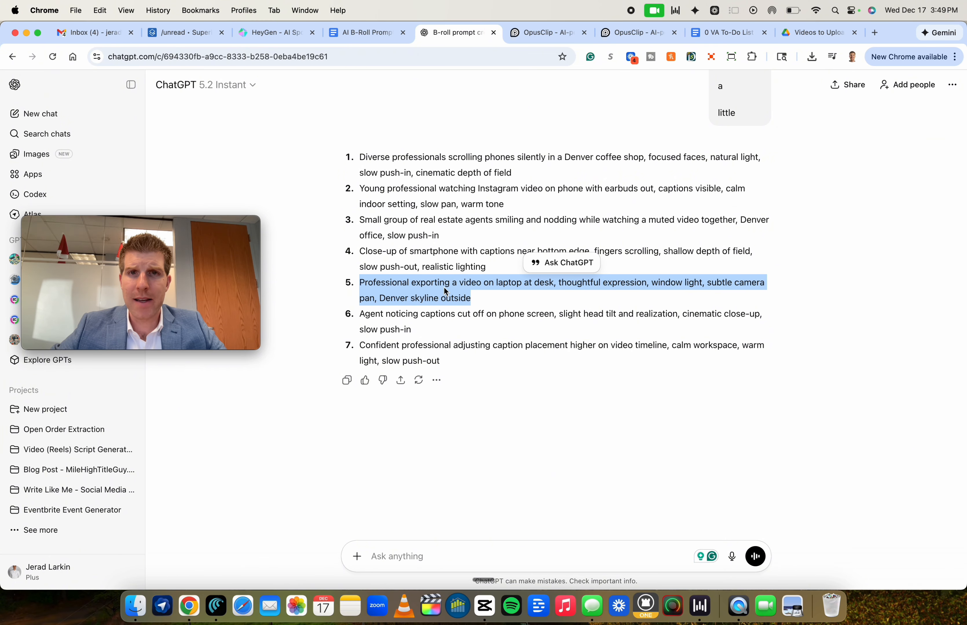
- Return to OpusClip, replay the speech after the smartphone clip, and pause at about 11 seconds, where "you export this video" begins
click(534, 35)
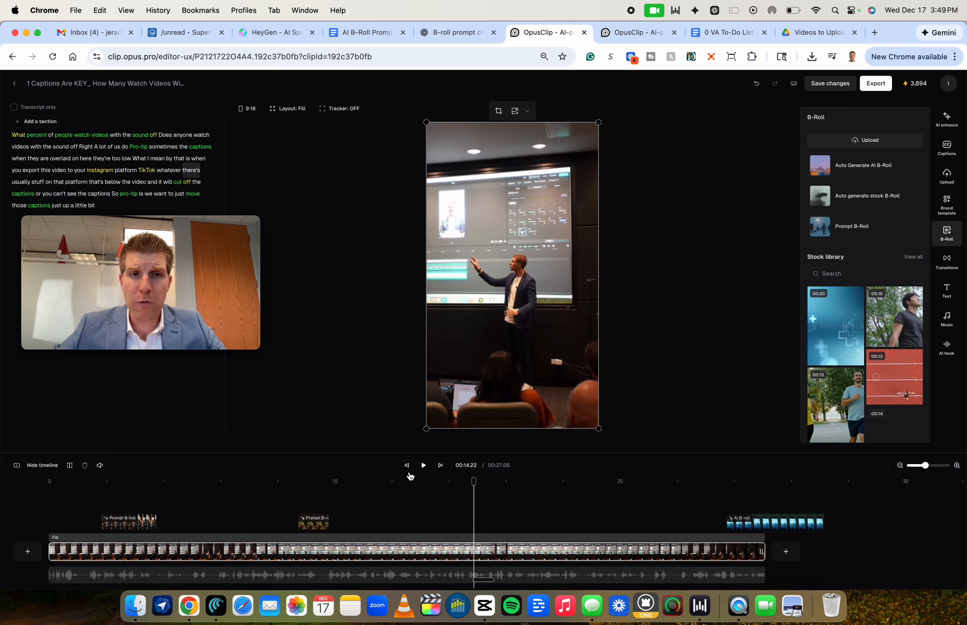
click(379, 499)
key(space)
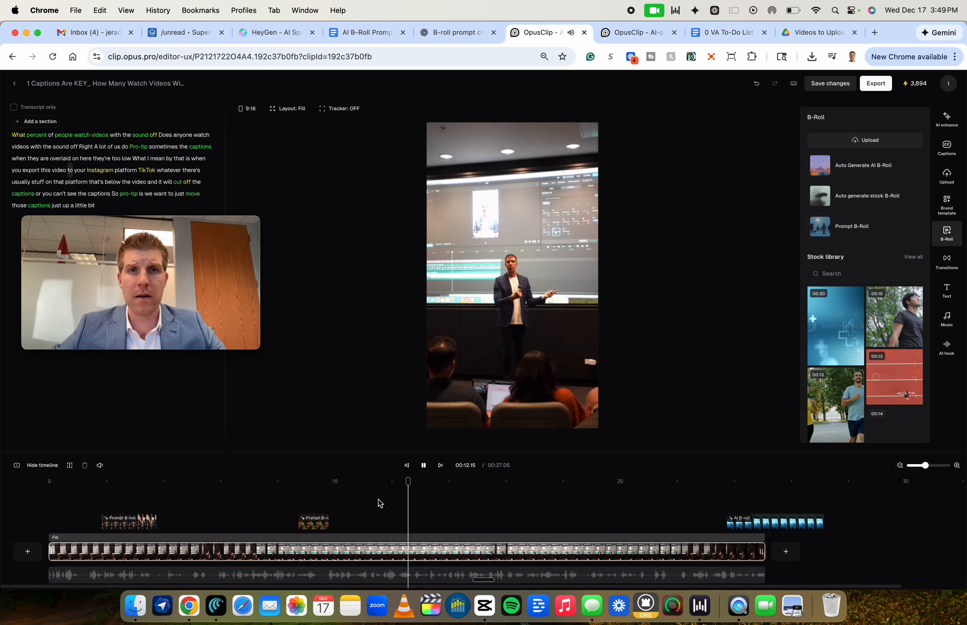
click(345, 508)
click(347, 508)
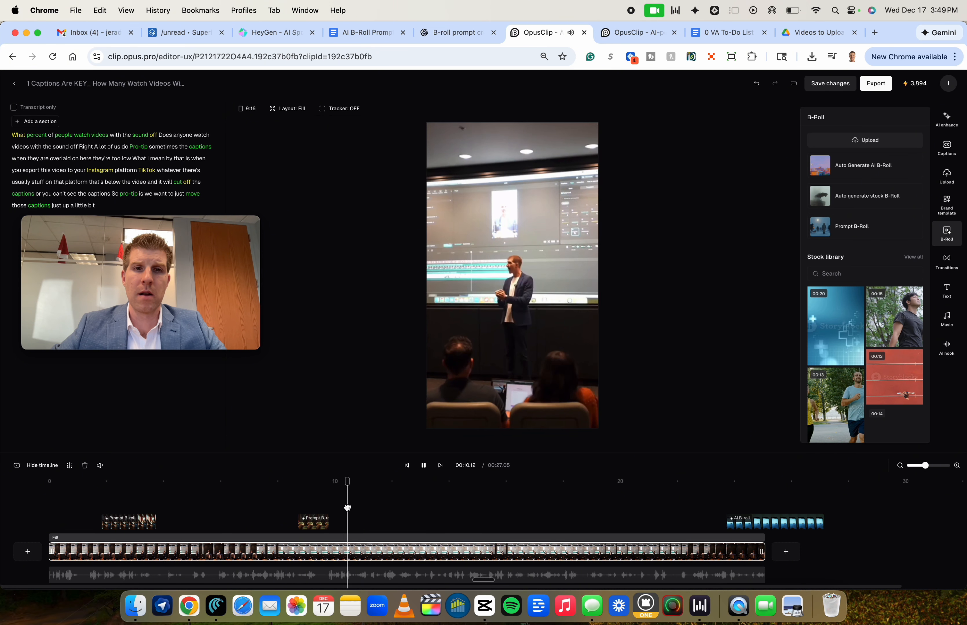
key(space)
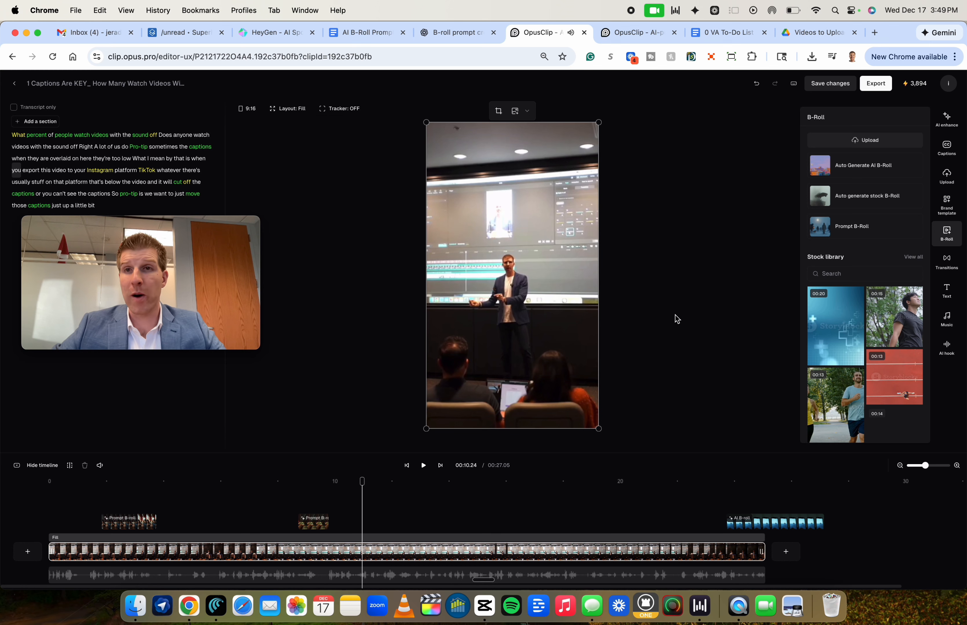
- Generate photo-realistic prompt B-roll from the copied prompt about a professional exporting a video on a laptop, and review the results
click(851, 226)
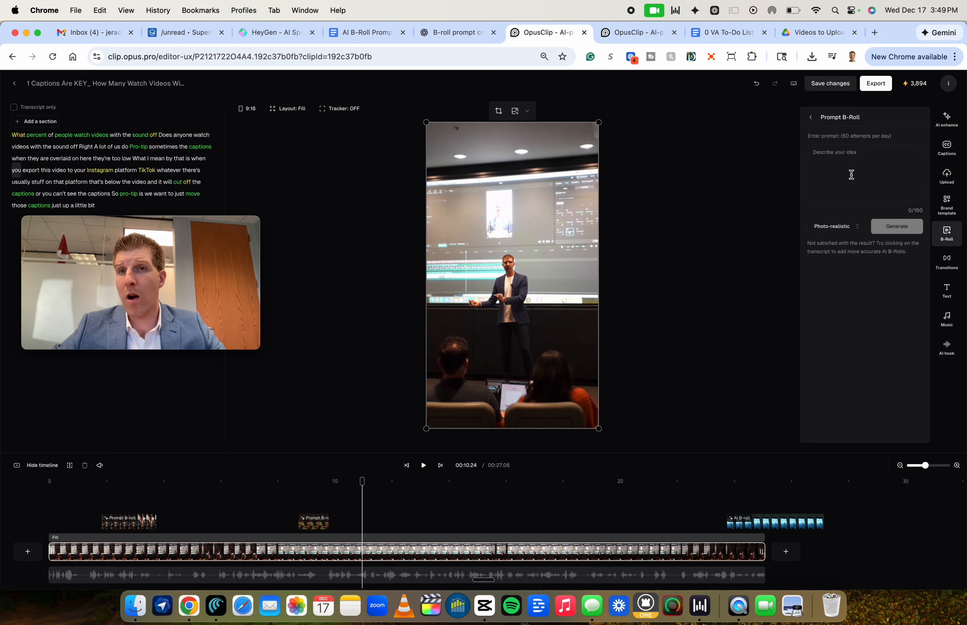
click(851, 174)
key(super+v)
click(892, 227)
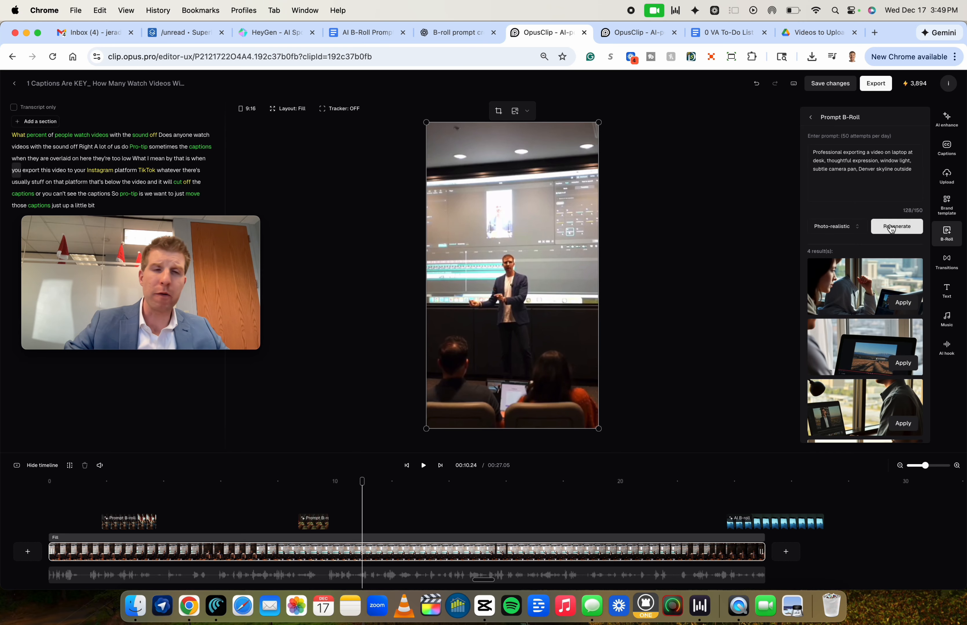
scroll(878, 341, down, 3)
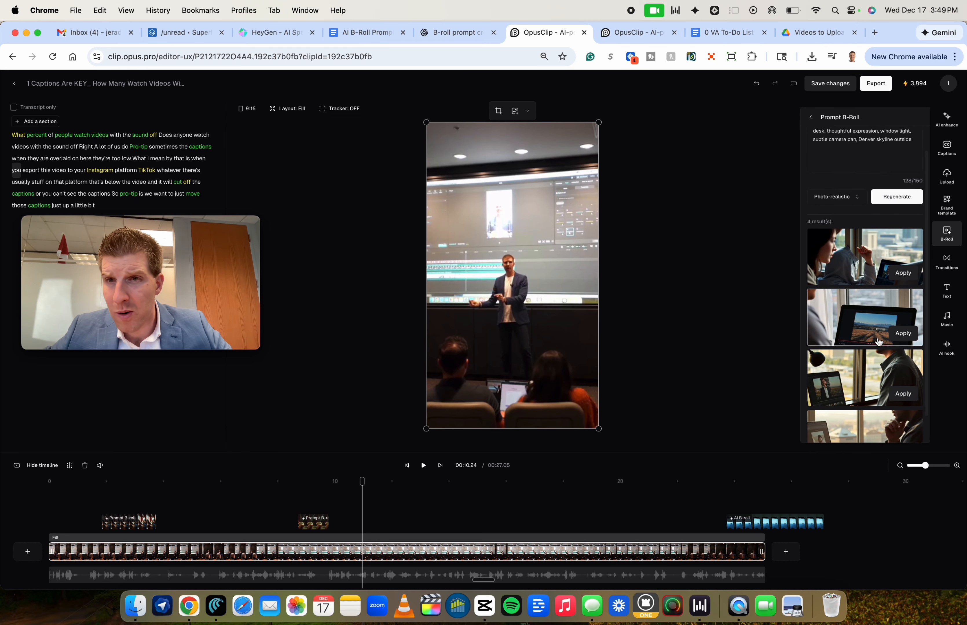
- Try the third and second laptop results at about 11 seconds, keep the second, and delete the third from the timeline
click(854, 354)
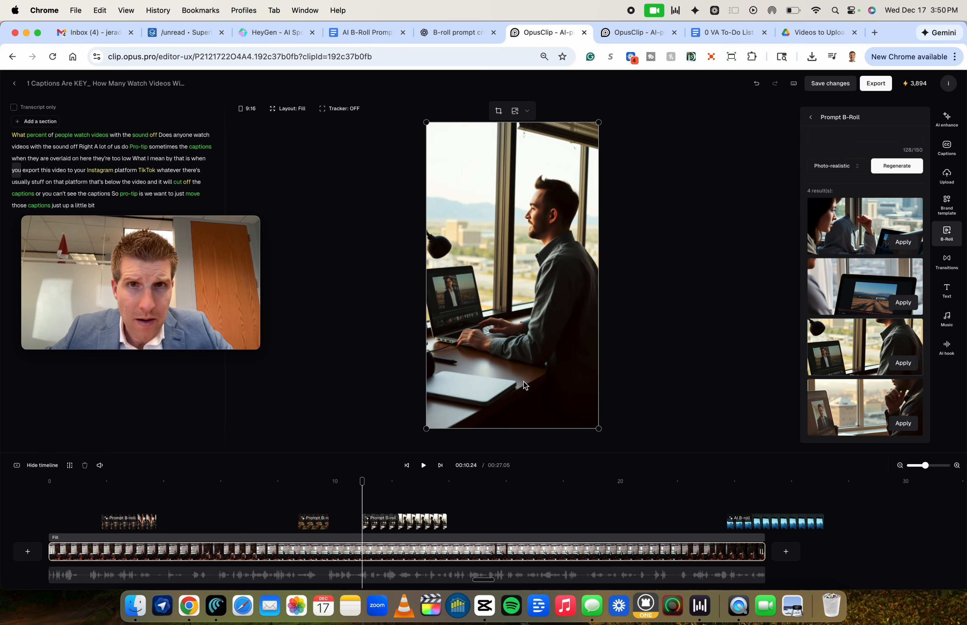
click(849, 299)
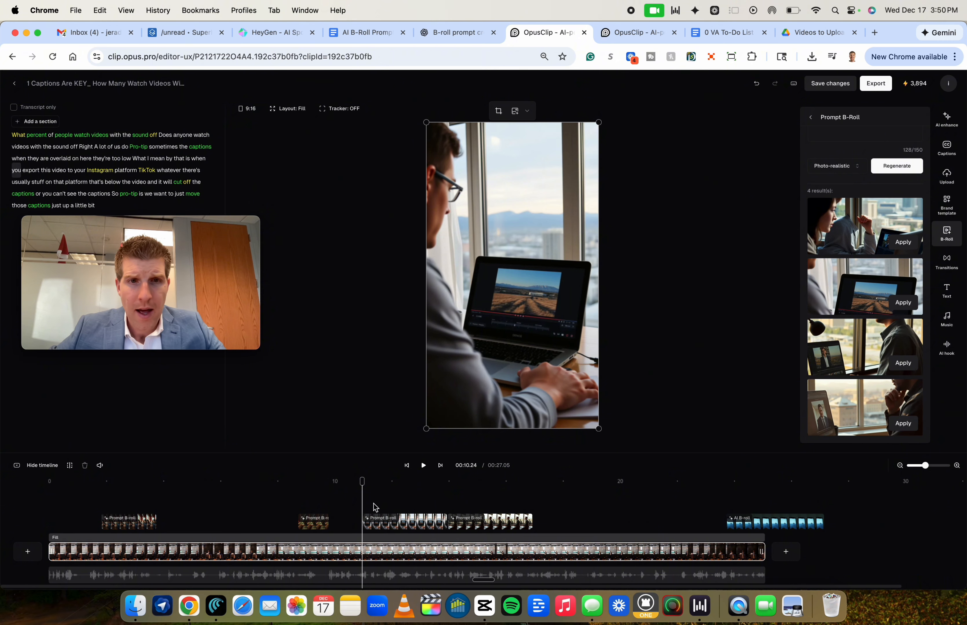
click(387, 525)
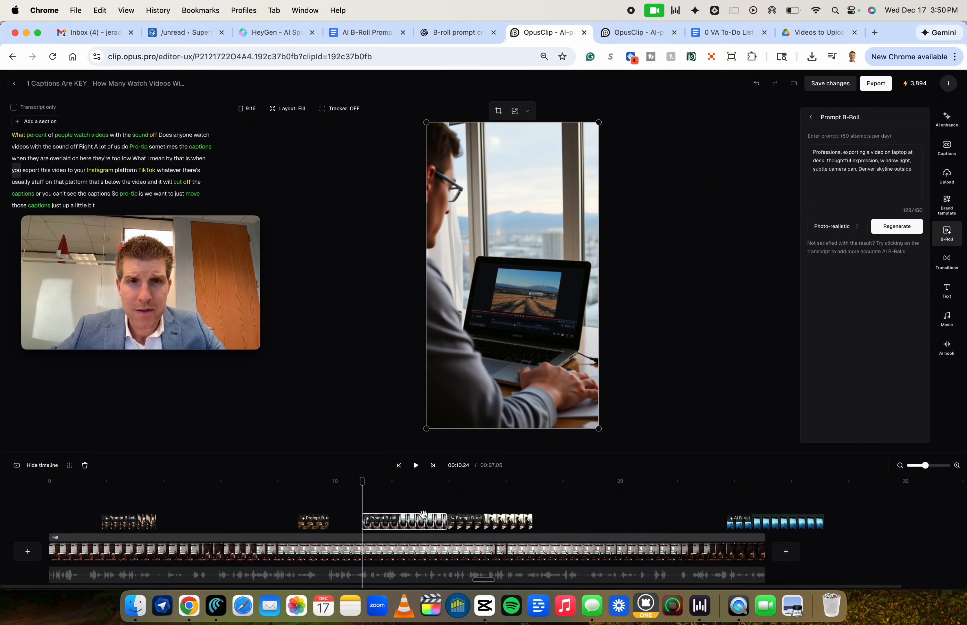
click(469, 527)
key(Delete)
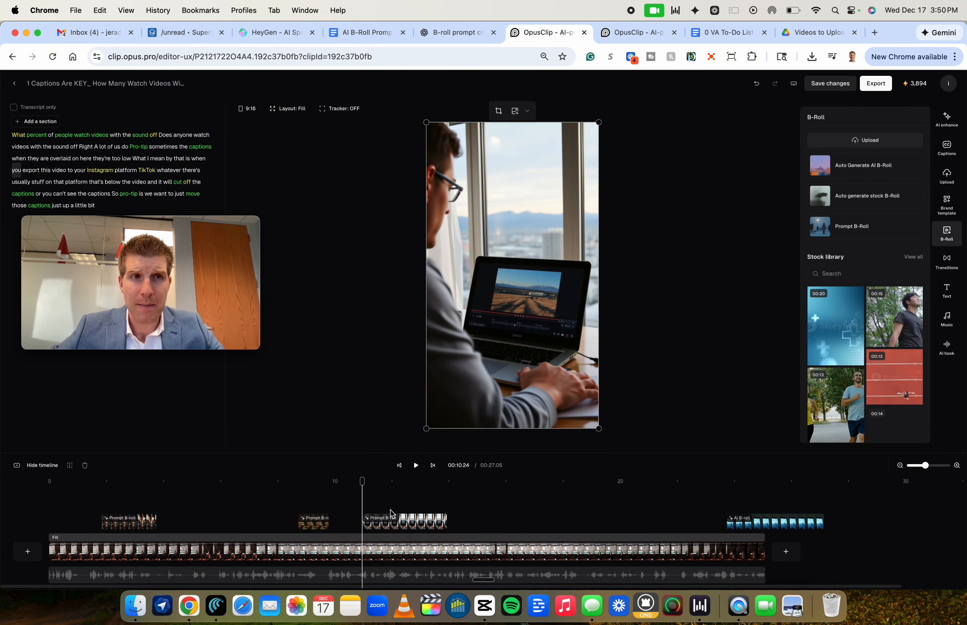
- Replay the laptop clip against the speech, trim its end to about 13 seconds around "your Instagram", and check the cut
key(space)
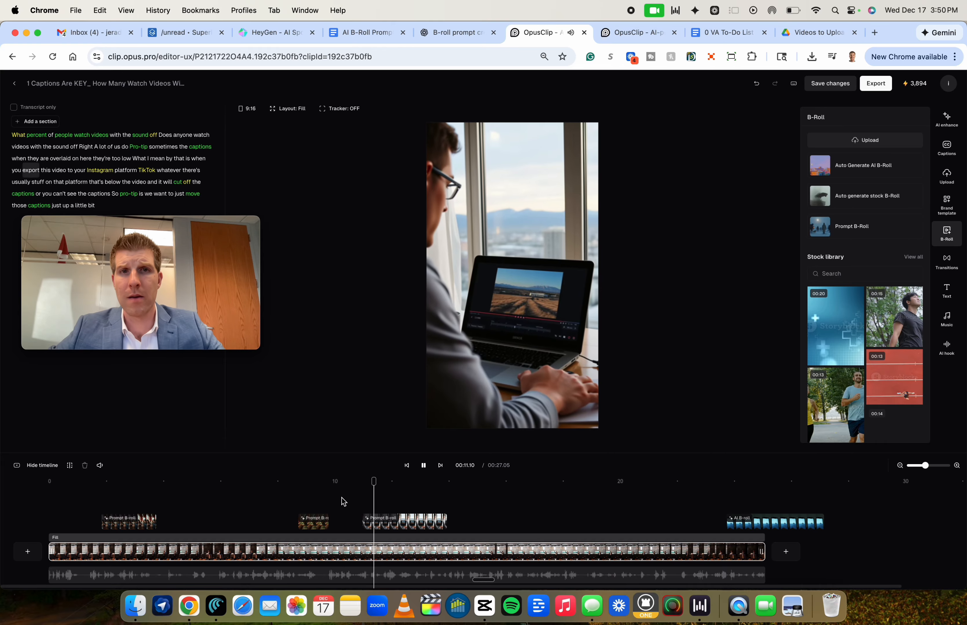
click(359, 501)
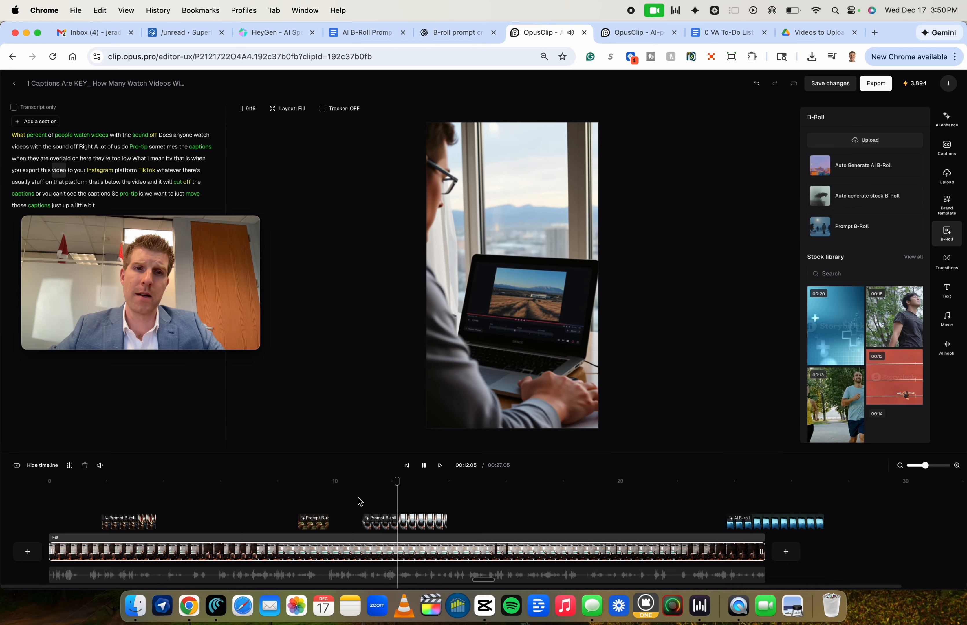
key(space)
click(413, 523)
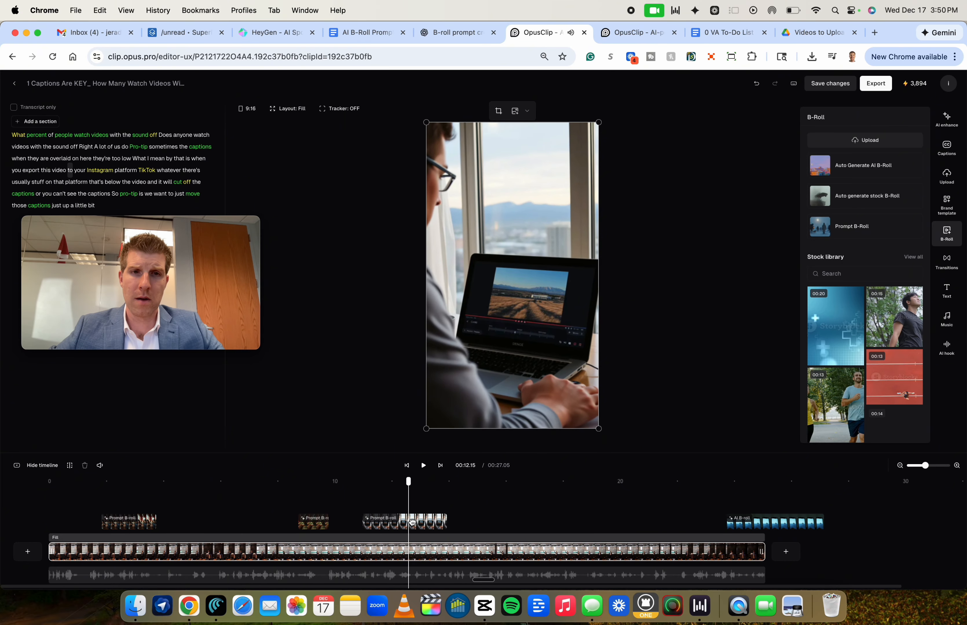
click(385, 498)
key(space)
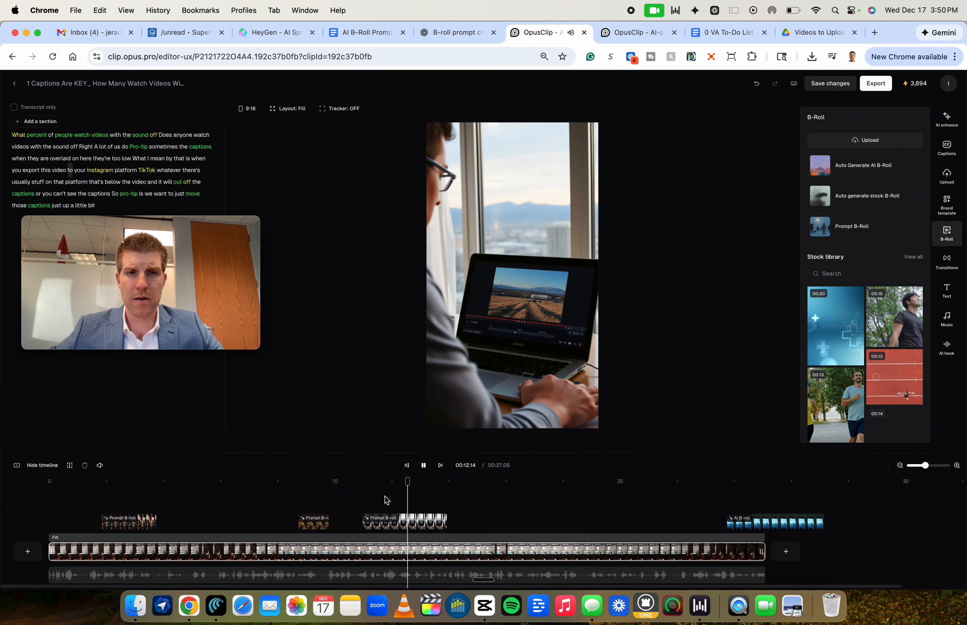
key(space)
click(418, 524)
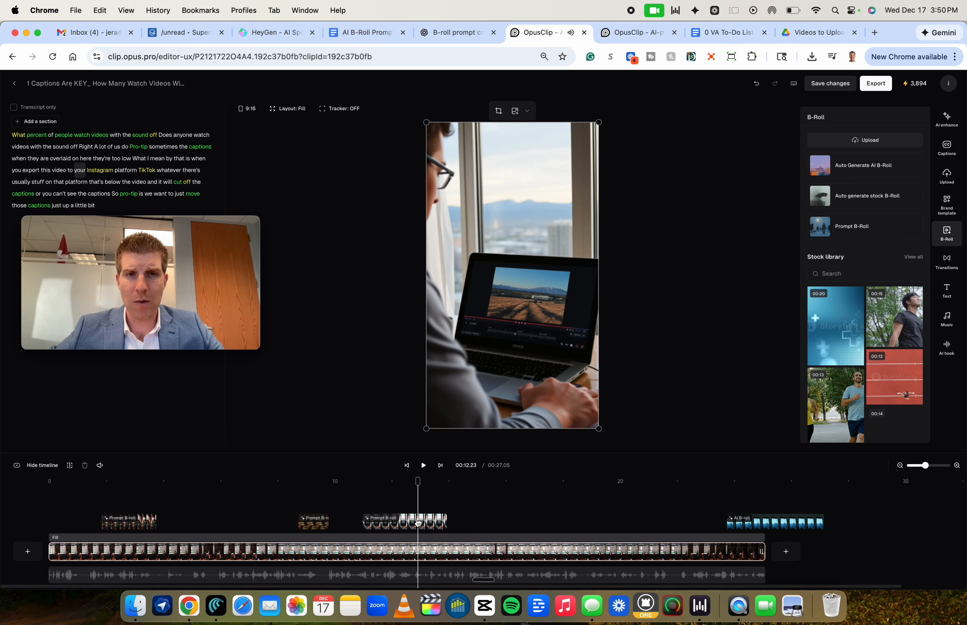
click(442, 524)
drag(442, 524, 414, 526)
click(383, 486)
key(space)
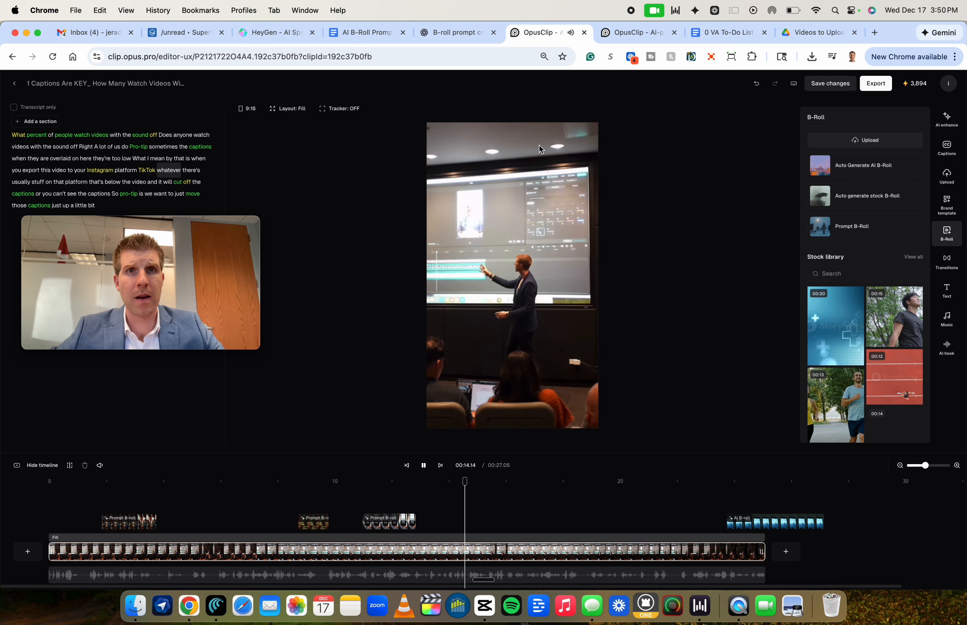
- Switch to ChatGPT and copy the sixth prompt, the agent noticing captions cut off on a phone screen
click(458, 33)
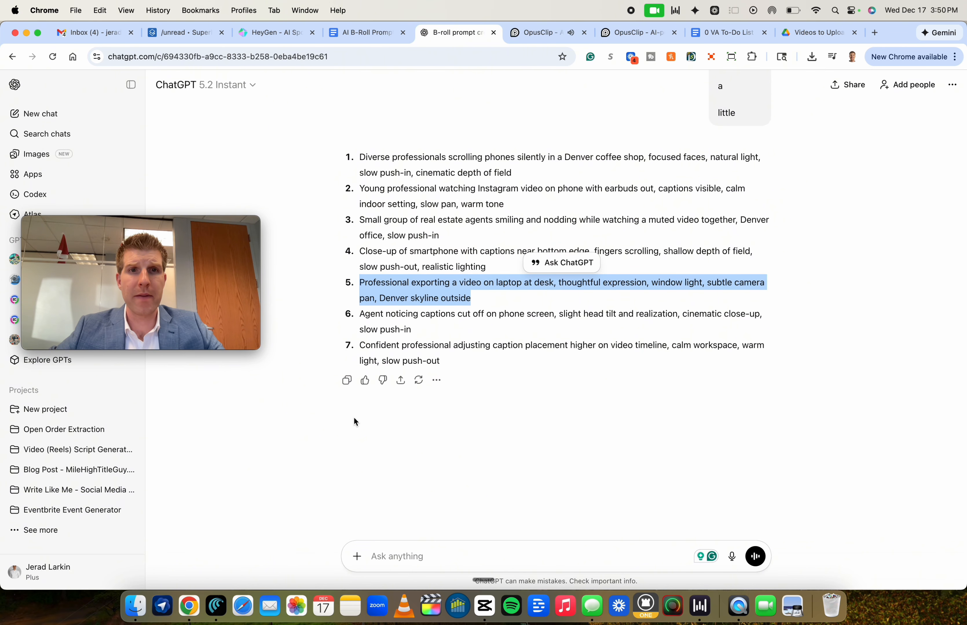
triple_click(404, 324)
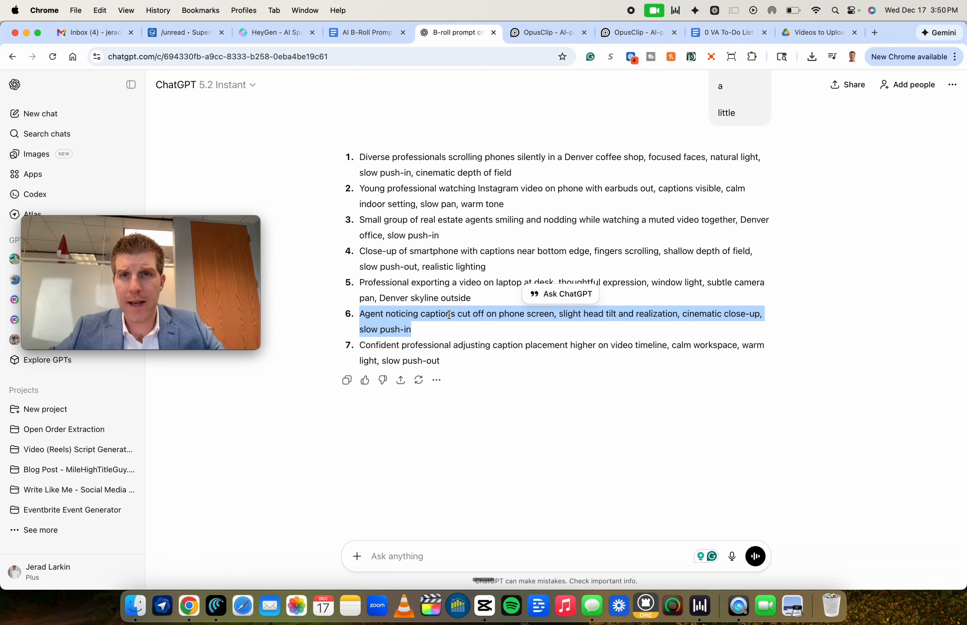
click(403, 337)
triple_click(407, 313)
key(super+c)
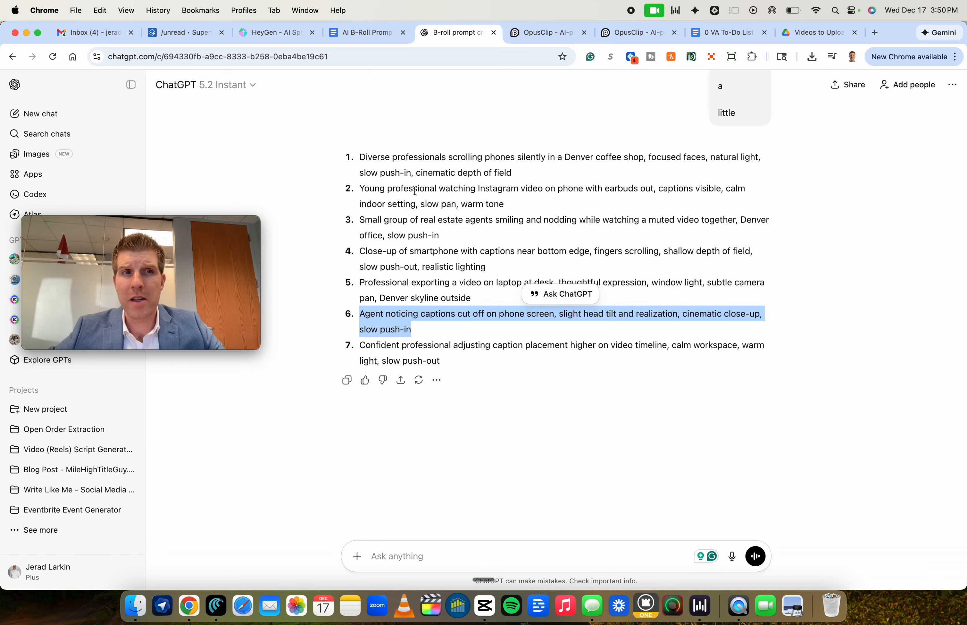
- Return to OpusClip, replay the speech after the laptop clip, and pause at about 15 seconds, at "usually stuff"
click(530, 34)
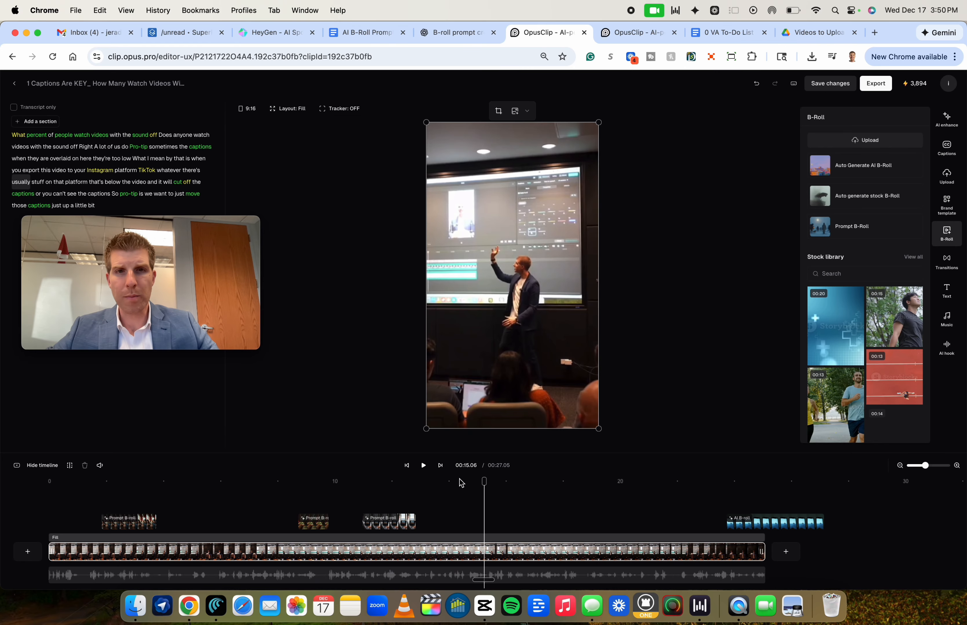
click(405, 506)
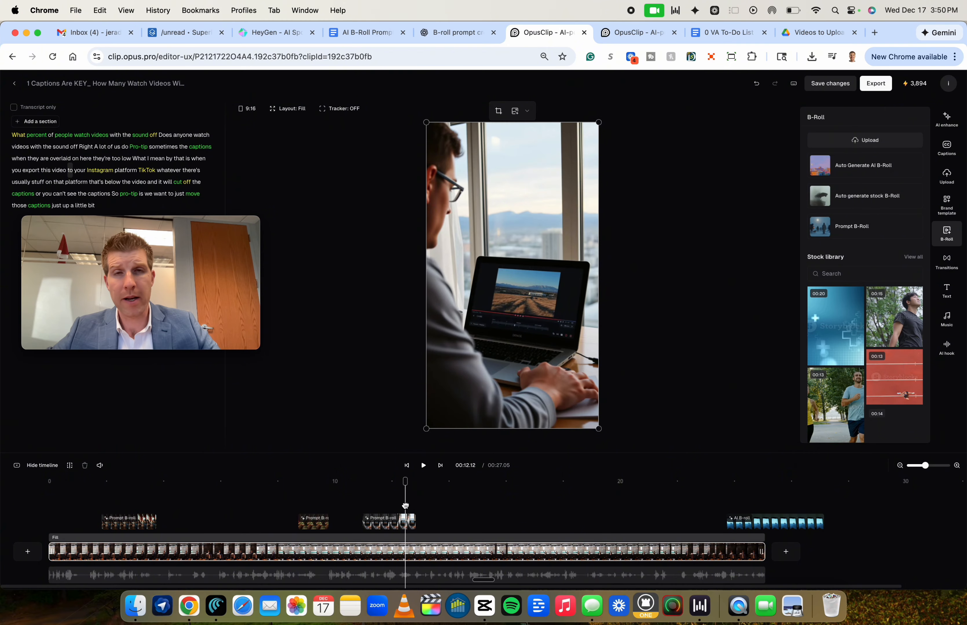
key(space)
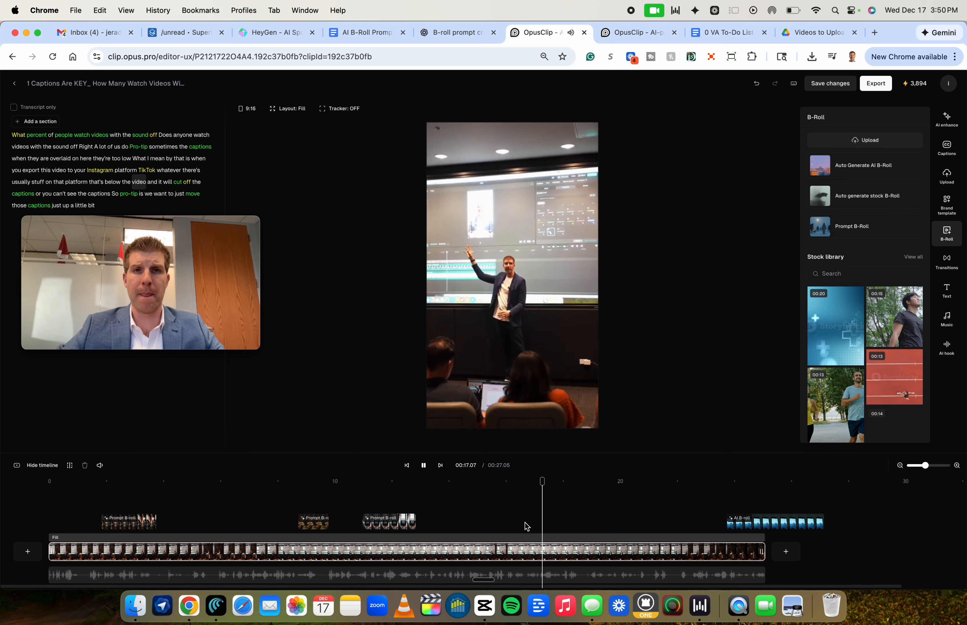
click(475, 502)
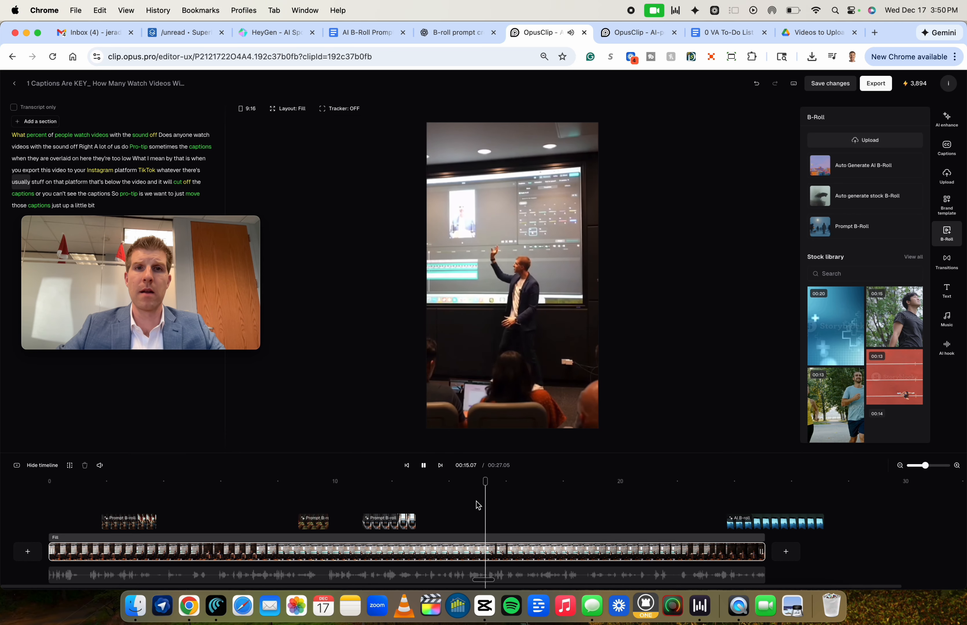
click(475, 501)
key(space)
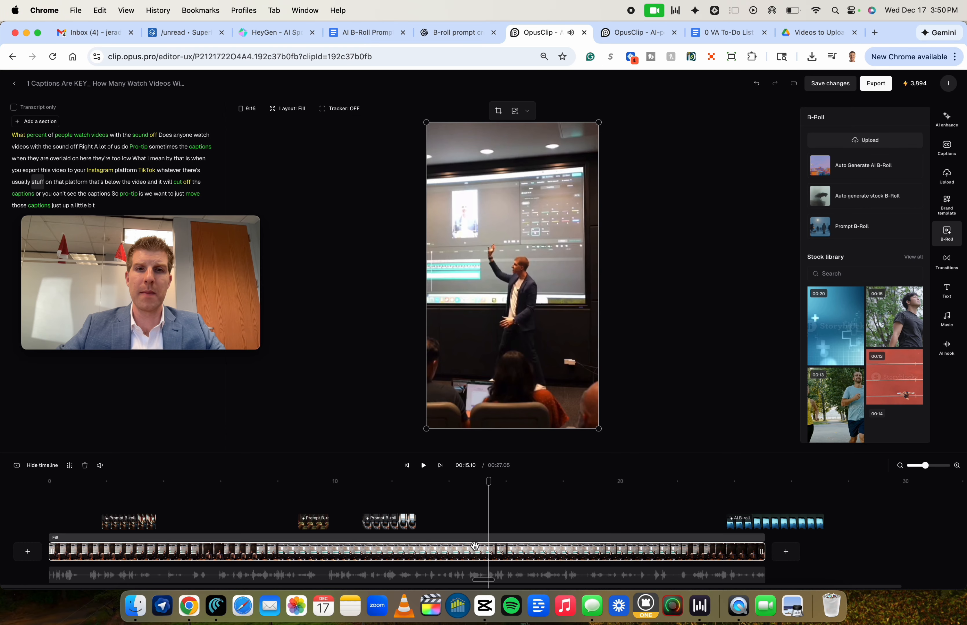
- Generate photo-realistic prompt B-roll from the copied prompt about an agent noticing captions cut off on a phone screen
click(846, 236)
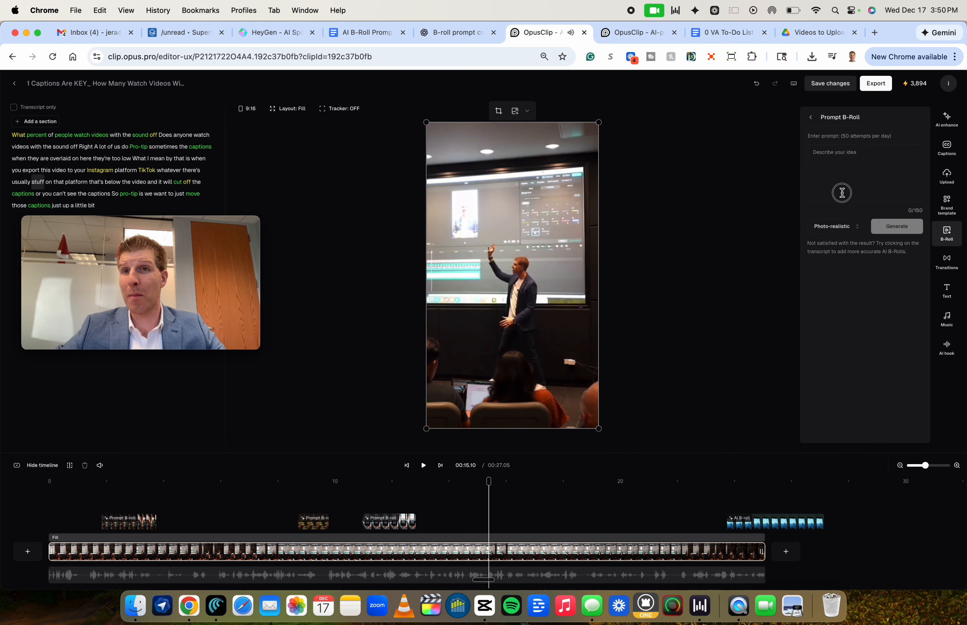
click(841, 193)
key(super+v)
click(881, 228)
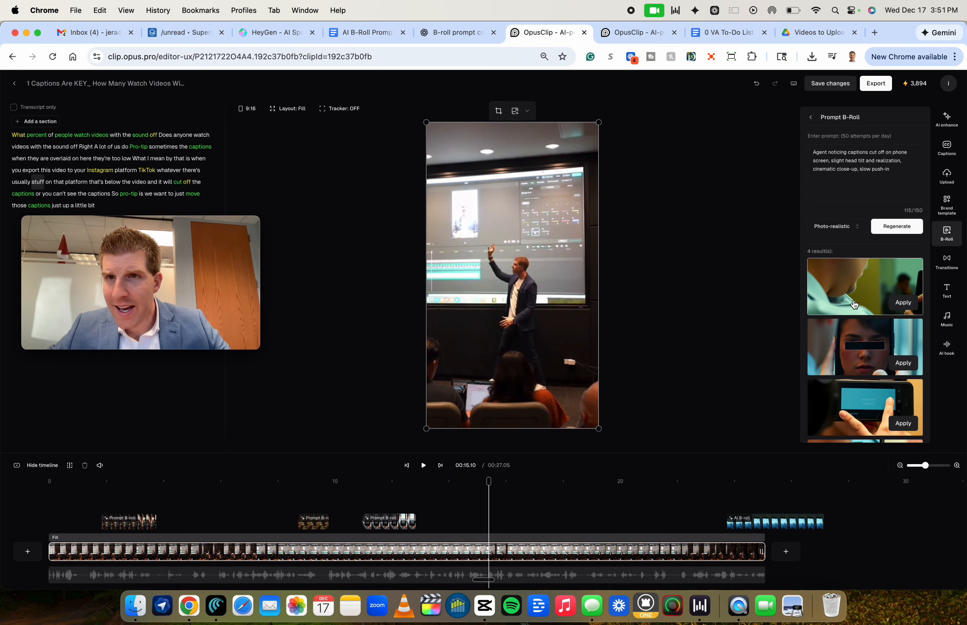
- Try the first, fourth and third agent results at about 15 seconds, and apply the first one again in front
scroll(871, 291, down, 1)
click(870, 268)
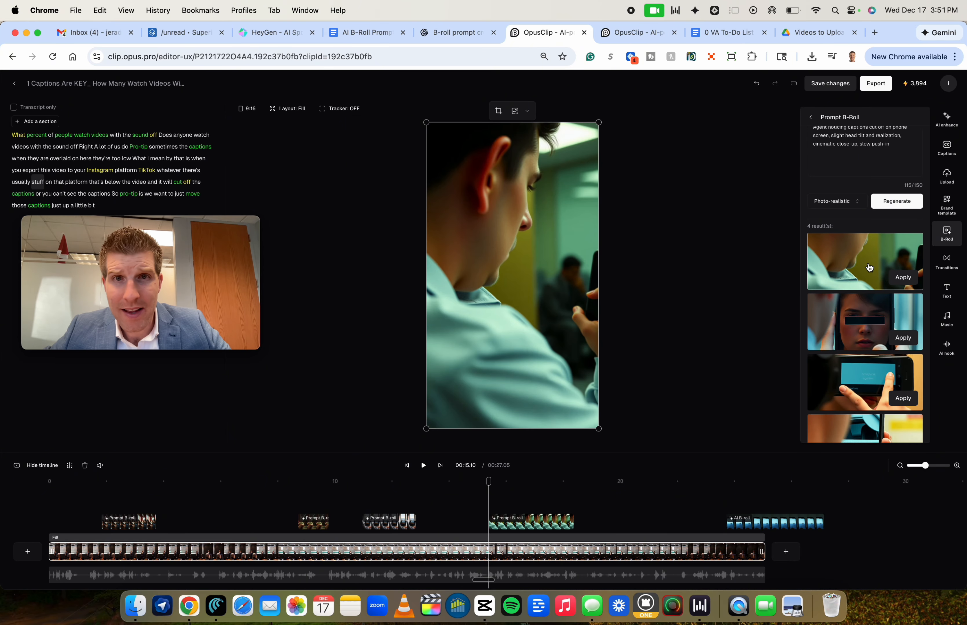
scroll(872, 338, down, 1)
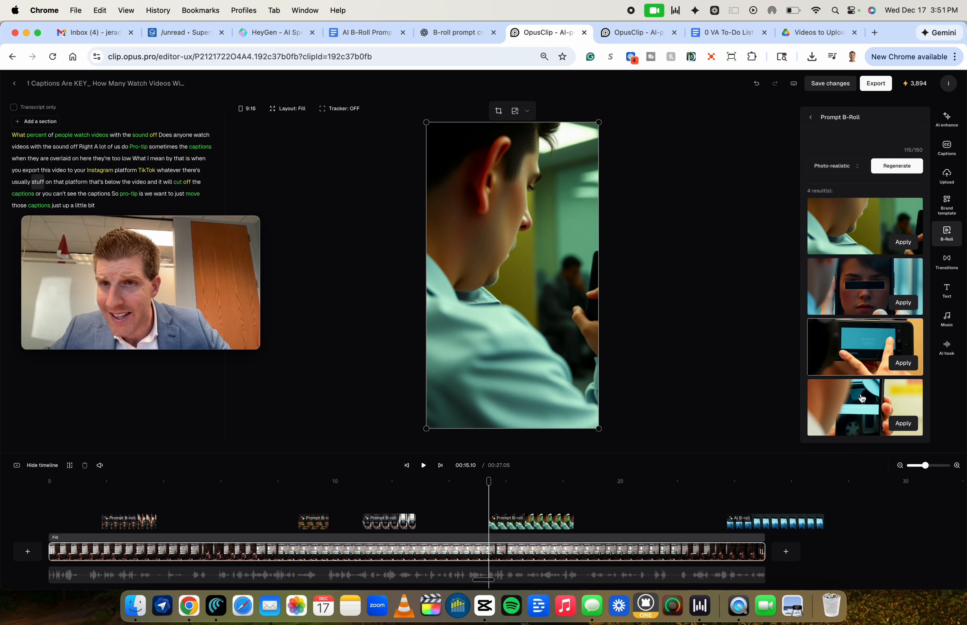
click(859, 410)
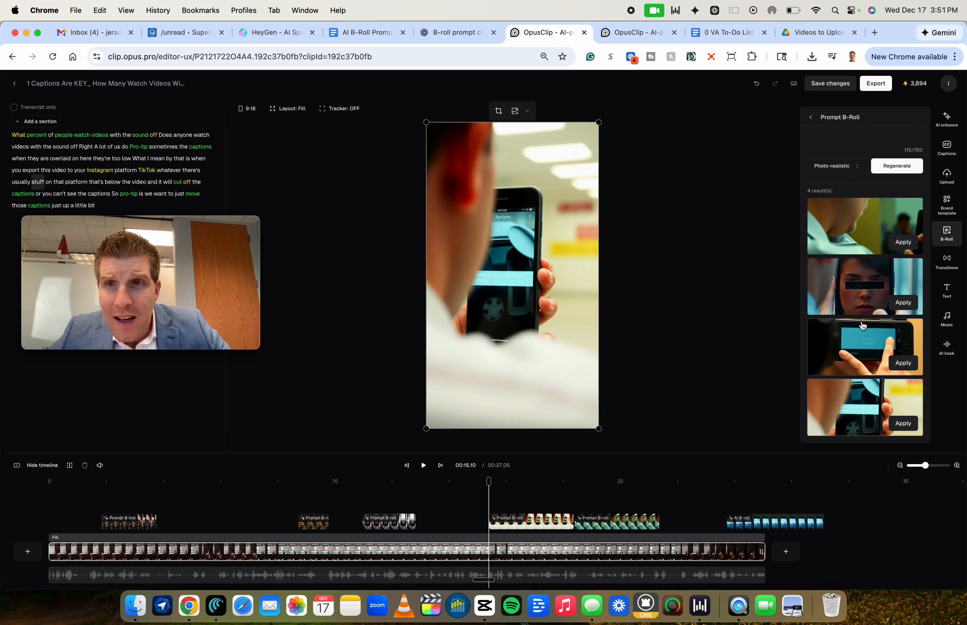
click(866, 291)
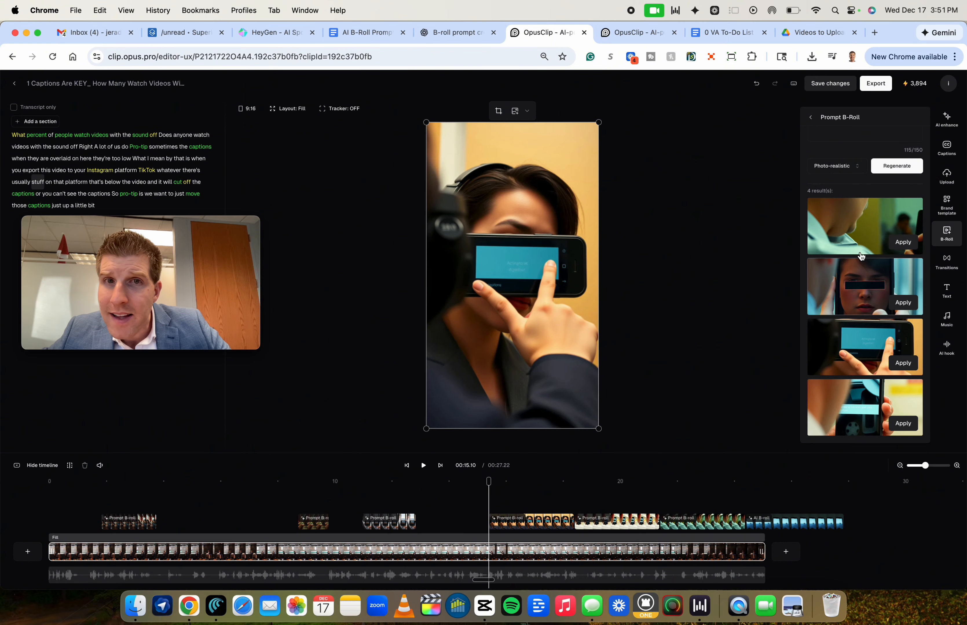
click(854, 231)
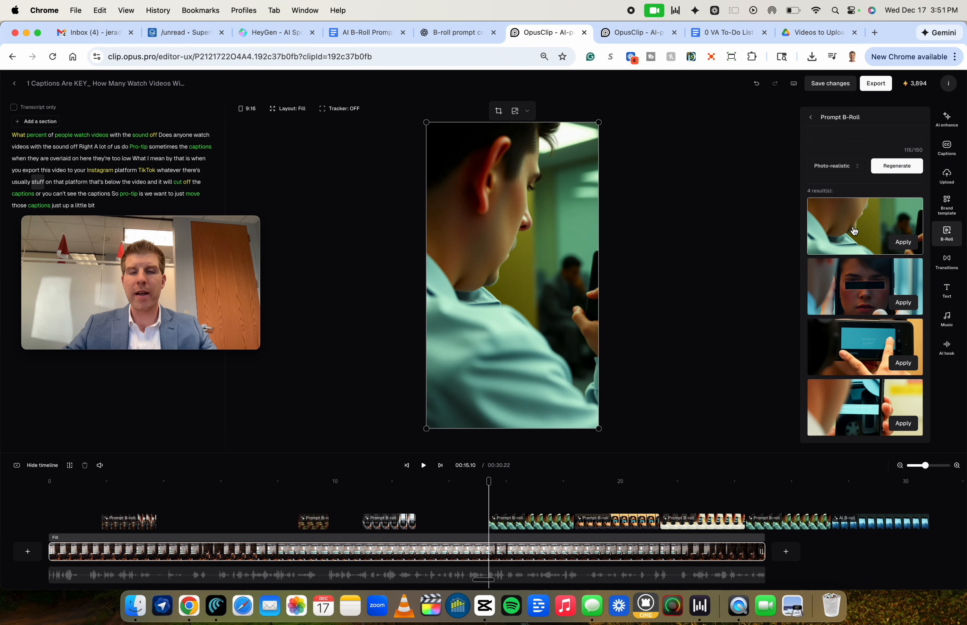
- Delete the three extra prompt B-roll clips that follow the newly placed agent clip on the timeline
click(614, 514)
drag(629, 504, 773, 521)
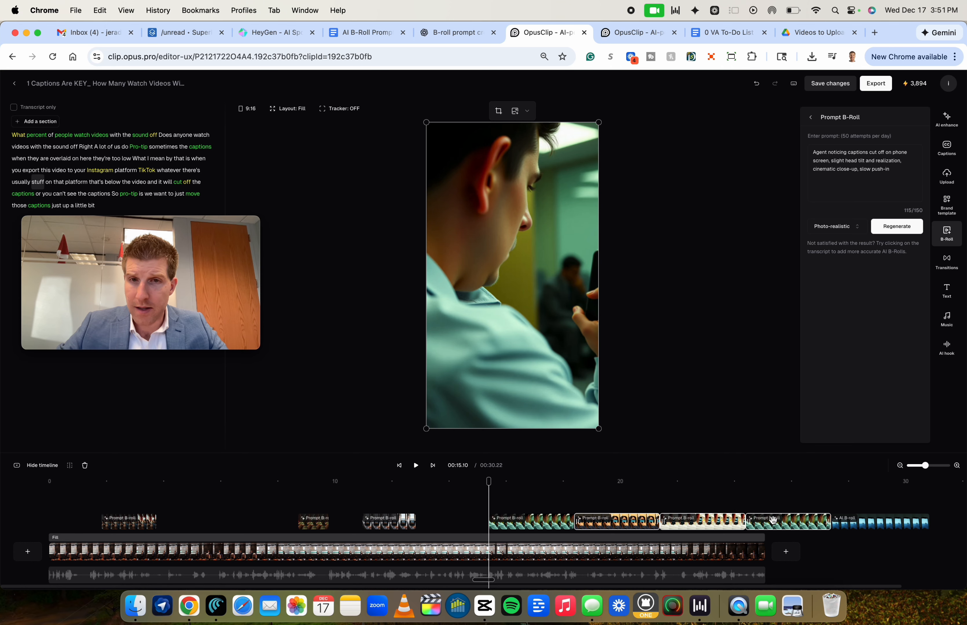
key(Delete)
- Replay the agent clip against the speech and trim its end to about 16.5 seconds, at "that's below the video"
click(459, 515)
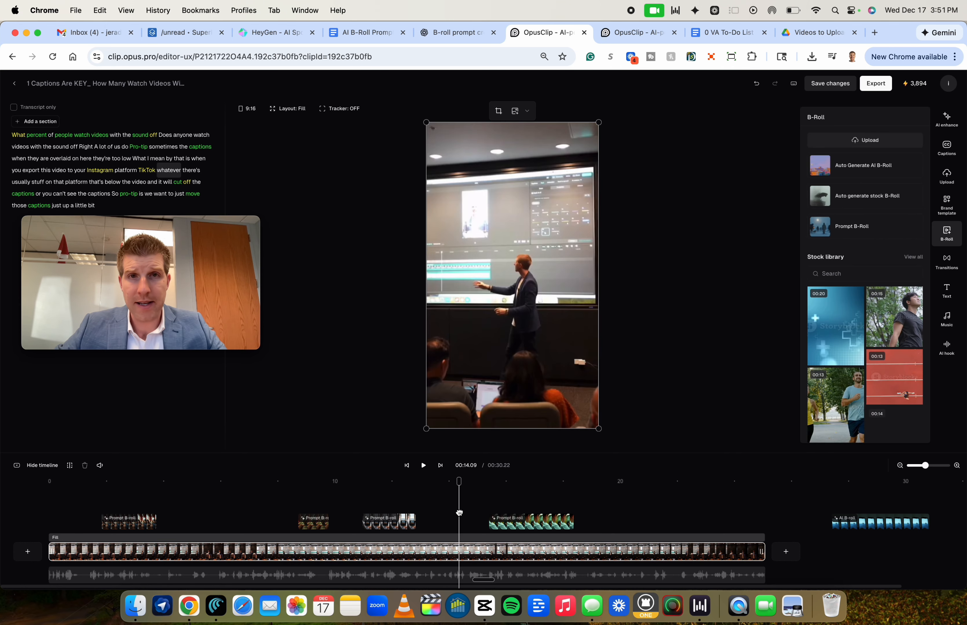
key(space)
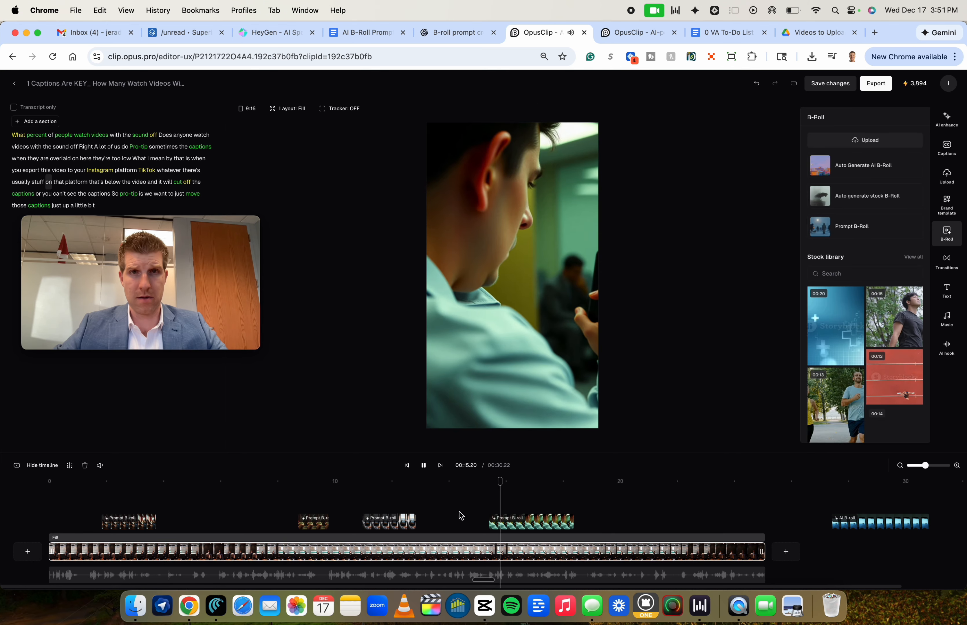
click(460, 516)
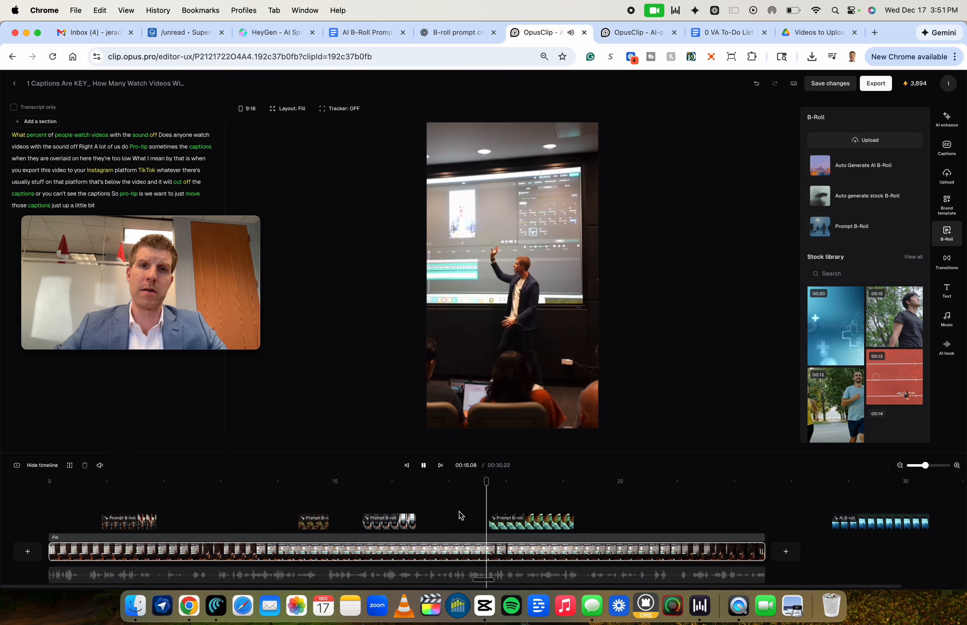
key(space)
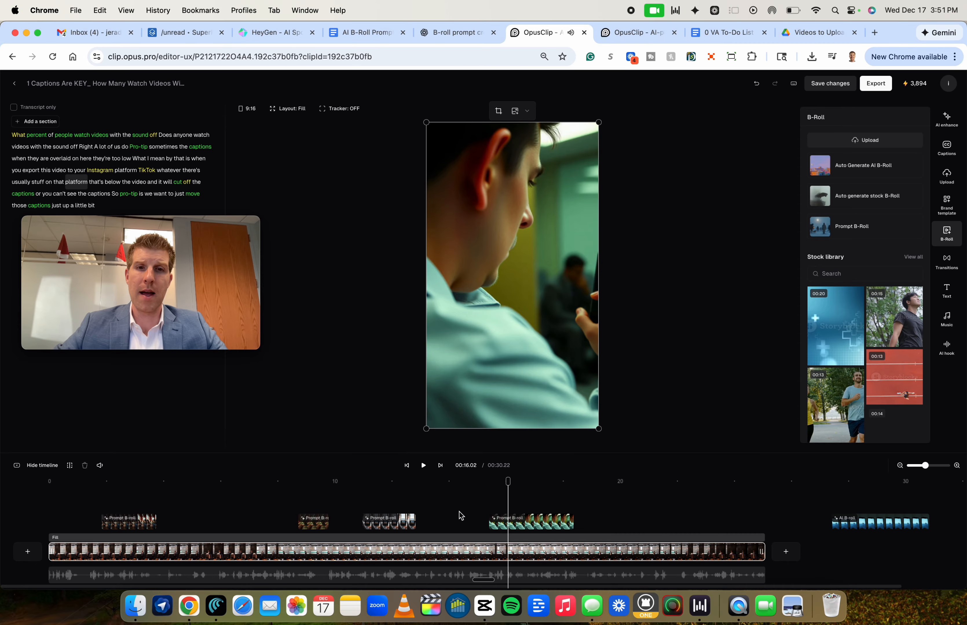
click(511, 523)
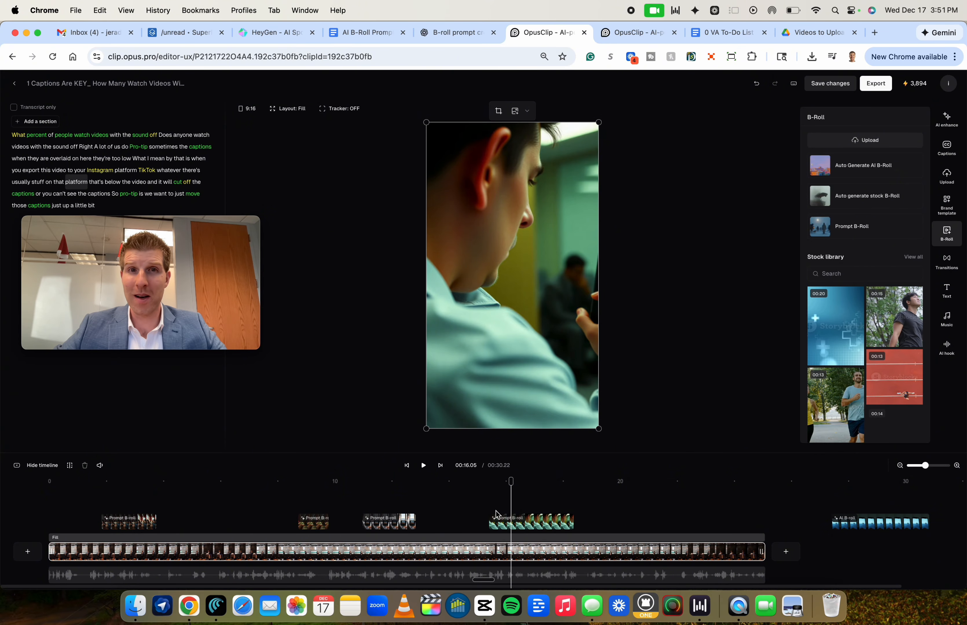
click(467, 513)
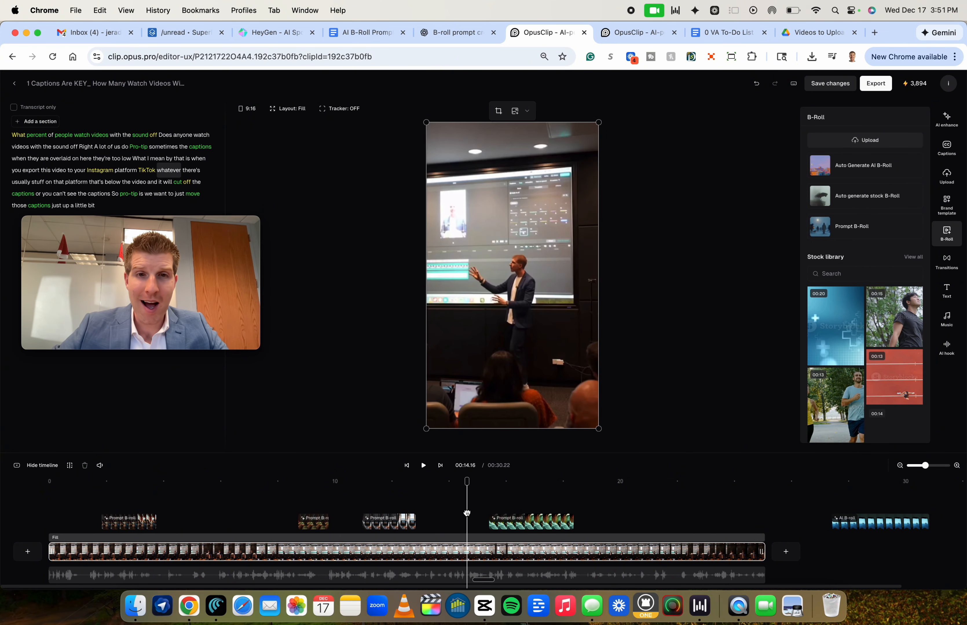
key(space)
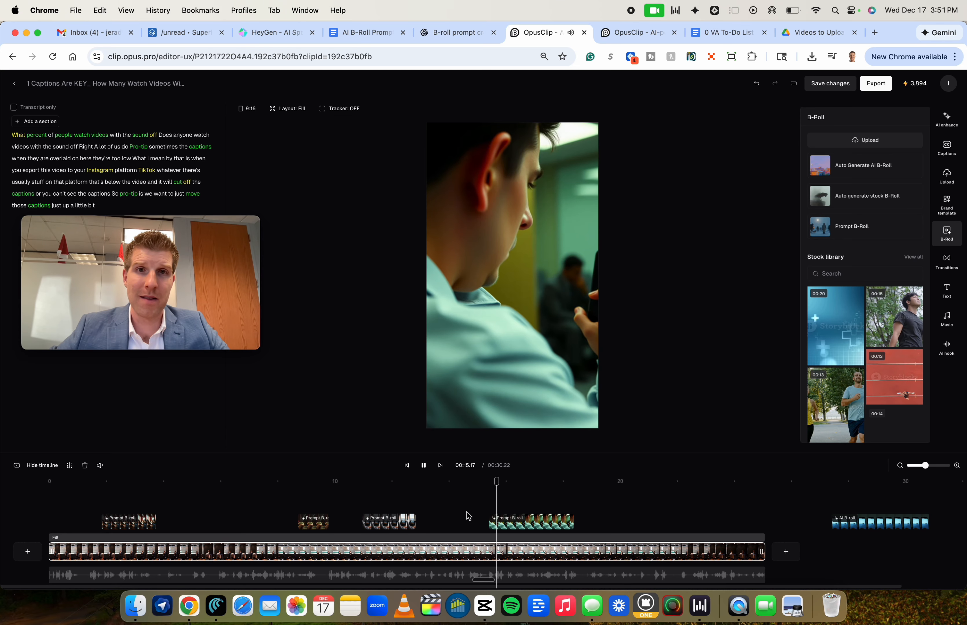
key(space)
click(563, 524)
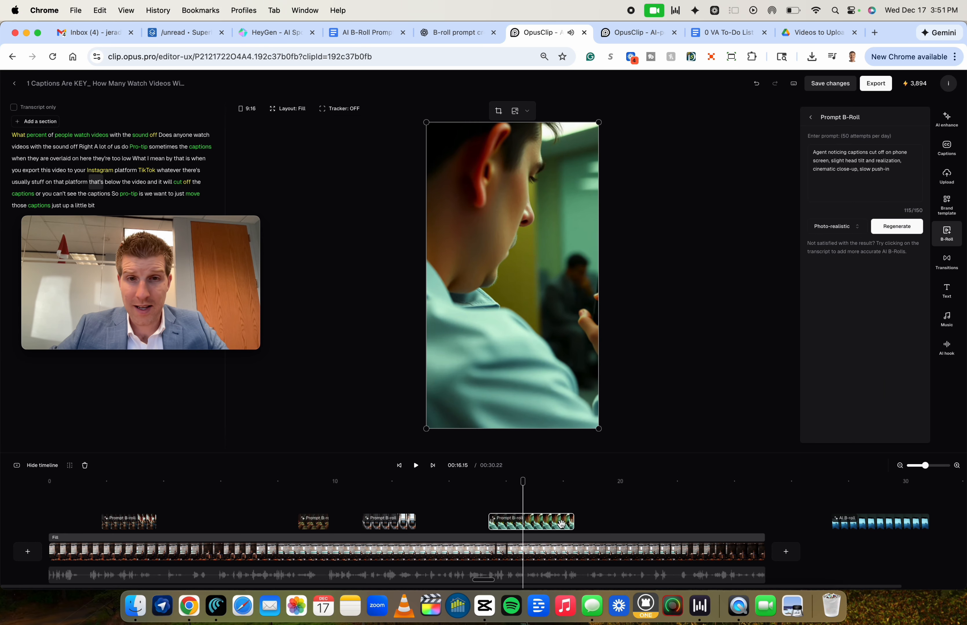
drag(573, 522, 522, 527)
- Replay the edited video from about 12 seconds through to the end of the speech
click(400, 493)
key(space)
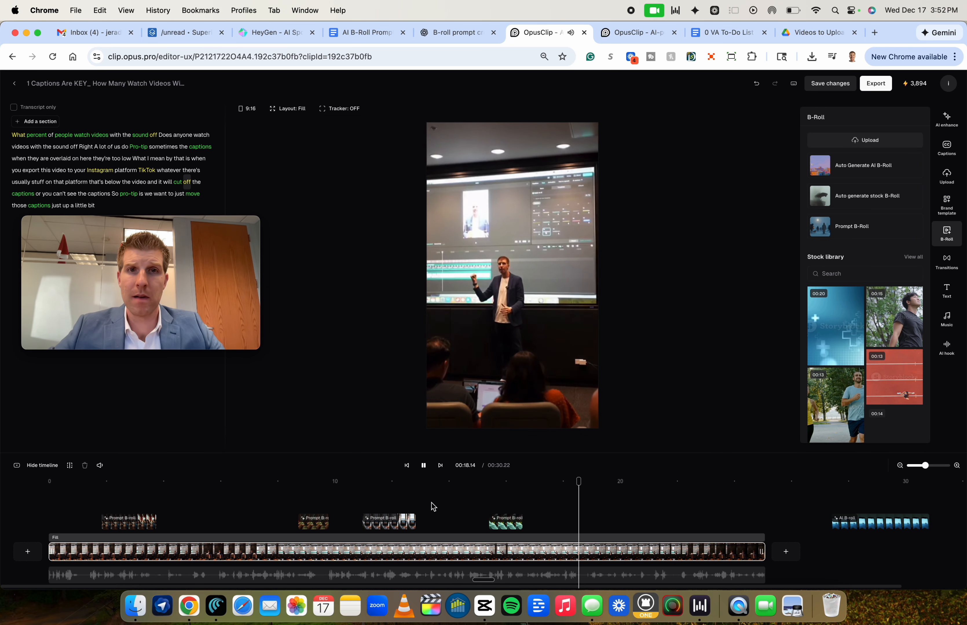
scroll(572, 499, right, 3)
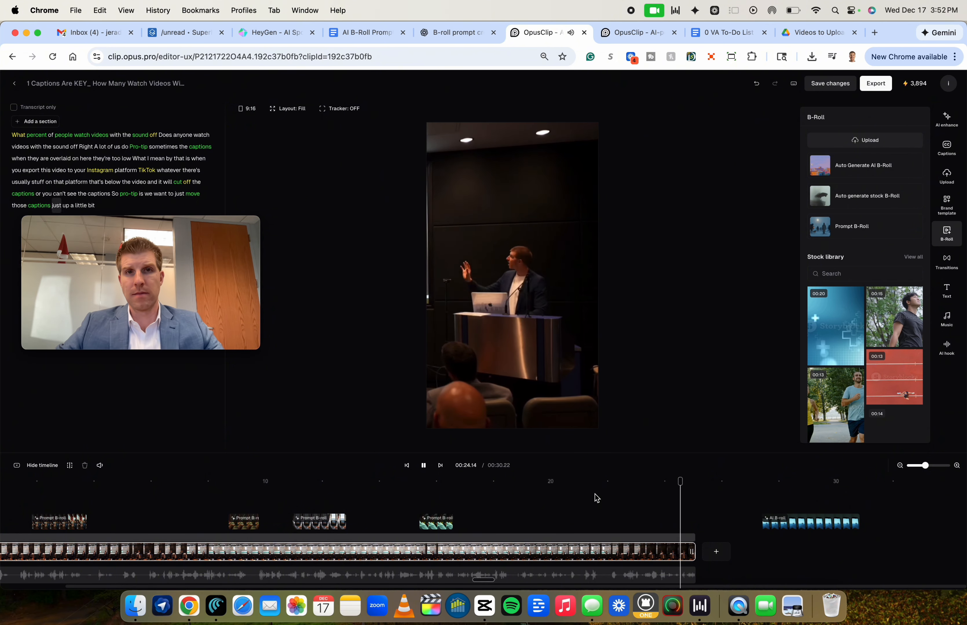
click(624, 505)
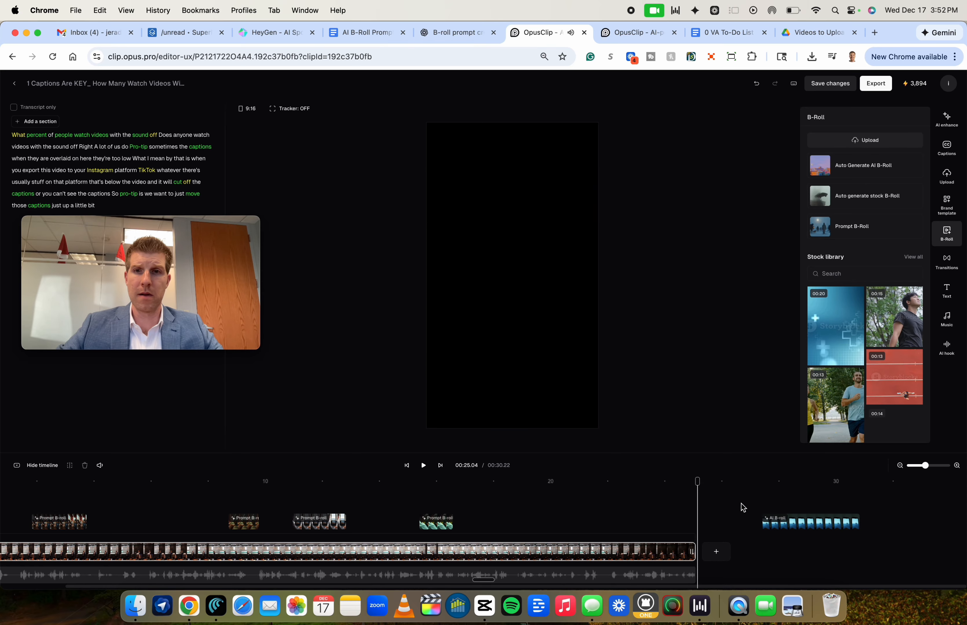
- Preview the AI B-roll clip beyond the end of the speech and move it to start at about 22.6 seconds
click(761, 498)
key(space)
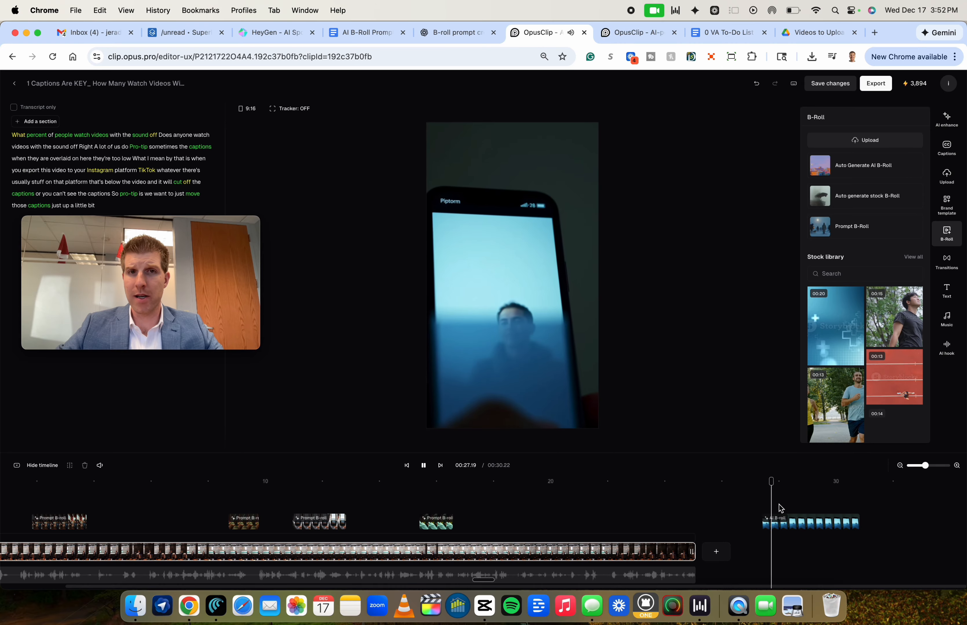
key(space)
click(793, 523)
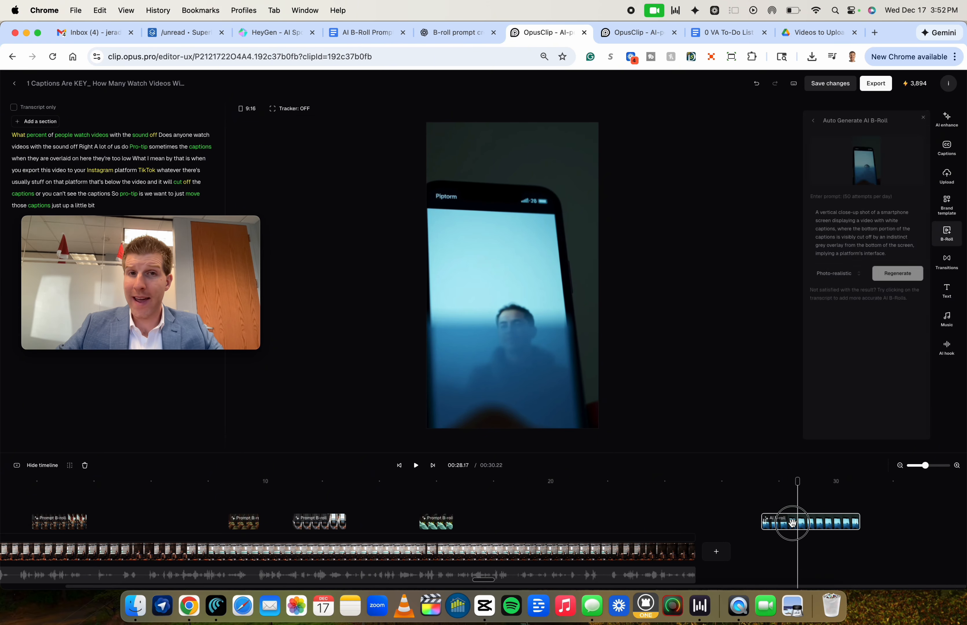
drag(793, 522, 656, 522)
- Replay the AI B-roll clip against the speech from about 21 seconds and trim its end to about 24.4 seconds
click(587, 505)
key(space)
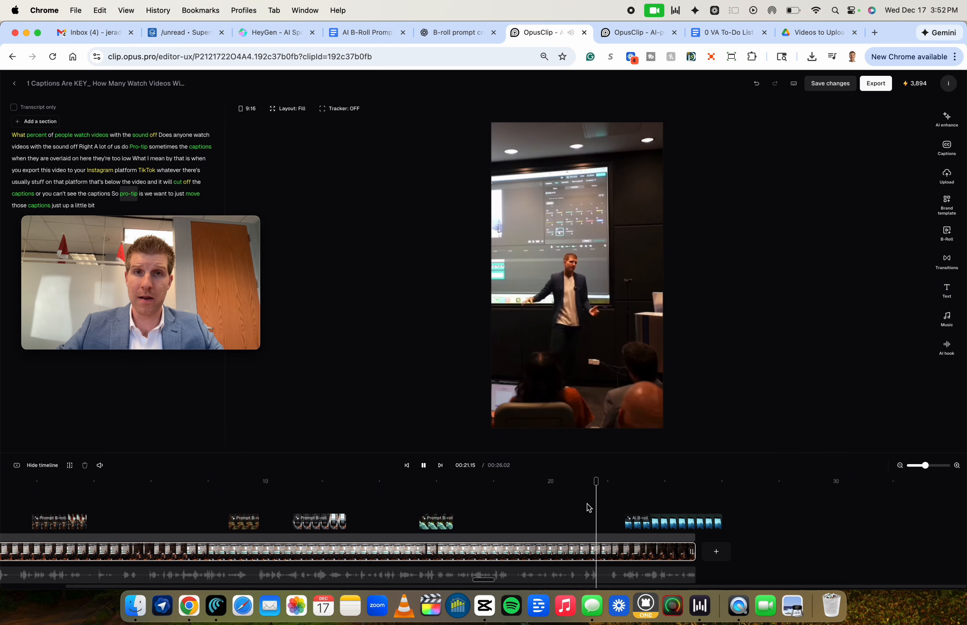
click(565, 509)
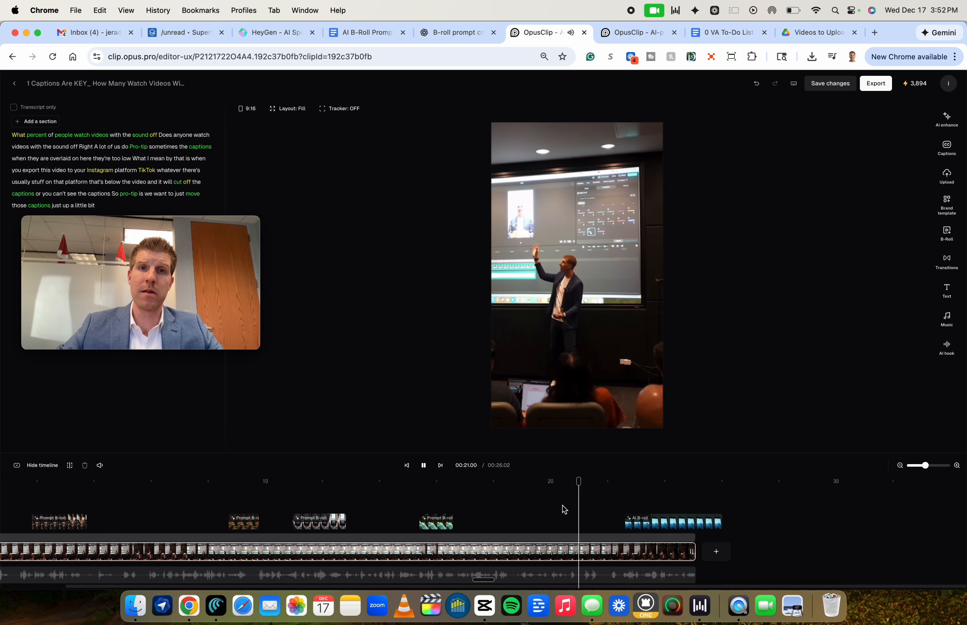
key(space)
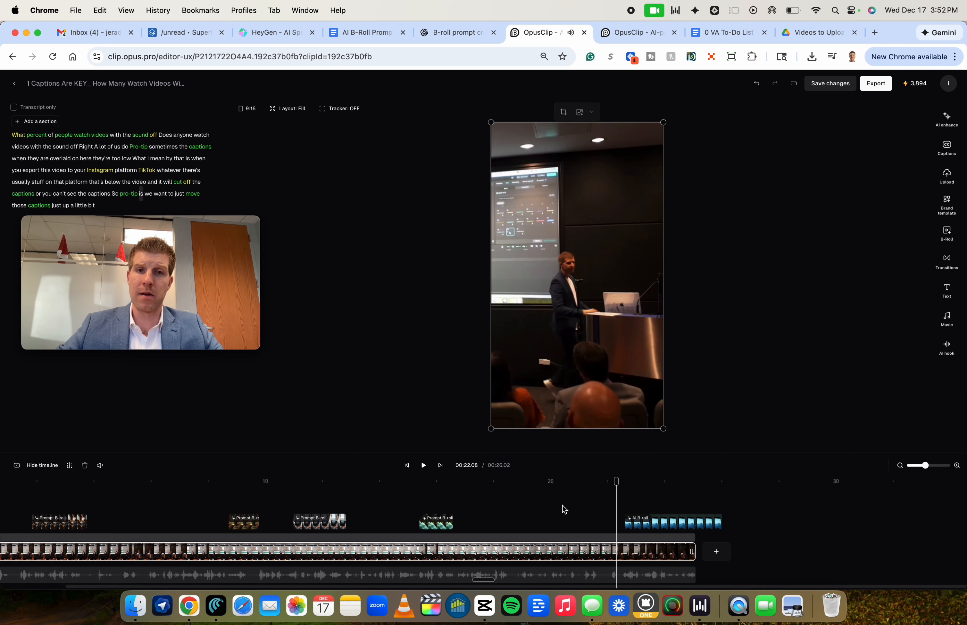
click(634, 516)
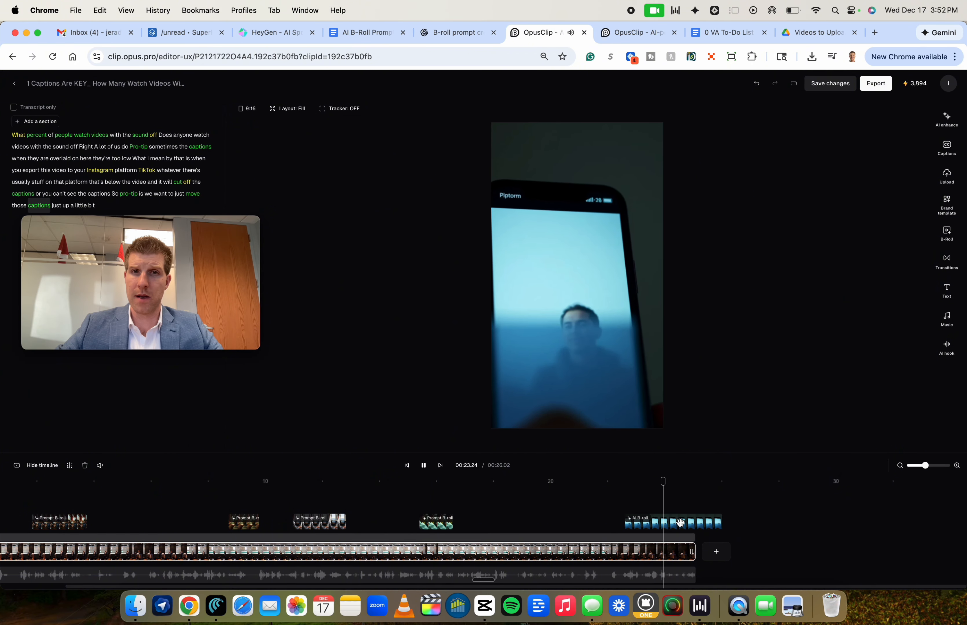
click(715, 526)
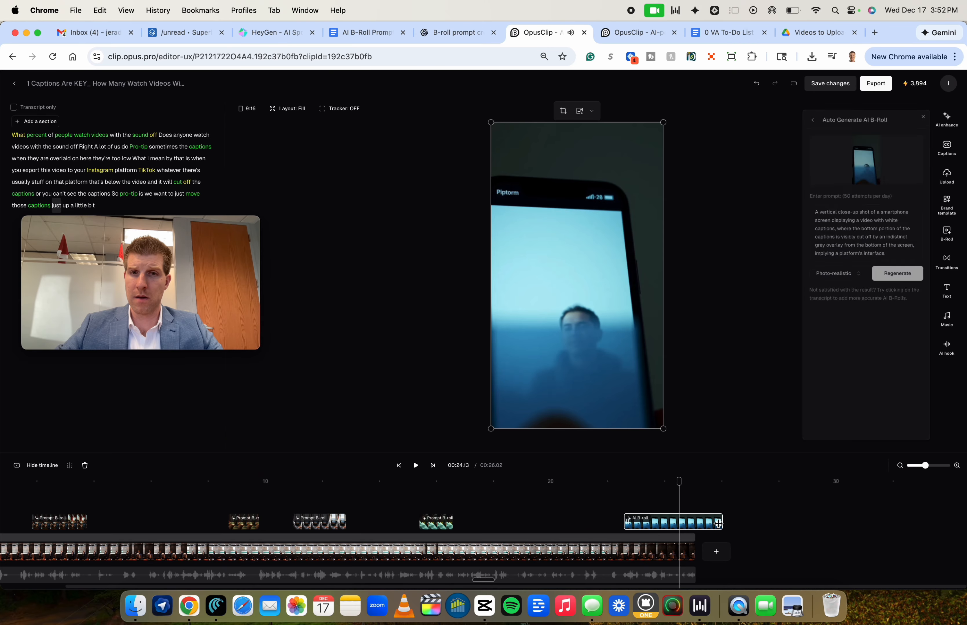
drag(720, 524, 677, 521)
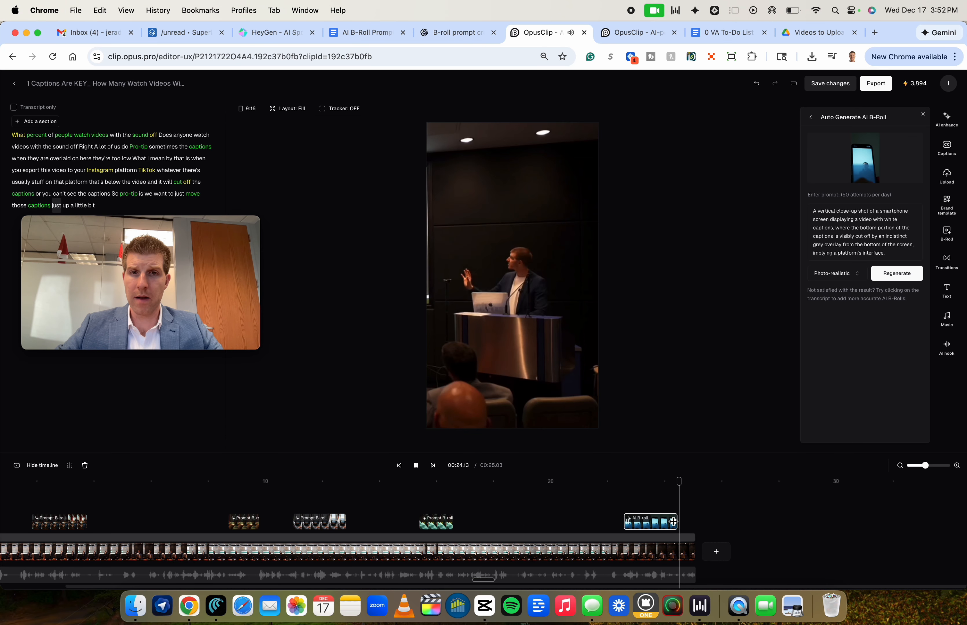
- Replay the trimmed AI B-roll clip against the closing words, starting from about 22 seconds
click(608, 508)
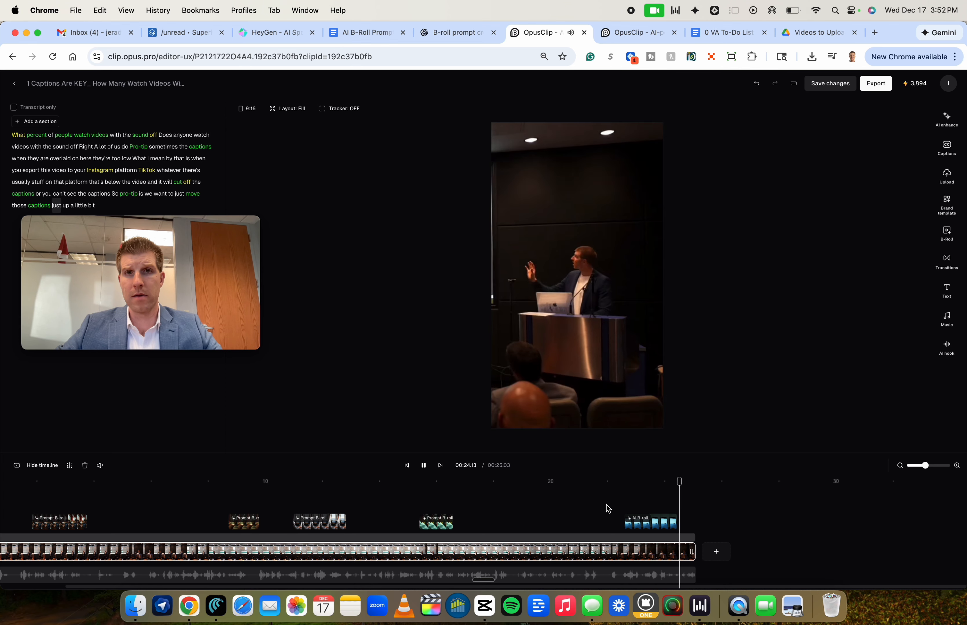
click(607, 508)
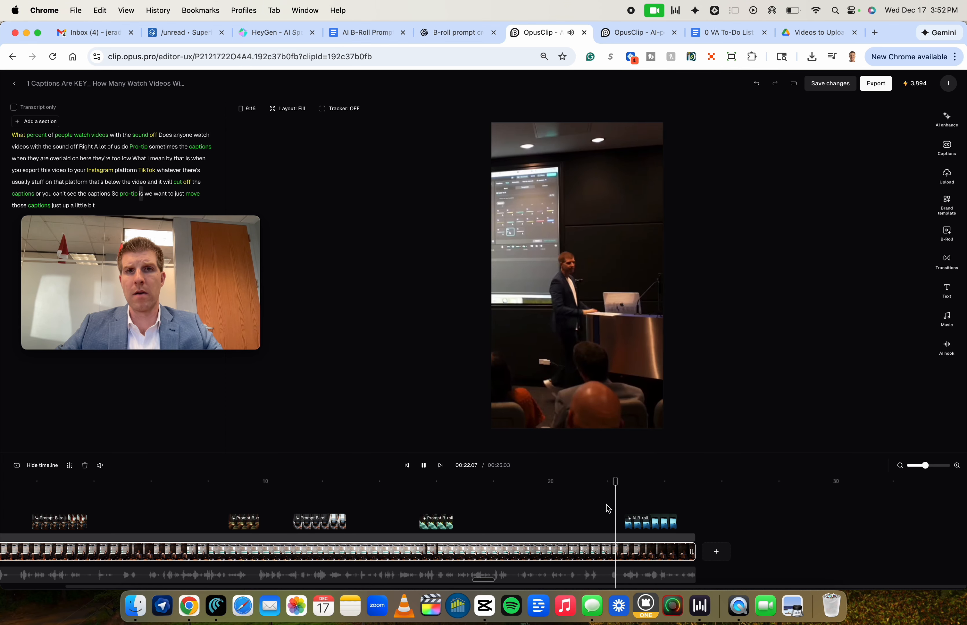
click(580, 509)
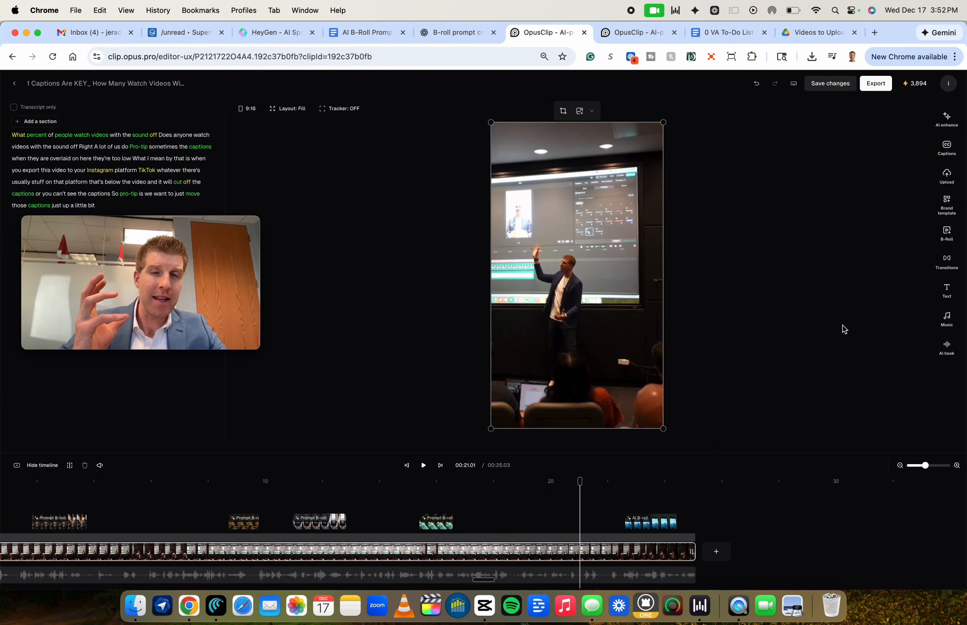
- Show the project's uploads, switch to Finder and open the desktop video "125 Matching up the right escrow officer, .mp4"
click(947, 175)
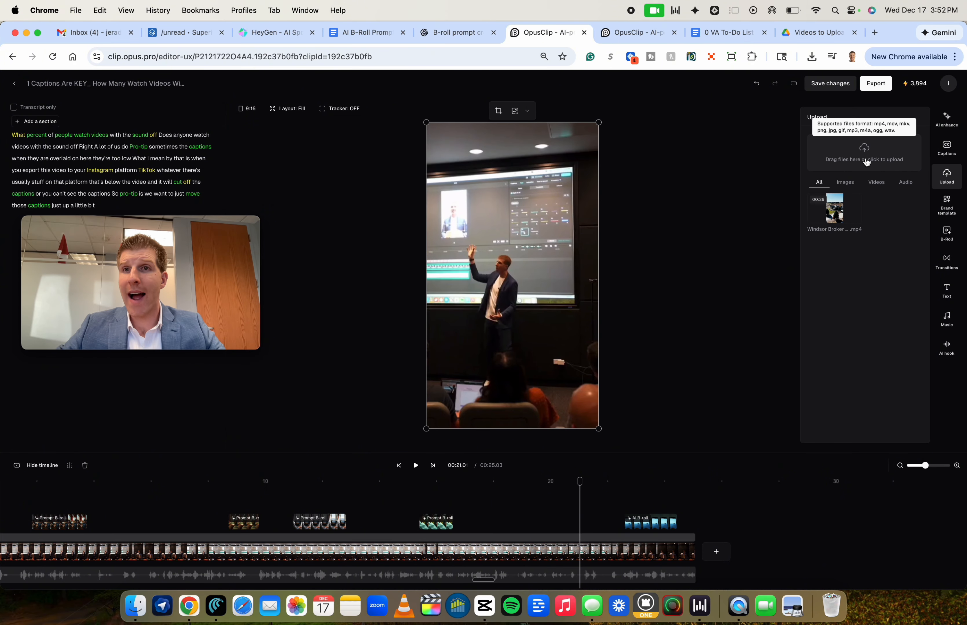
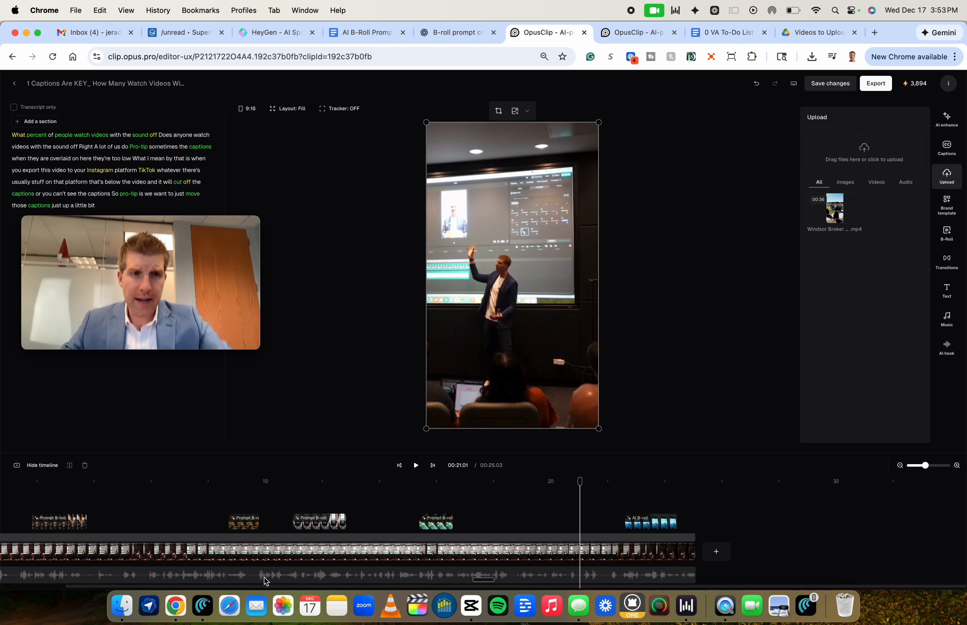
click(122, 607)
click(210, 471)
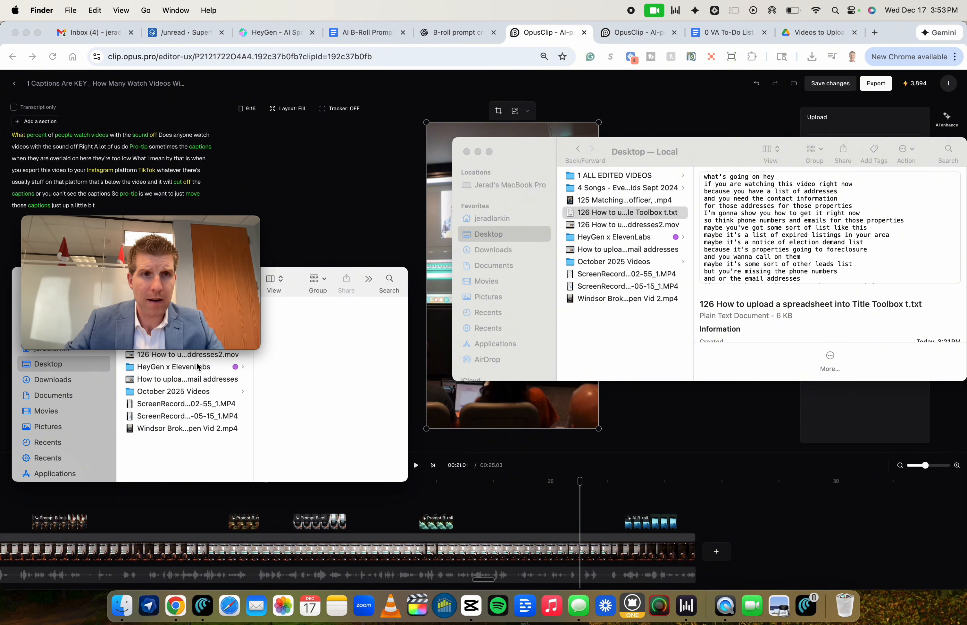
drag(296, 279, 483, 336)
click(363, 402)
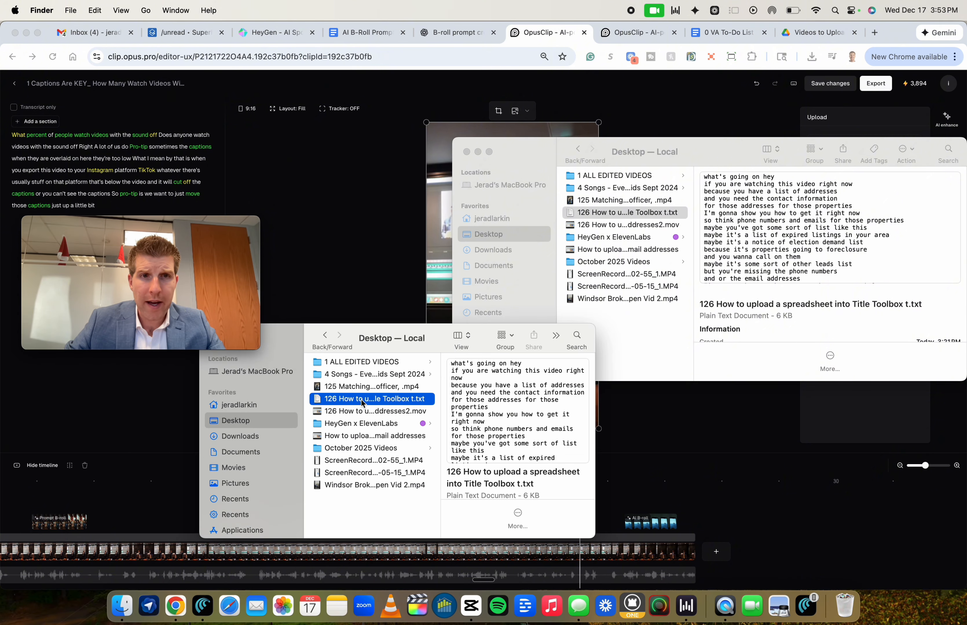
double_click(356, 385)
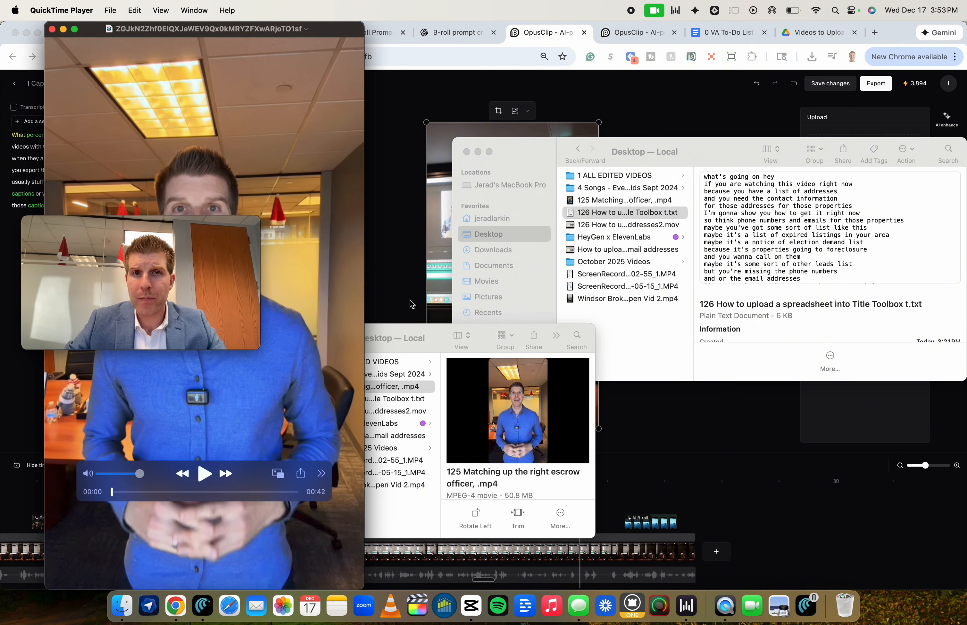
- Play the video to about 9 seconds, screenshot the frame captioned "HELPING REAL ESTATE PROFESSIONALS", and close the video and Finder windows
drag(285, 29, 628, 28)
key(space)
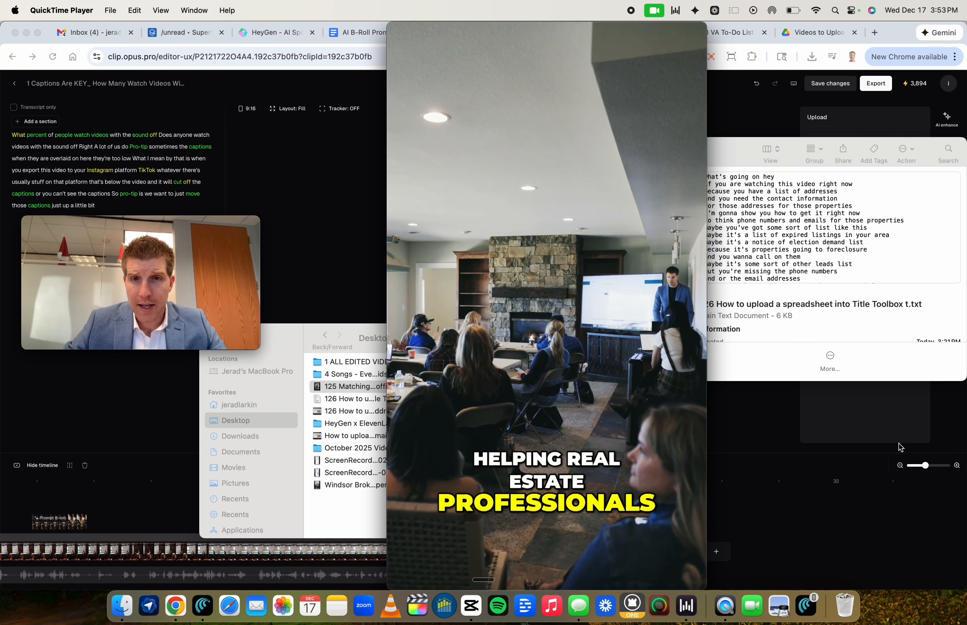
drag(703, 585, 389, 24)
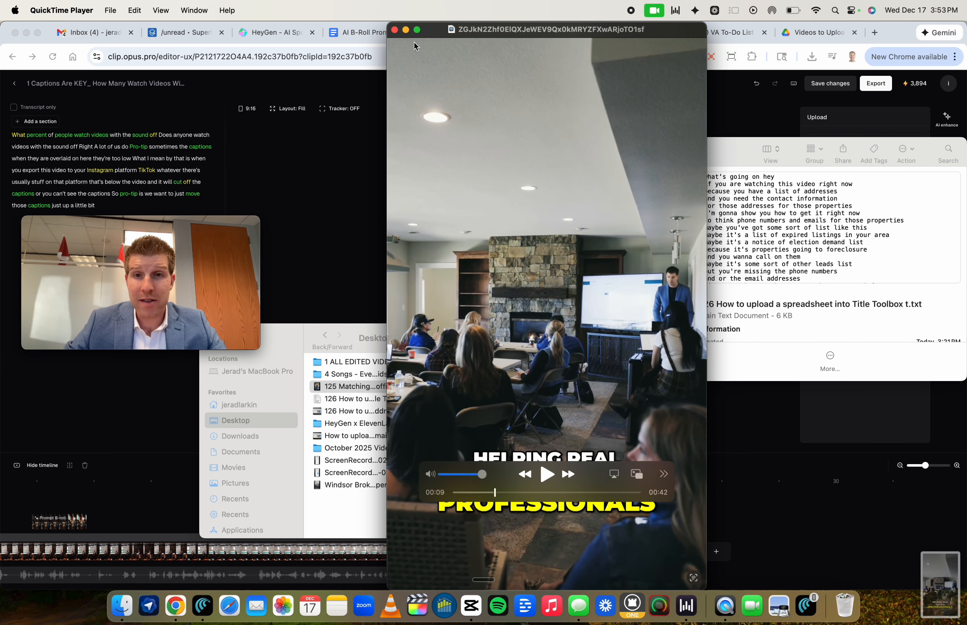
drag(483, 149, 966, 156)
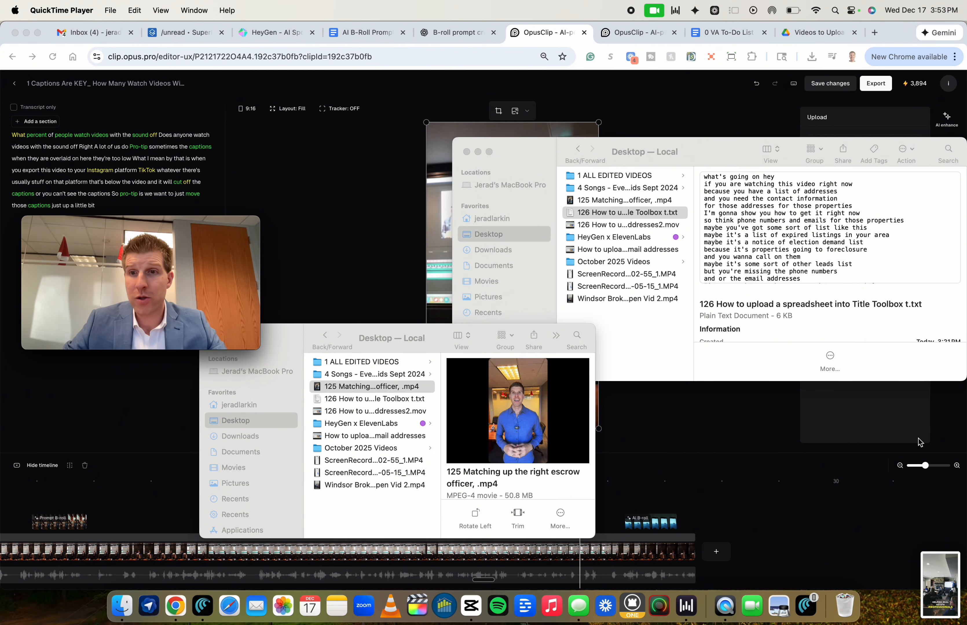
double_click(930, 576)
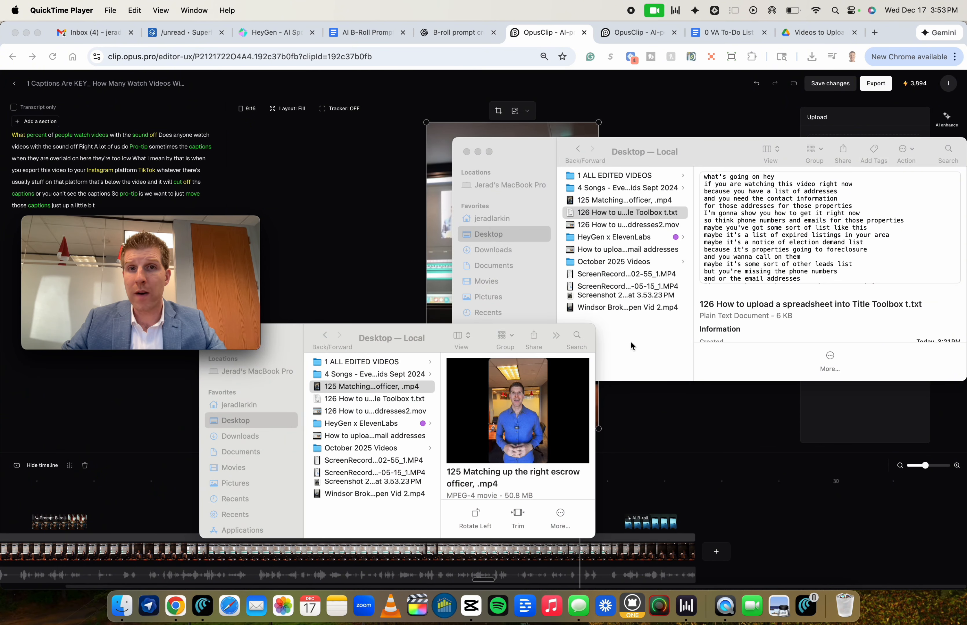
click(632, 346)
key(super+w)
- Upload the desktop image "Screenshot 2025-12-17 at 3.53.23 PM" to the OpusClip project
click(866, 158)
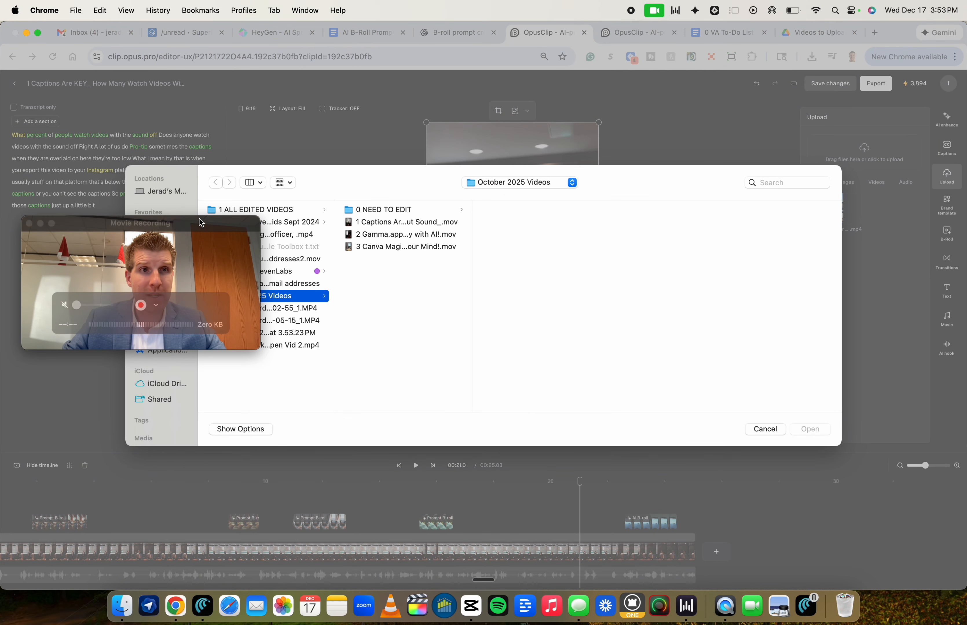
drag(200, 235, 195, 474)
click(250, 303)
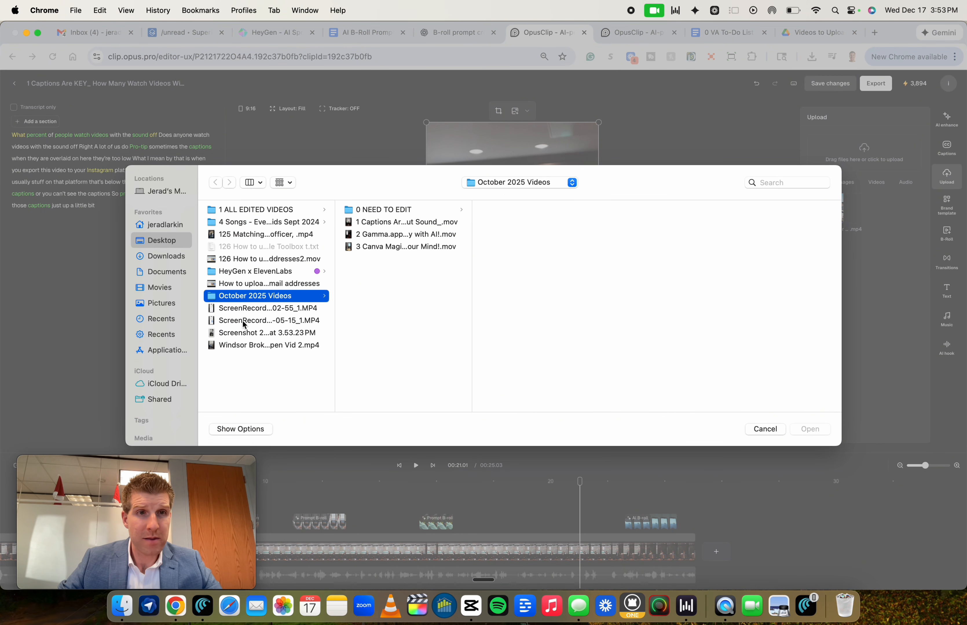
click(249, 321)
key(Down)
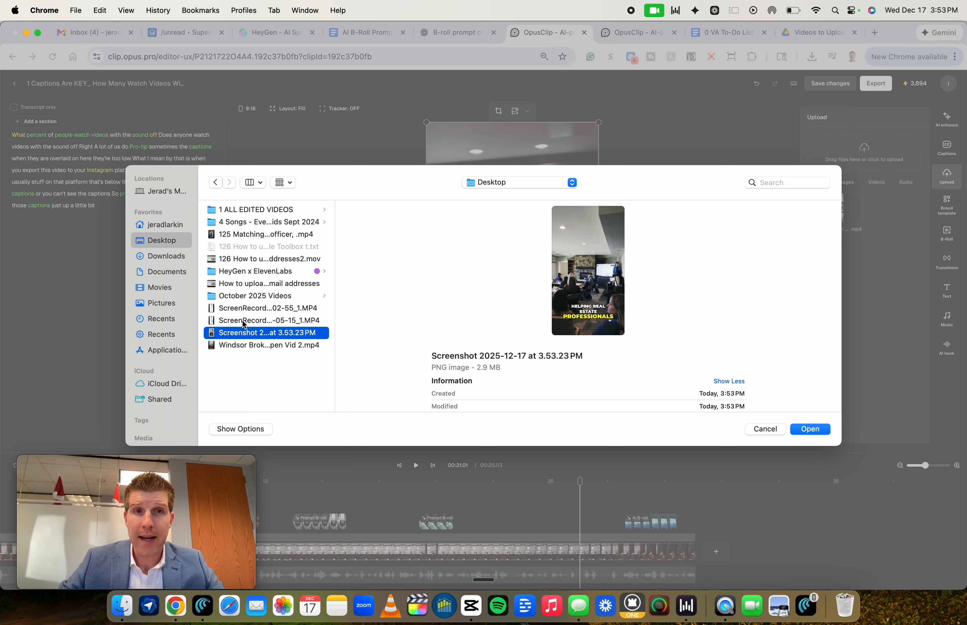
key(space)
key(space)
key(Return)
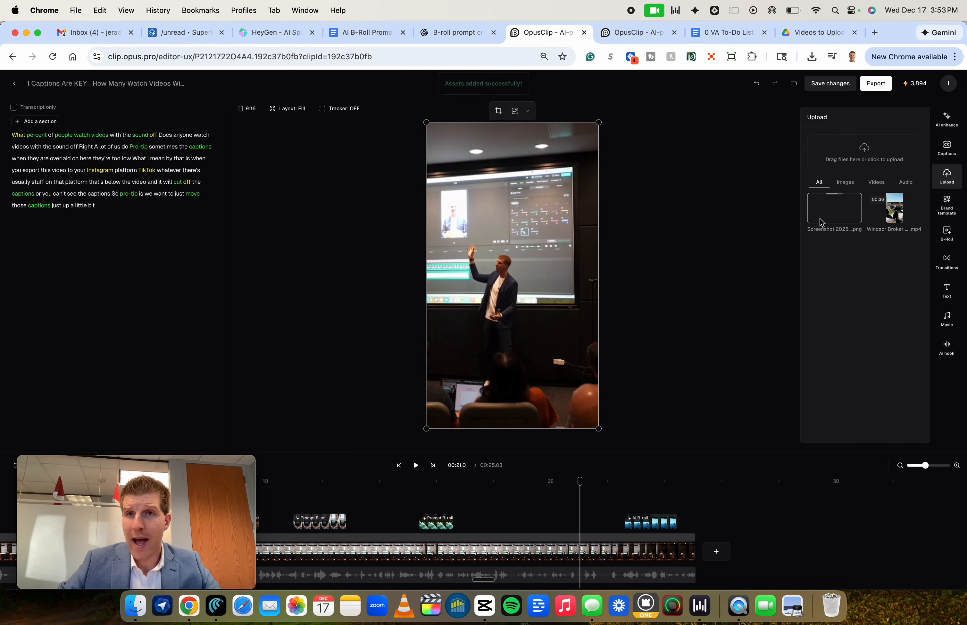
- Add the uploaded screenshot to the timeline at about 21 seconds and replay it against the speech
click(839, 210)
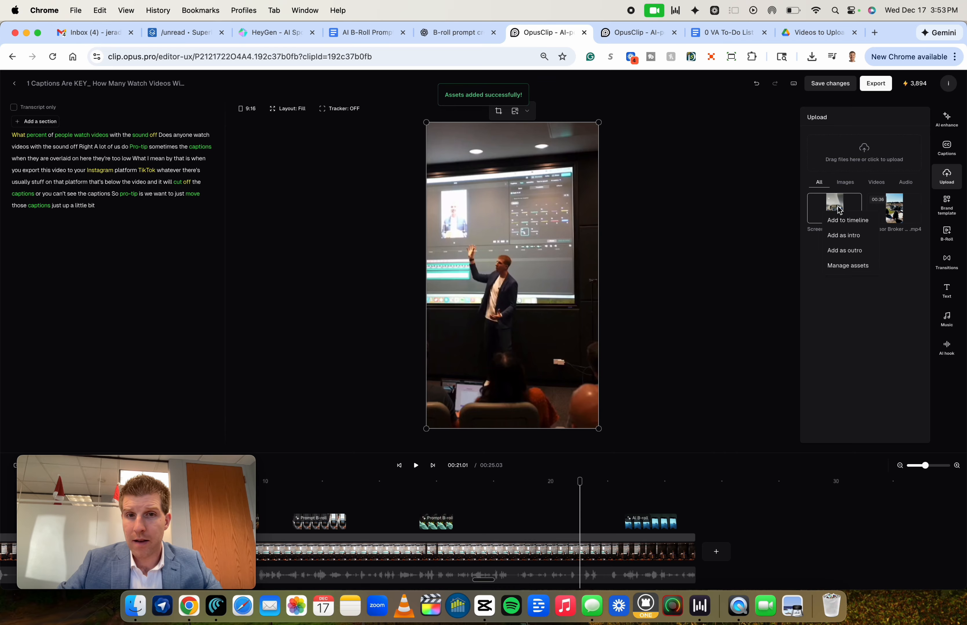
drag(845, 212, 577, 505)
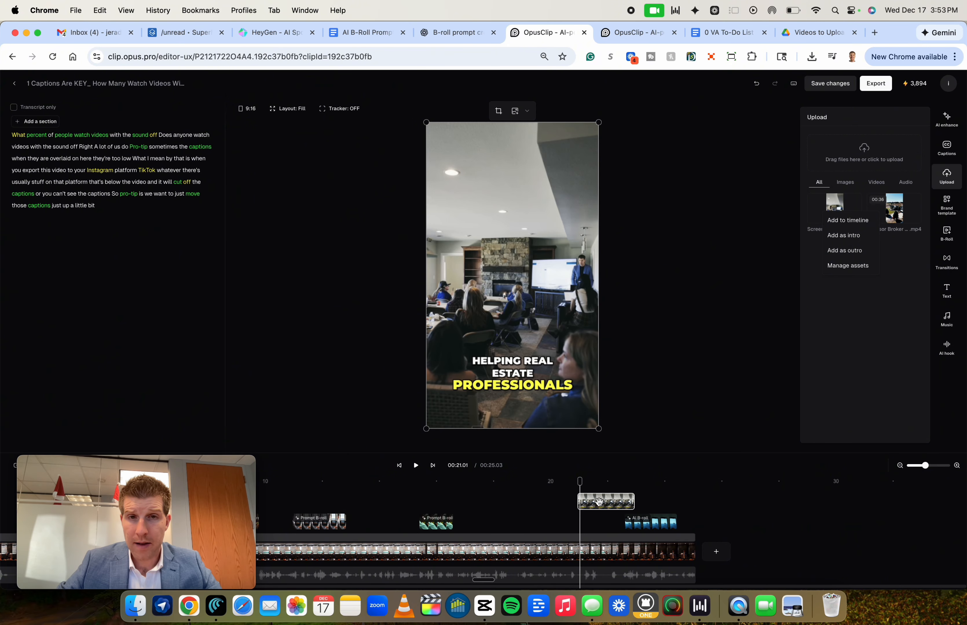
click(567, 499)
key(space)
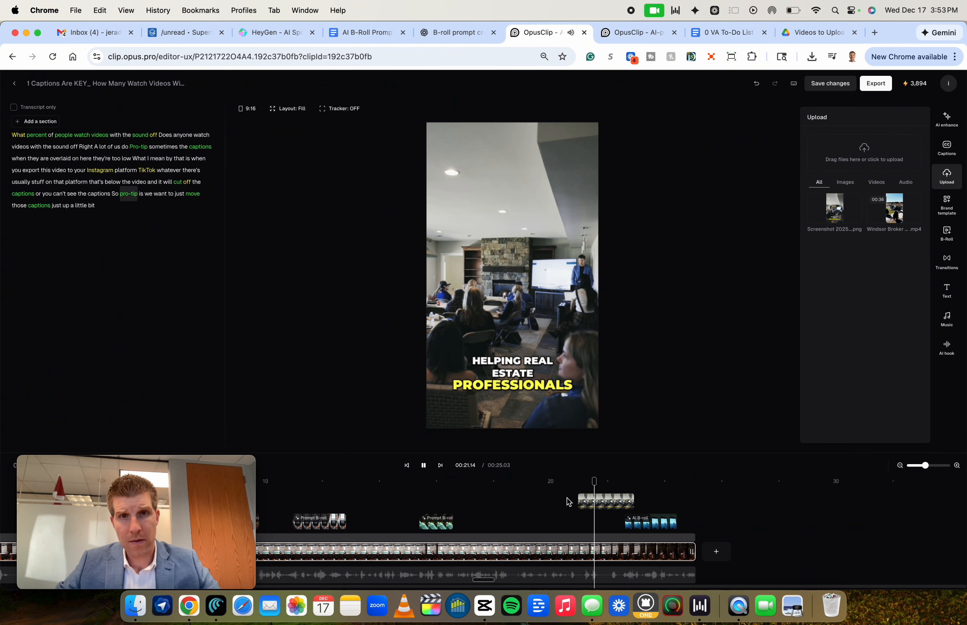
key(space)
key(space)
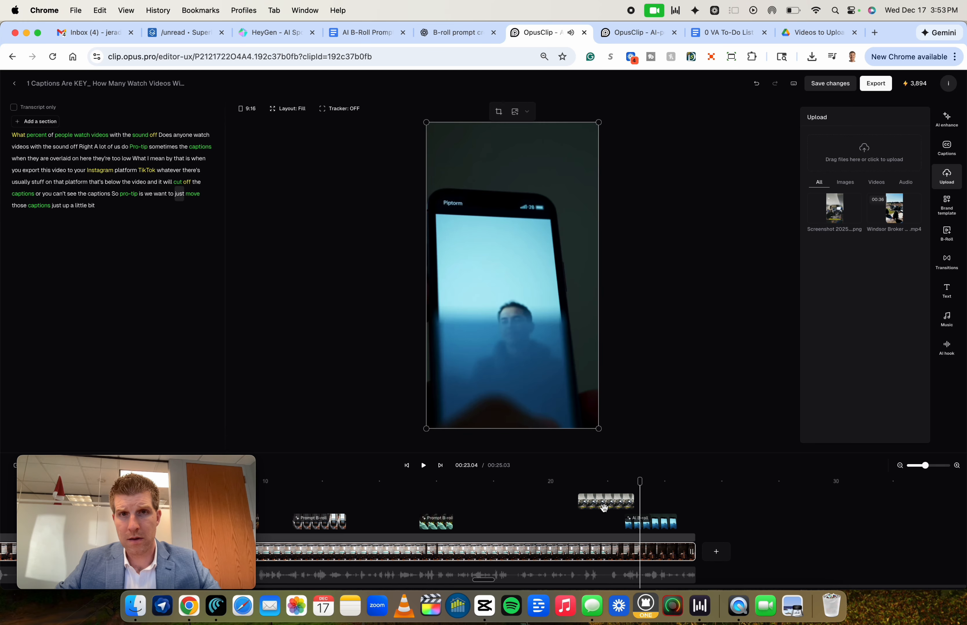
- Move the screenshot aside to about 26 seconds and trim the AI B-roll clip's end to about 23.1 seconds, at "just"
drag(620, 504, 758, 502)
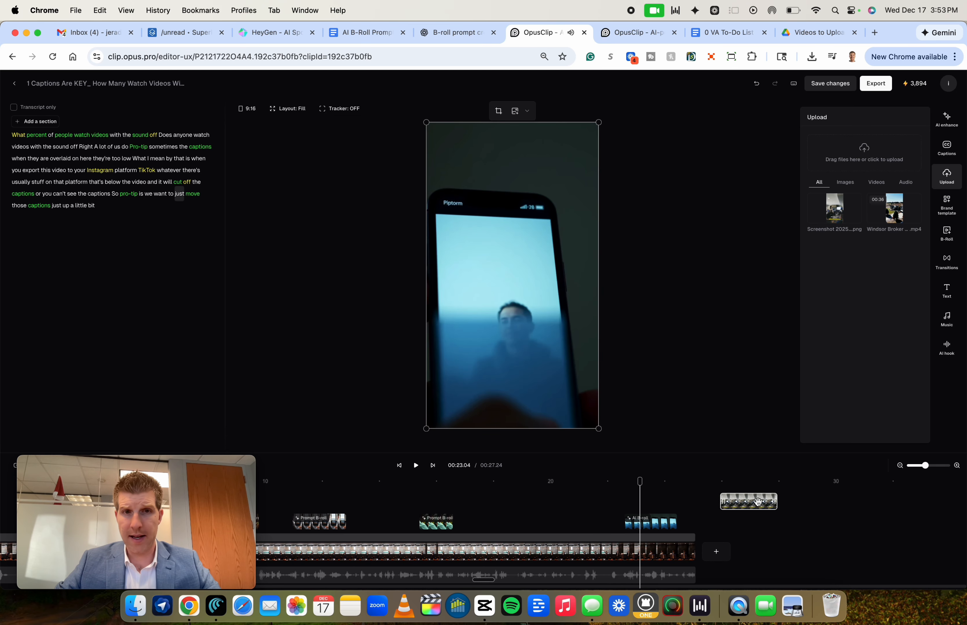
click(612, 498)
key(space)
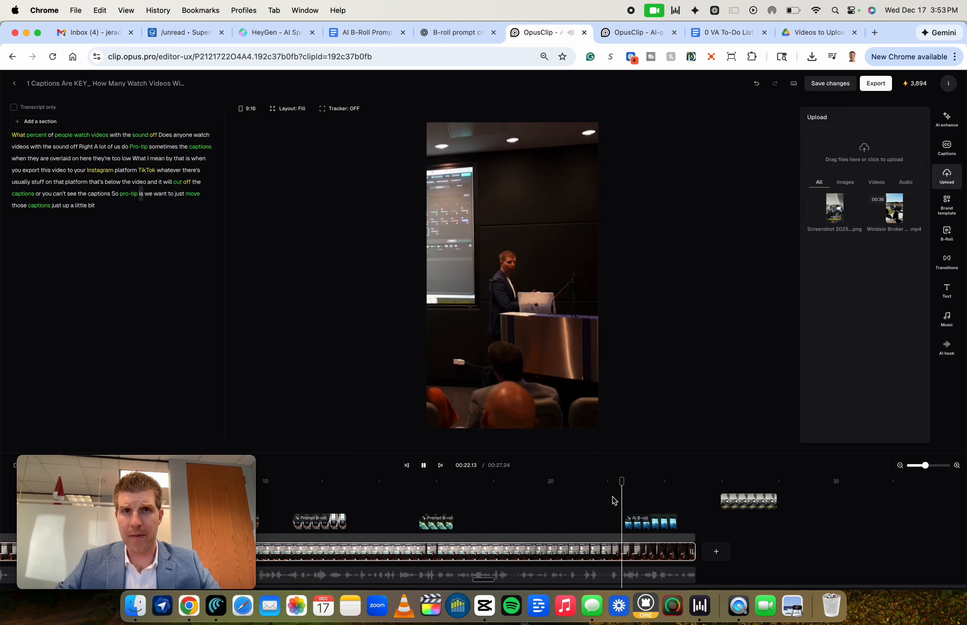
key(space)
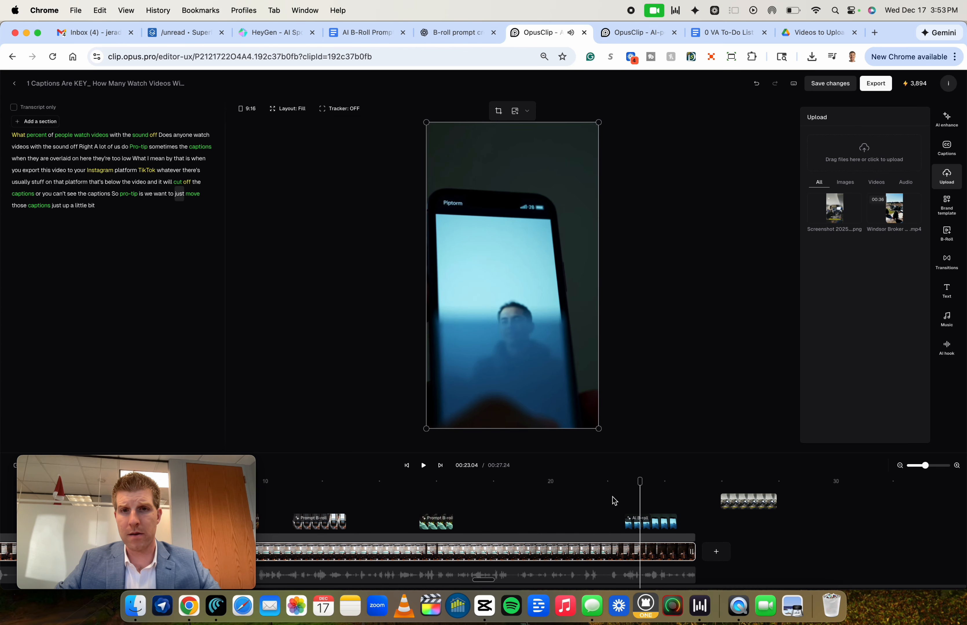
click(663, 523)
drag(675, 523, 639, 524)
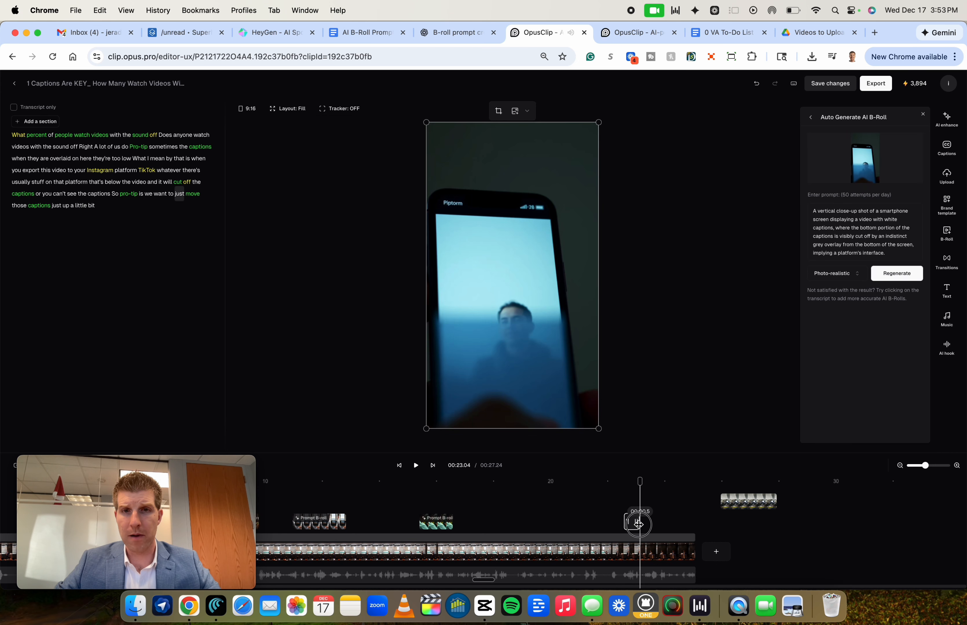
- Move the screenshot back over the closing words to start at about 22.4 seconds, and replay that part
drag(733, 500, 646, 521)
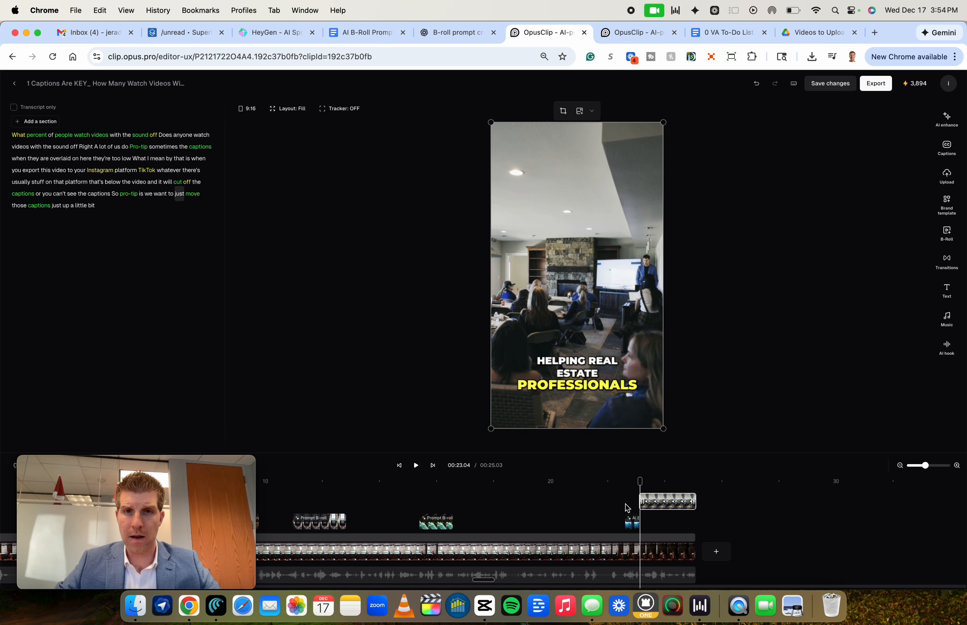
key(space)
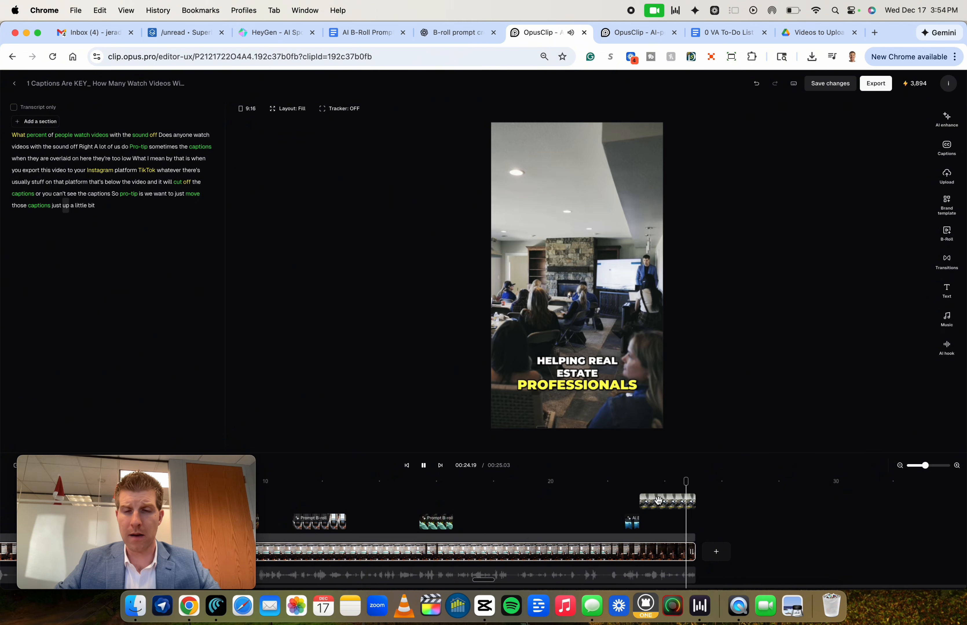
drag(659, 502, 642, 505)
click(590, 503)
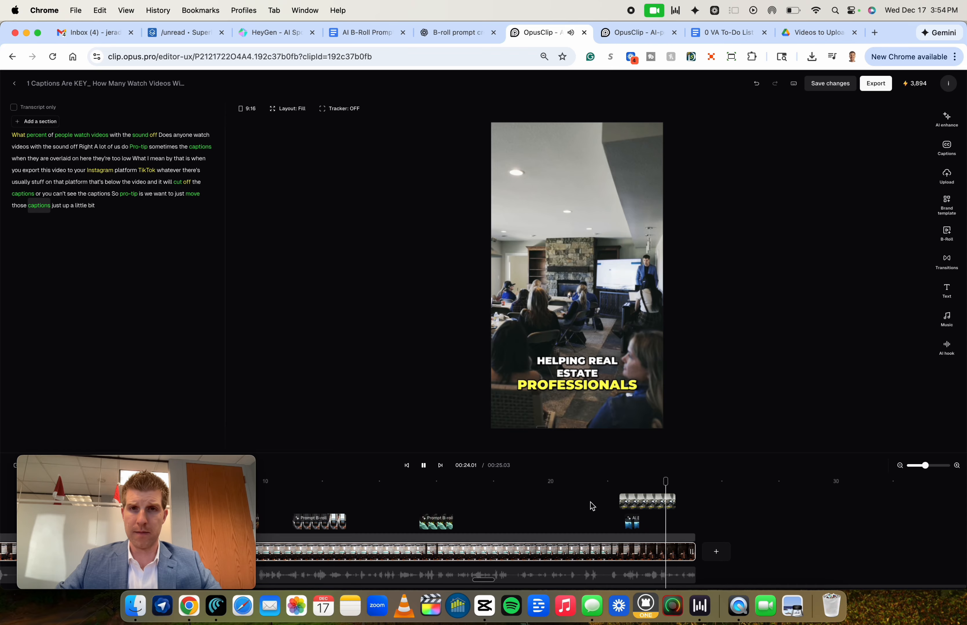
- Replay the closing words, trim the screenshot's end on the timeline to about 23.1 seconds at "move", and replay that part
key(space)
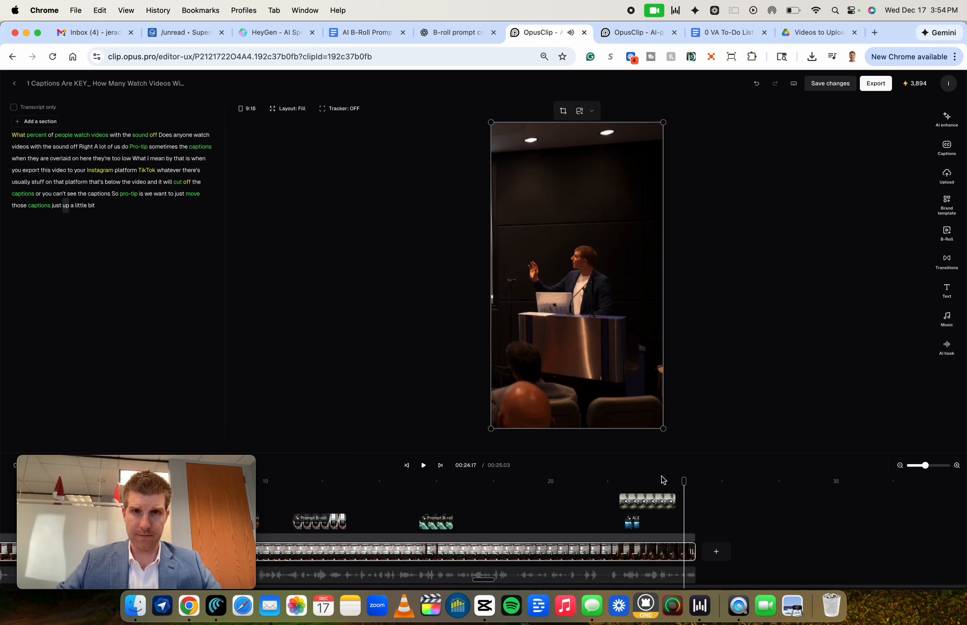
click(602, 484)
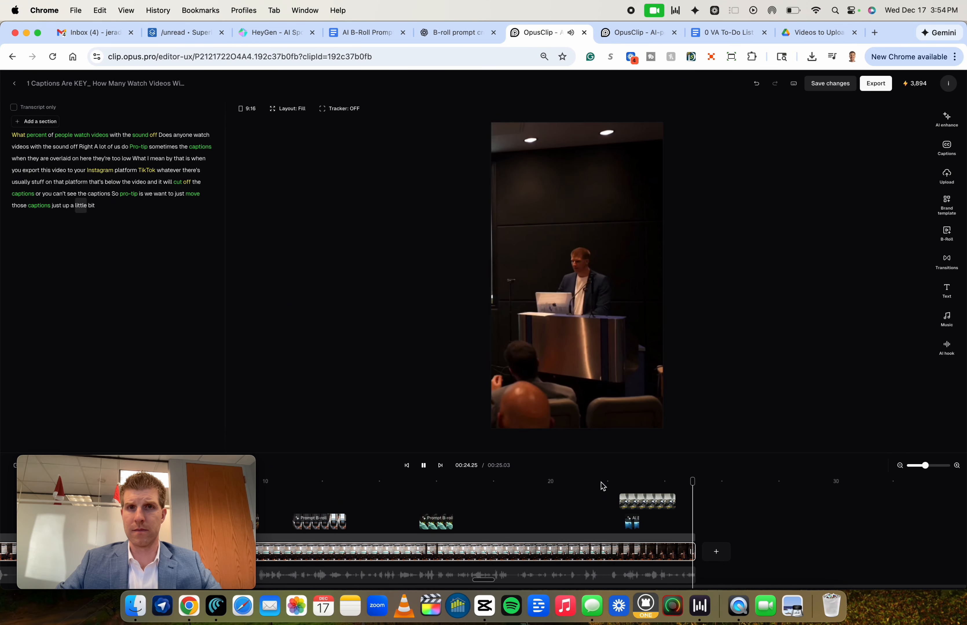
click(611, 489)
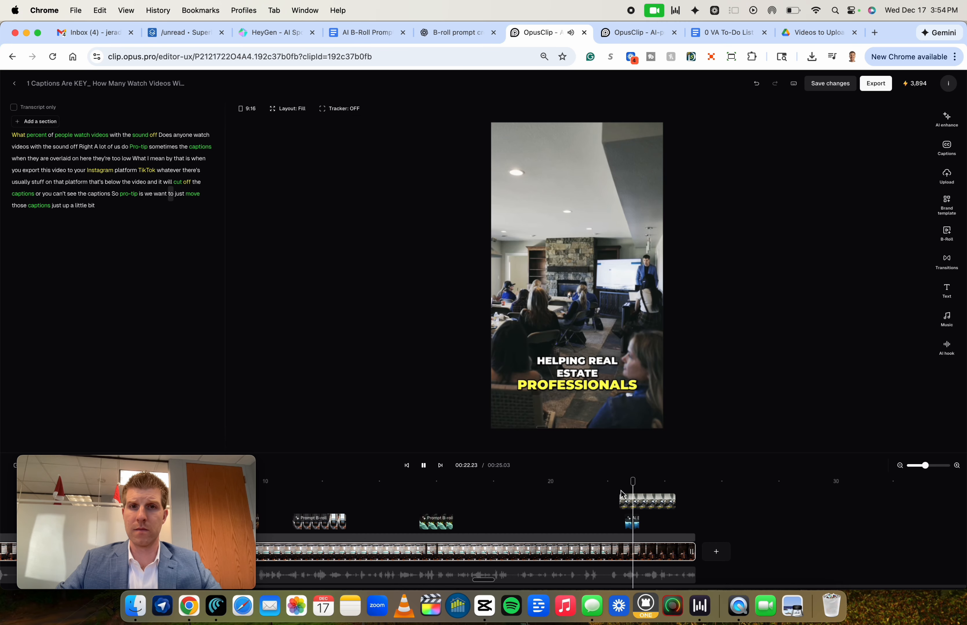
key(space)
click(673, 502)
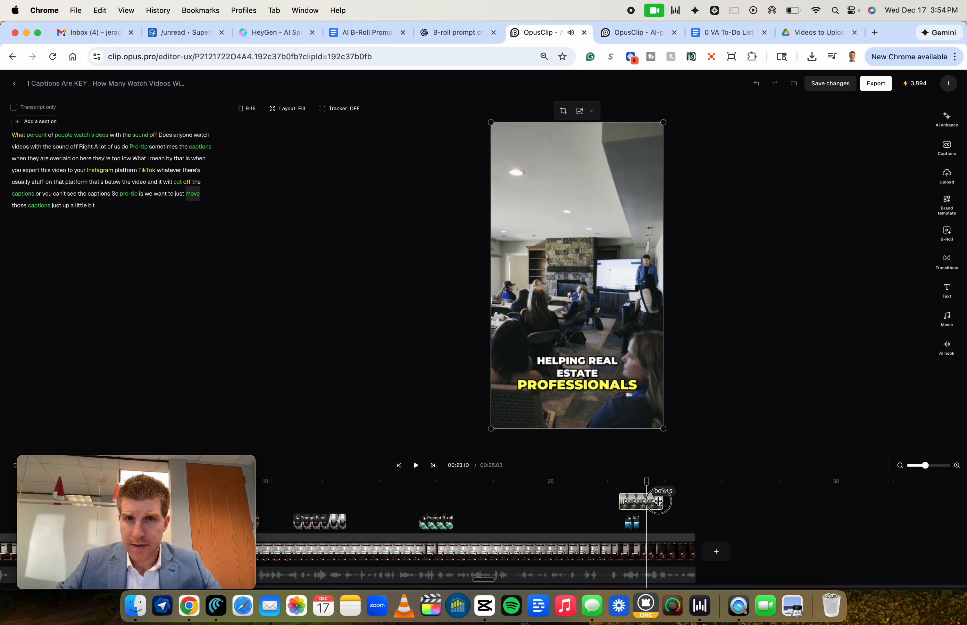
drag(658, 502, 646, 502)
click(588, 502)
key(space)
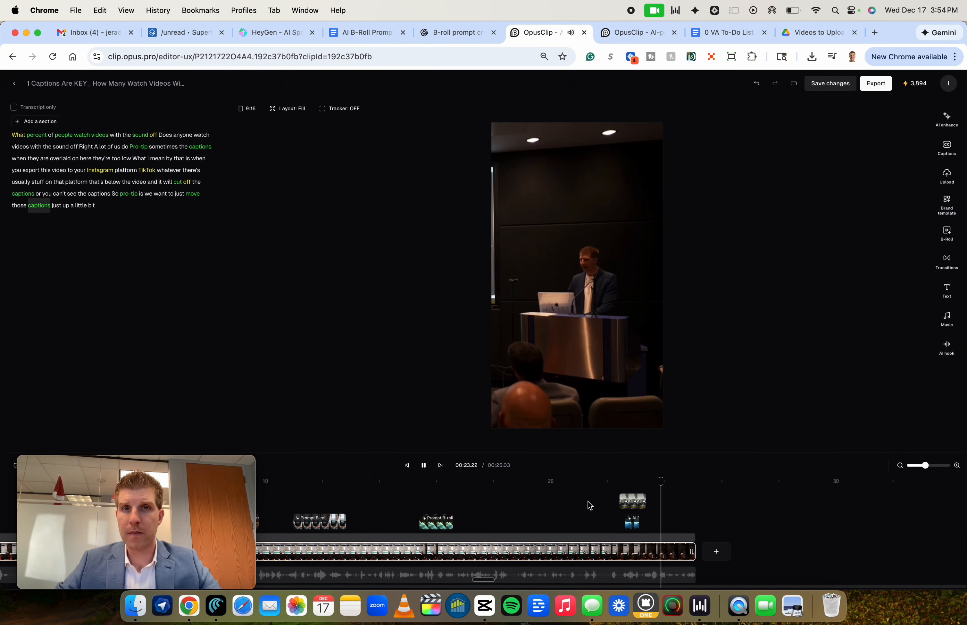
click(588, 501)
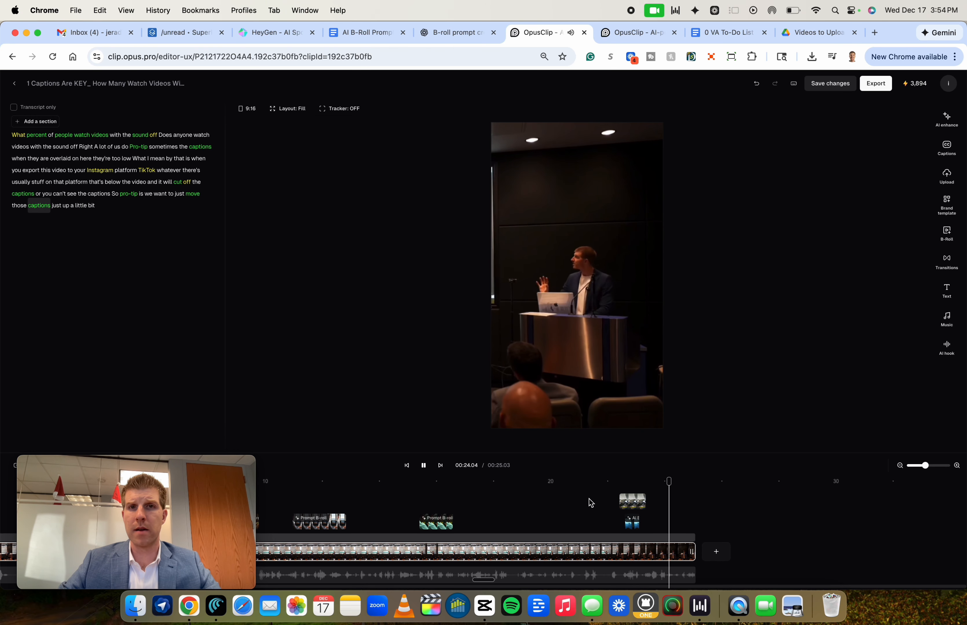
- Delete the uploaded screenshot and the AI B-roll clip below it near 23 seconds, and replay the video's ending
click(633, 503)
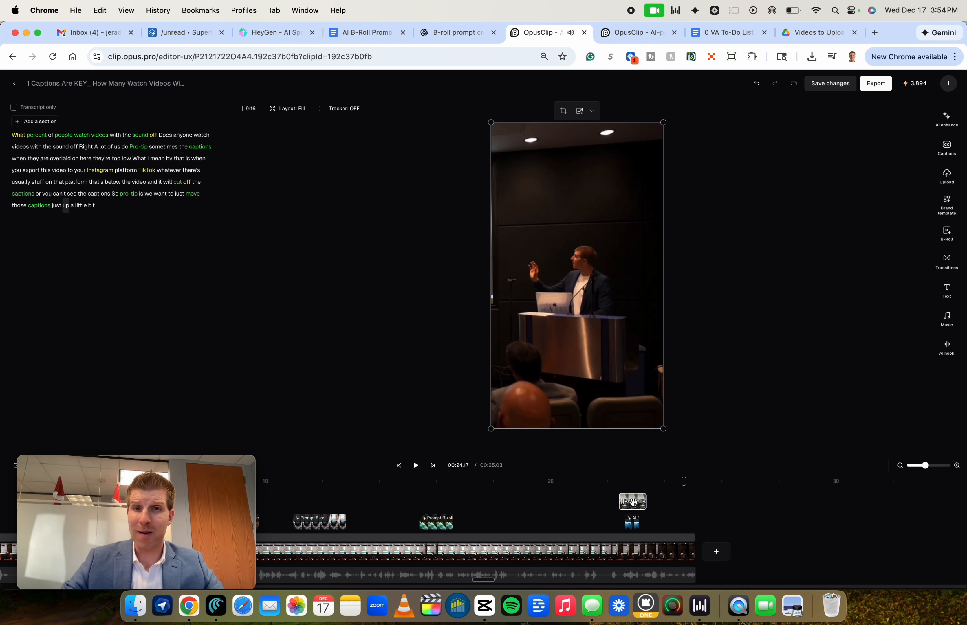
click(631, 520)
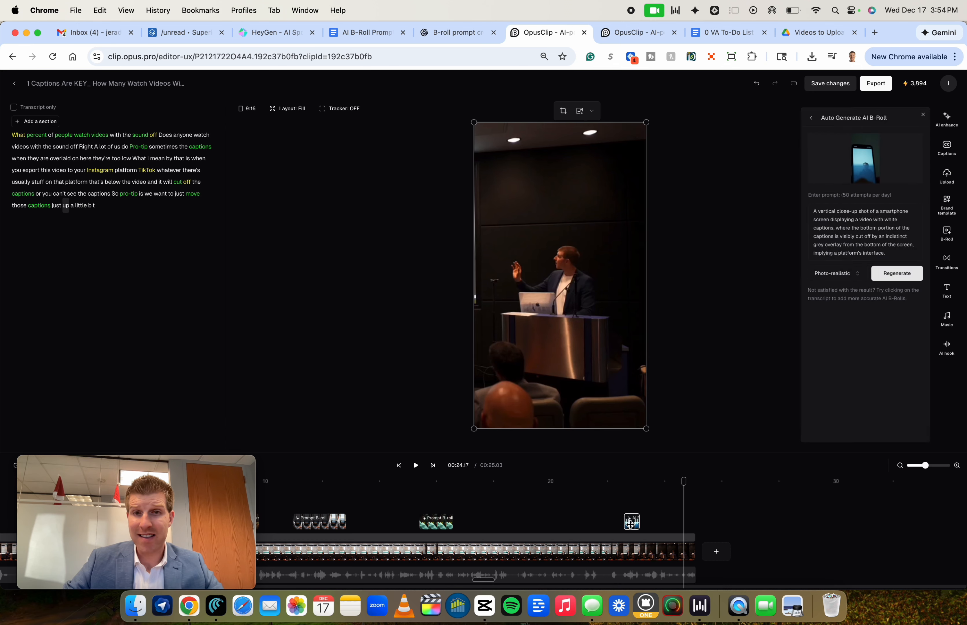
key(Delete)
click(575, 515)
key(space)
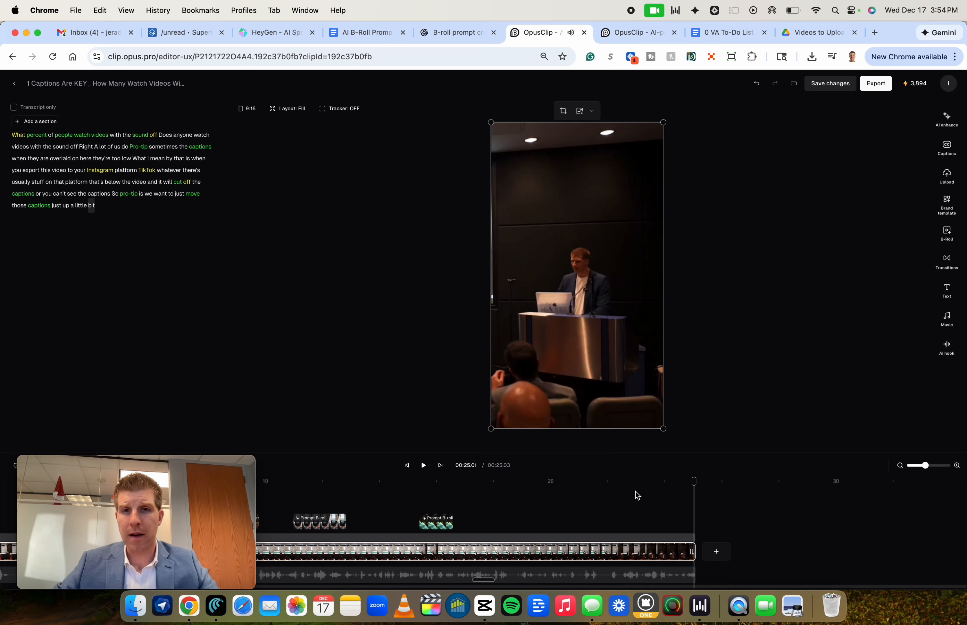
click(644, 511)
- Reduce the page zoom to 67% and move the floating Movie Recording window up so the whole timeline is uncovered
key(super+minus)
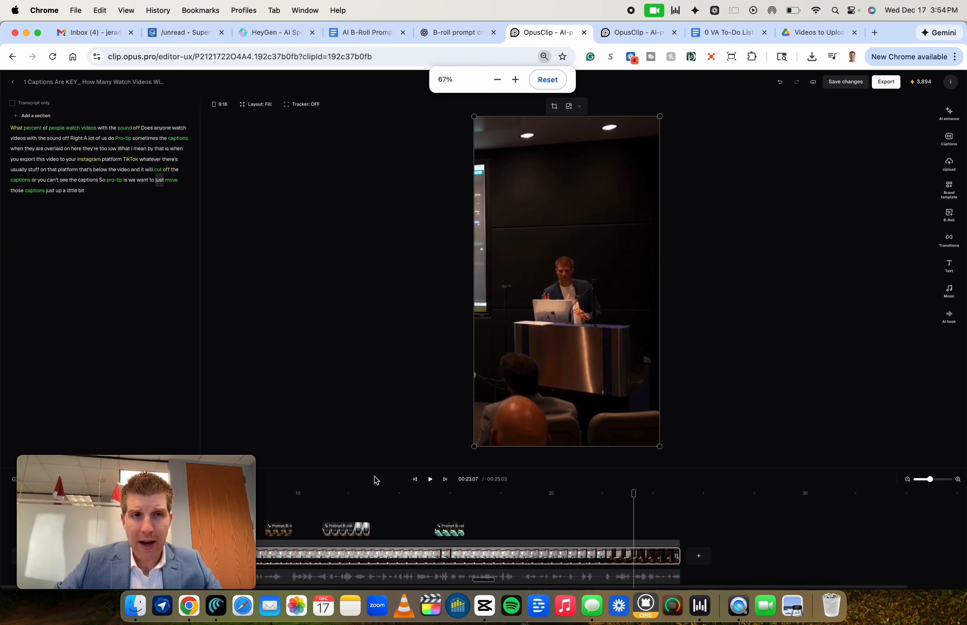
drag(192, 461, 195, 328)
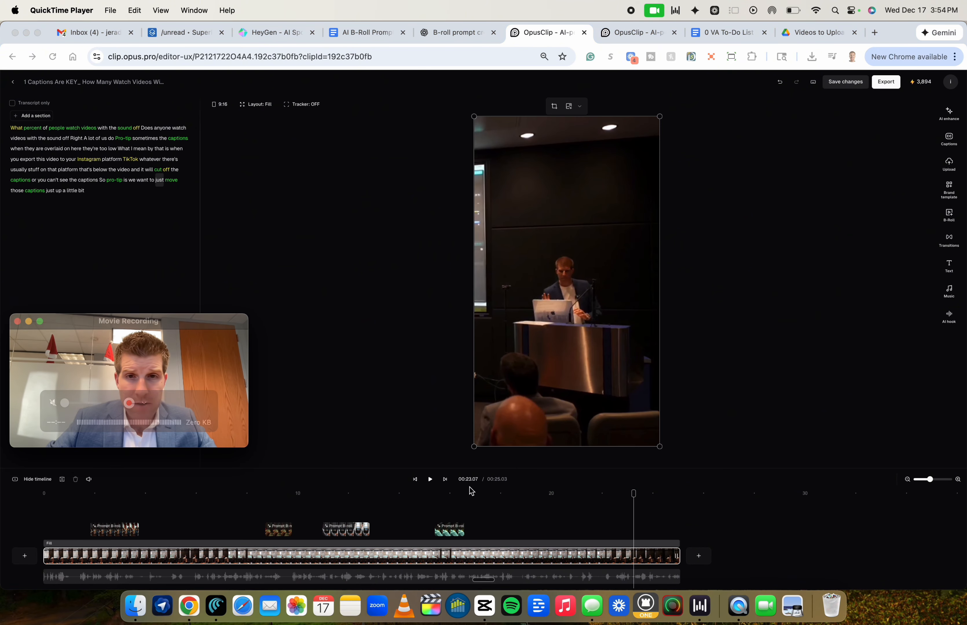
click(396, 496)
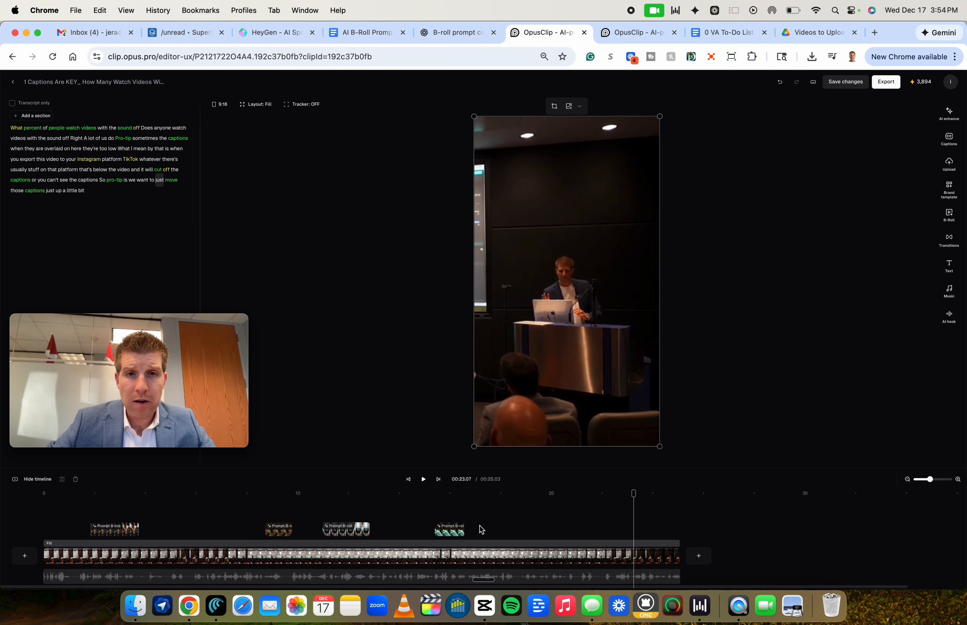
- Apply the Popline caption preset and move the captions higher in the frame, just above the audience's heads at about 18 seconds
click(509, 517)
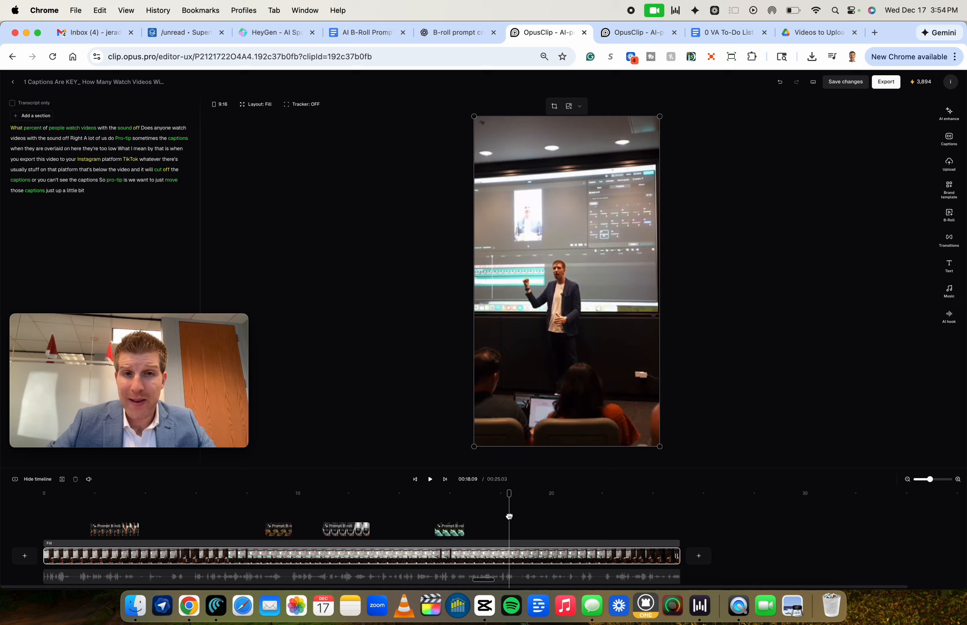
click(949, 266)
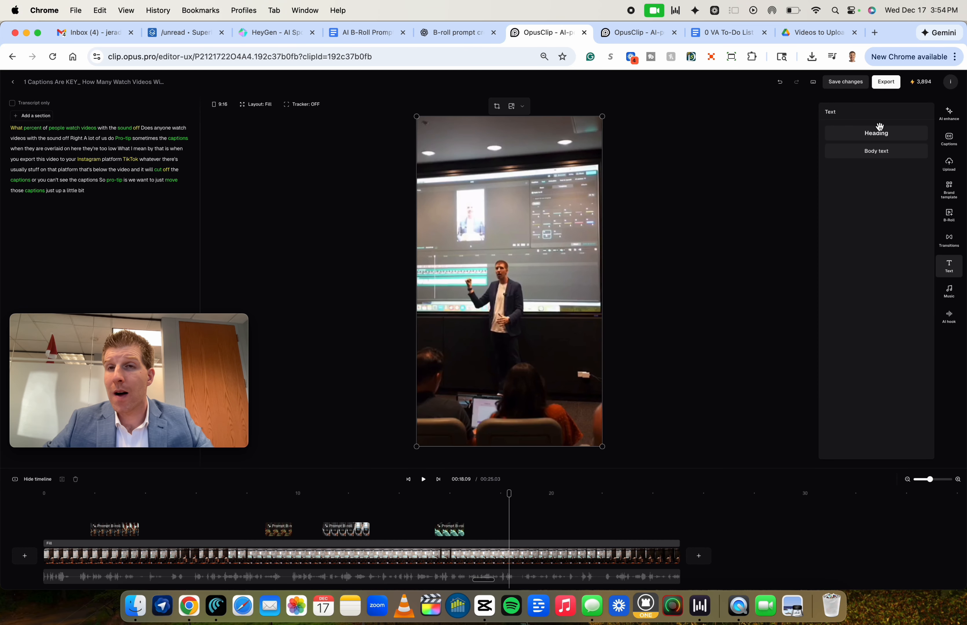
click(951, 143)
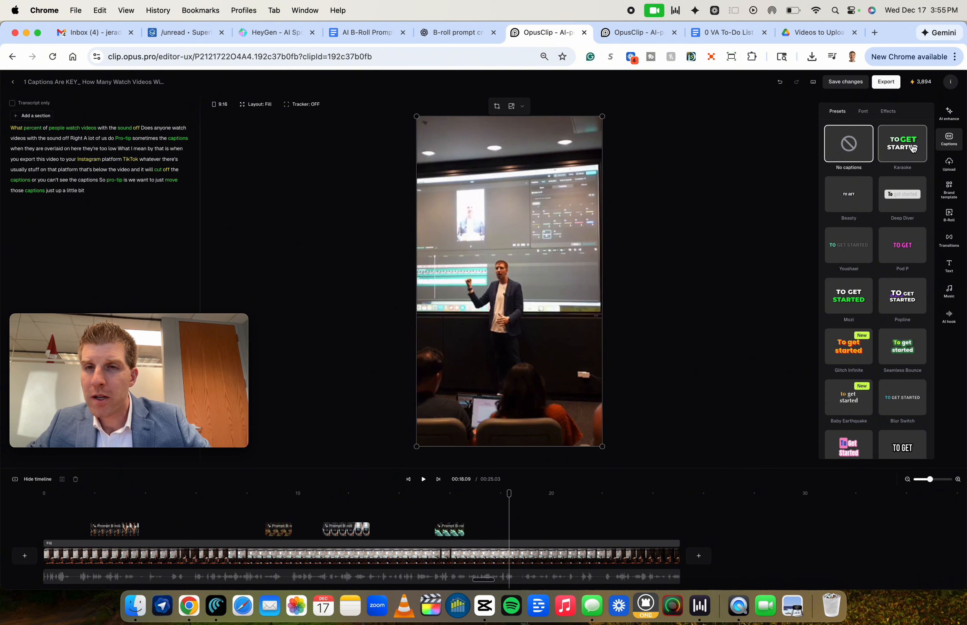
click(903, 301)
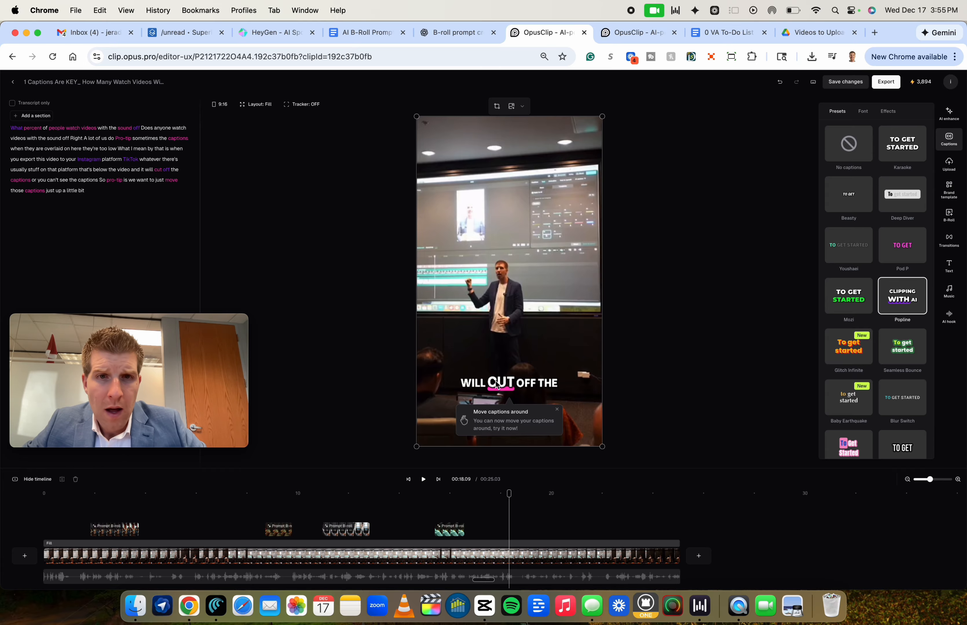
click(498, 386)
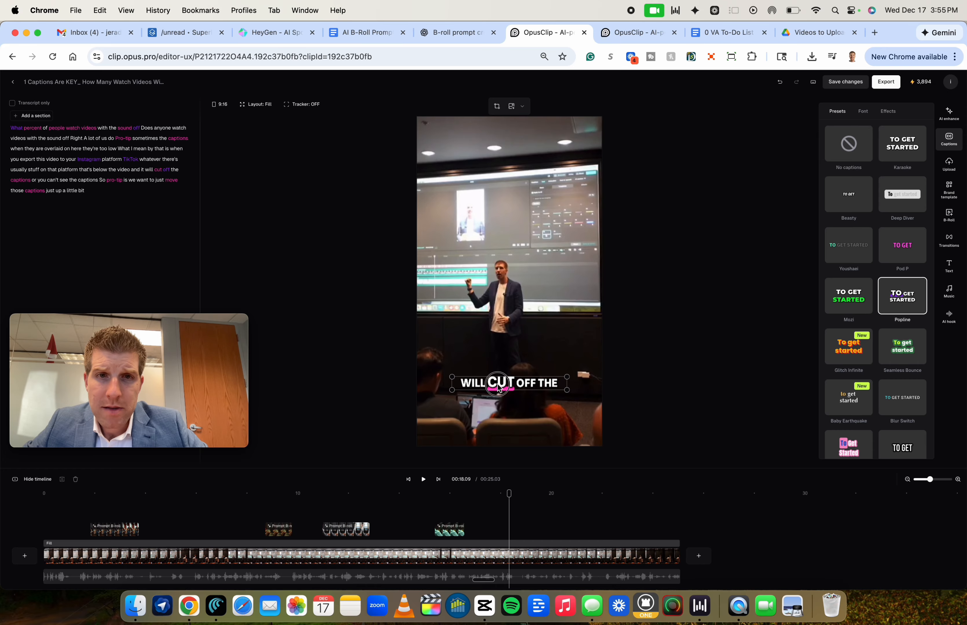
drag(504, 389, 504, 356)
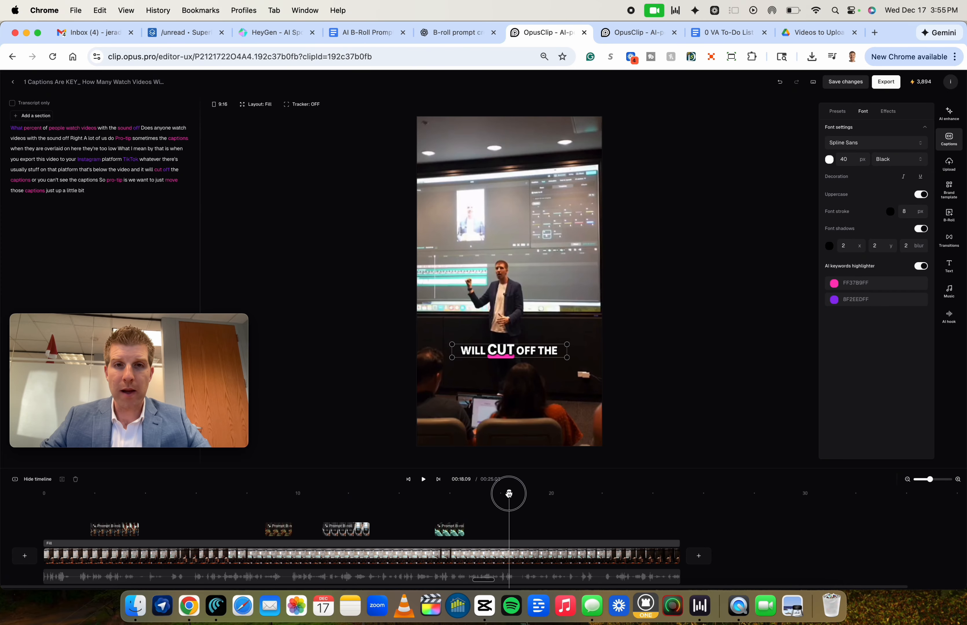
- Play the video from the start to check the captions, and return to about 3 seconds over the first B-roll clip
drag(508, 493, 2, 504)
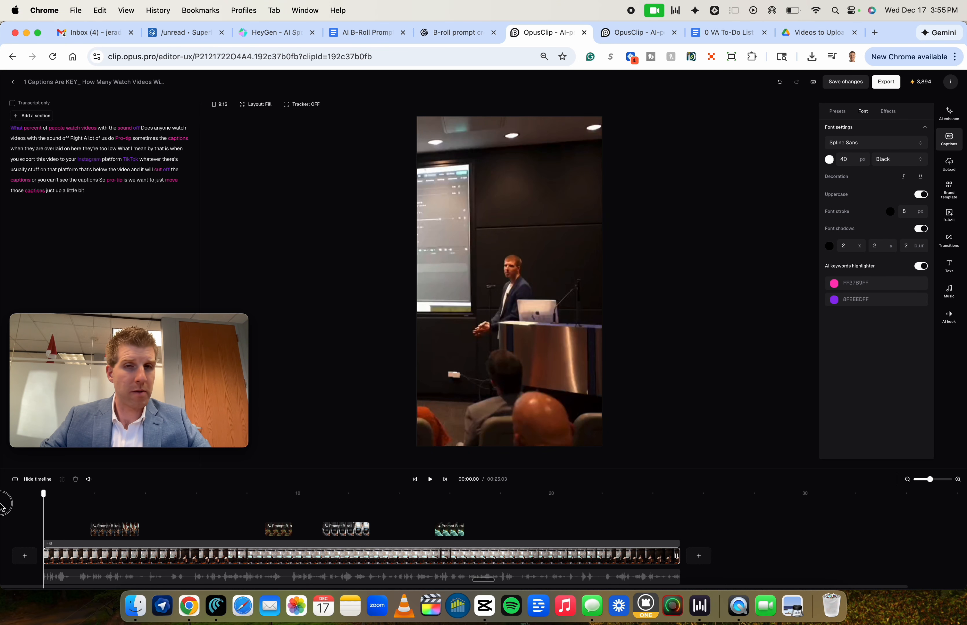
key(space)
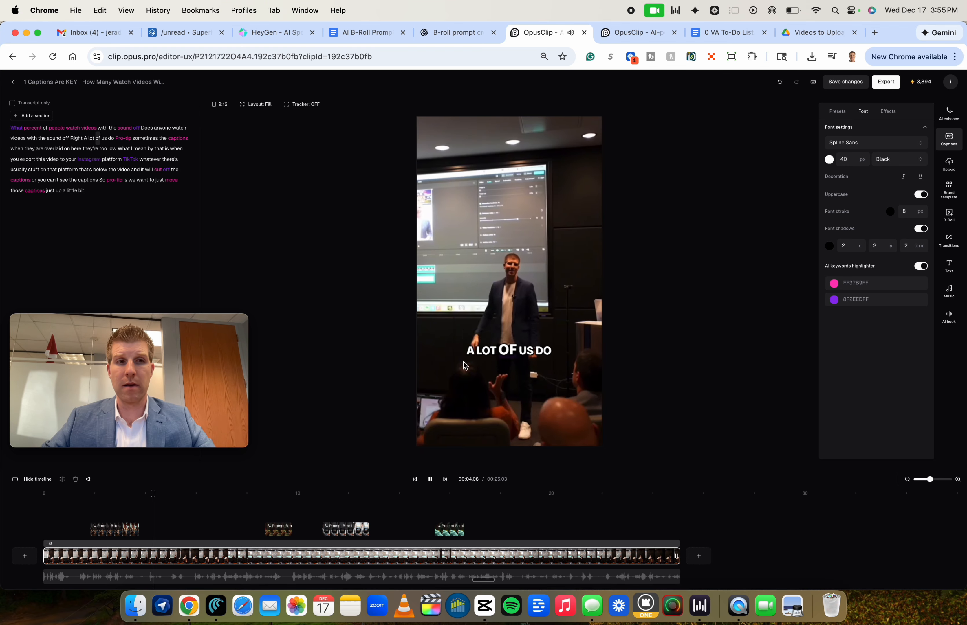
click(598, 280)
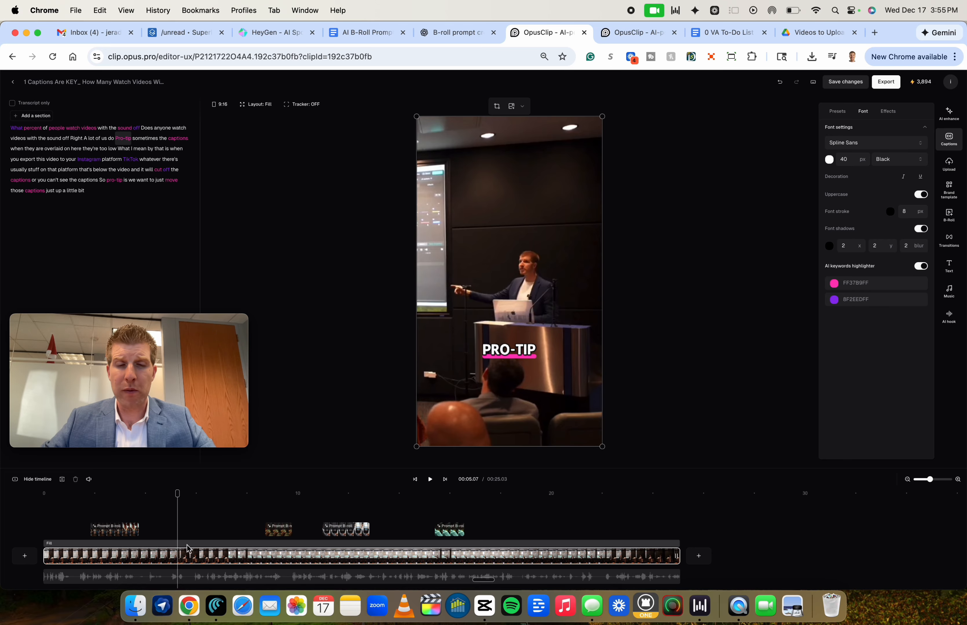
drag(164, 492, 123, 488)
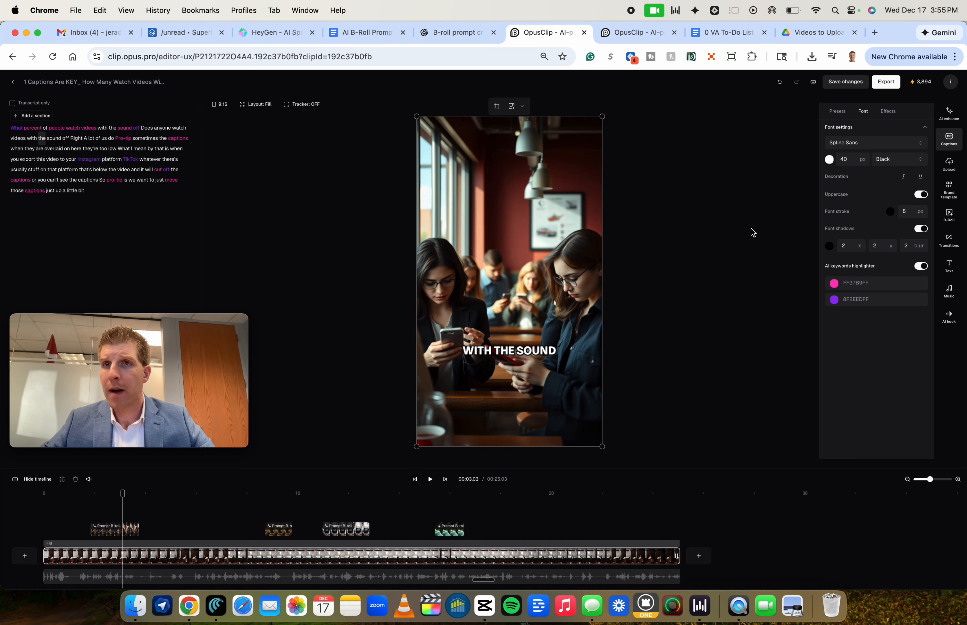
- Review the available caption presets, font settings and effects options
click(845, 117)
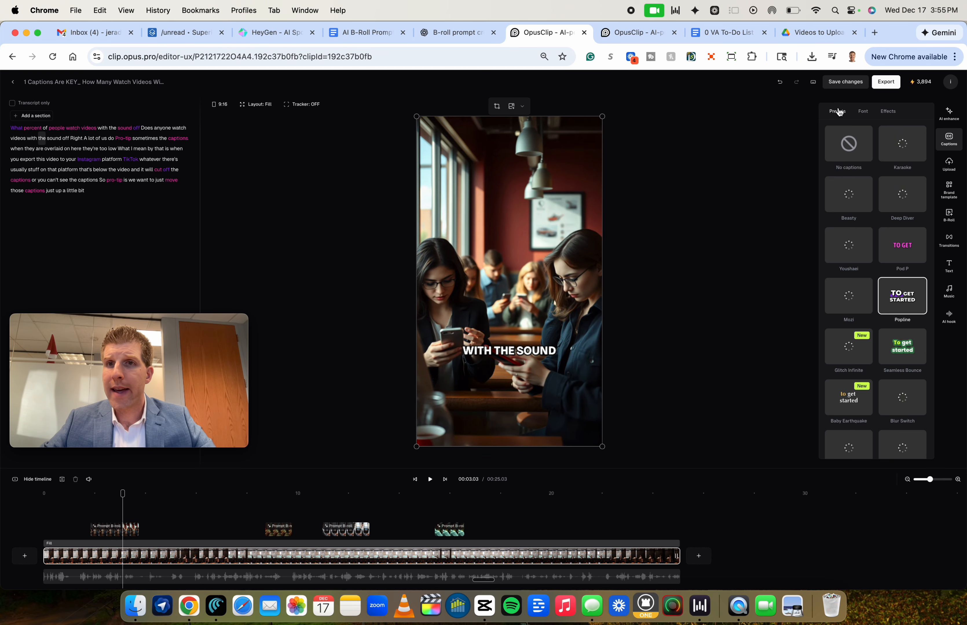
click(865, 115)
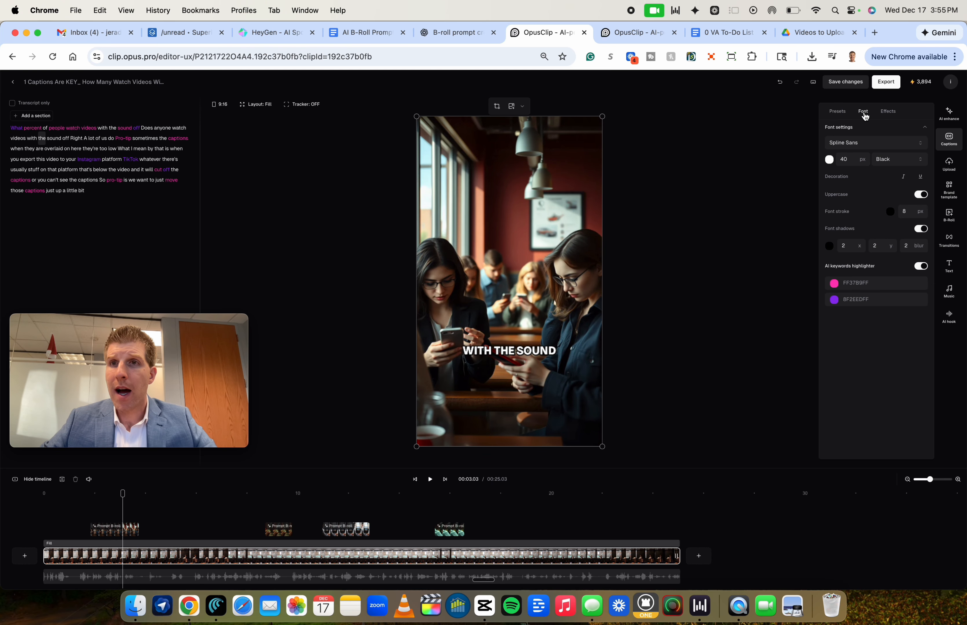
click(889, 117)
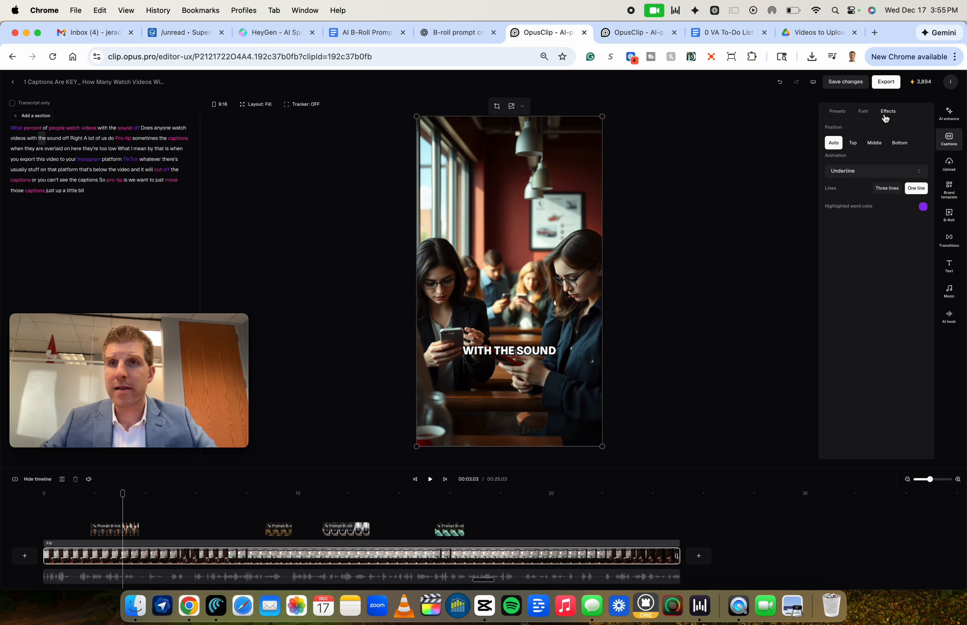
click(861, 118)
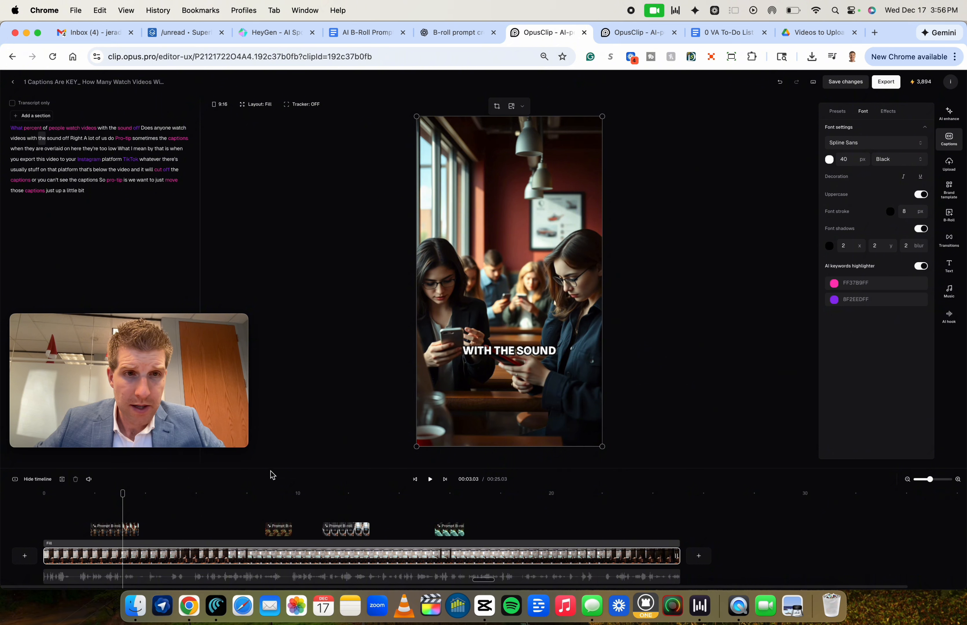
- Enlarge the timeline area slightly and replay the captions from about 1.5 seconds into the first B-roll clip
mouse_move(270, 468)
mouse_down()
mouse_move(272, 413)
mouse_move(280, 467)
mouse_move(288, 462)
mouse_up()
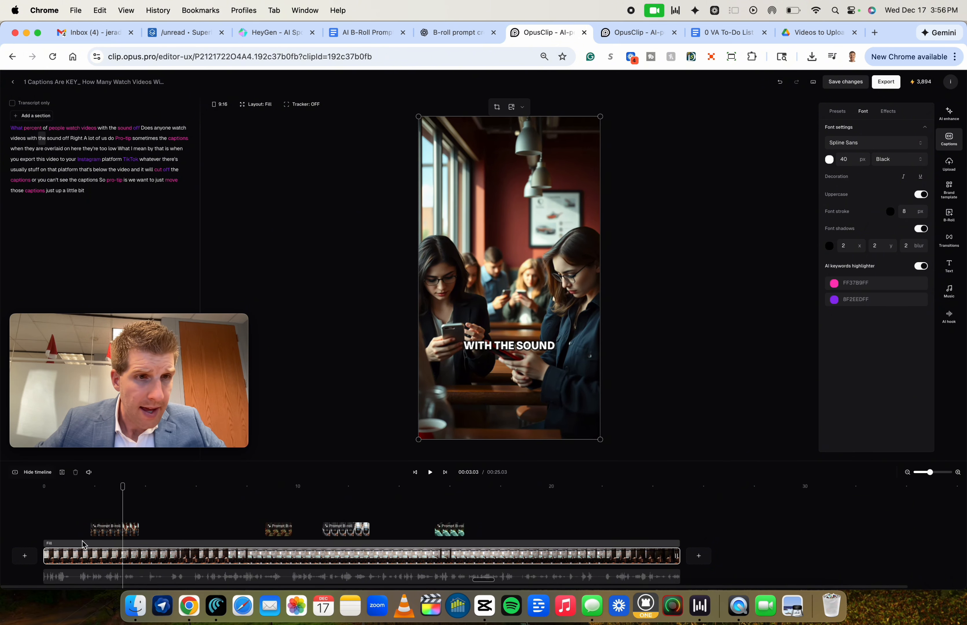
click(80, 513)
key(space)
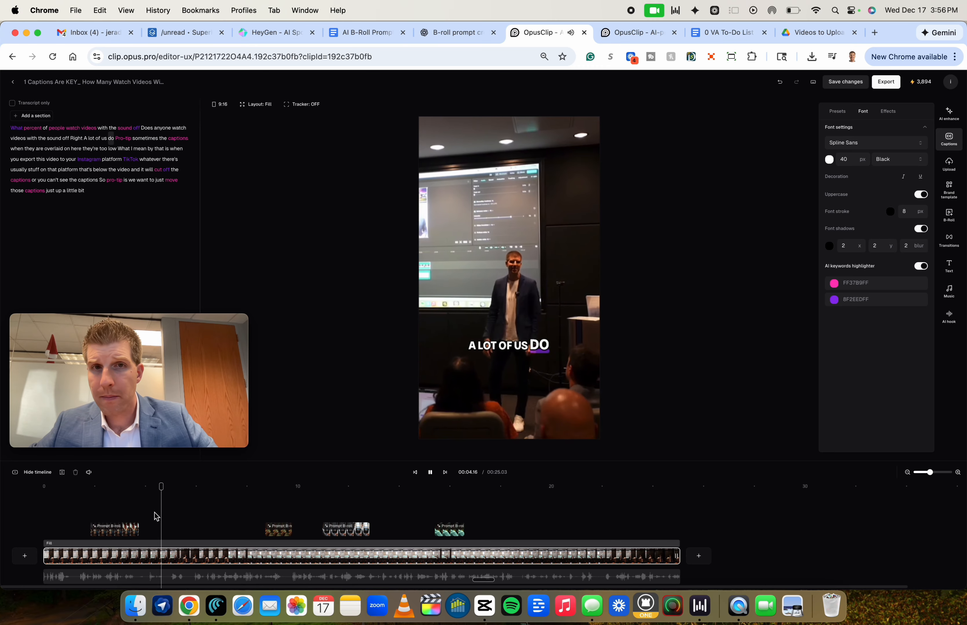
click(77, 525)
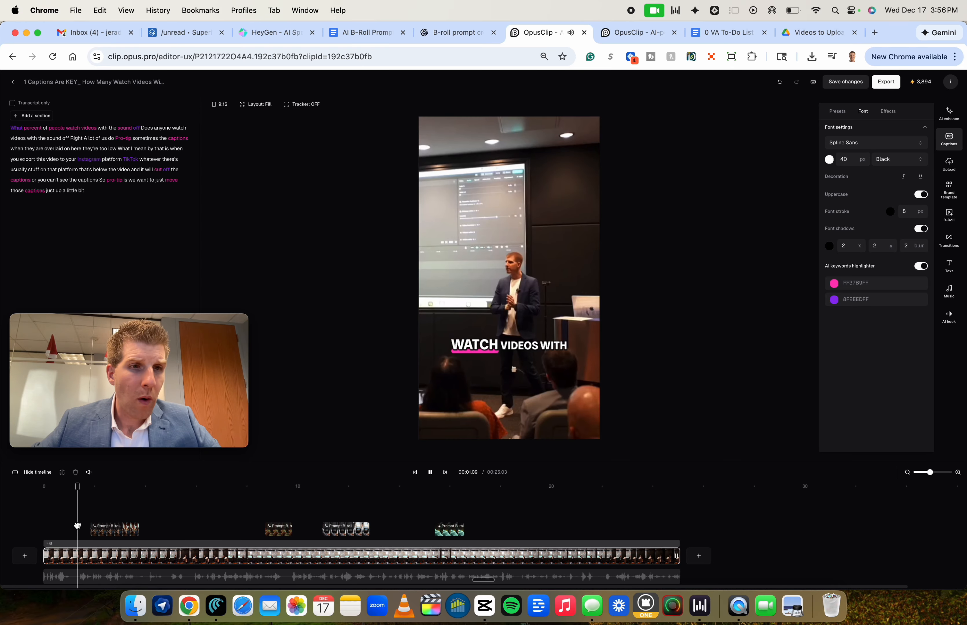
key(space)
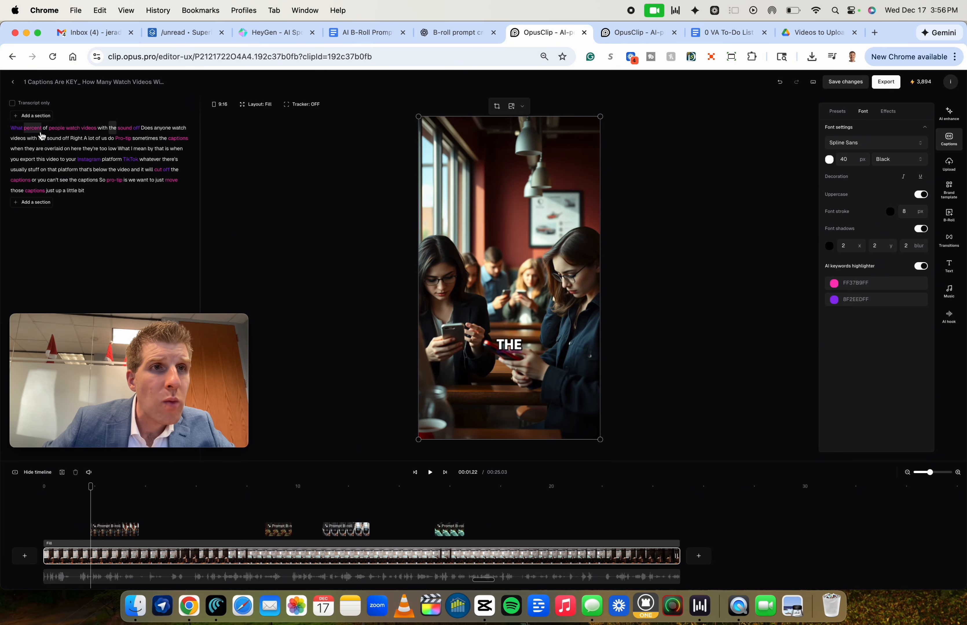
click(146, 129)
click(116, 117)
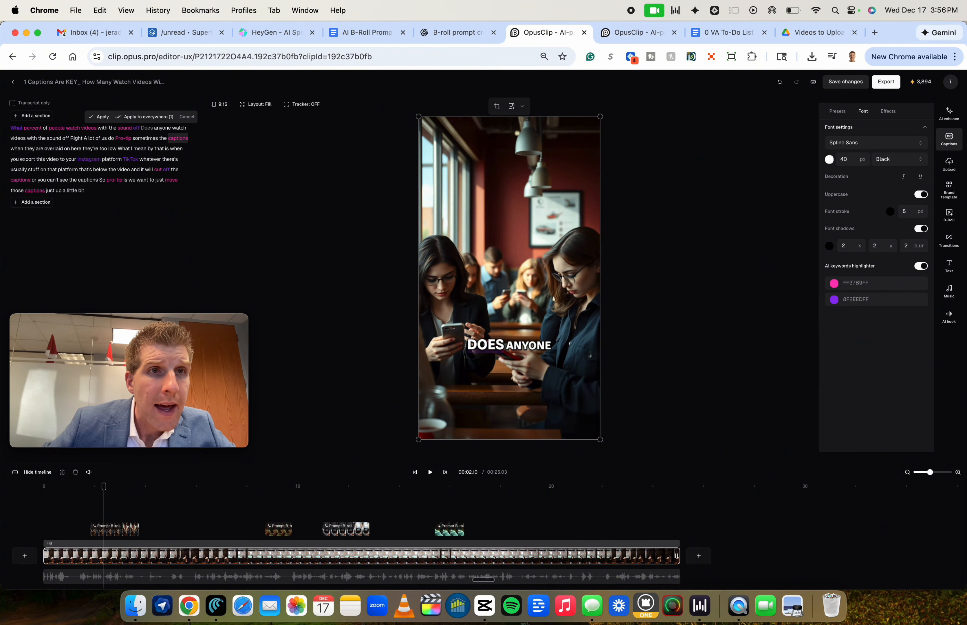
click(137, 129)
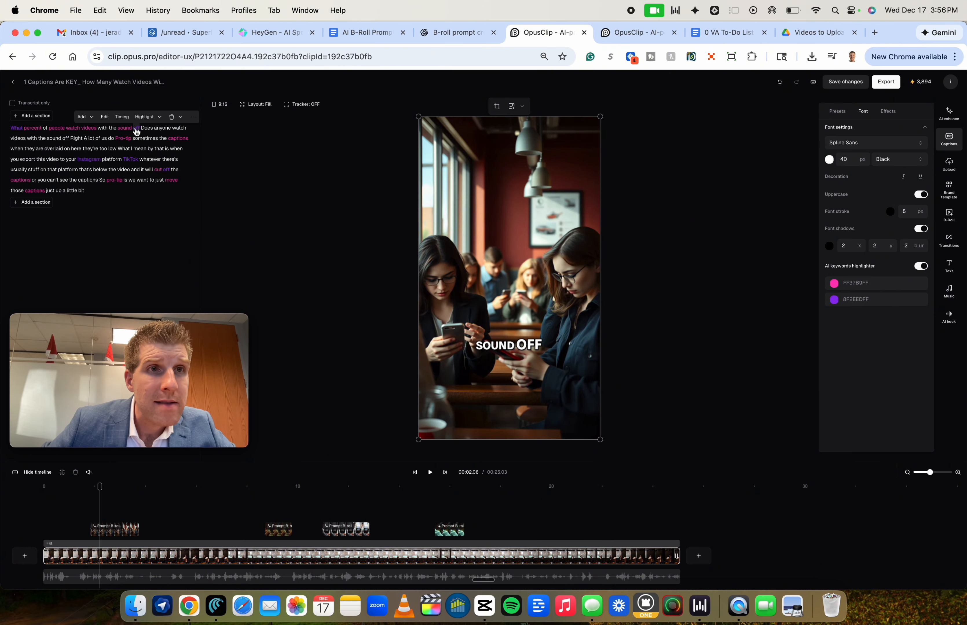
click(106, 118)
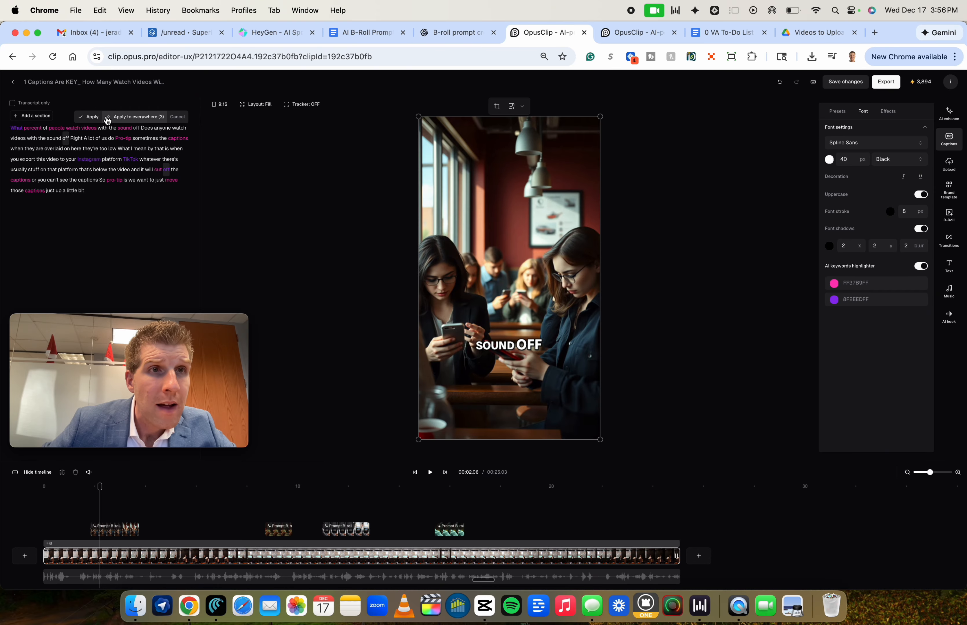
click(154, 151)
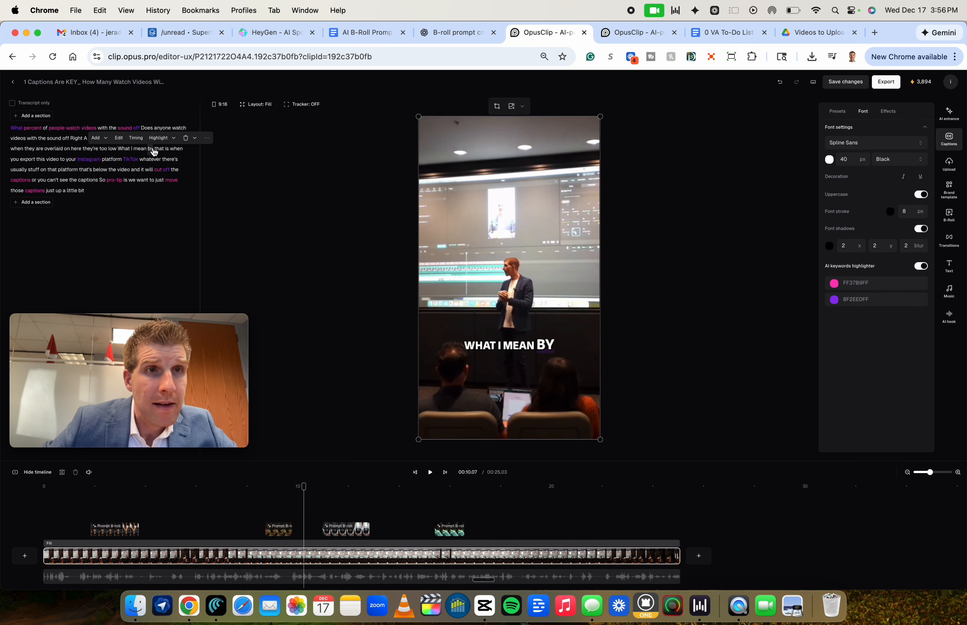
double_click(141, 128)
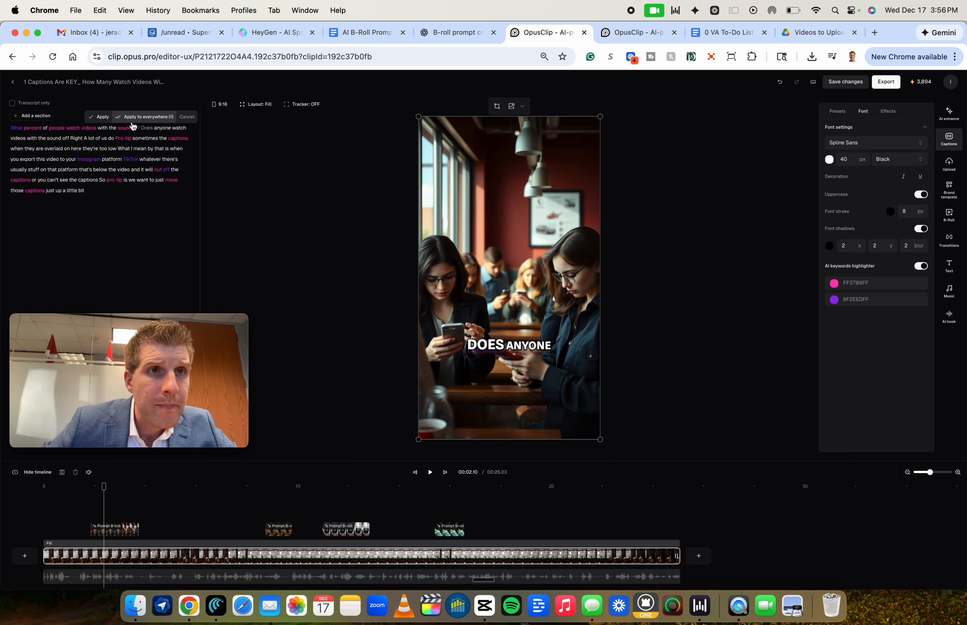
- Add a question mark after the first "off" in the transcript, just before "Does anyone watch"
click(136, 129)
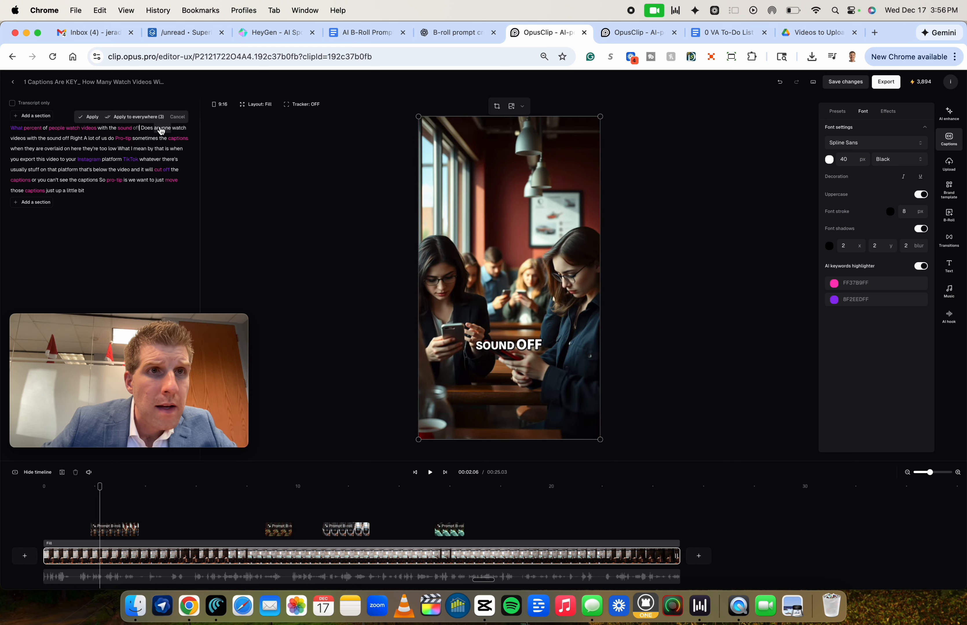
text(f?)
key(Return)
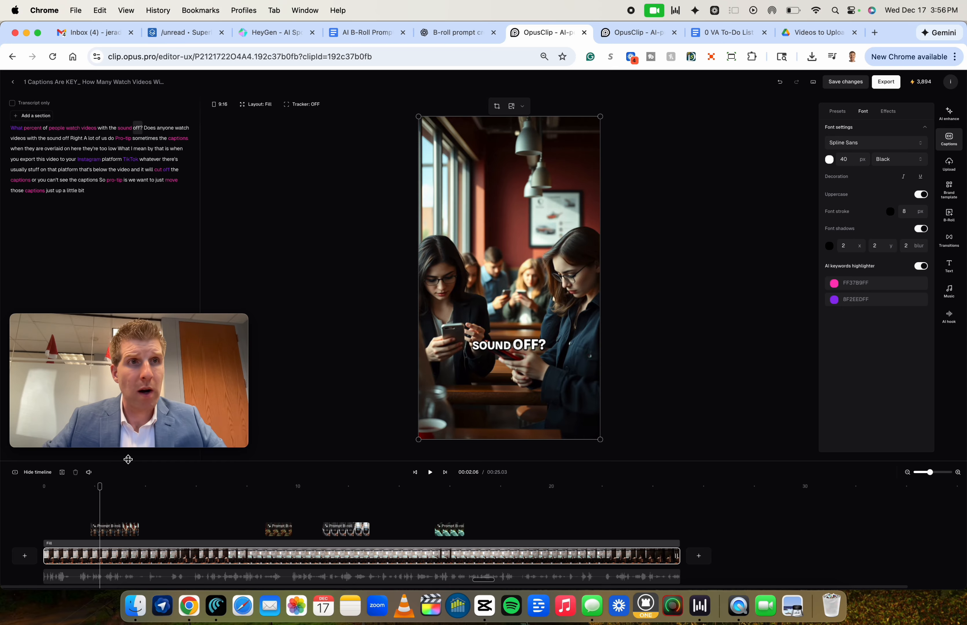
- Replay the clip from the start to about 5 seconds, and add a question mark after the second "off", just before "Right"
drag(100, 487, 2, 490)
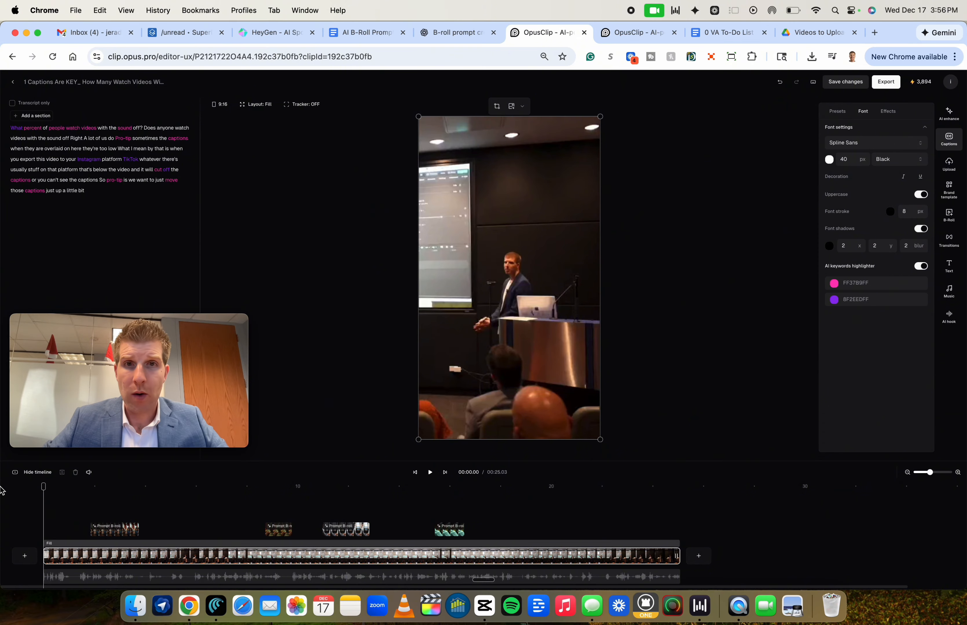
key(space)
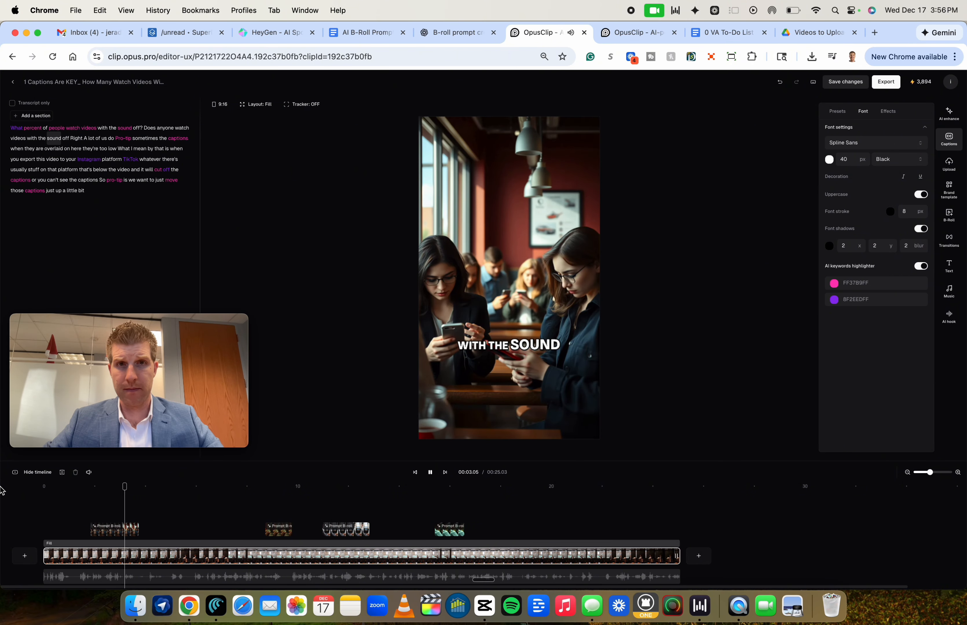
key(space)
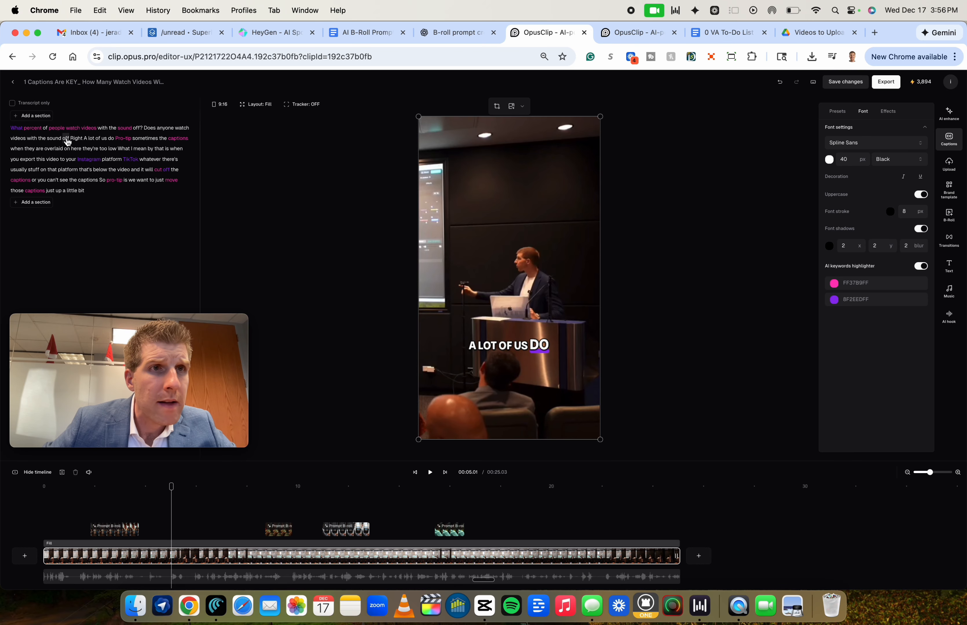
click(67, 140)
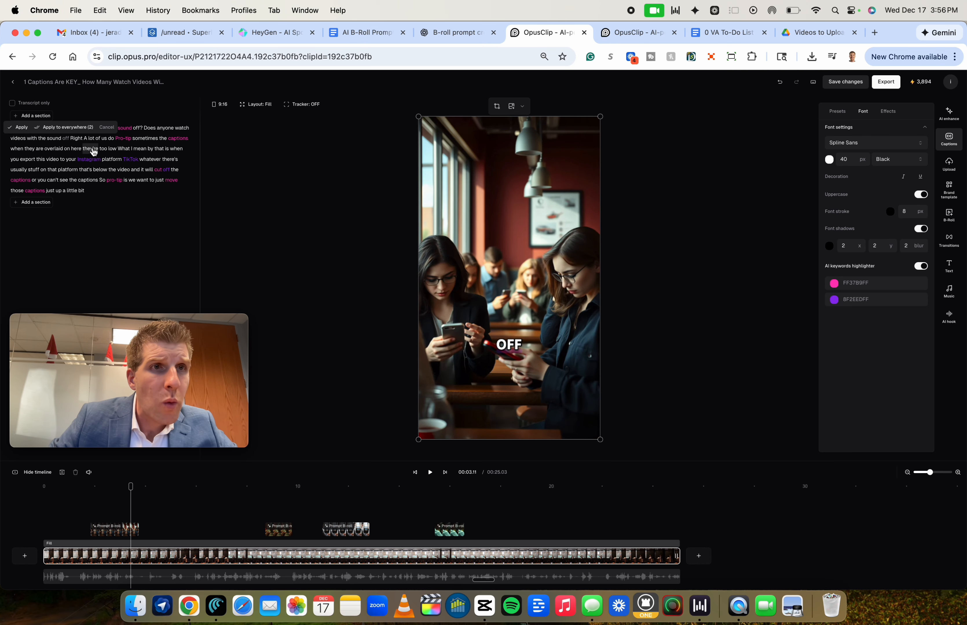
text(?)
key(Return)
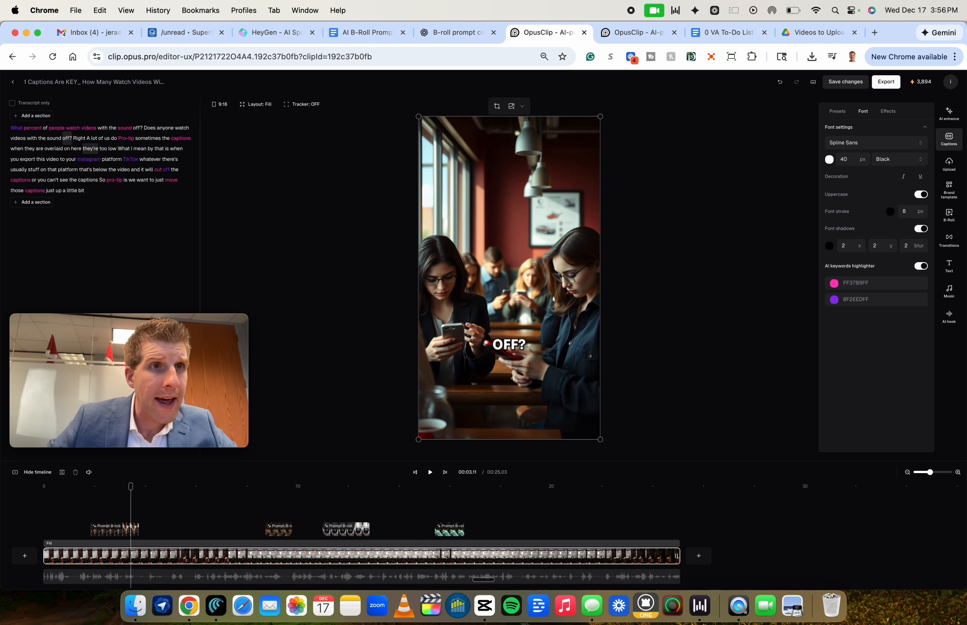
- Play the captioned clip with its B-roll up to about 13 seconds to check the captions
click(90, 521)
key(space)
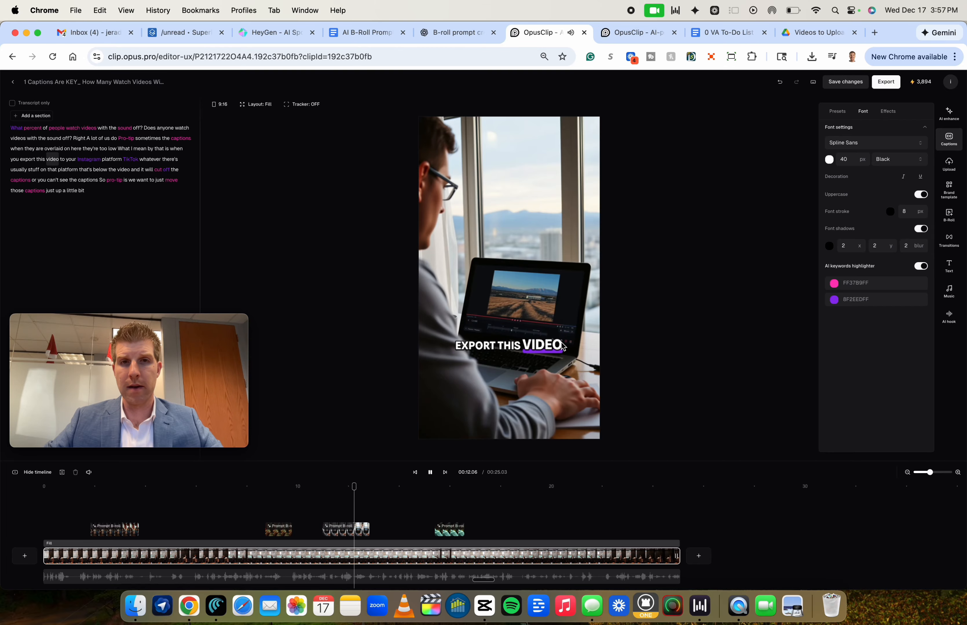
click(563, 346)
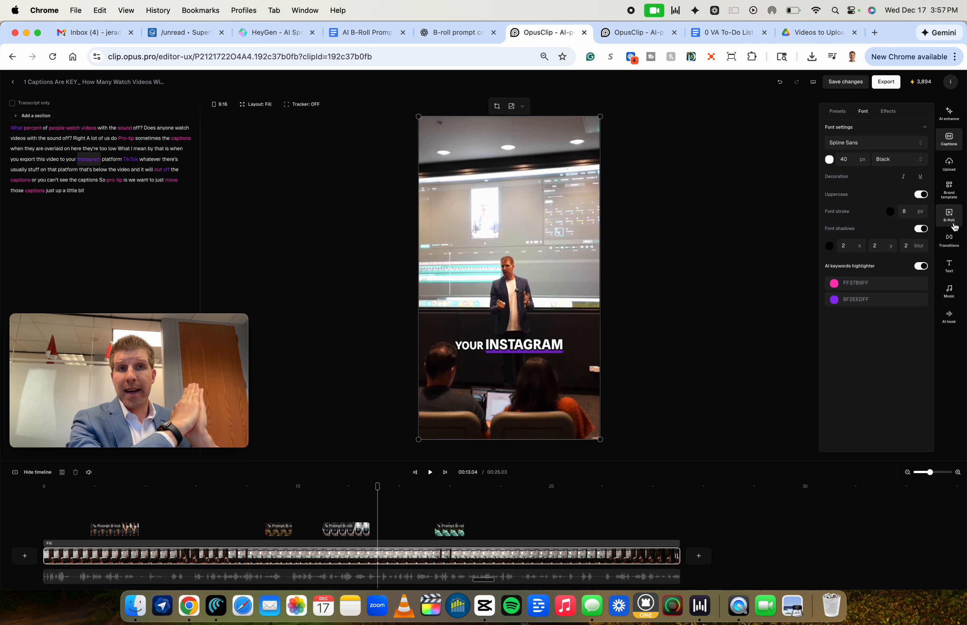
- Browse the instrumental tracks in the music library, mark Magnetic as liked and check the liked tracks
click(949, 292)
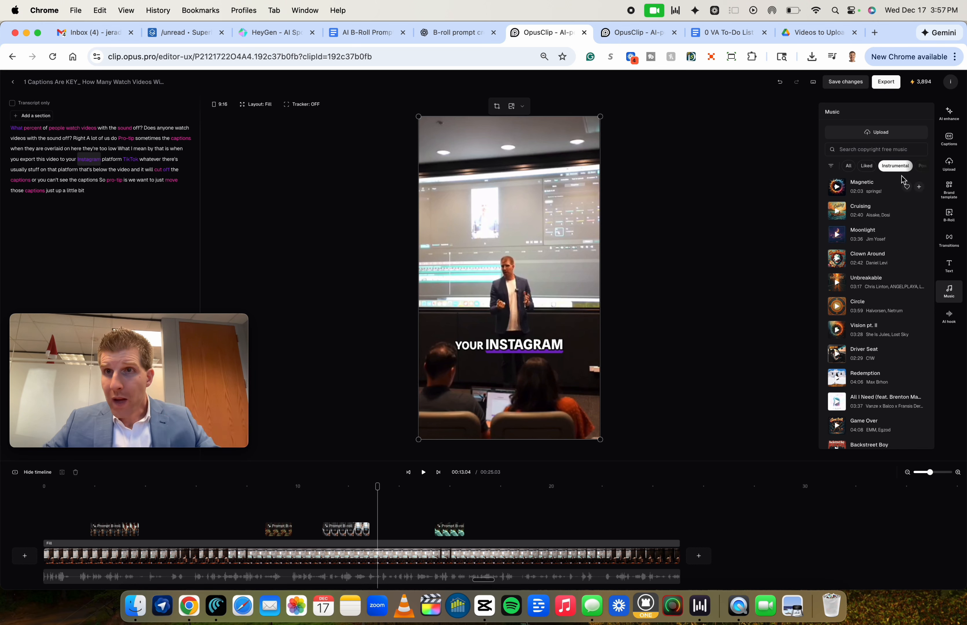
scroll(897, 170, right, 3)
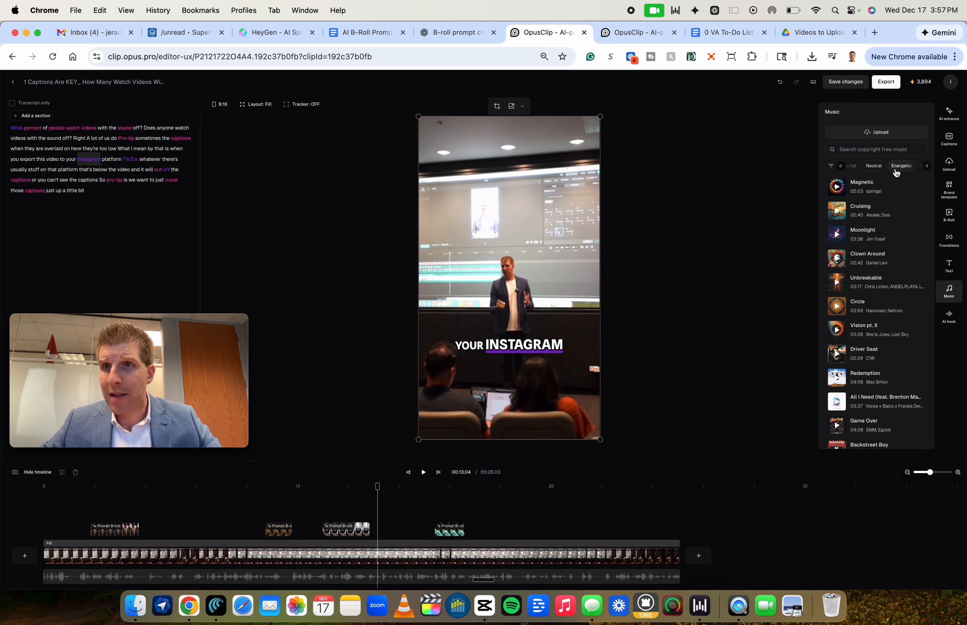
scroll(896, 172, left, 3)
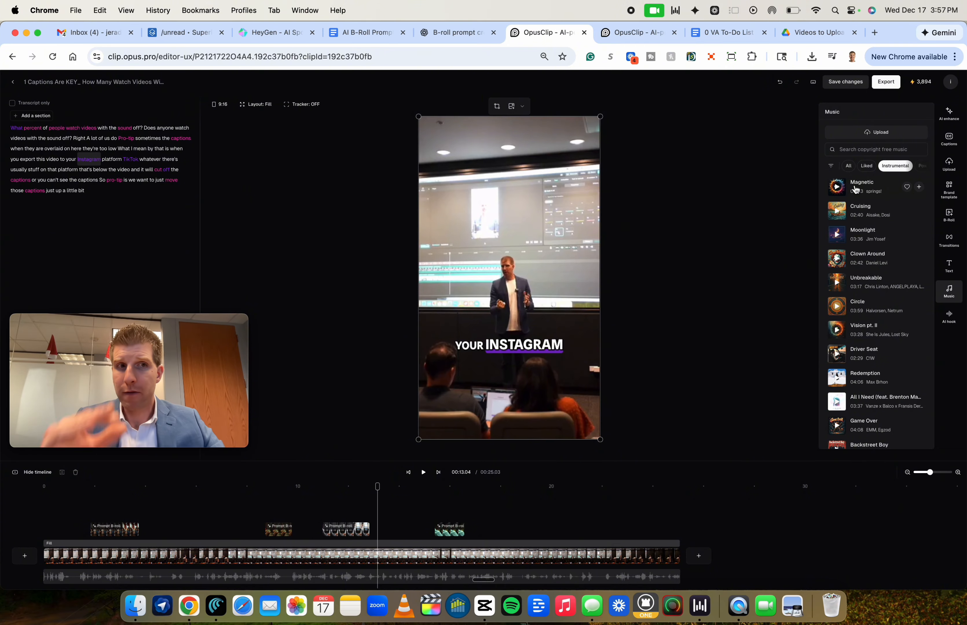
scroll(870, 234, down, 13)
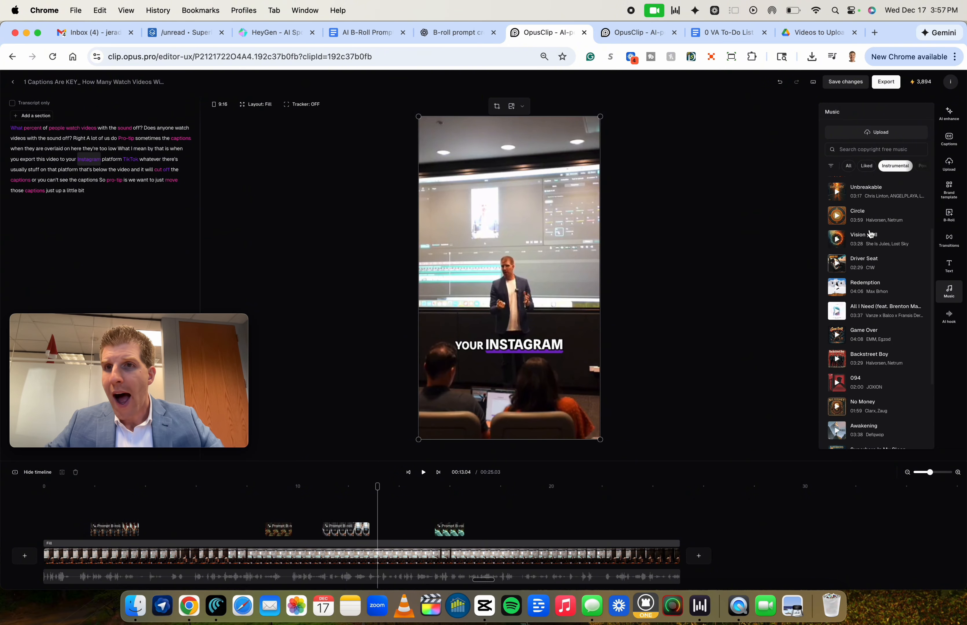
scroll(870, 234, up, 13)
scroll(870, 235, down, 10)
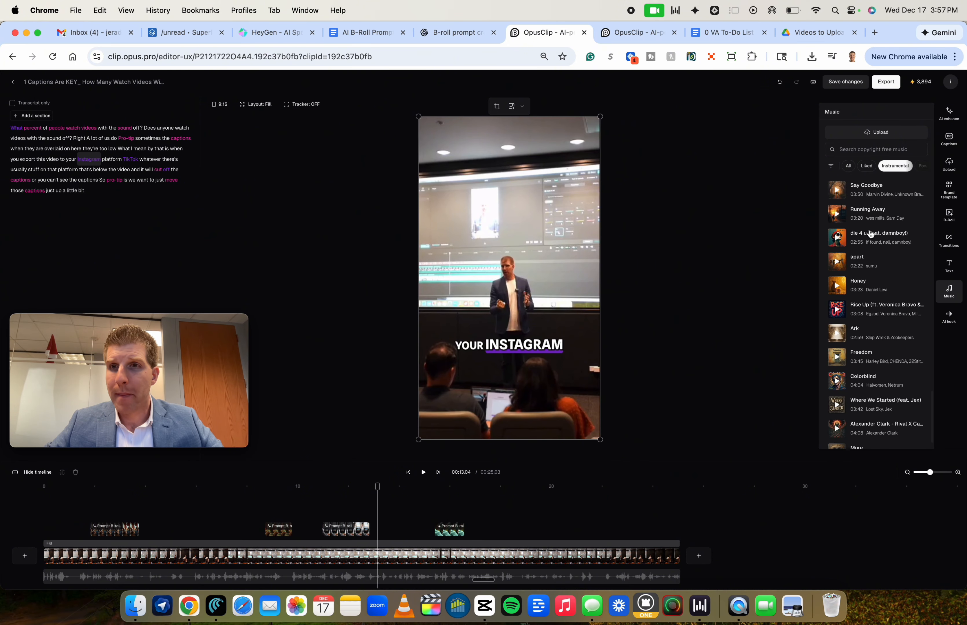
scroll(870, 234, up, 10)
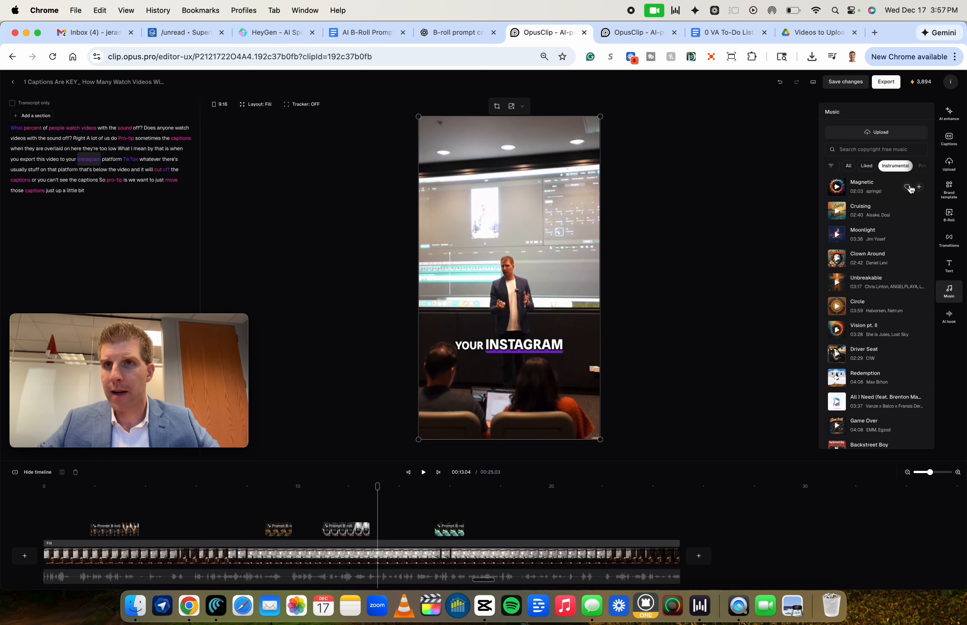
click(867, 165)
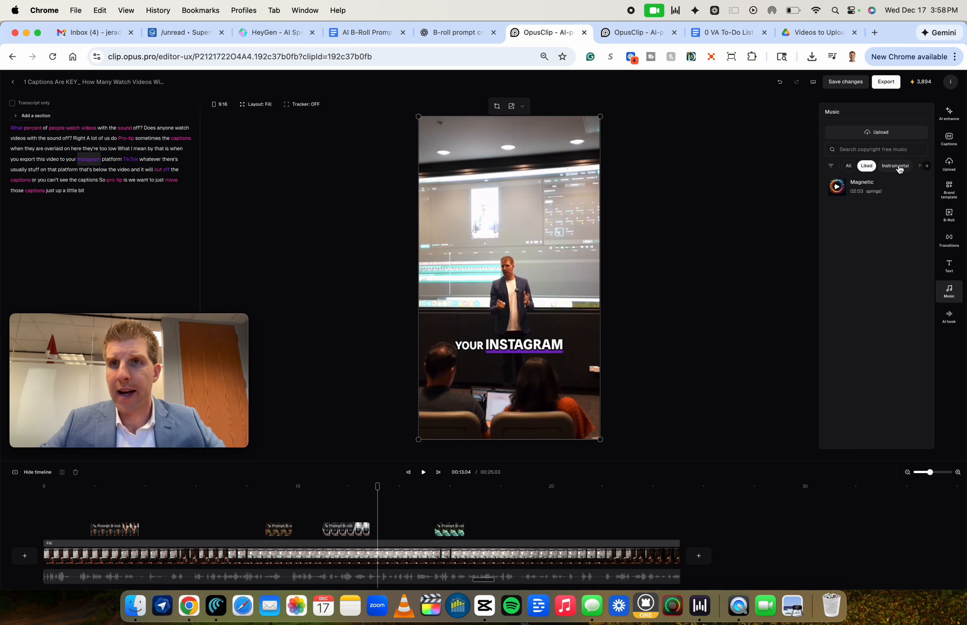
click(899, 166)
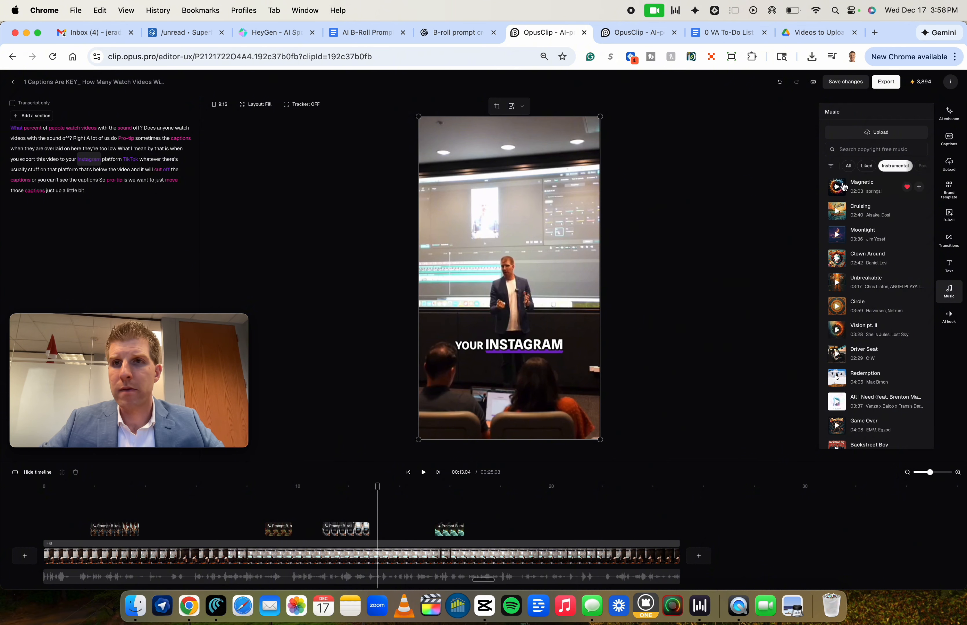
- Preview the instrumental tracks Magnetic and Cruising, and mark Cruising as liked
click(838, 187)
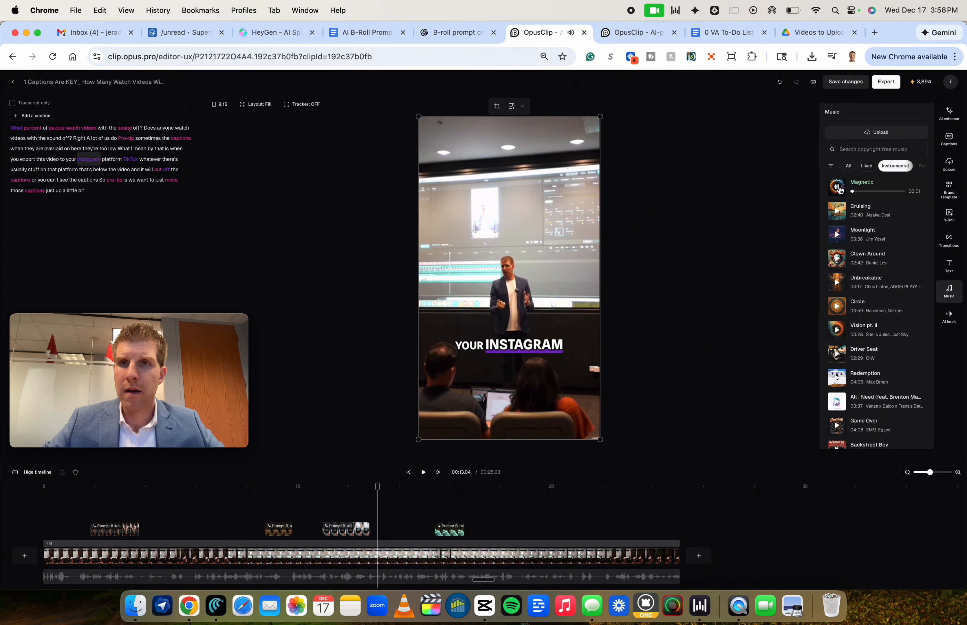
click(839, 188)
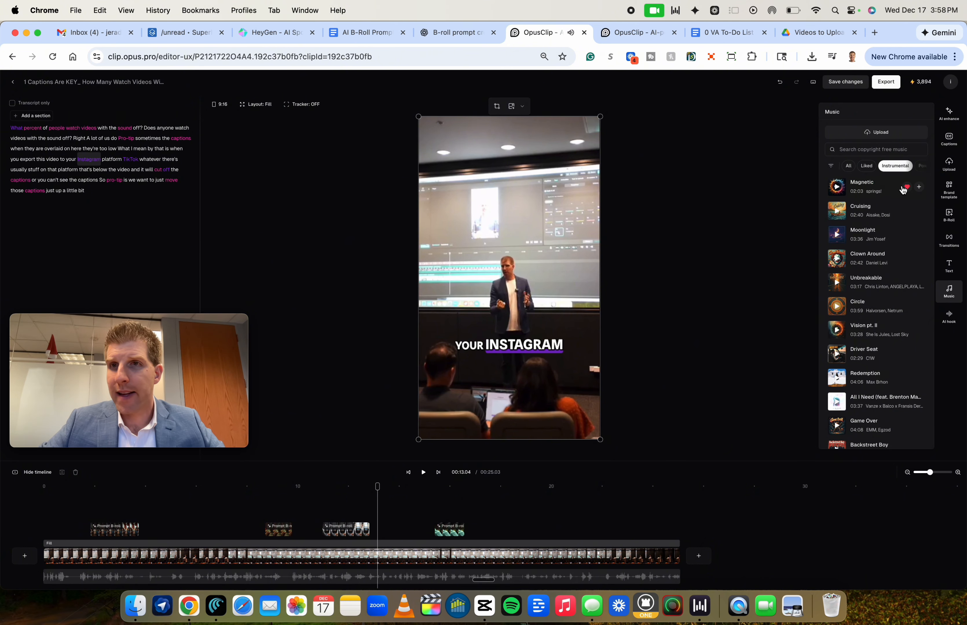
click(841, 214)
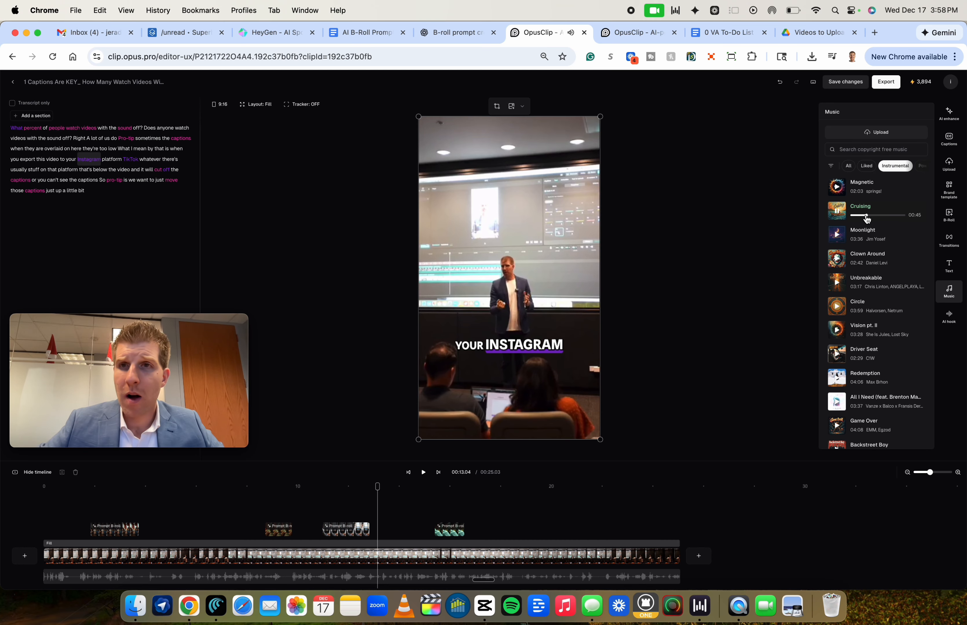
click(839, 212)
click(838, 214)
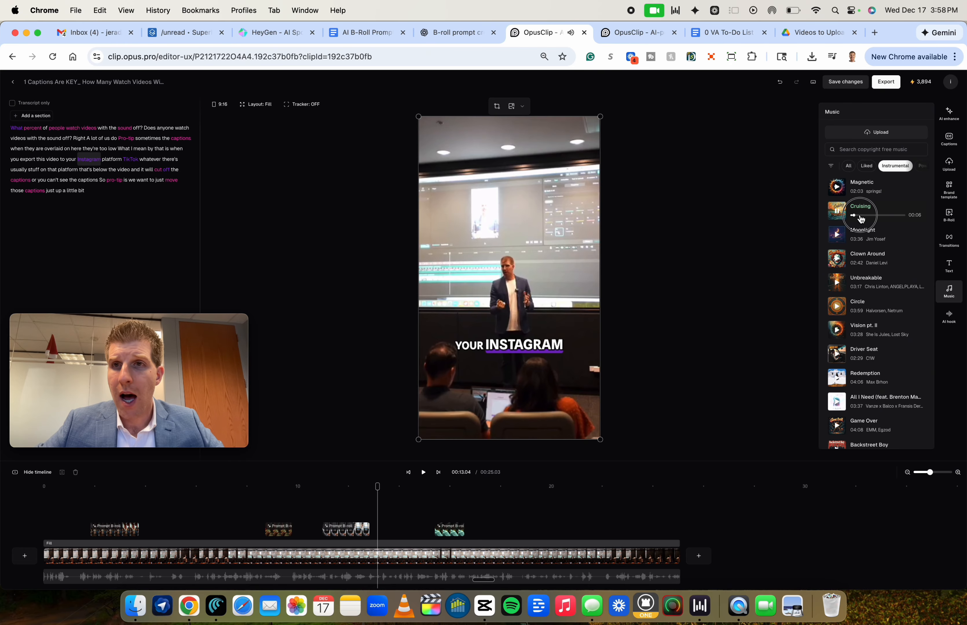
click(861, 217)
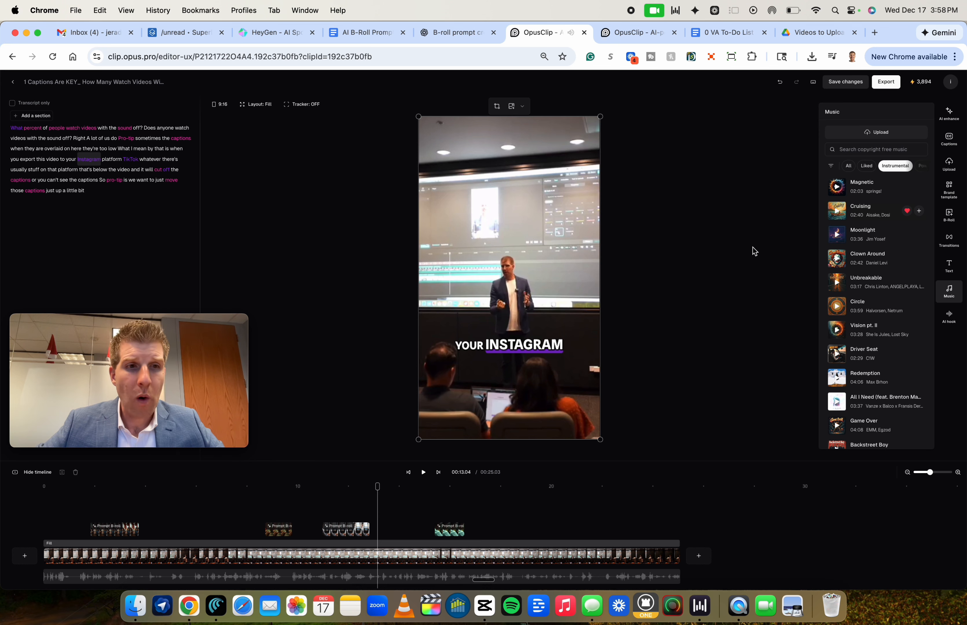
- Enlarge the timeline area slightly and add the Cruising track as background music starting at 0 seconds
click(179, 514)
click(12, 479)
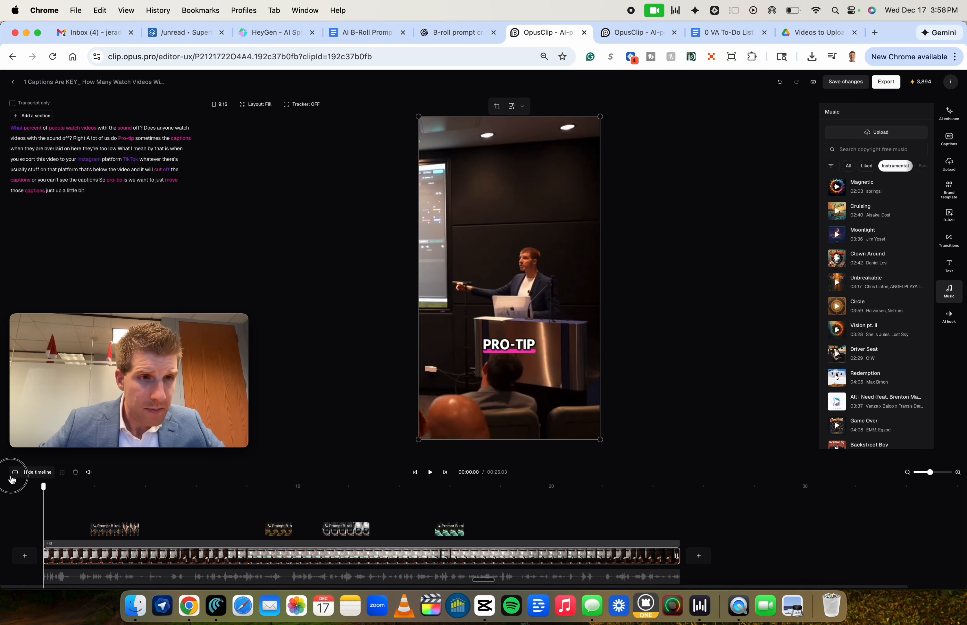
drag(185, 460, 185, 448)
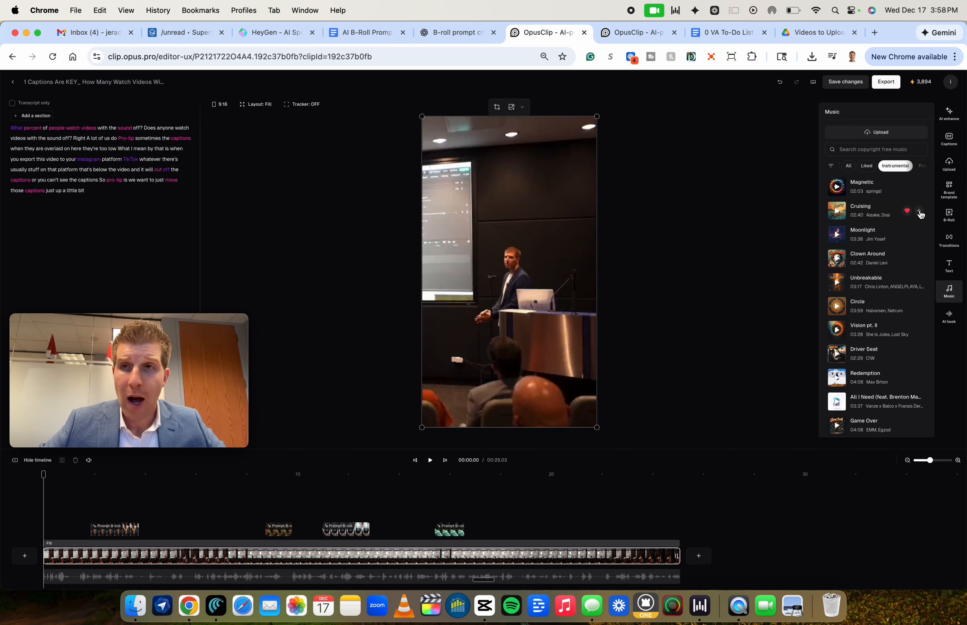
click(123, 479)
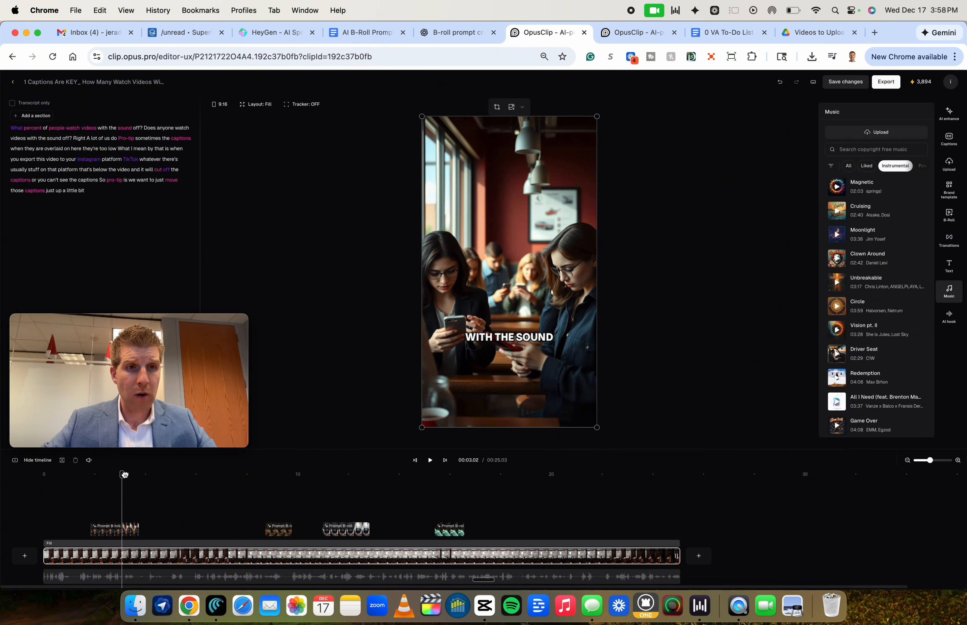
drag(124, 474, 8, 471)
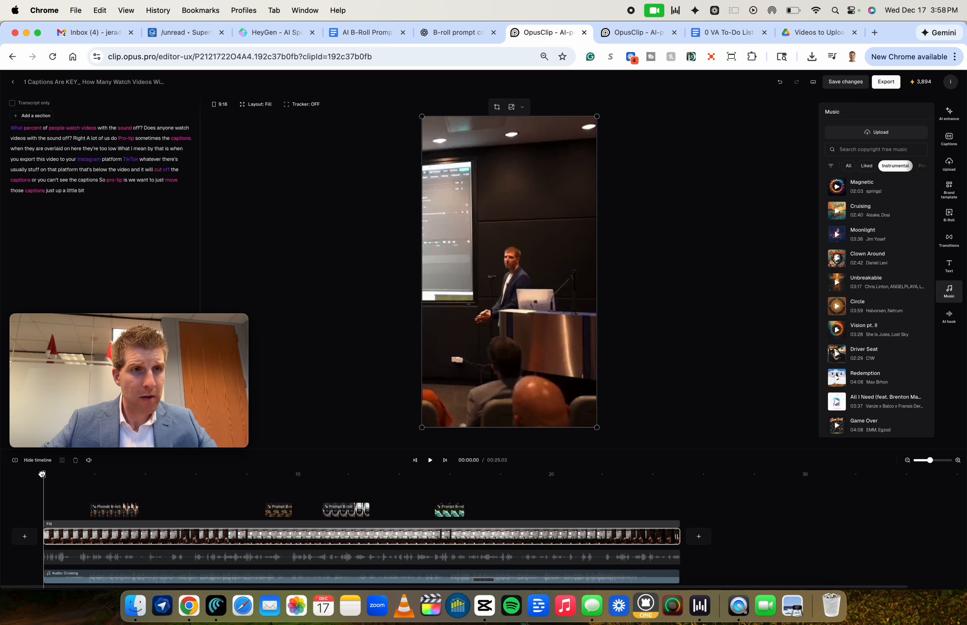
- Listen to the Cruising music under the speech from the start, check the track's sound settings, and move to about 6 seconds
key(space)
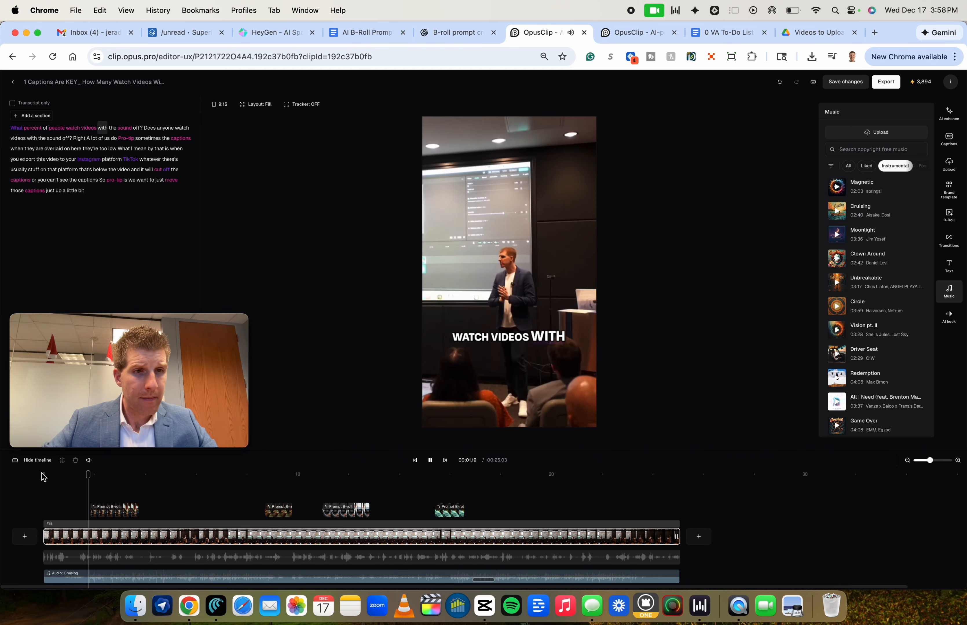
key(space)
click(114, 579)
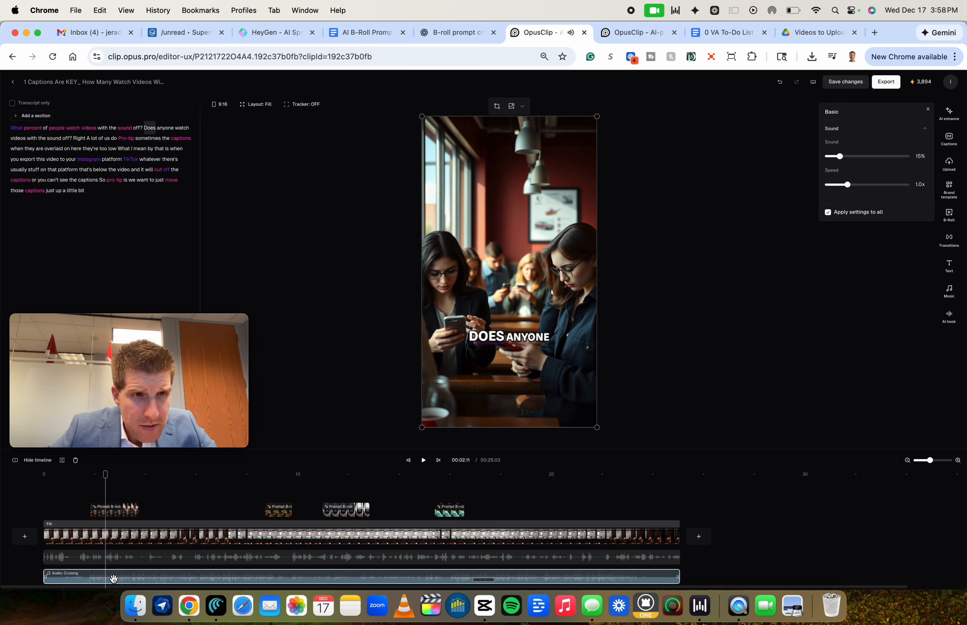
key(space)
key(space)
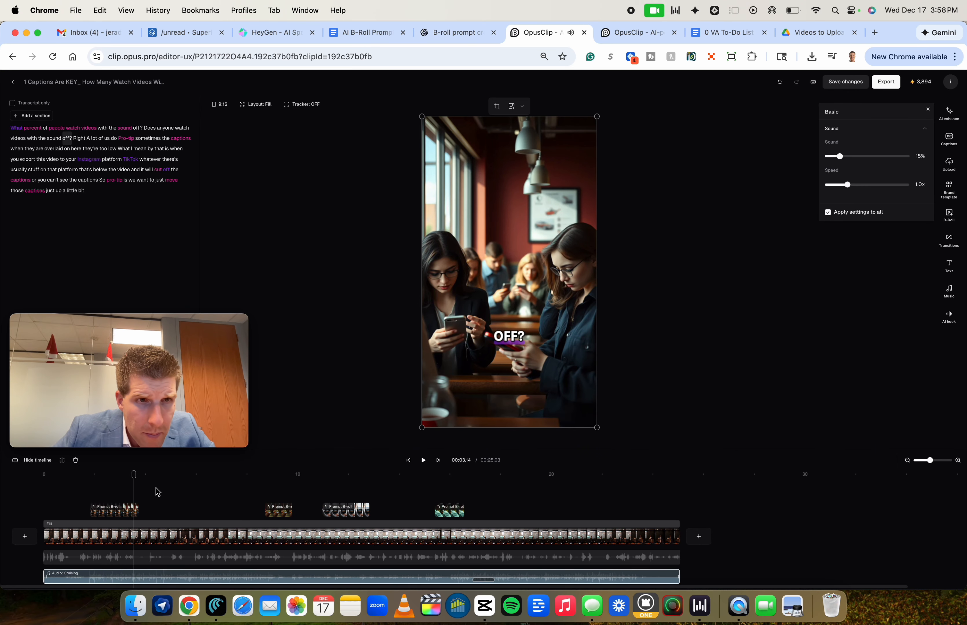
drag(137, 475, 198, 488)
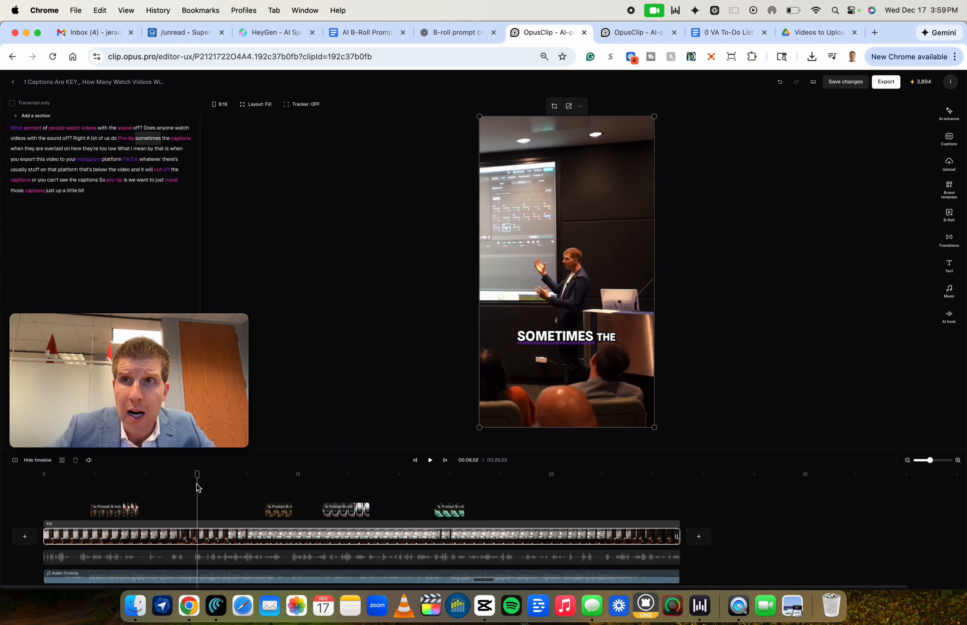
- Play and scrub through the clip to find the music's split point, and place the playhead at 15.22
key(space)
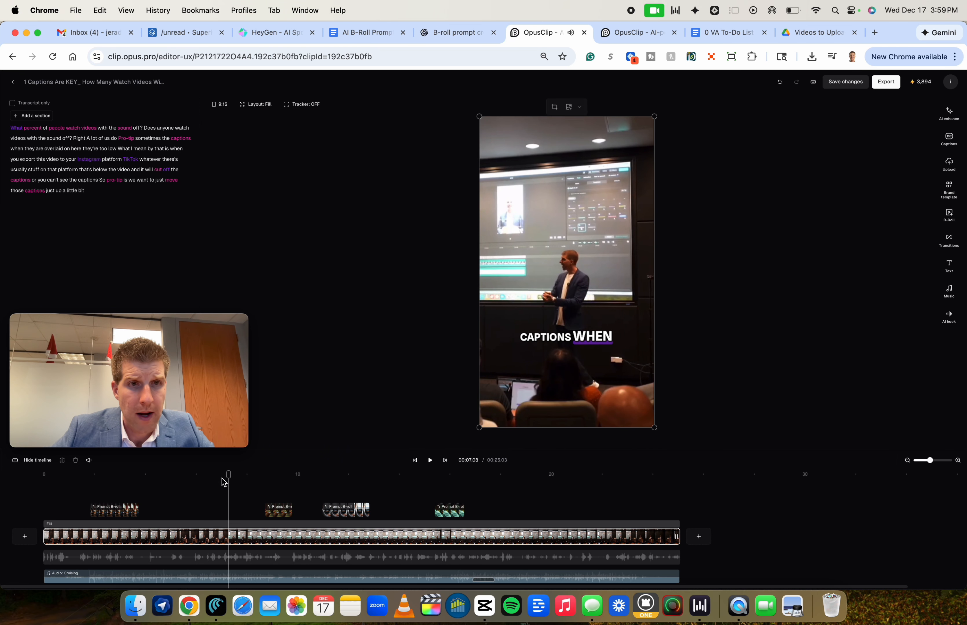
click(247, 482)
drag(230, 473, 272, 471)
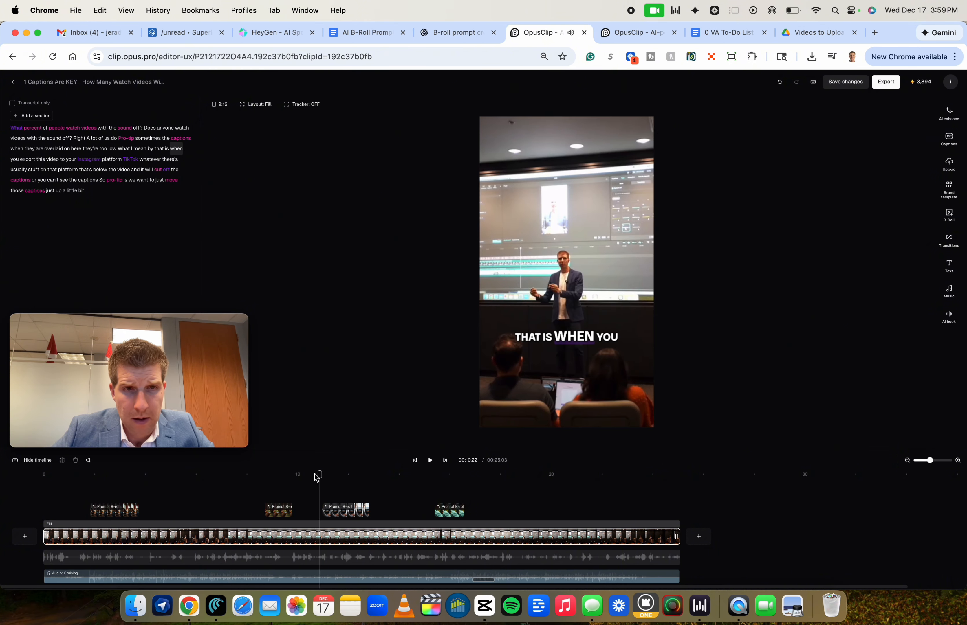
drag(320, 476, 450, 499)
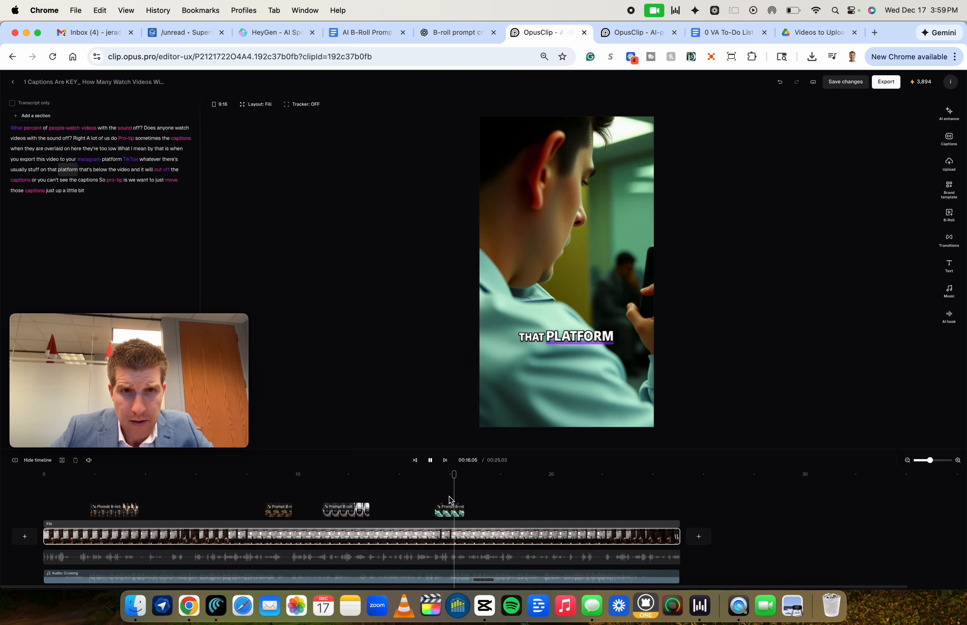
click(437, 477)
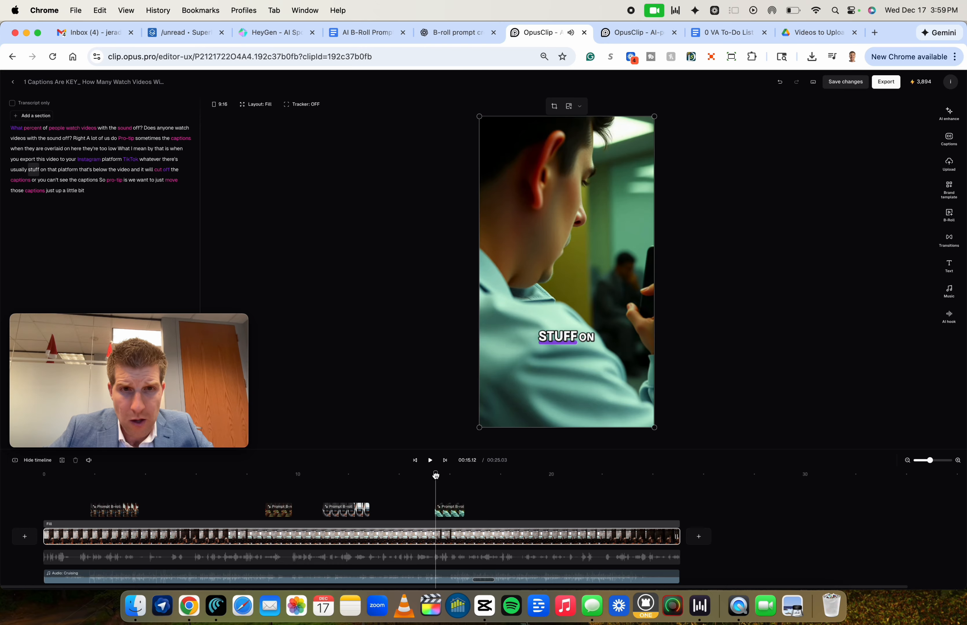
mouse_move(434, 476)
mouse_down()
mouse_move(410, 472)
mouse_move(447, 480)
mouse_up()
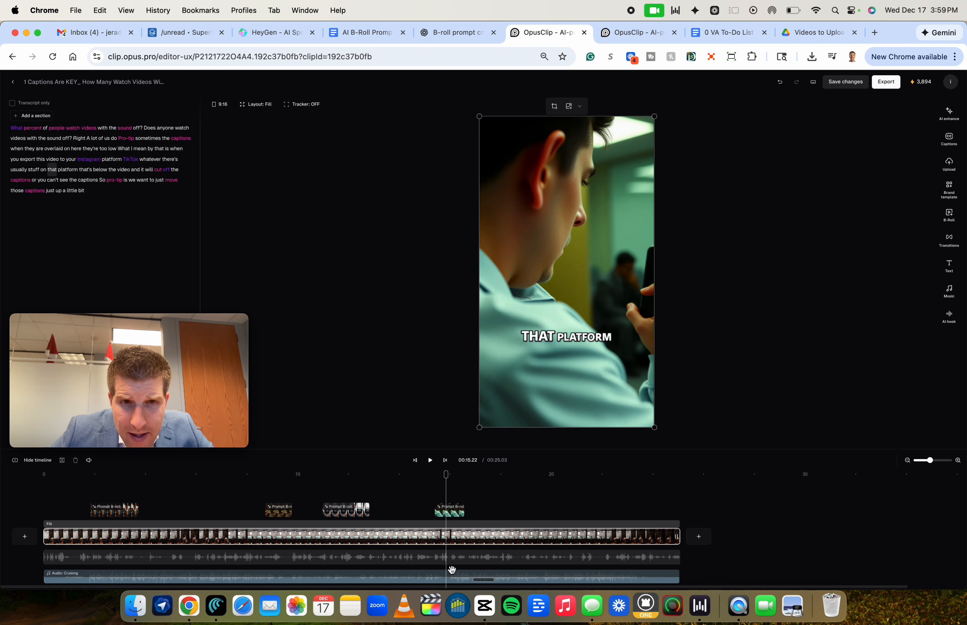
- Split the Cruising music at 15.22, delete its first part and move the remaining part to 0 seconds
click(446, 577)
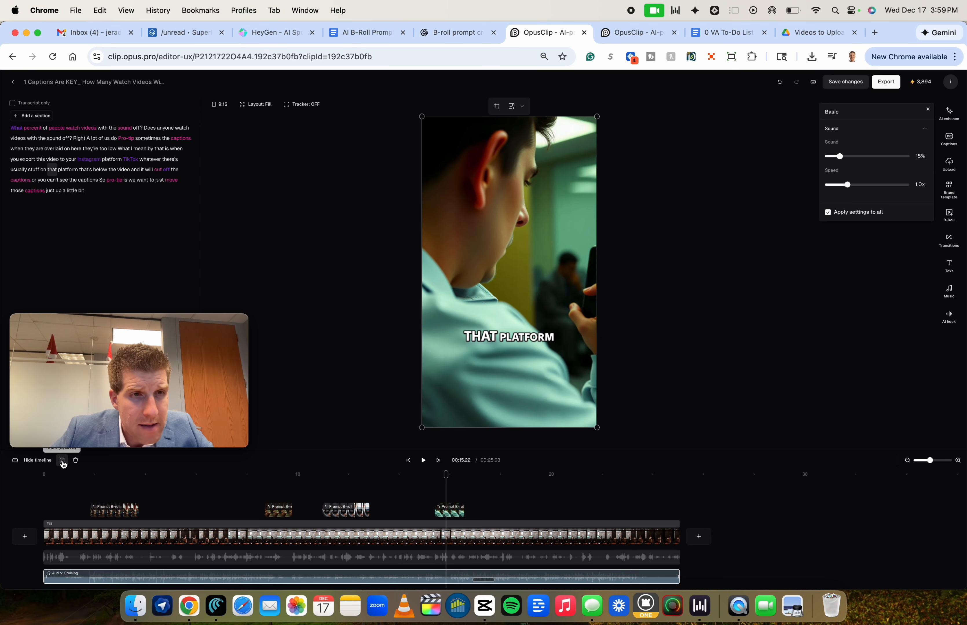
drag(99, 319, 97, 251)
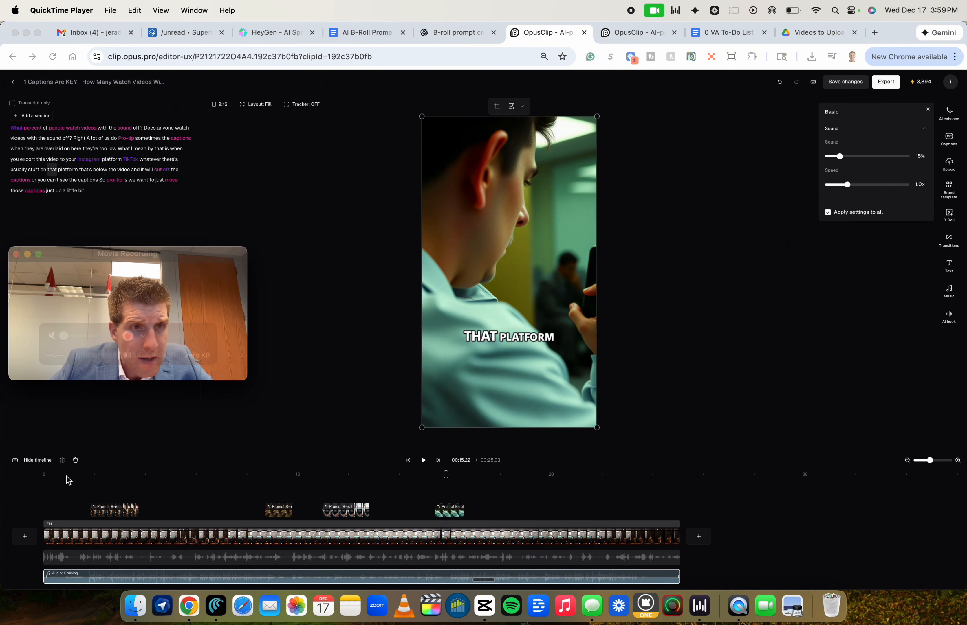
click(63, 462)
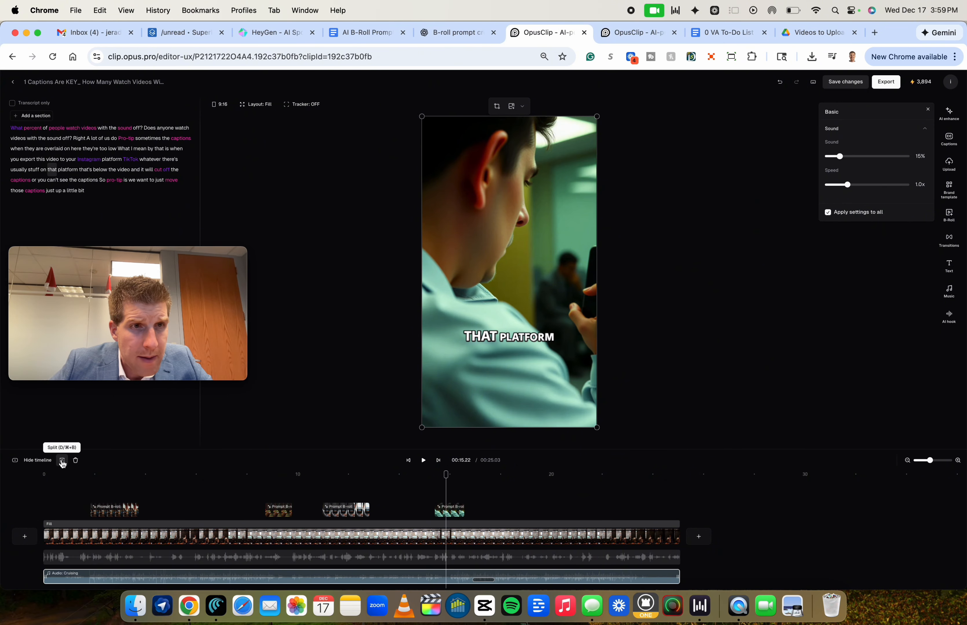
click(62, 462)
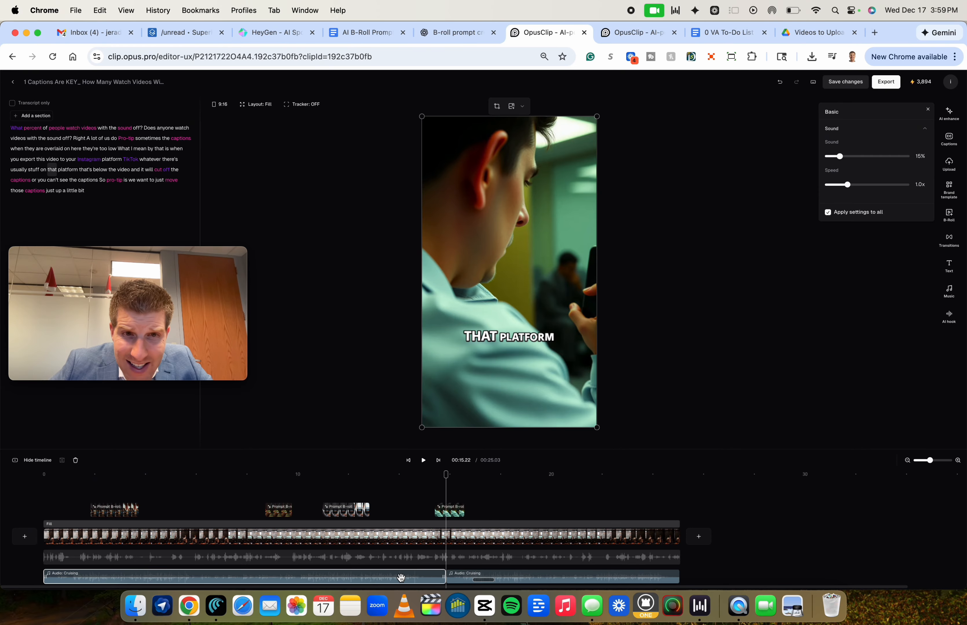
key(BackSpace)
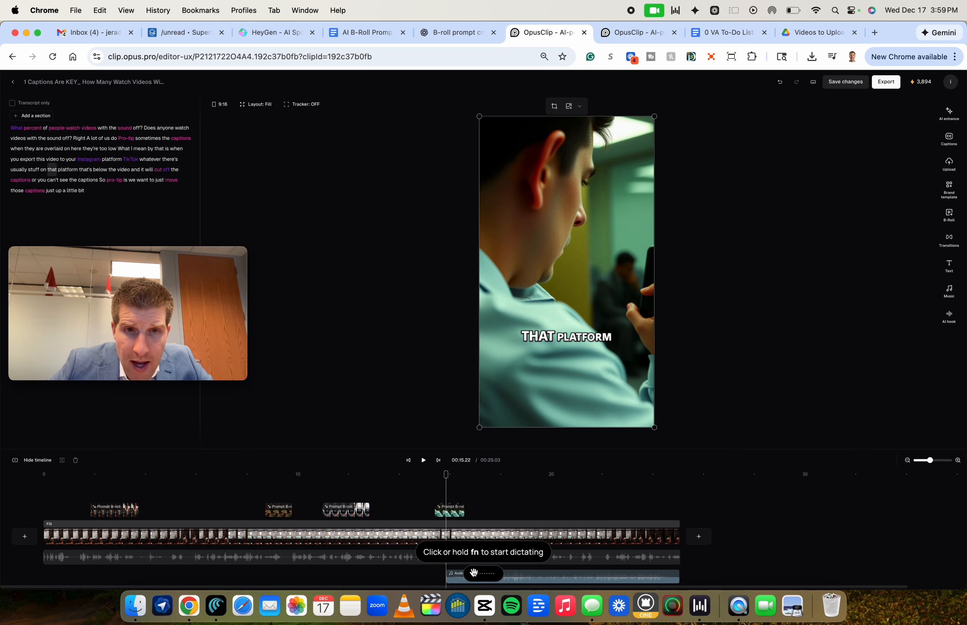
drag(453, 578, 44, 581)
- Listen to the repositioned Cruising music under the speech from the start and lower its sound to 8%
click(71, 477)
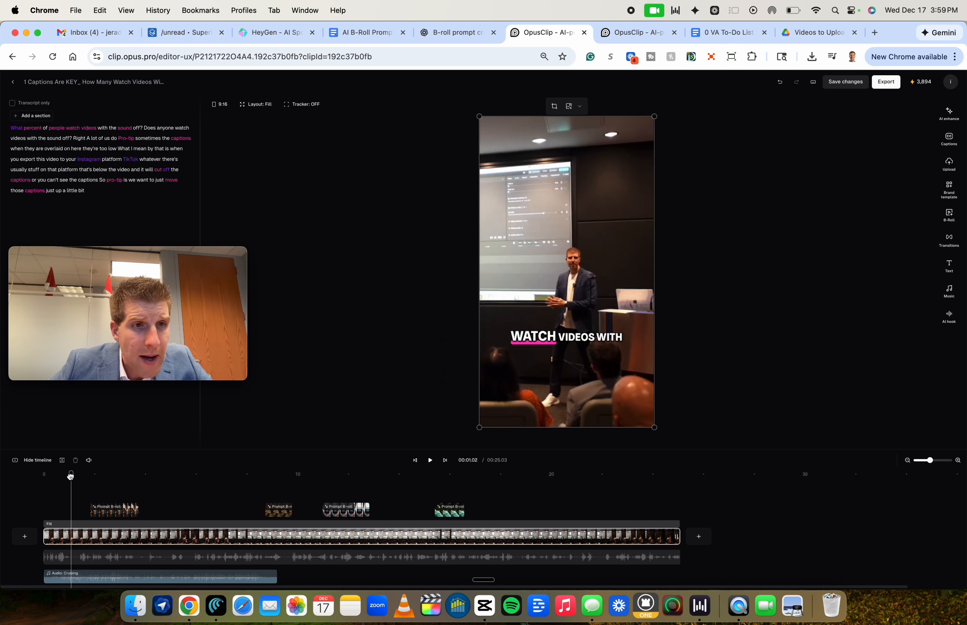
click(21, 475)
key(space)
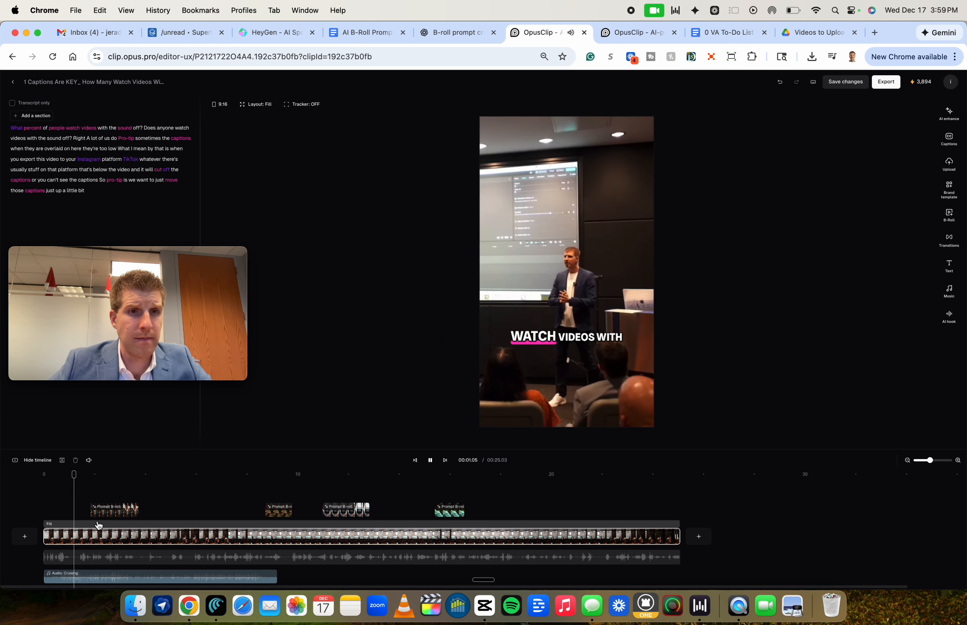
click(87, 581)
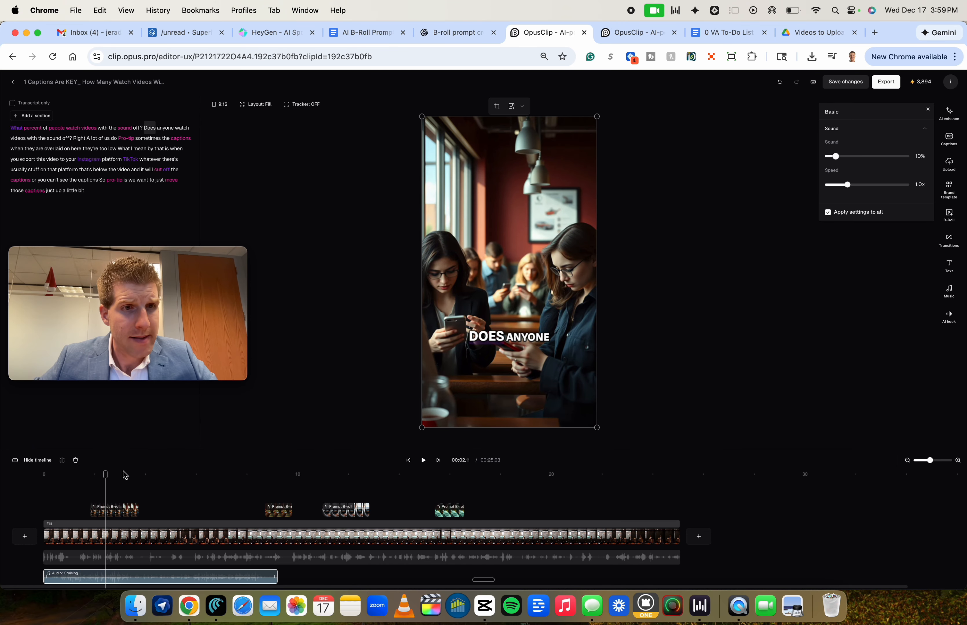
drag(107, 473, 4, 480)
key(space)
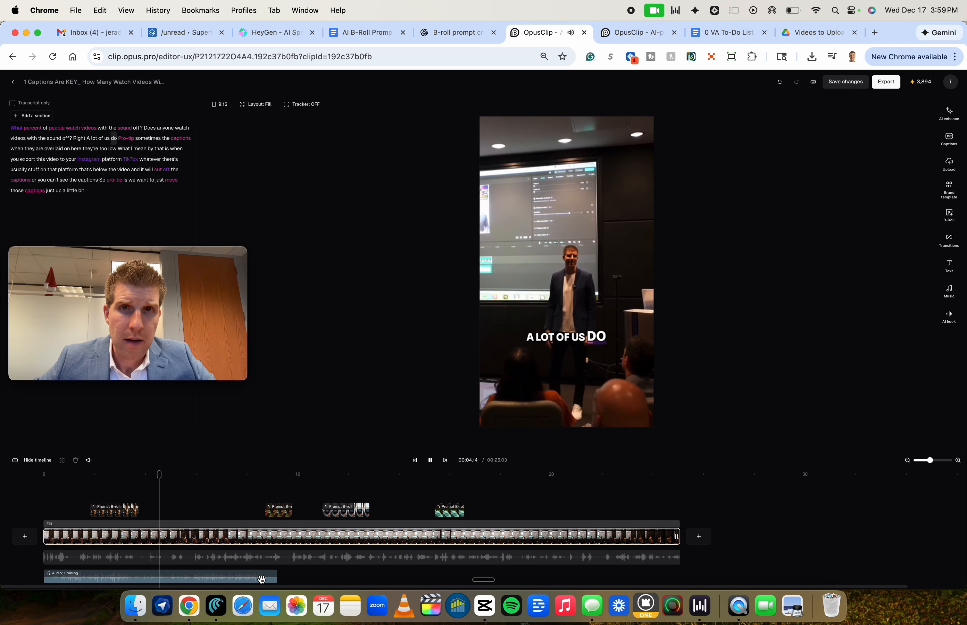
click(261, 578)
key(space)
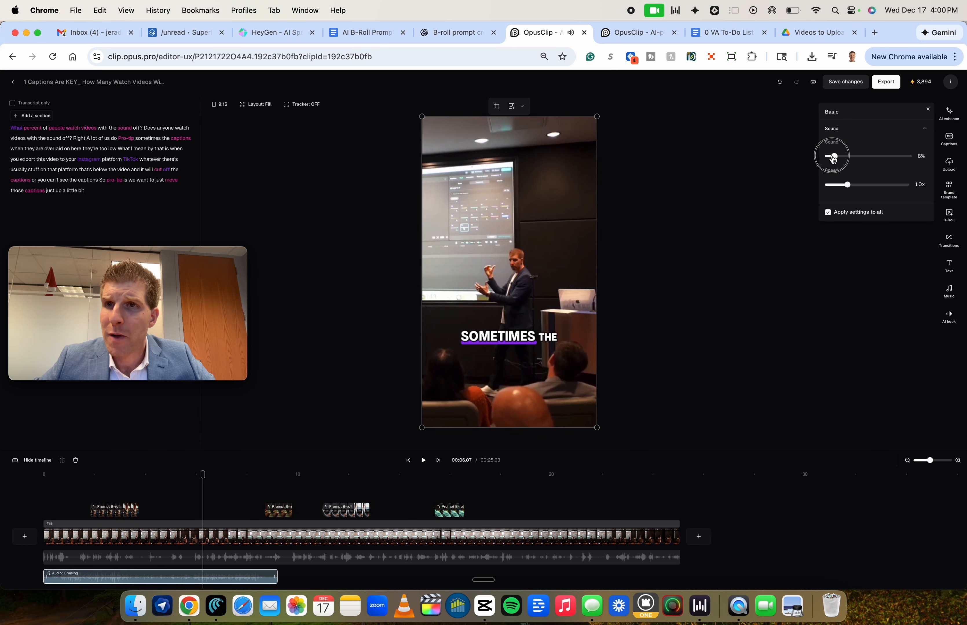
key(space)
key(space)
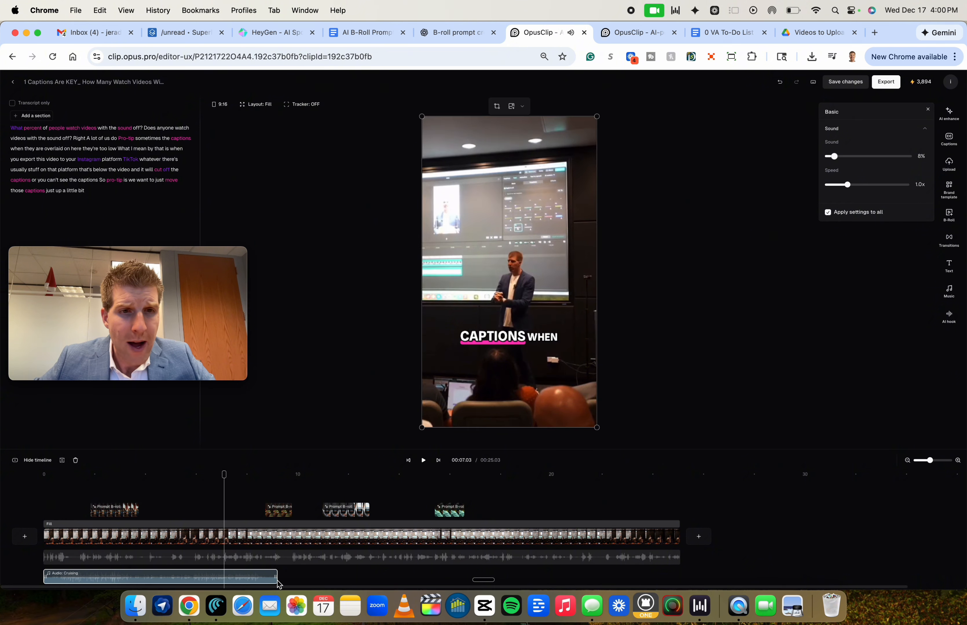
- Extend the Cruising music to the end of the video at about 25 seconds and play the rest of the clip
drag(276, 576, 675, 574)
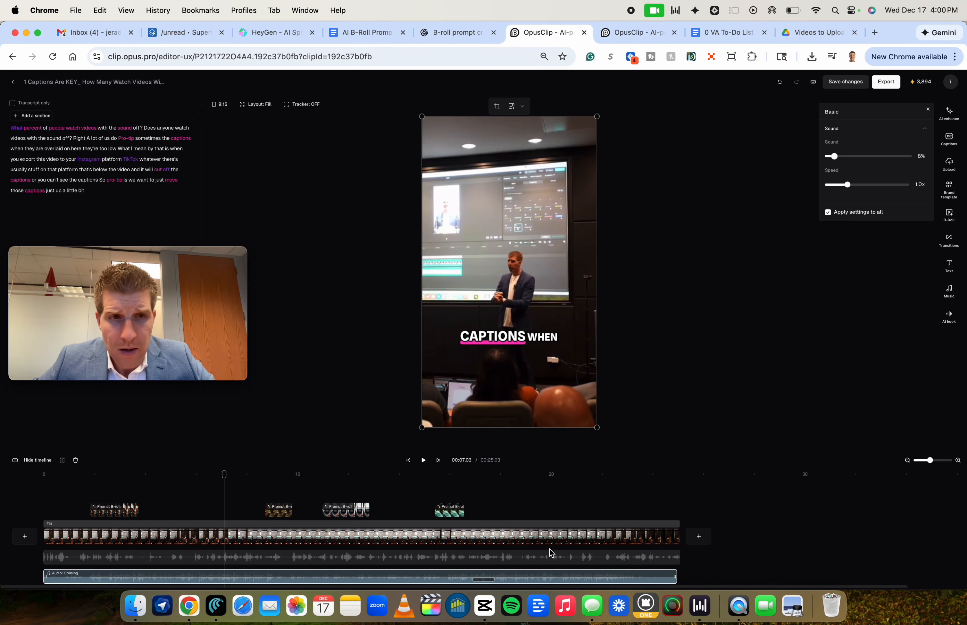
key(space)
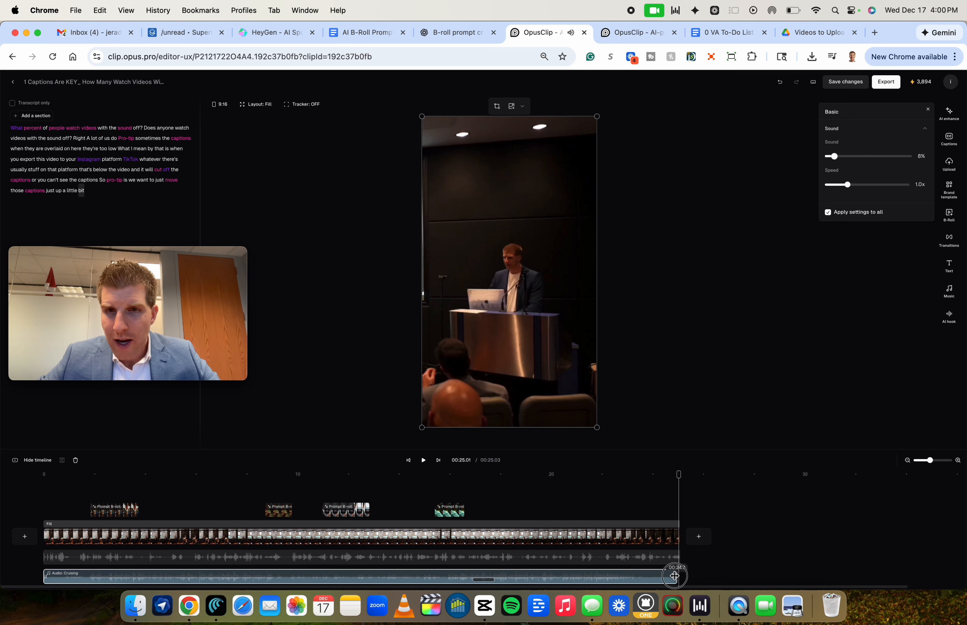
drag(675, 577, 677, 577)
- Replay the ending from about 22 seconds to hear how the music finishes, and check the track's sound settings for further options
click(625, 500)
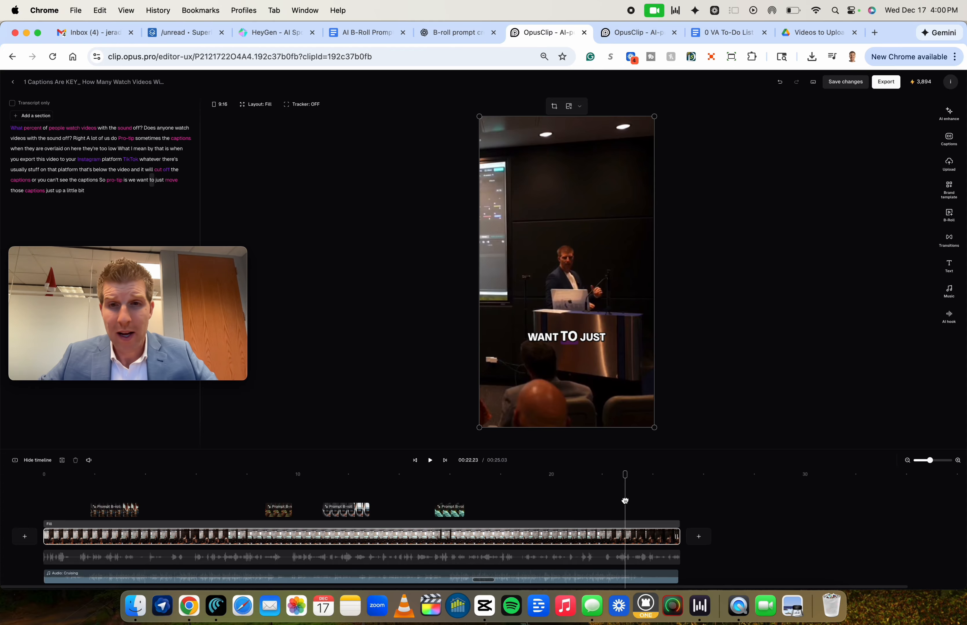
key(space)
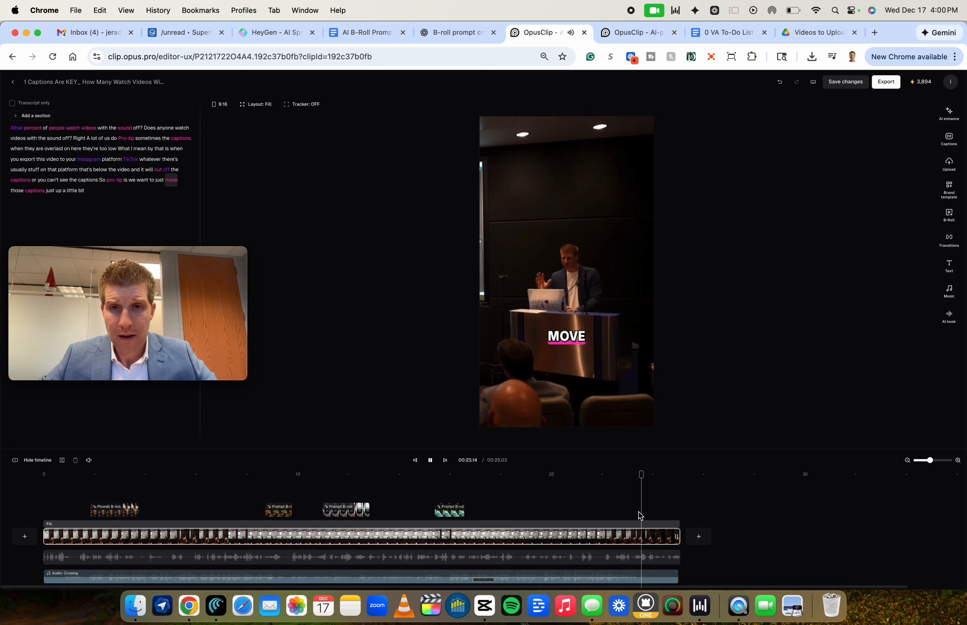
click(665, 581)
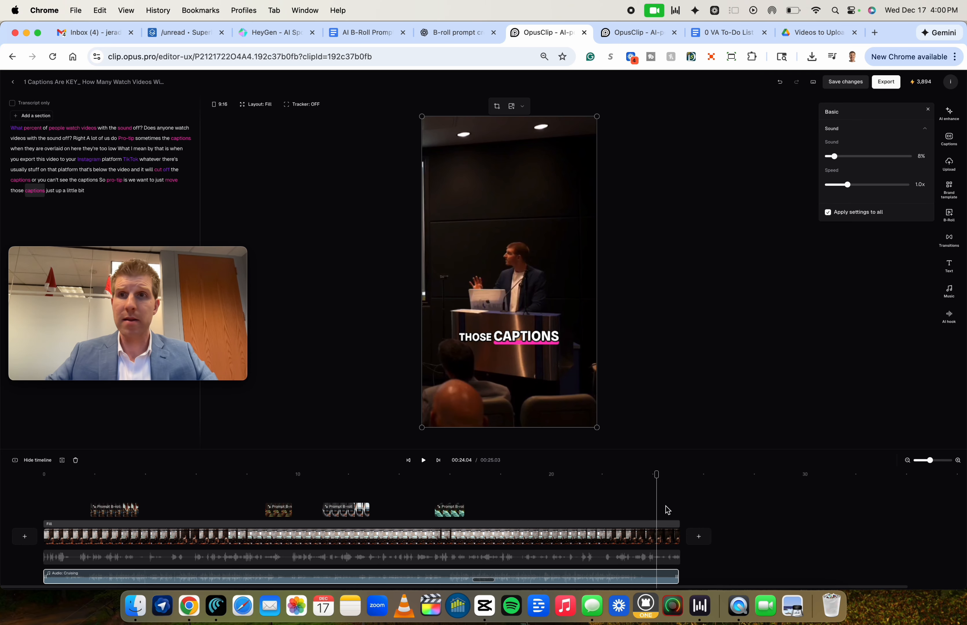
key(space)
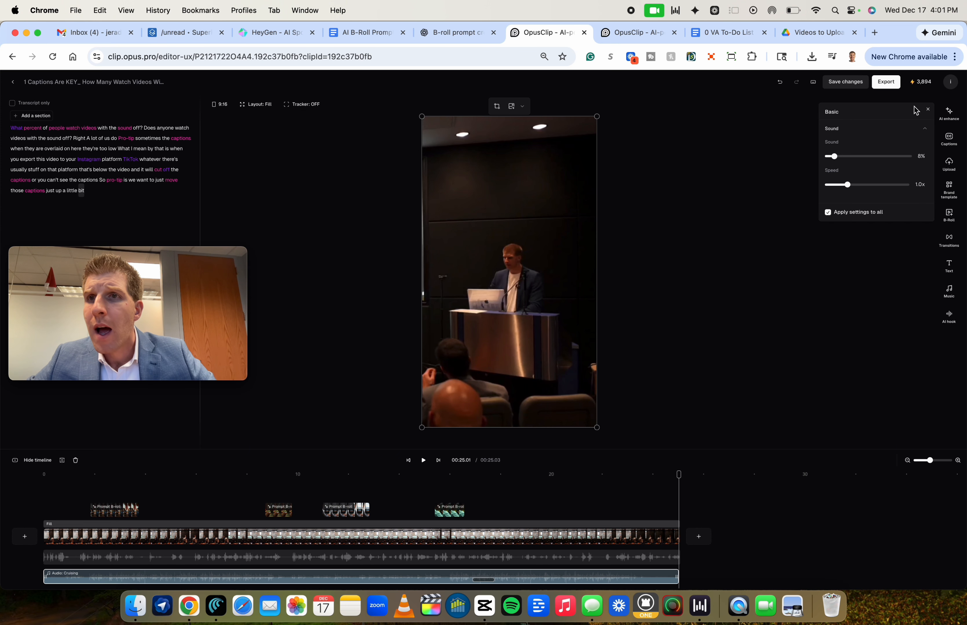
click(925, 131)
click(925, 130)
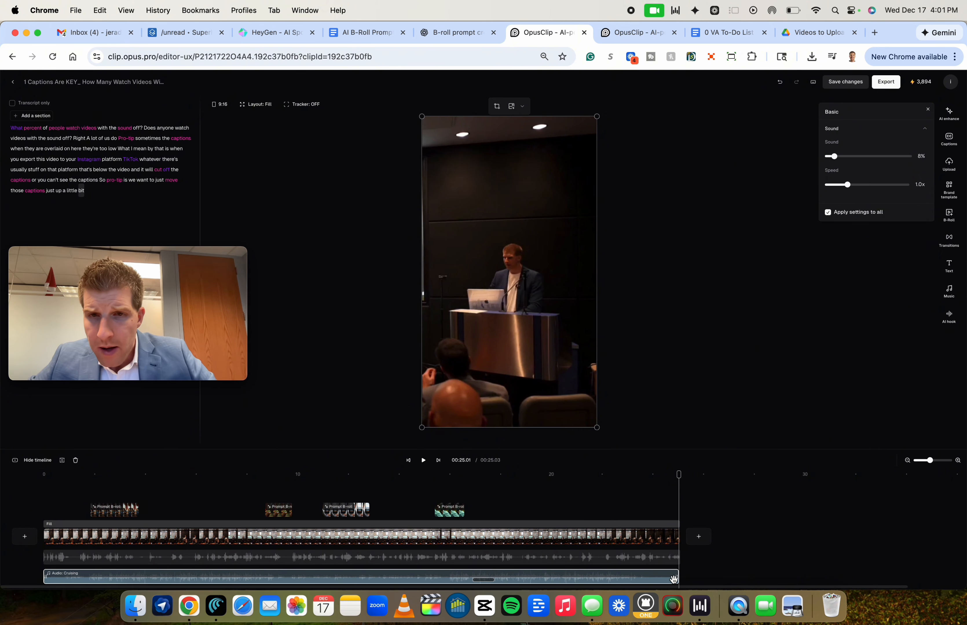
- Try extending the Cruising music past the end of the video to 27.25, listen to the ending and undo the extension
drag(679, 577, 752, 574)
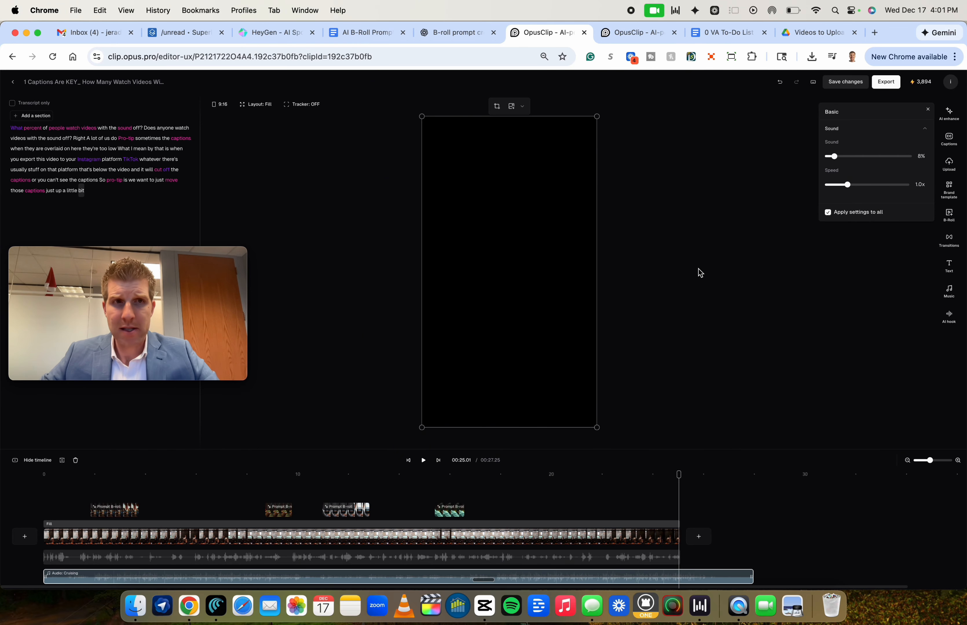
key(space)
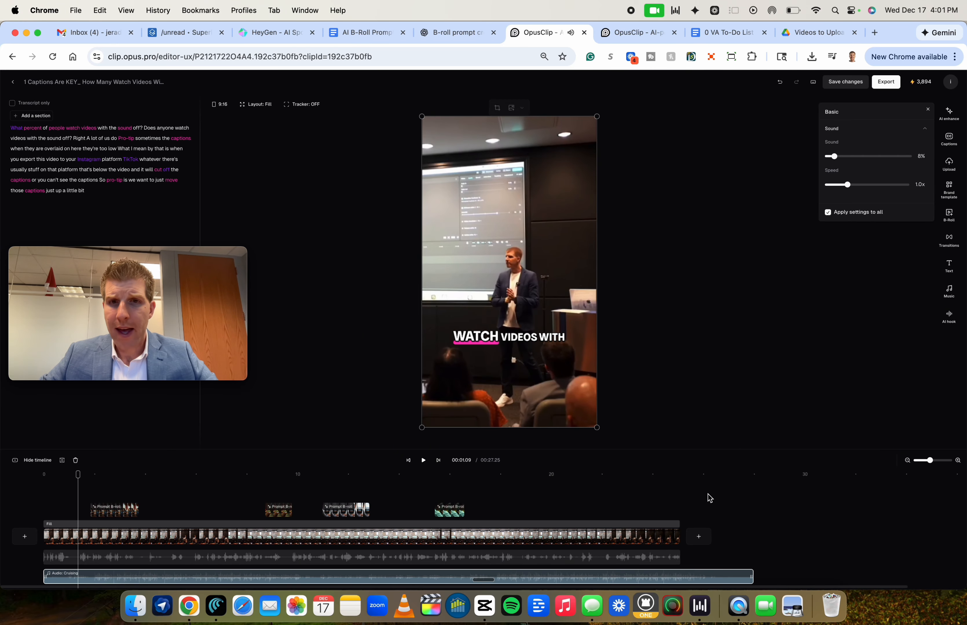
click(669, 499)
key(space)
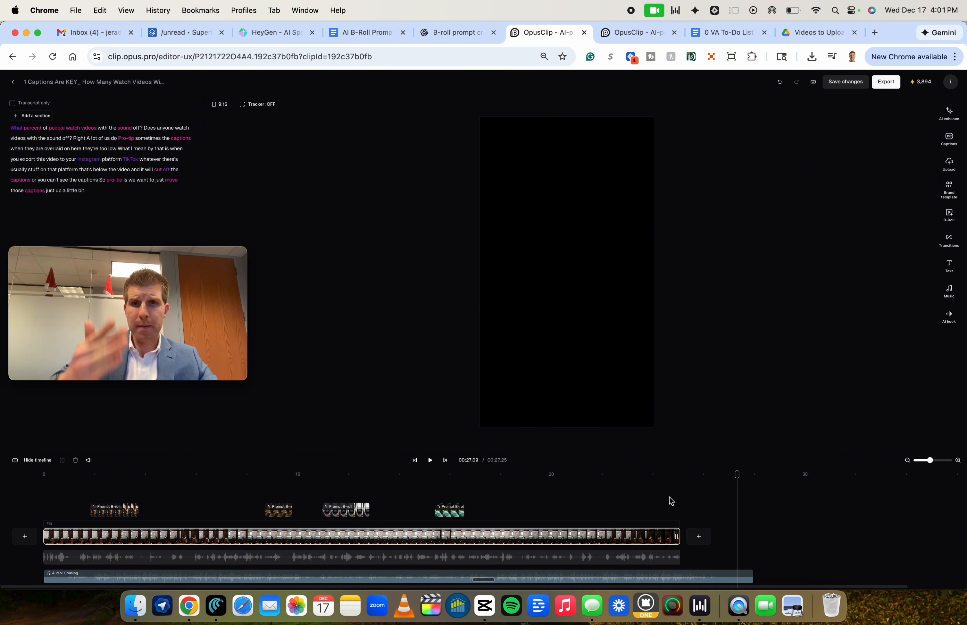
key(space)
key(super+z)
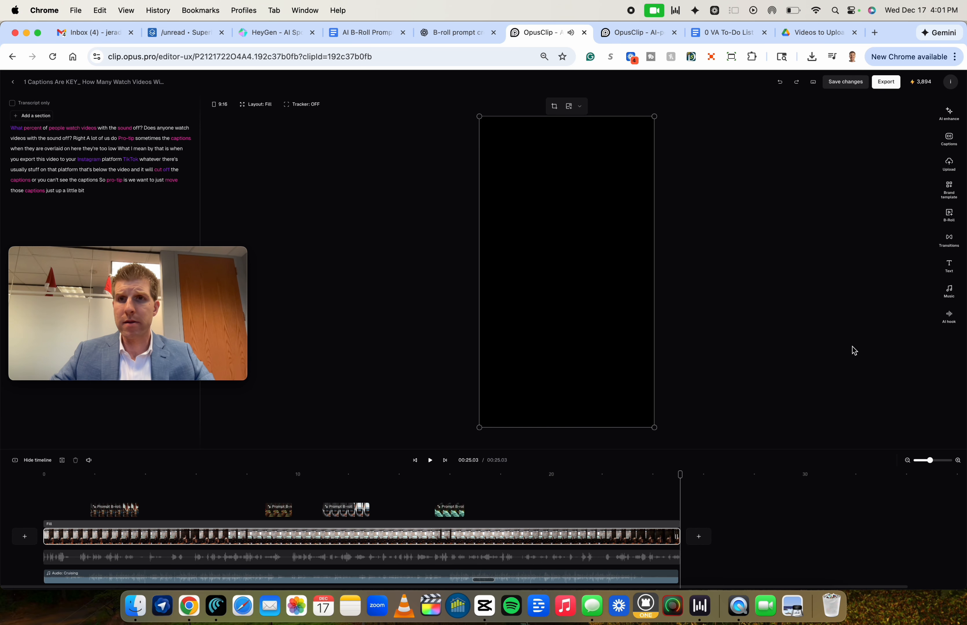
- Export the finished clip as an HD download
click(885, 84)
click(860, 222)
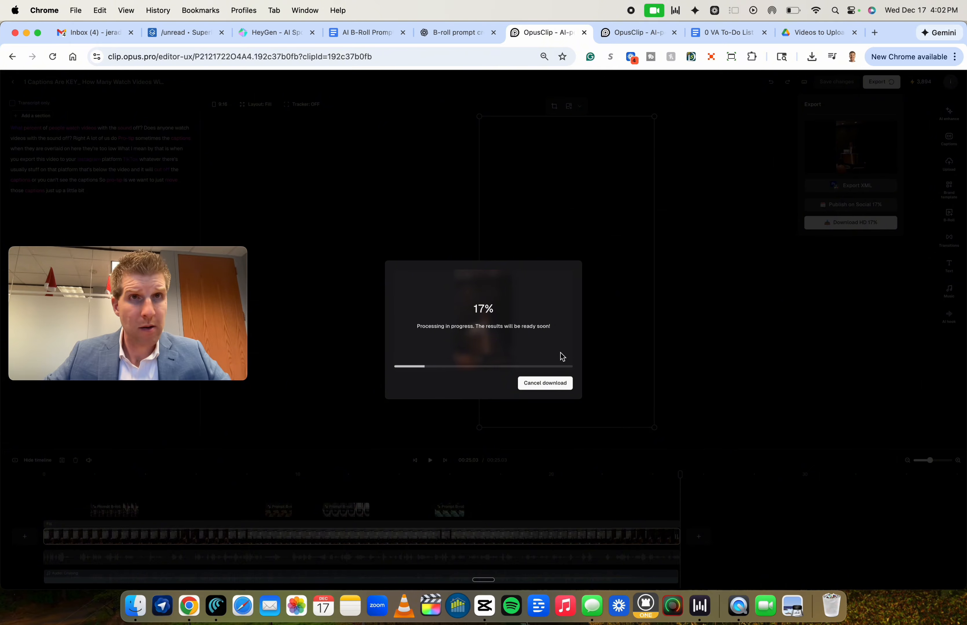
- Open milehightitleguy.com in a separate browser tab, view its home page and close it again
key(super+t)
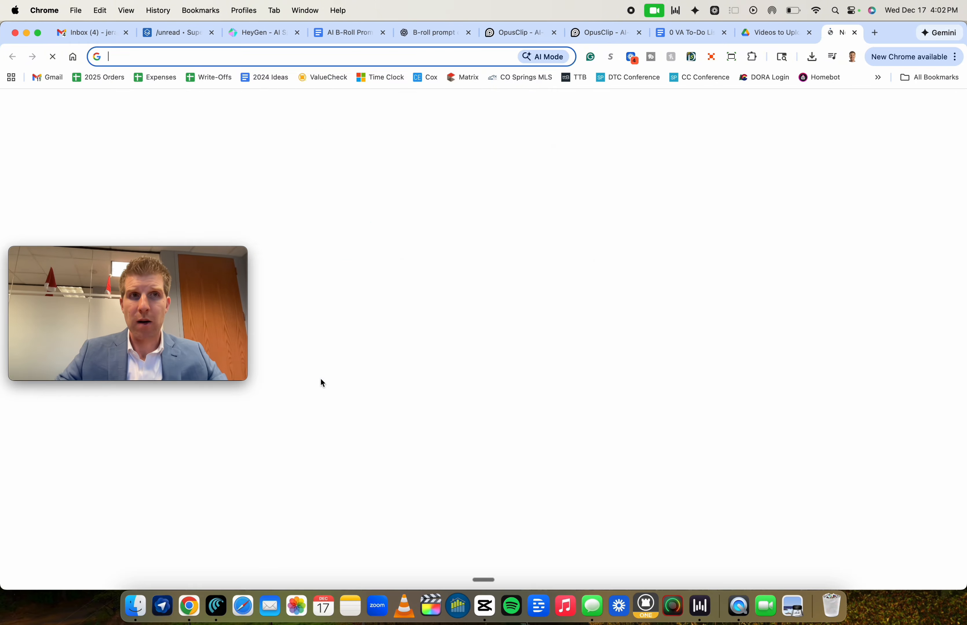
text(mil)
key(Return)
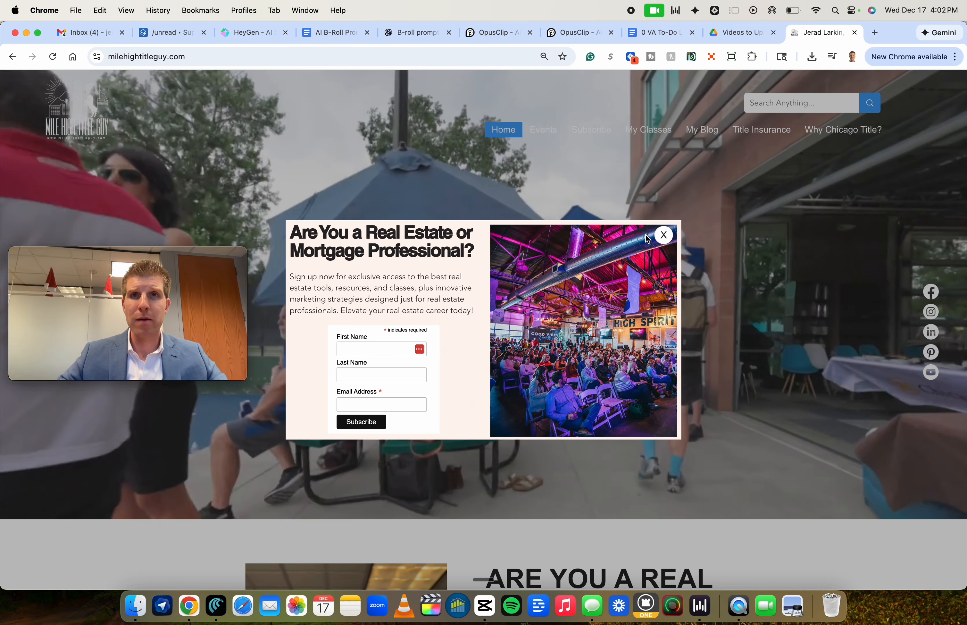
key(super+w)
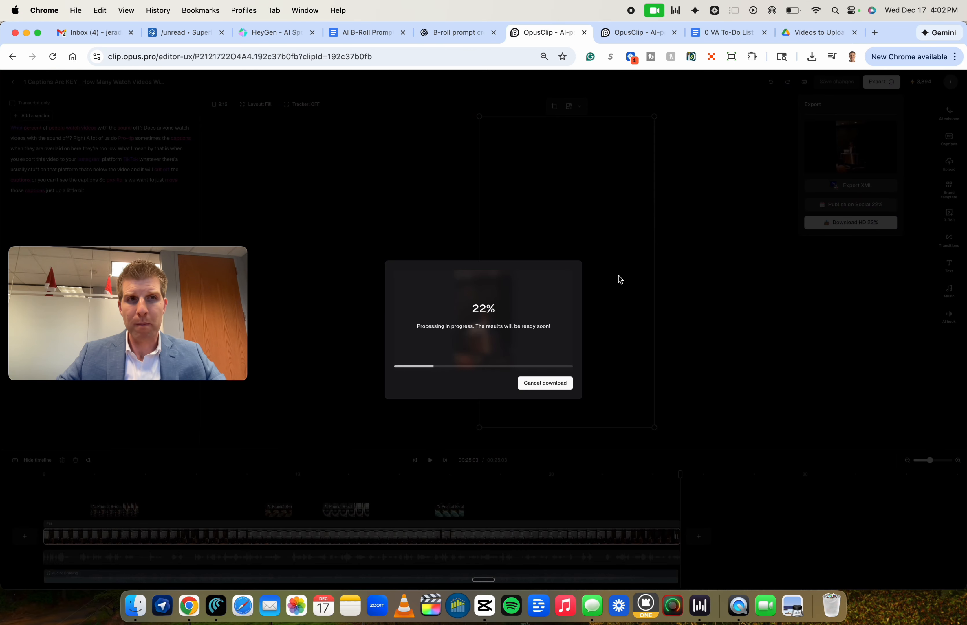